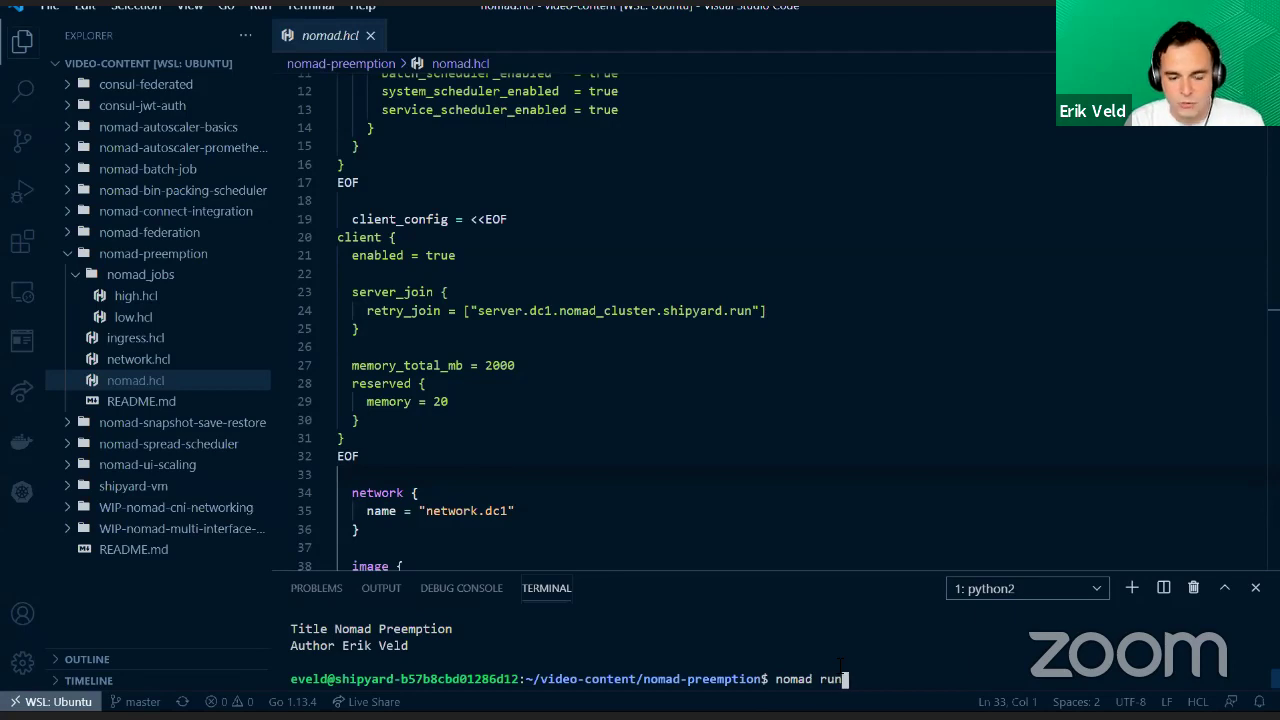
- Submit the low-priority job with nomad run nomad_jobs/low.hcl in the terminal
{"action": "type", "text": "nomad_jobs/"}
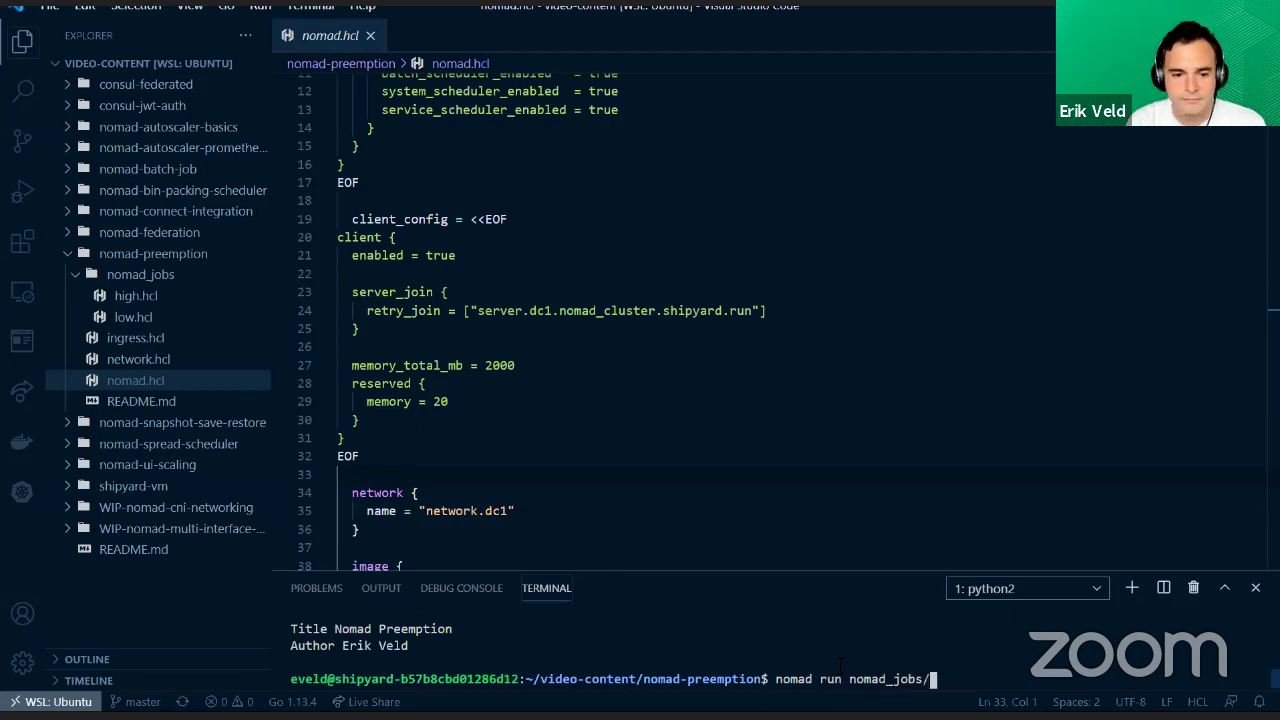
{"action": "type", "text": "low.hcl"}
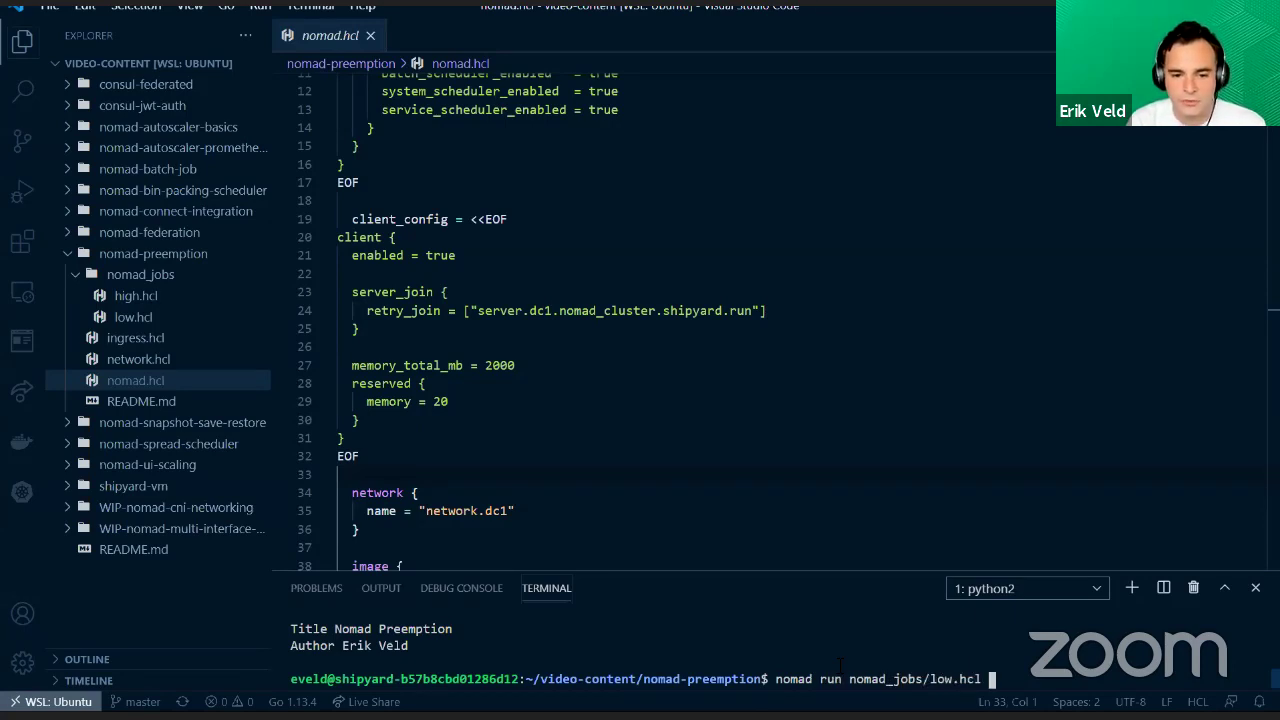
{"action": "key", "text": "Return"}
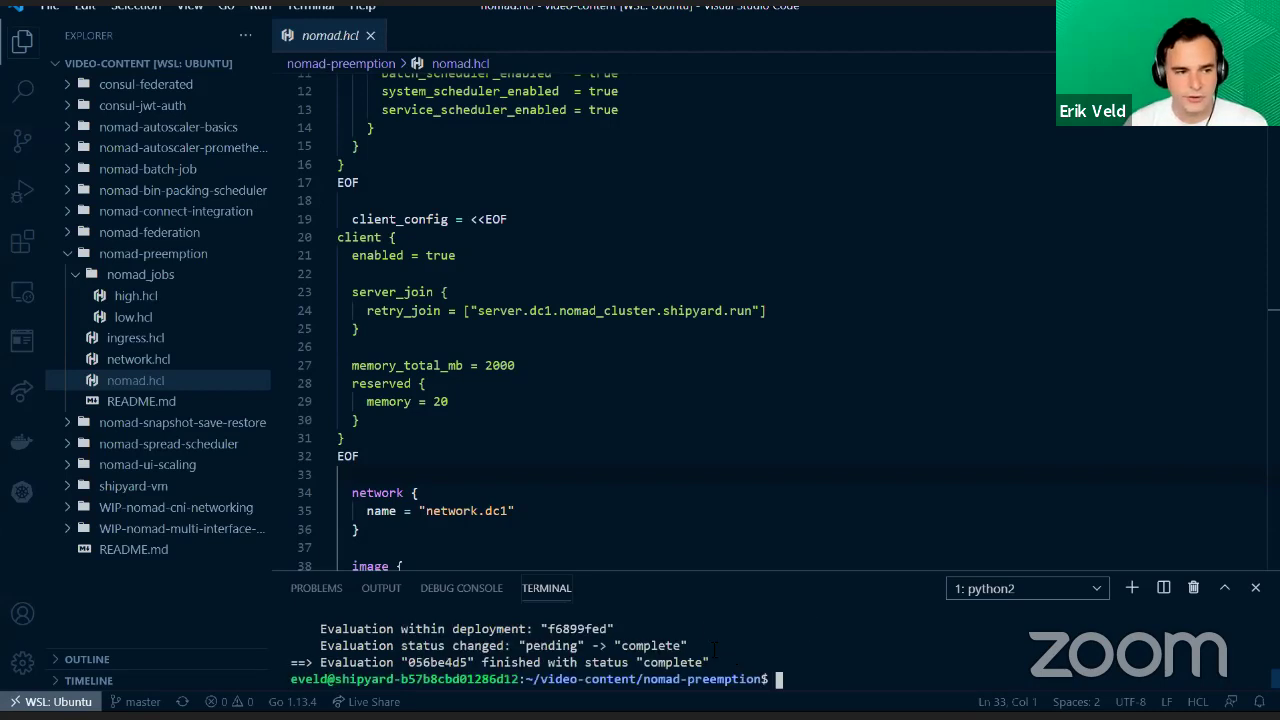
- Open low.hcl and examine the job's type, memory reservation and priority setting
{"action": "left_click", "coordinate": [128, 318]}
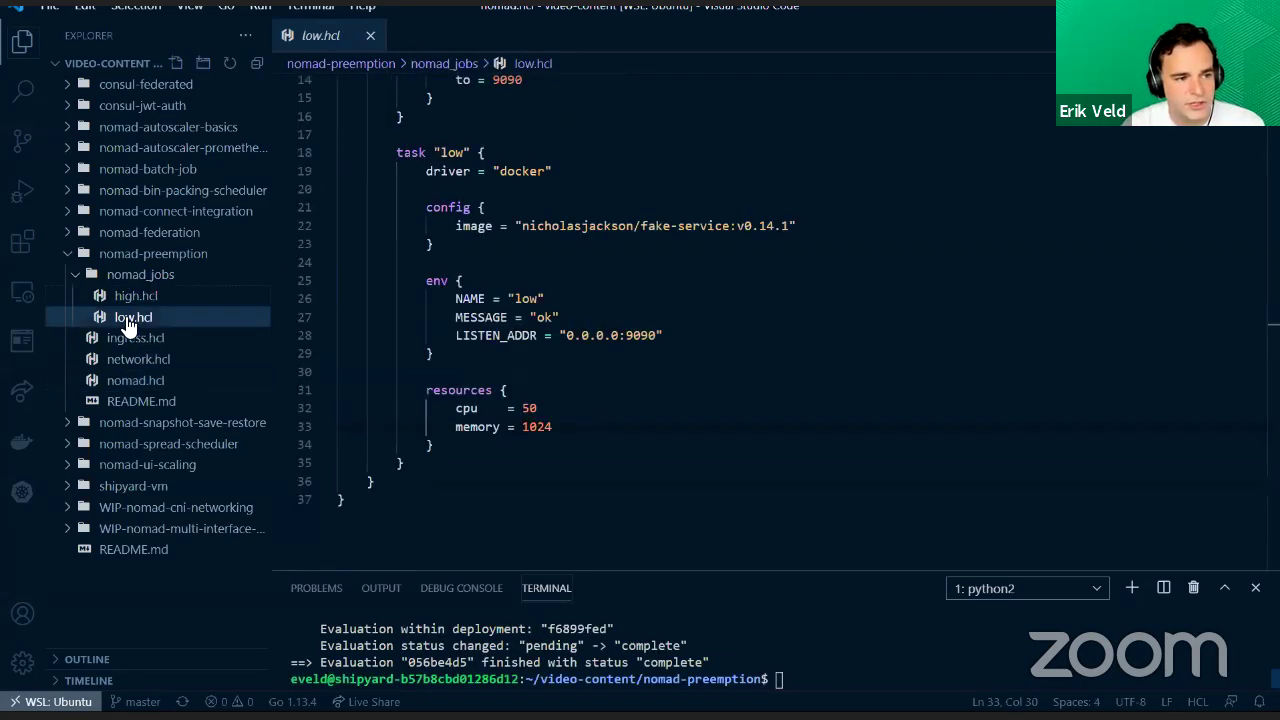
{"action": "scroll", "coordinate": [565, 325], "scroll_direction": "up", "scroll_amount": 5}
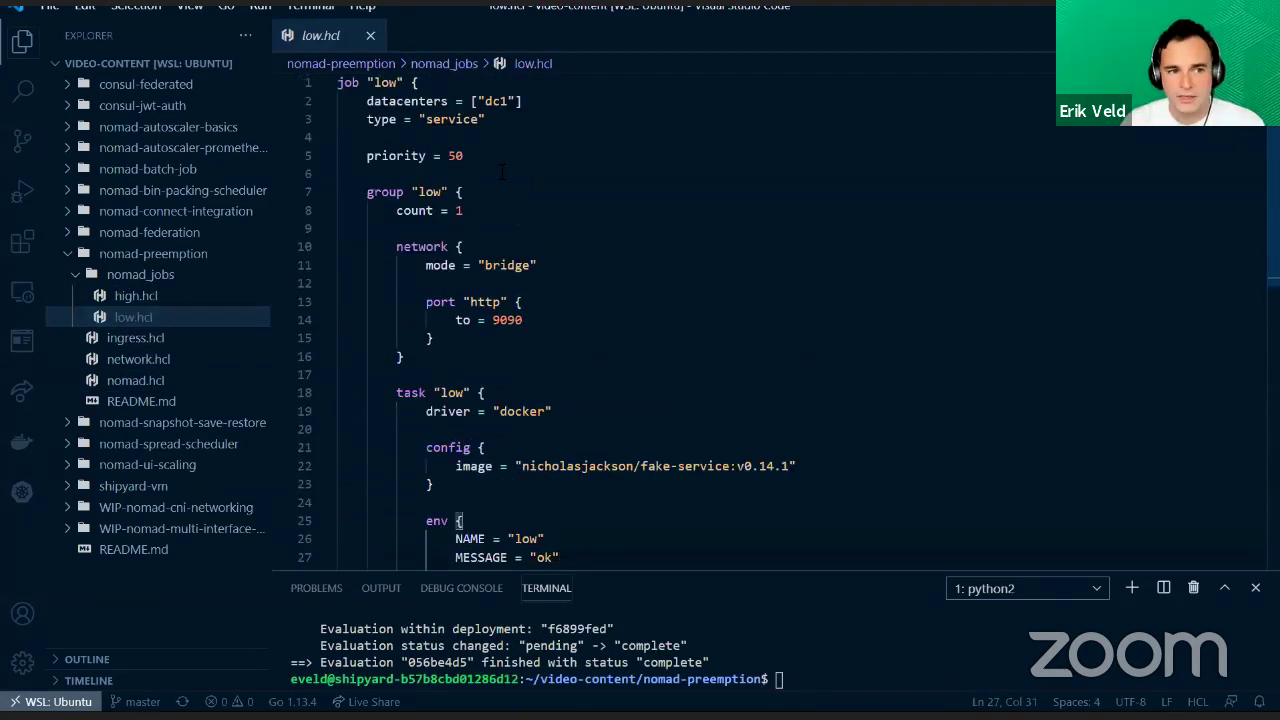
{"action": "left_click", "coordinate": [485, 119]}
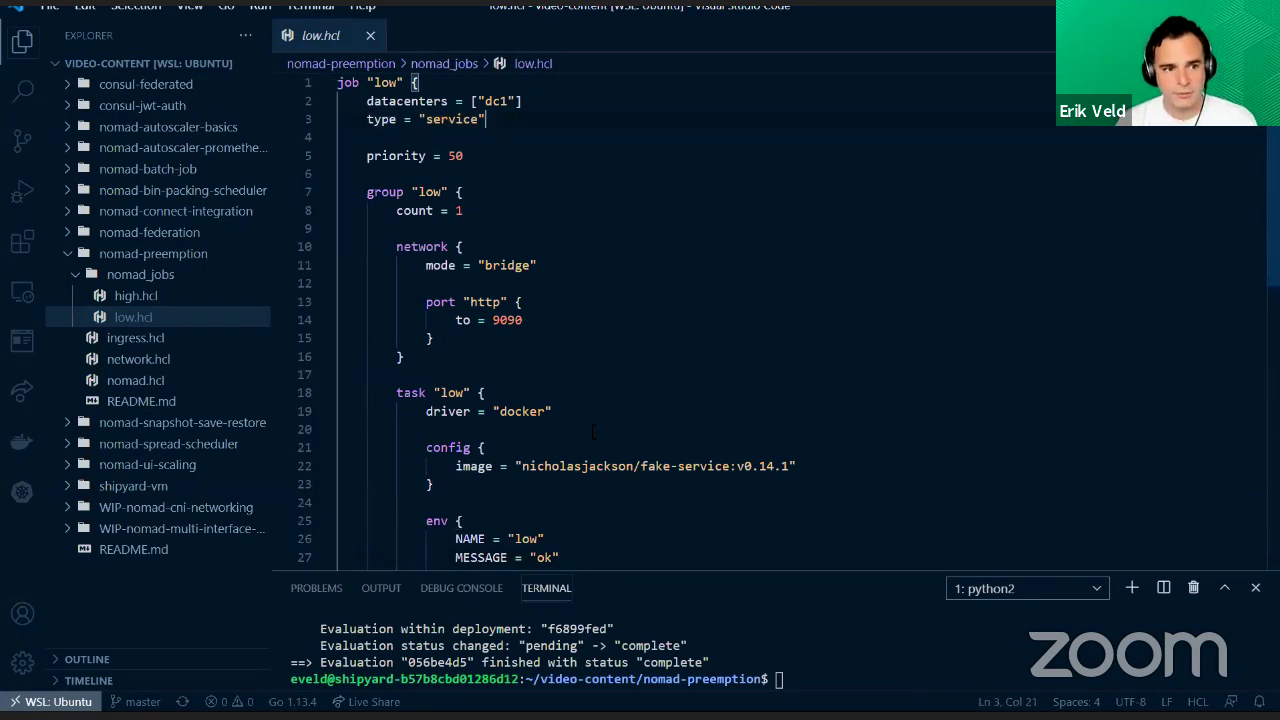
{"action": "scroll", "coordinate": [519, 283], "scroll_direction": "down", "scroll_amount": 4}
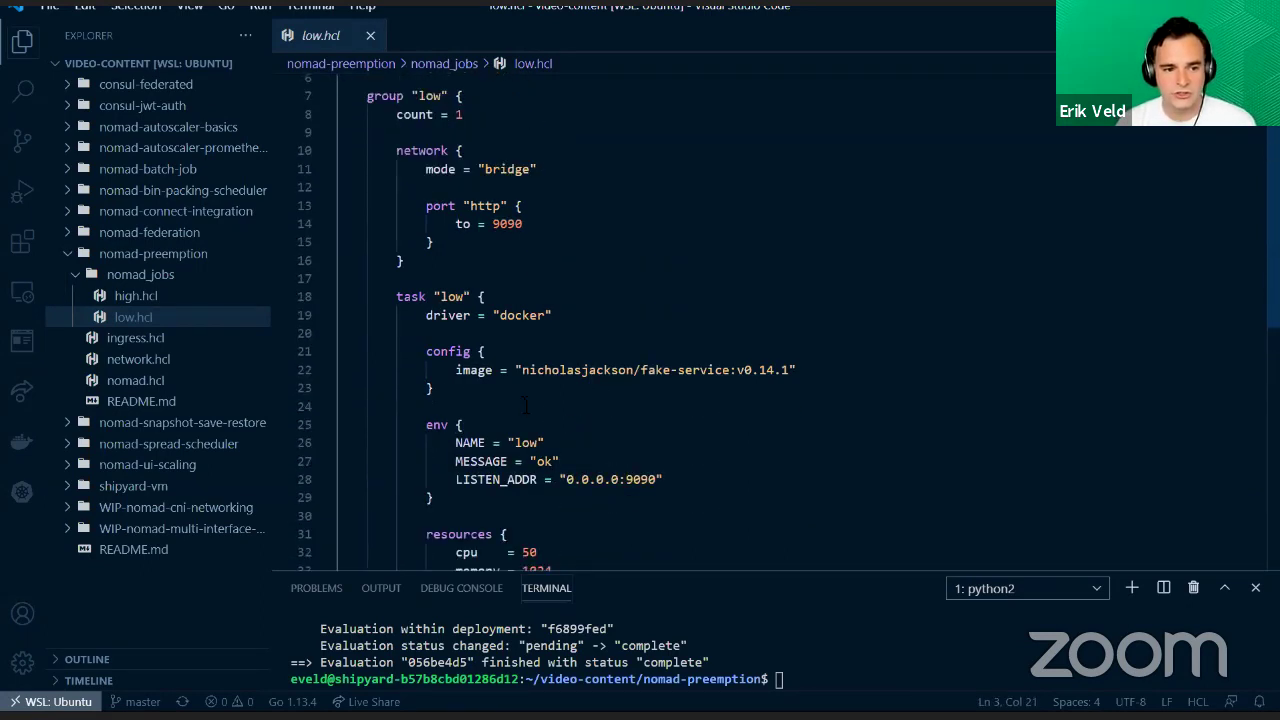
{"action": "scroll", "coordinate": [528, 420], "scroll_direction": "down", "scroll_amount": 1}
{"action": "double_click", "coordinate": [537, 427]}
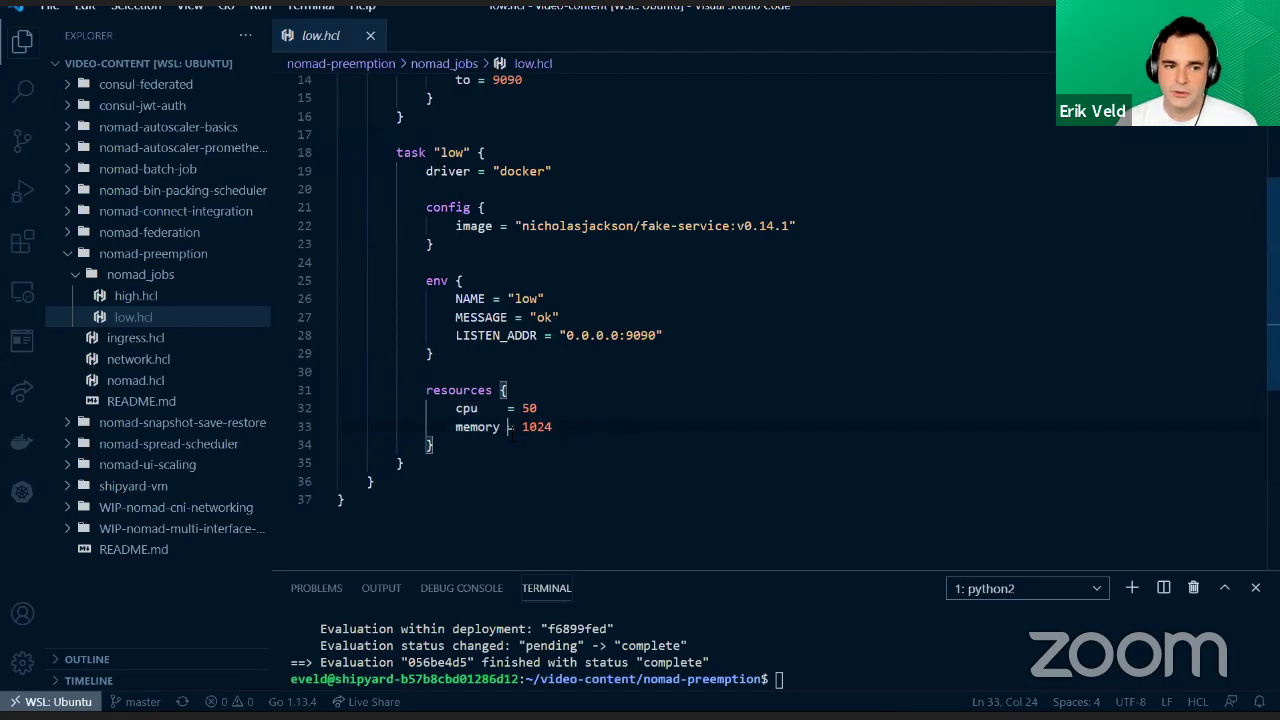
{"action": "left_click", "coordinate": [563, 427]}
{"action": "scroll", "coordinate": [546, 381], "scroll_direction": "up", "scroll_amount": 5}
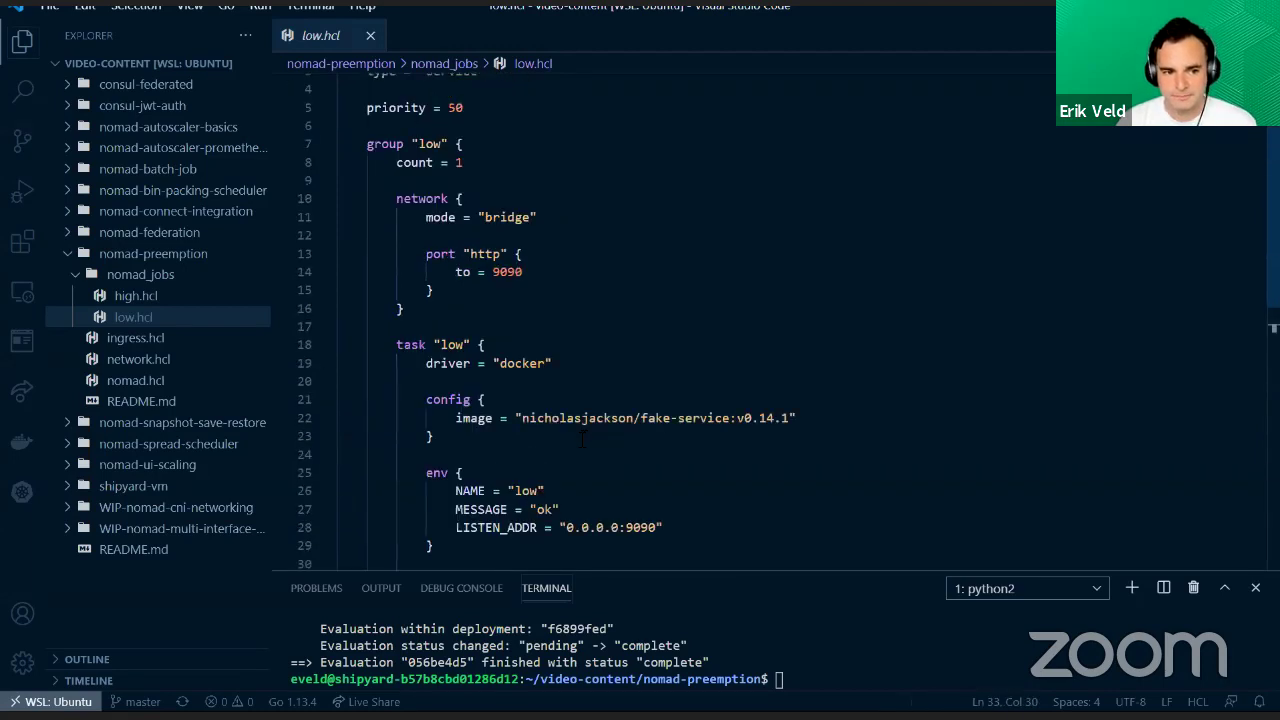
{"action": "left_click_drag", "start_coordinate": [506, 332], "coordinate": [458, 210]}
{"action": "left_click_drag", "start_coordinate": [366, 156], "coordinate": [500, 160]}
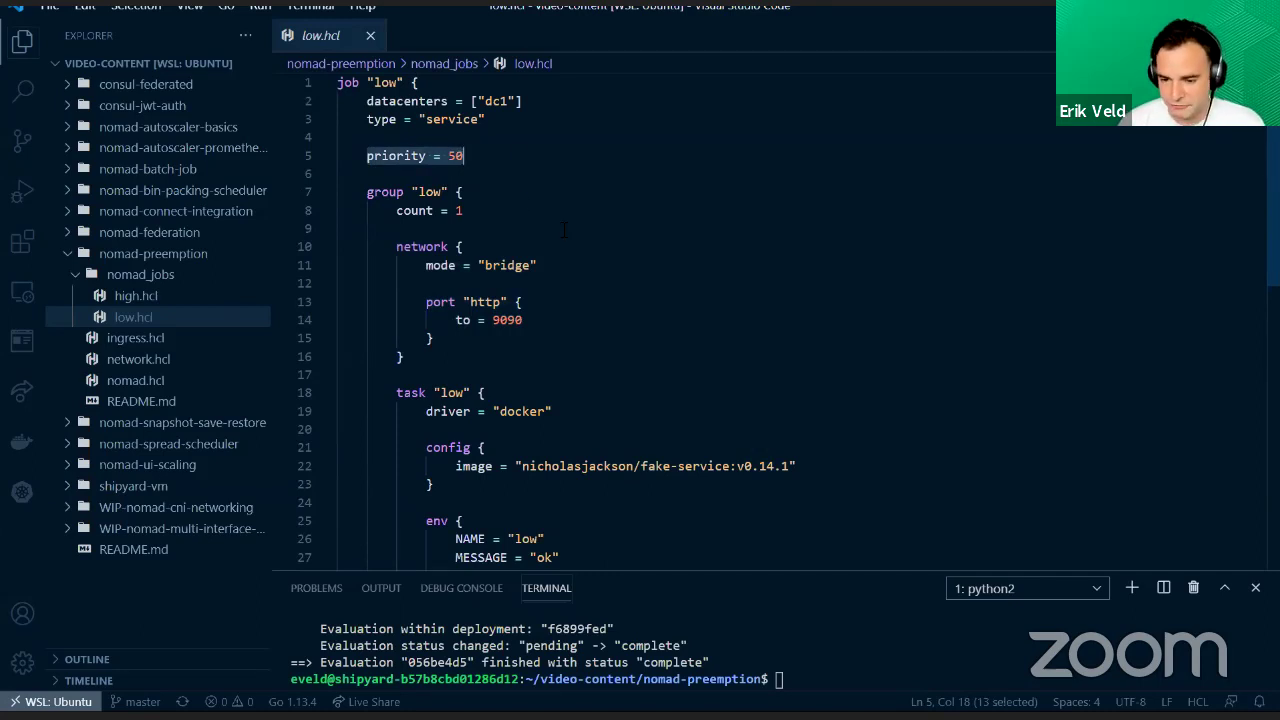
{"action": "left_click", "coordinate": [503, 163]}
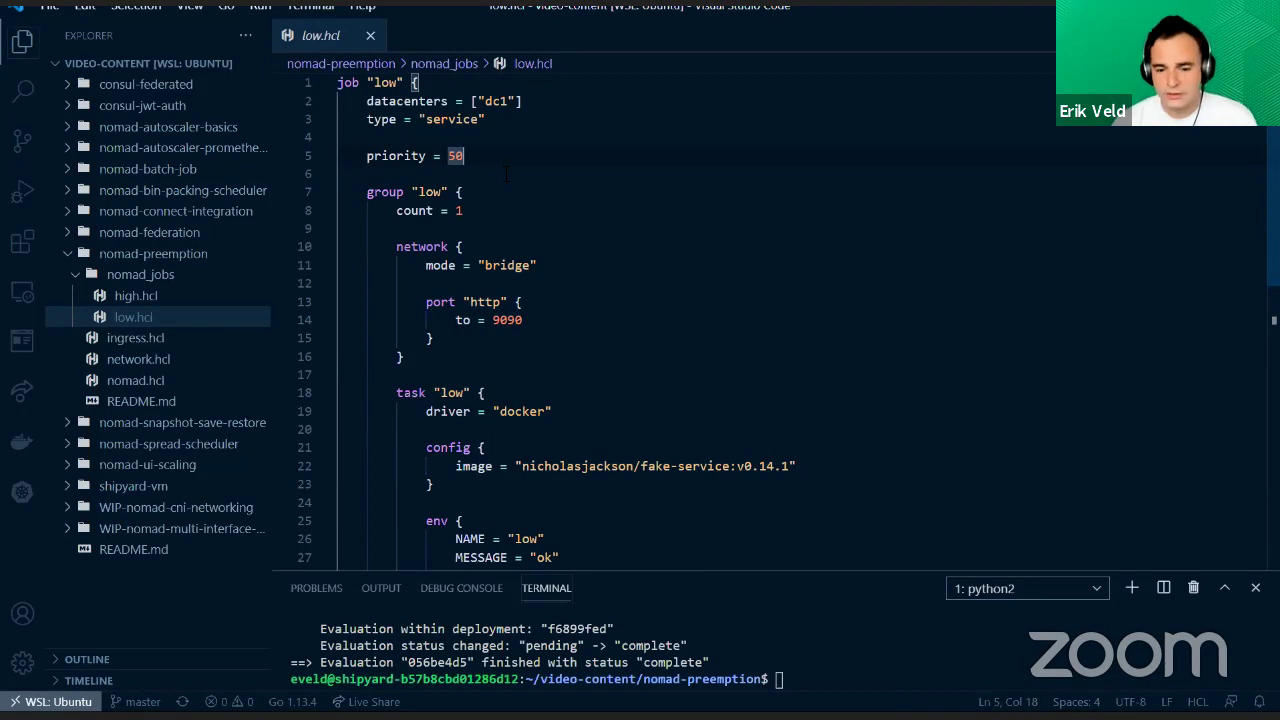
- Open high.hcl and review the high job's definition from its first line, including its priority
{"action": "left_click", "coordinate": [112, 296]}
{"action": "scroll", "coordinate": [650, 390], "scroll_direction": "up", "scroll_amount": 5}
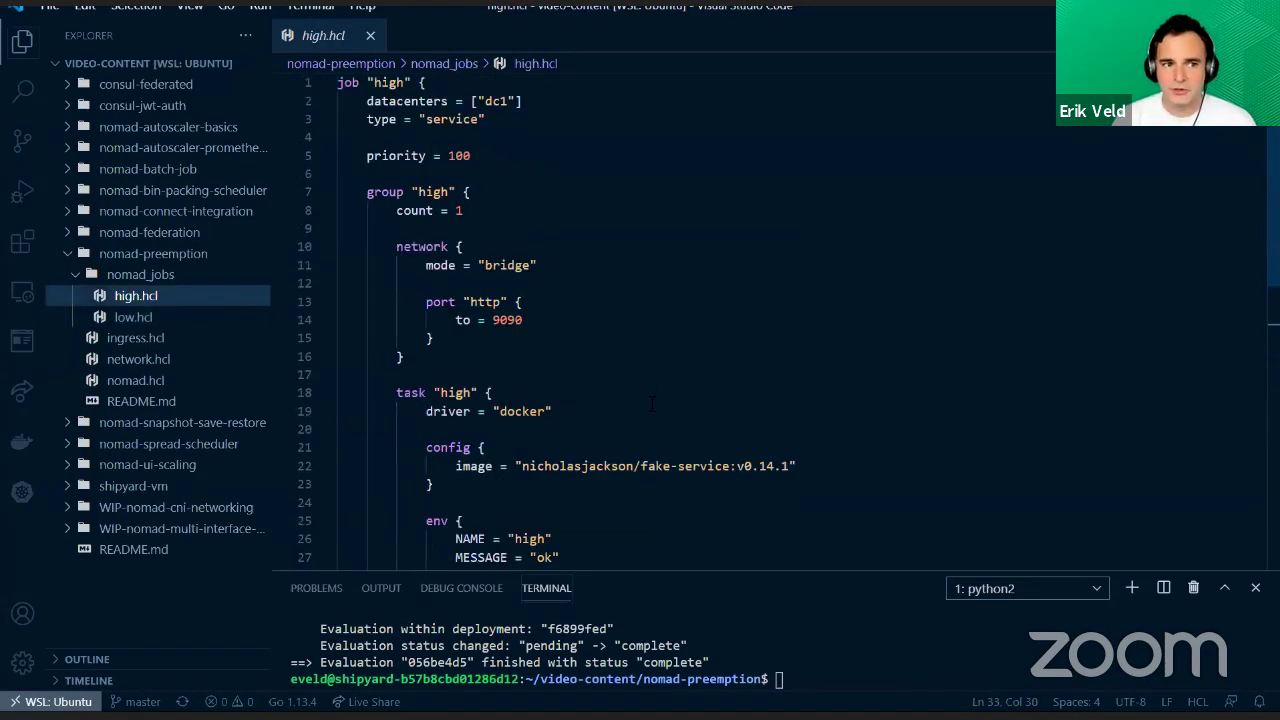
{"action": "left_click", "coordinate": [651, 410]}
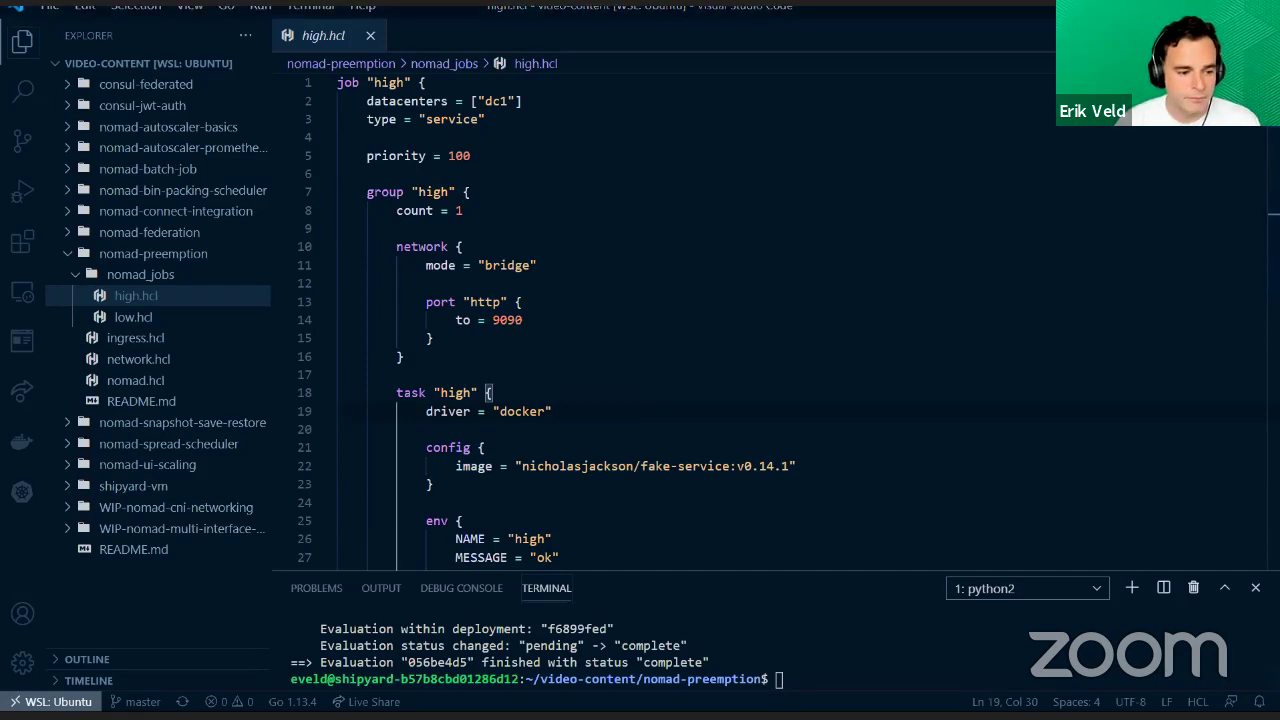
- Switch to the Nomad web UI and inspect the low job's reserved memory and task group details
{"action": "key", "text": "alt+Tab"}
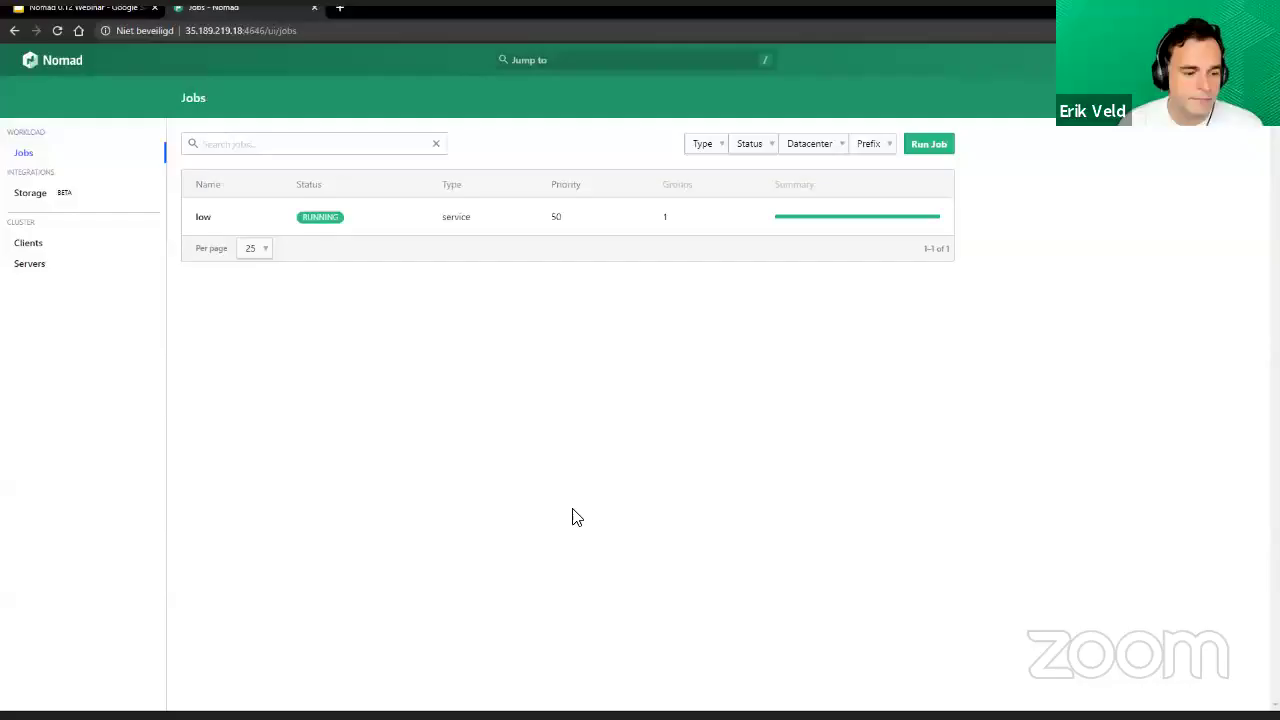
{"action": "left_click", "coordinate": [381, 215]}
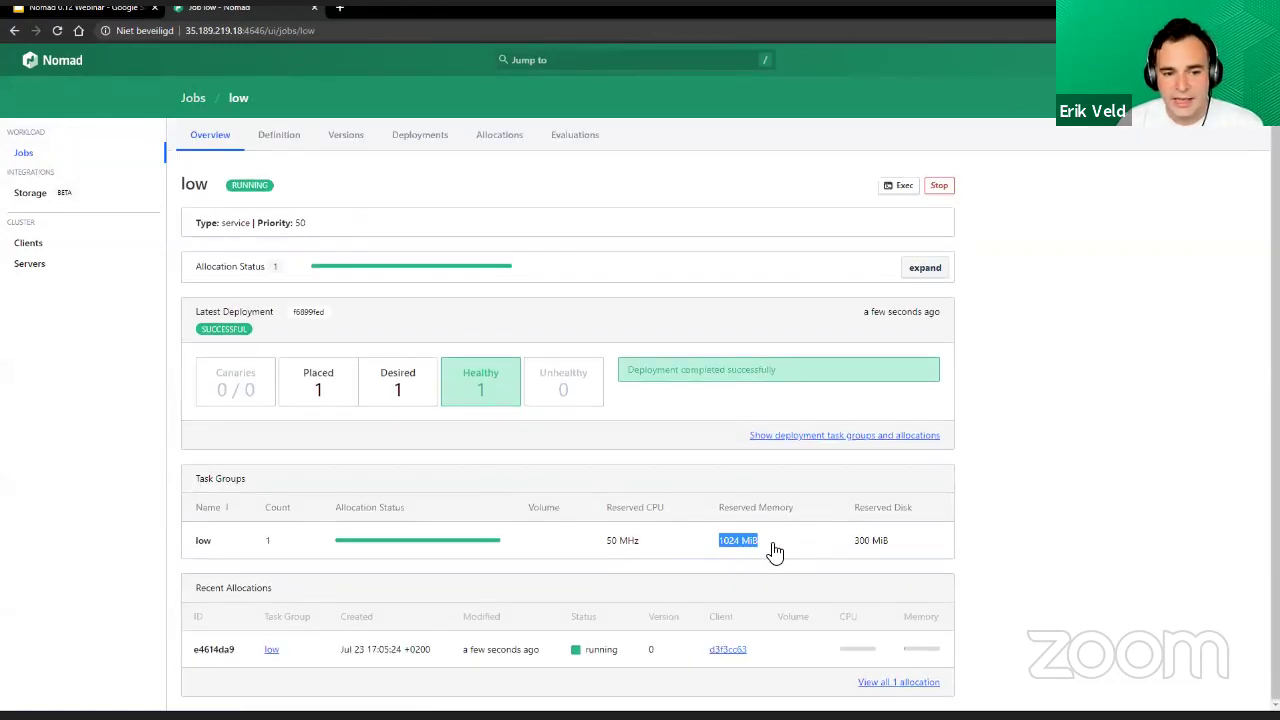
{"action": "left_click", "coordinate": [771, 550]}
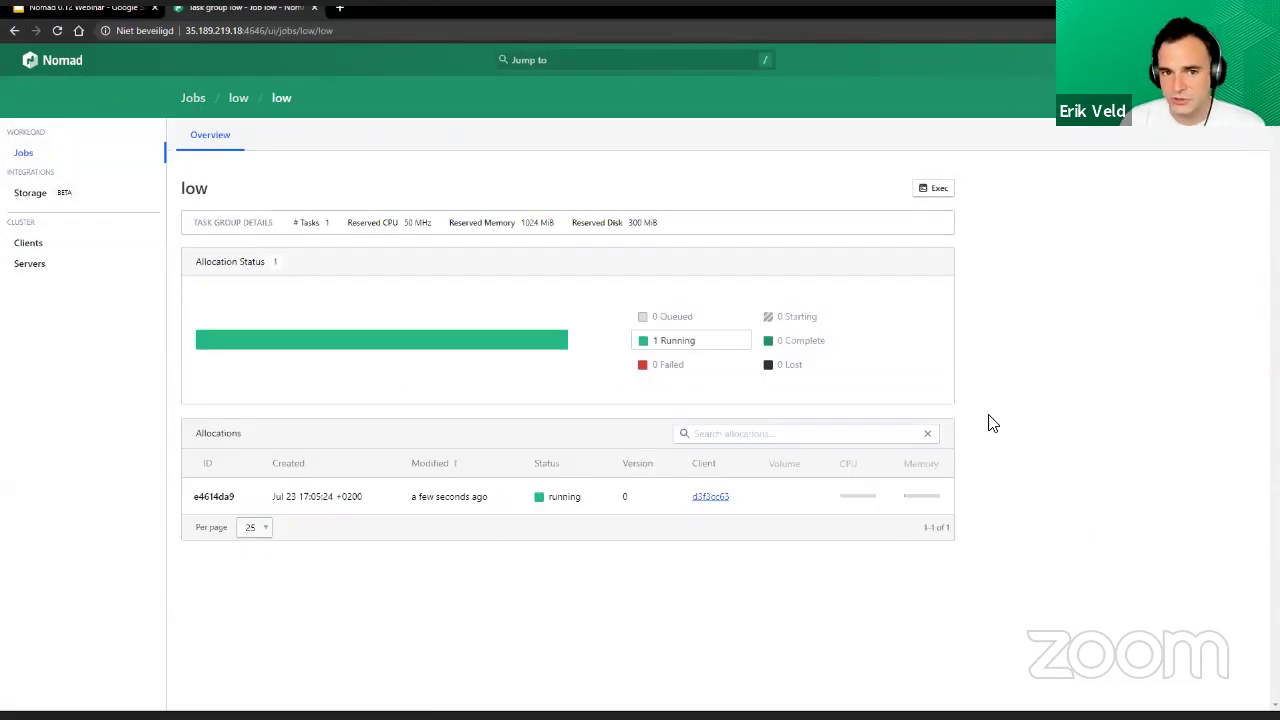
{"action": "key", "text": "alt+Left"}
- Examine the memory utilization of the client server.dc1, then return to the jobs list
{"action": "left_click", "coordinate": [28, 243]}
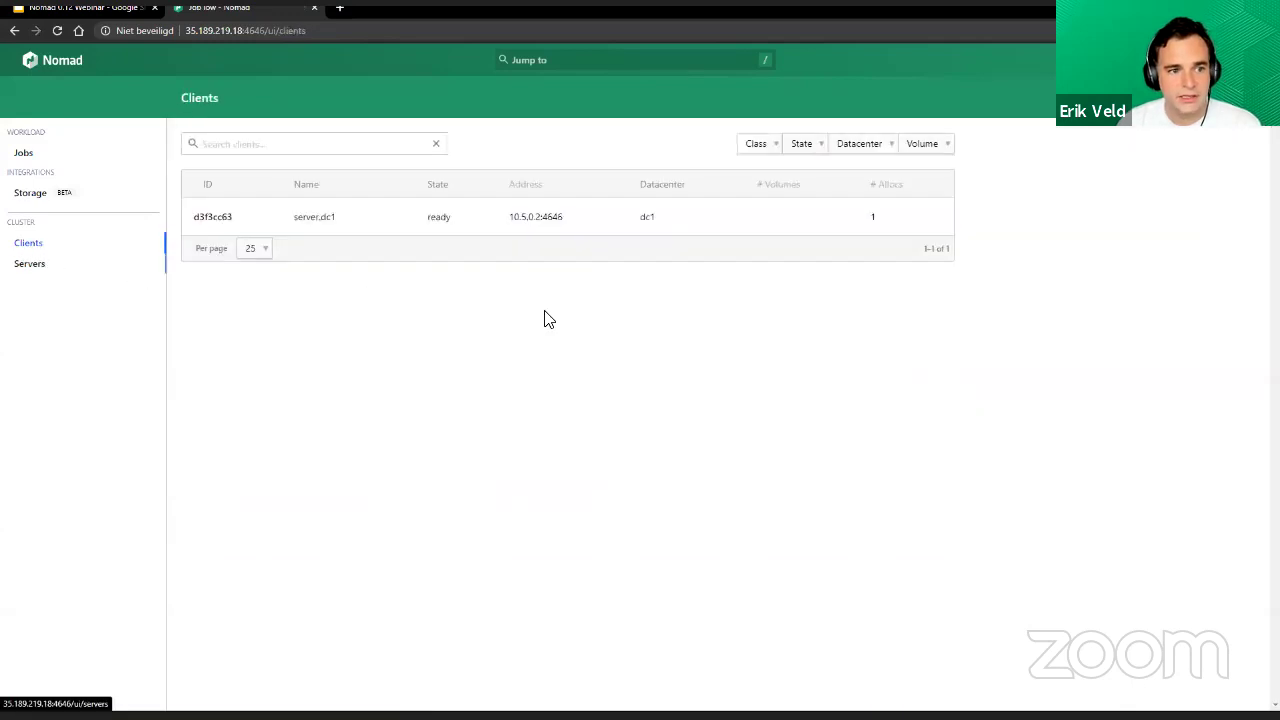
{"action": "left_click", "coordinate": [508, 228]}
{"action": "left_click_drag", "start_coordinate": [600, 451], "coordinate": [634, 451]}
{"action": "left_click", "coordinate": [652, 451]}
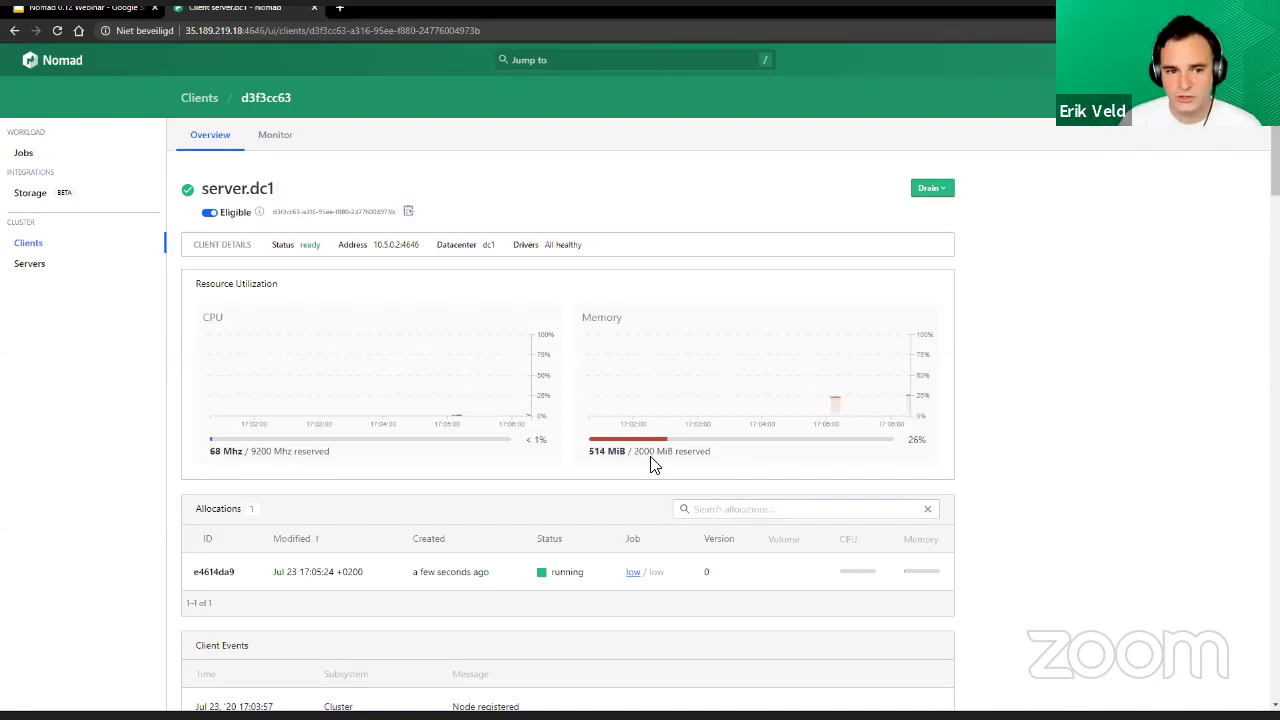
{"action": "left_click_drag", "start_coordinate": [670, 453], "coordinate": [711, 463]}
{"action": "left_click", "coordinate": [714, 466]}
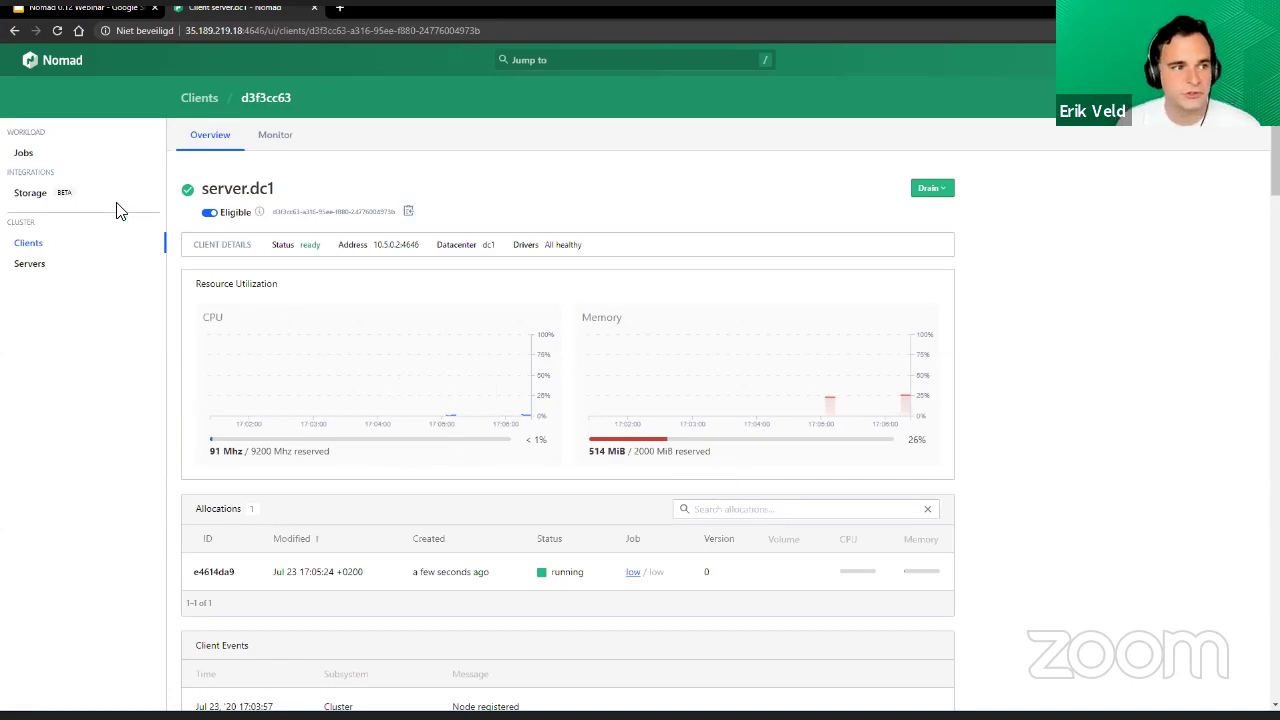
{"action": "left_click", "coordinate": [23, 153]}
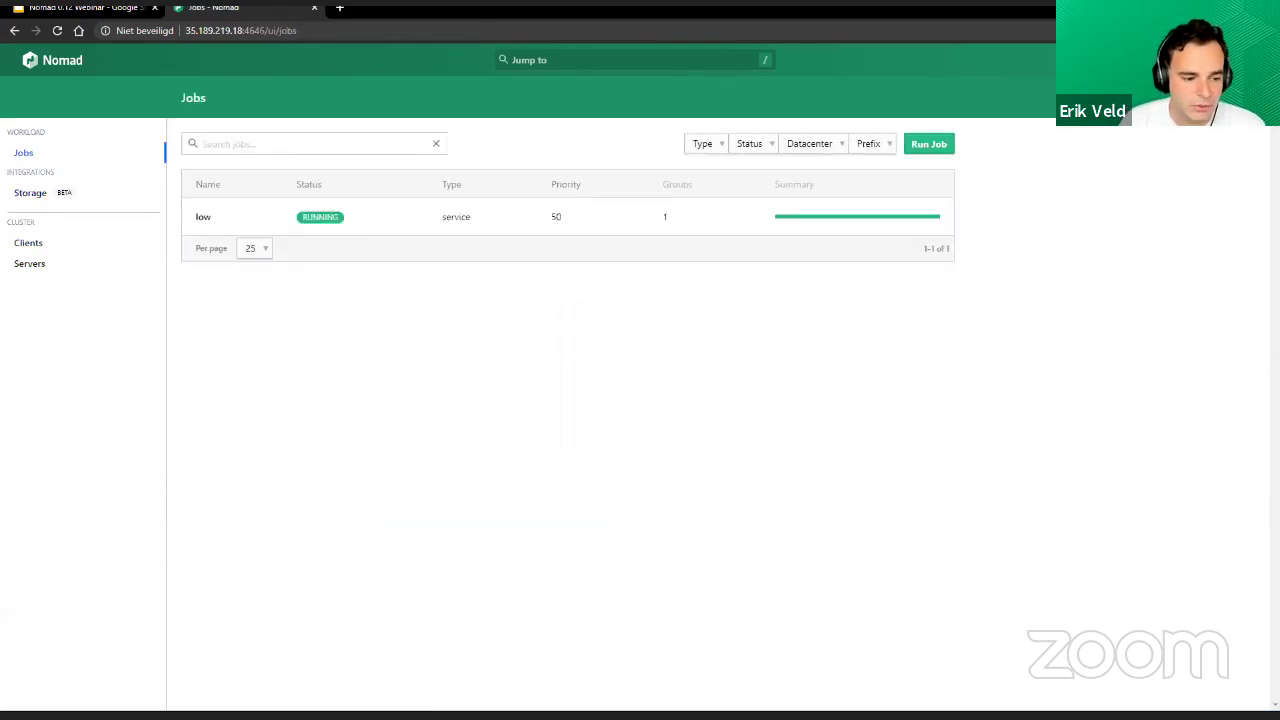
- Switch to Visual Studio Code and set the high job's priority to 10 in high.hcl
{"action": "key", "text": "alt+Tab"}
{"action": "left_click", "coordinate": [633, 155]}
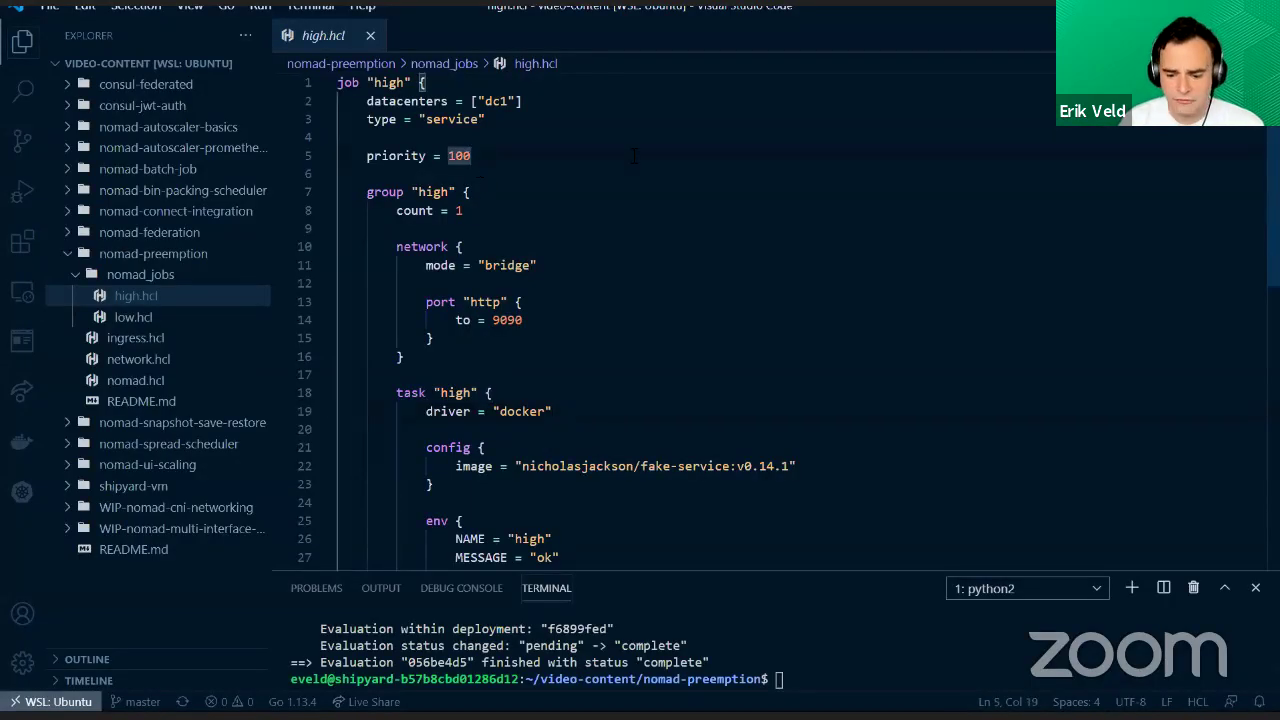
{"action": "key", "text": "BackSpace"}
{"action": "key", "text": "BackSpace"}
{"action": "key", "text": "BackSpace"}
{"action": "type", "text": "10"}
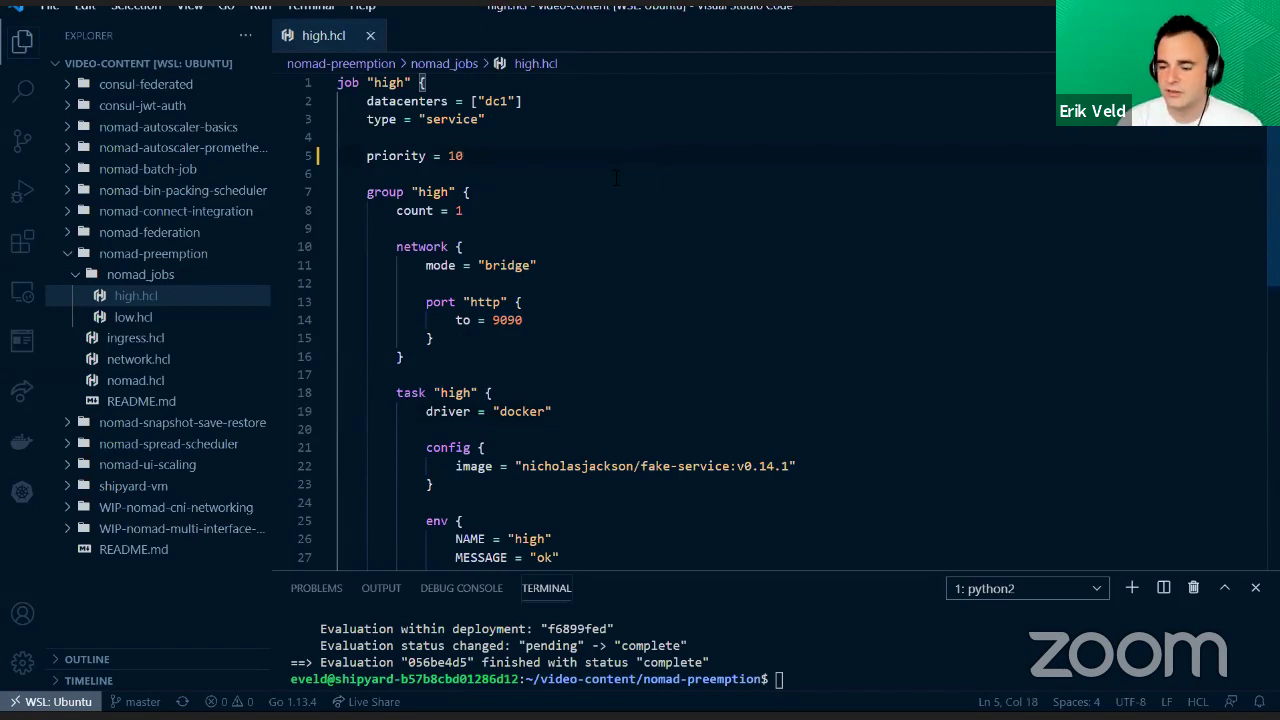
- Submit the high job with nomad run nomad_jobs/high.hcl in the terminal
{"action": "left_click", "coordinate": [848, 636]}
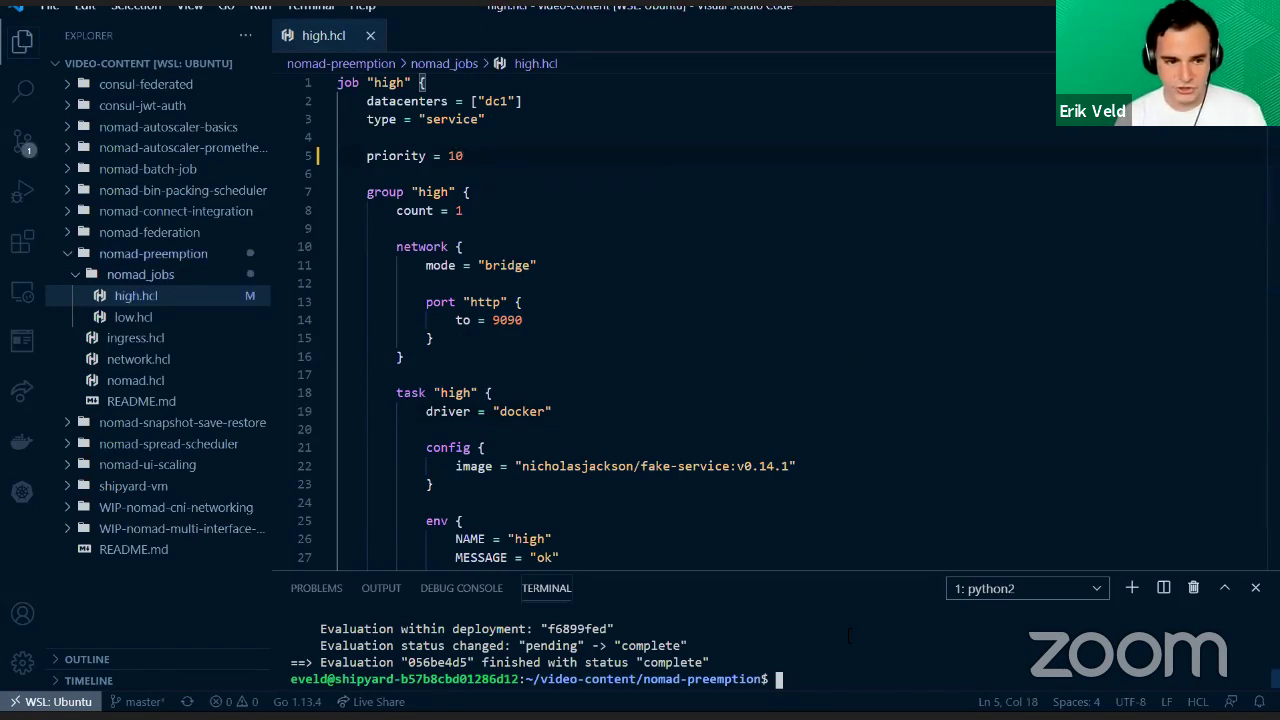
{"action": "type", "text": "nomad "}
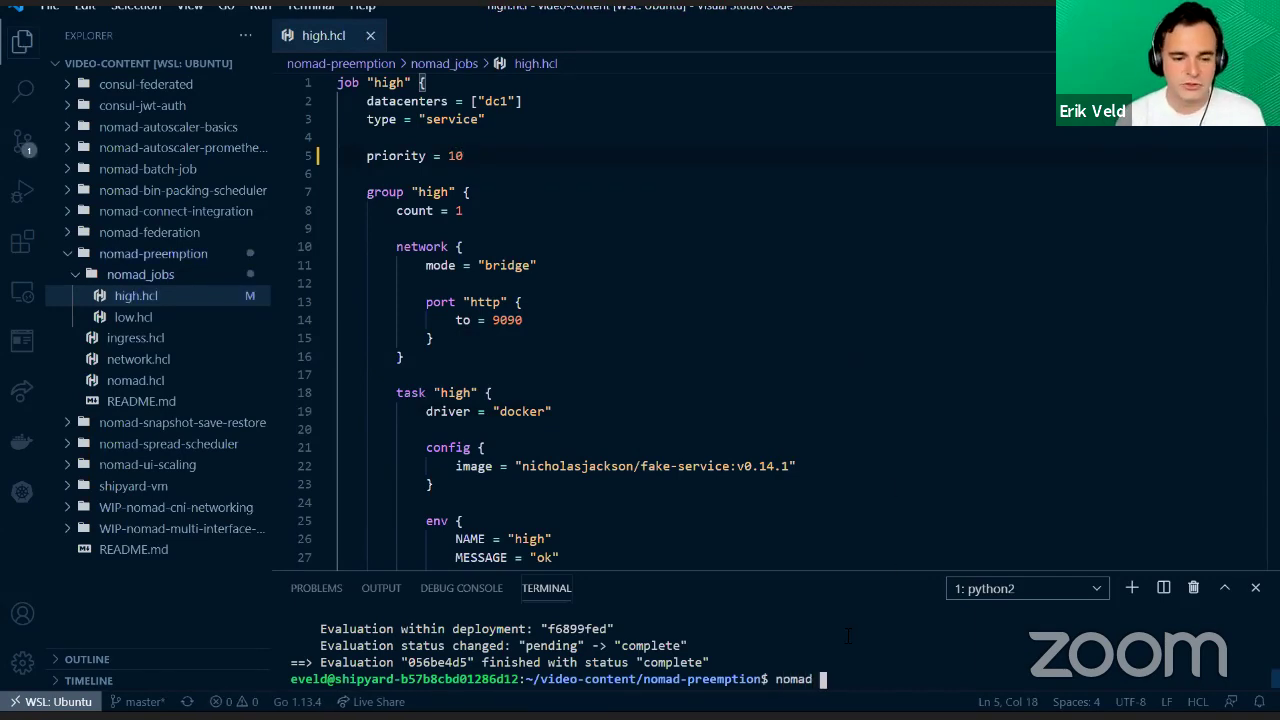
{"action": "type", "text": "run nomad_jobs/h"}
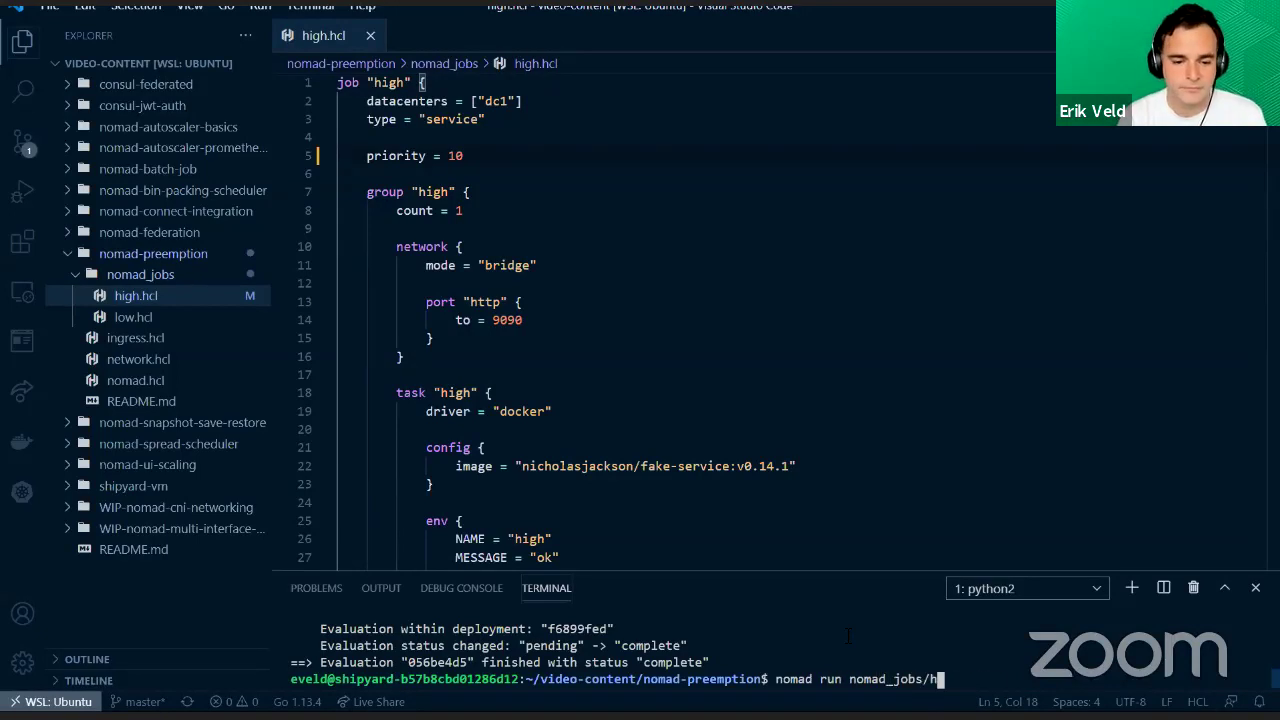
{"action": "key", "text": "Tab"}
{"action": "key", "text": "Return"}
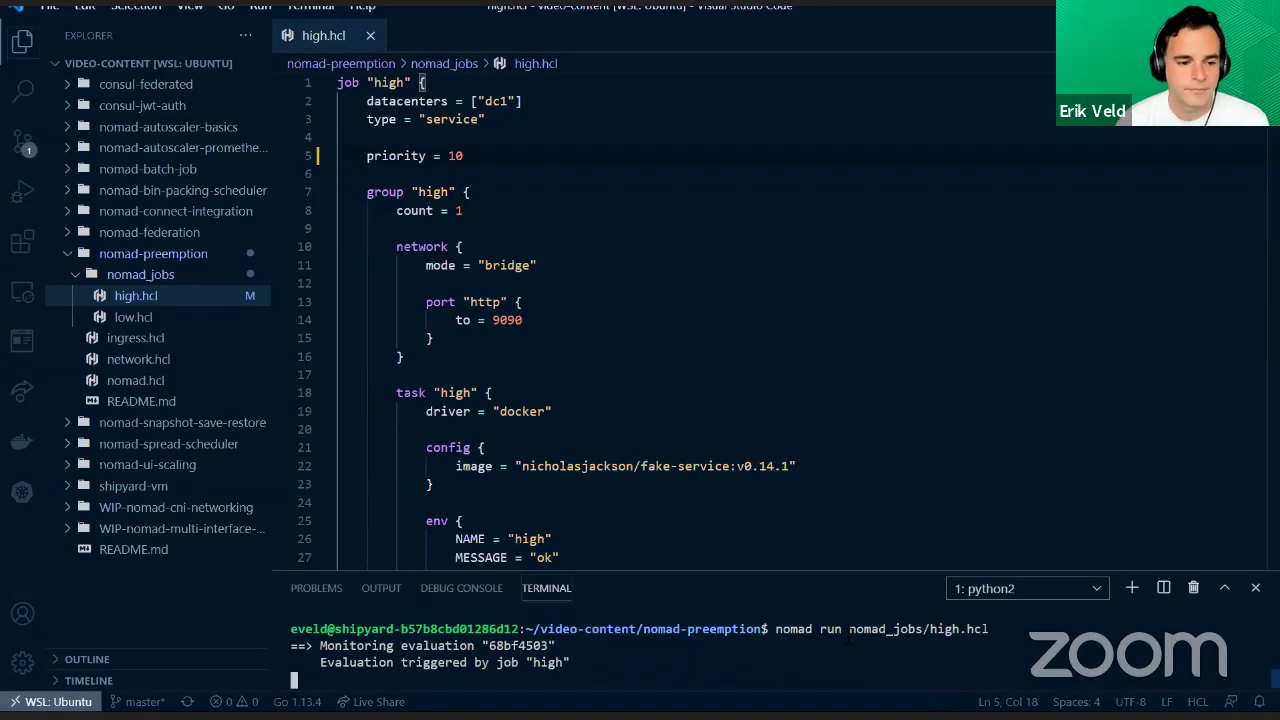
- Enlarge the terminal area upward to read the evaluation output of both job runs
{"action": "scroll", "coordinate": [805, 685], "scroll_direction": "up", "scroll_amount": 2}
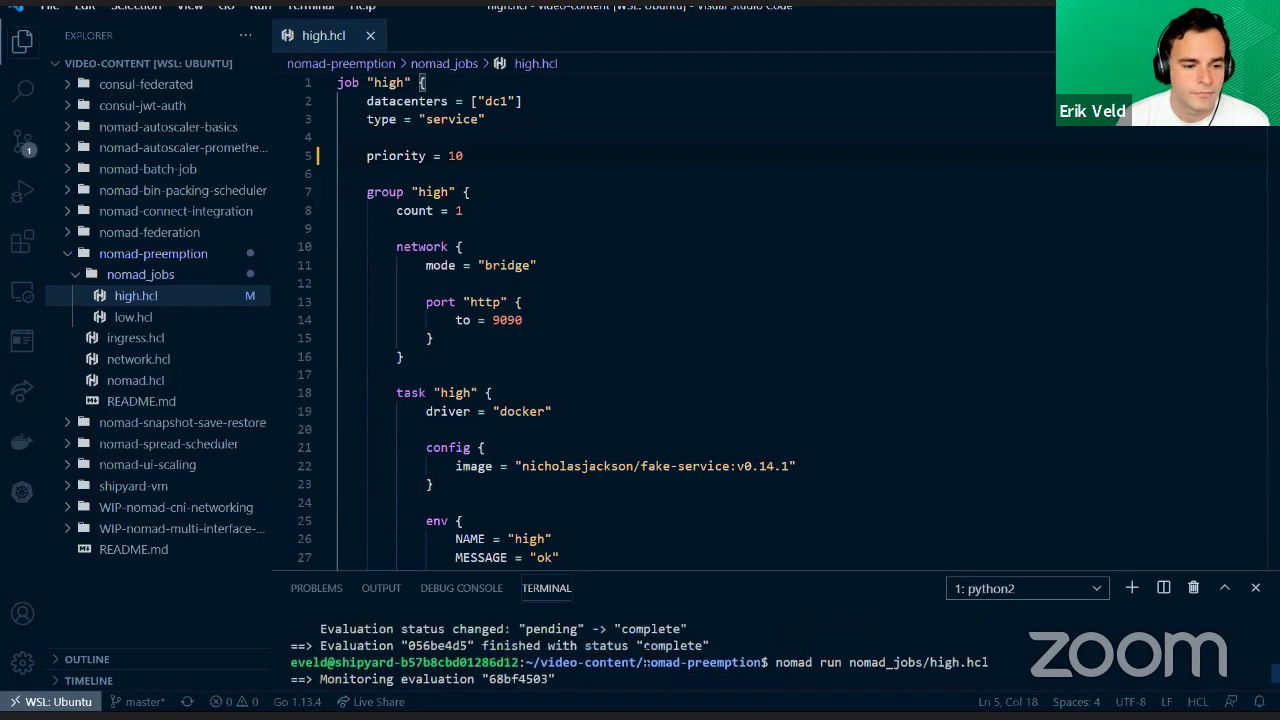
{"action": "scroll", "coordinate": [805, 685], "scroll_direction": "down", "scroll_amount": 2}
{"action": "left_click_drag", "start_coordinate": [718, 571], "coordinate": [722, 372]}
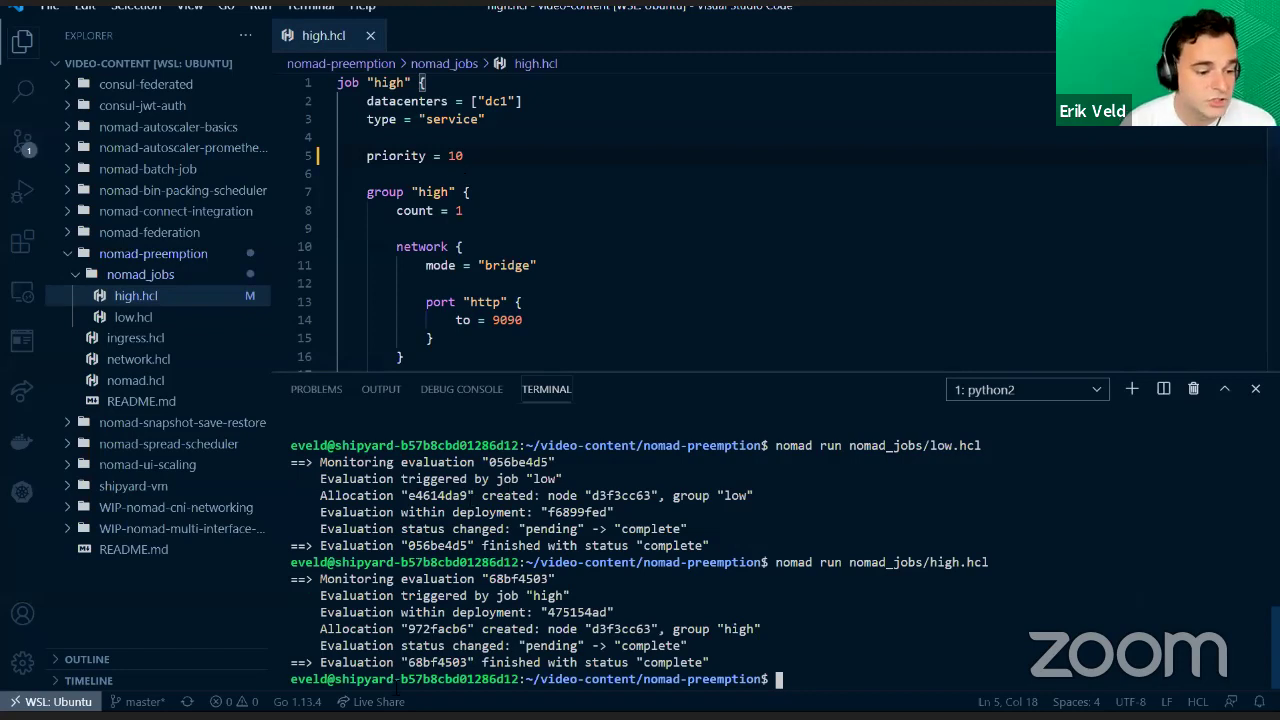
- Set the high job's memory to 1324 in high.hcl and rerun nomad run nomad_jobs/high.hcl
{"action": "scroll", "coordinate": [562, 262], "scroll_direction": "down", "scroll_amount": 10}
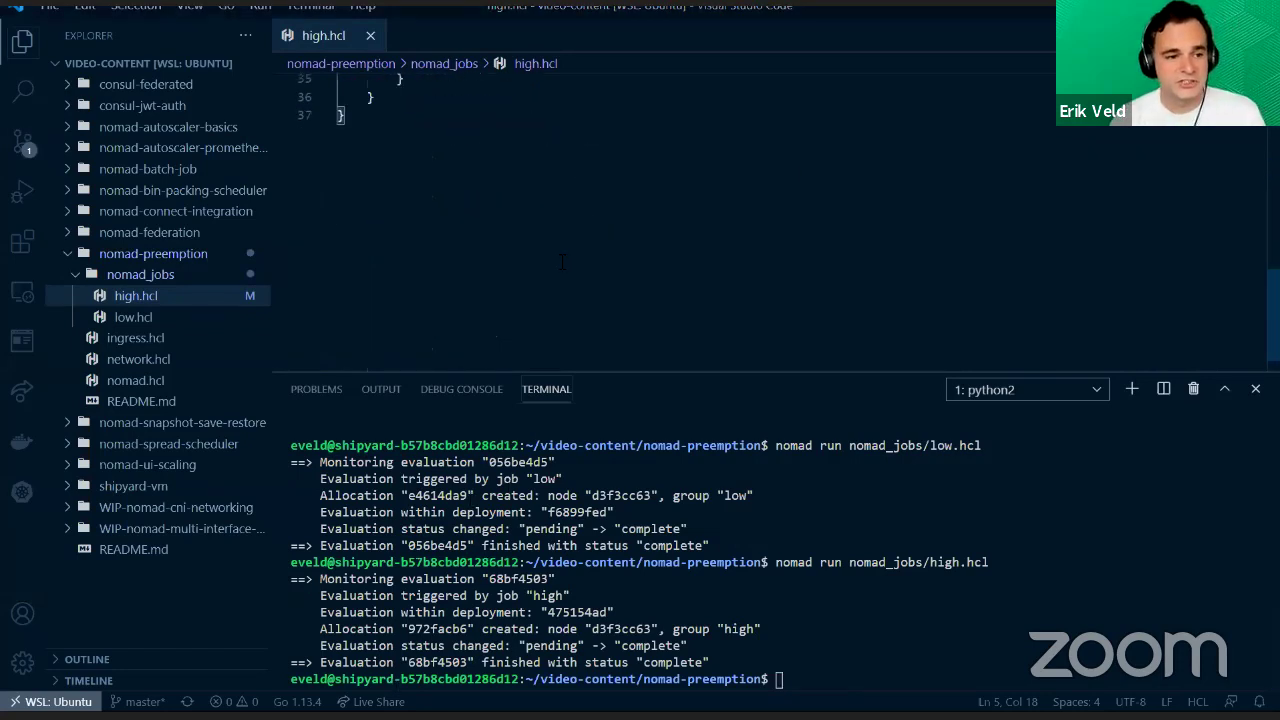
{"action": "scroll", "coordinate": [562, 262], "scroll_direction": "up", "scroll_amount": 3}
{"action": "left_click_drag", "start_coordinate": [521, 250], "coordinate": [529, 250]}
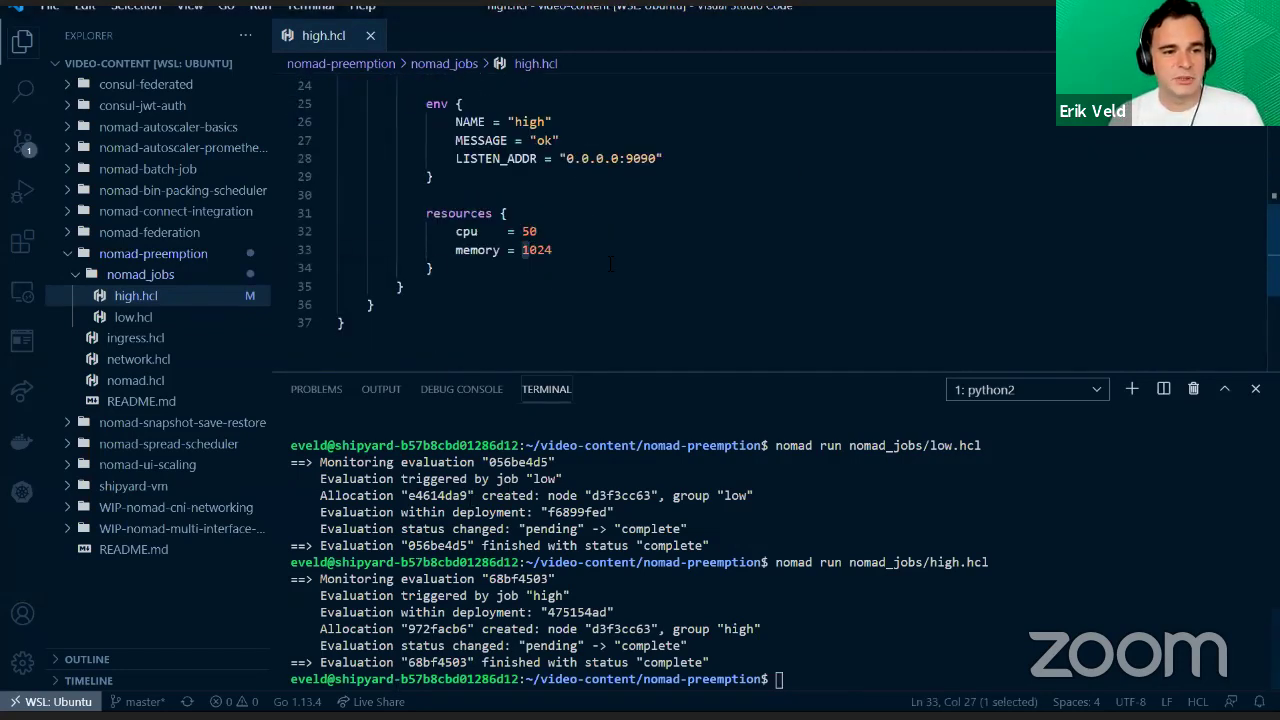
{"action": "key", "text": "Right"}
{"action": "key", "text": "BackSpace"}
{"action": "type", "text": "3"}
{"action": "key", "text": "Up"}
{"action": "key", "text": "Return"}
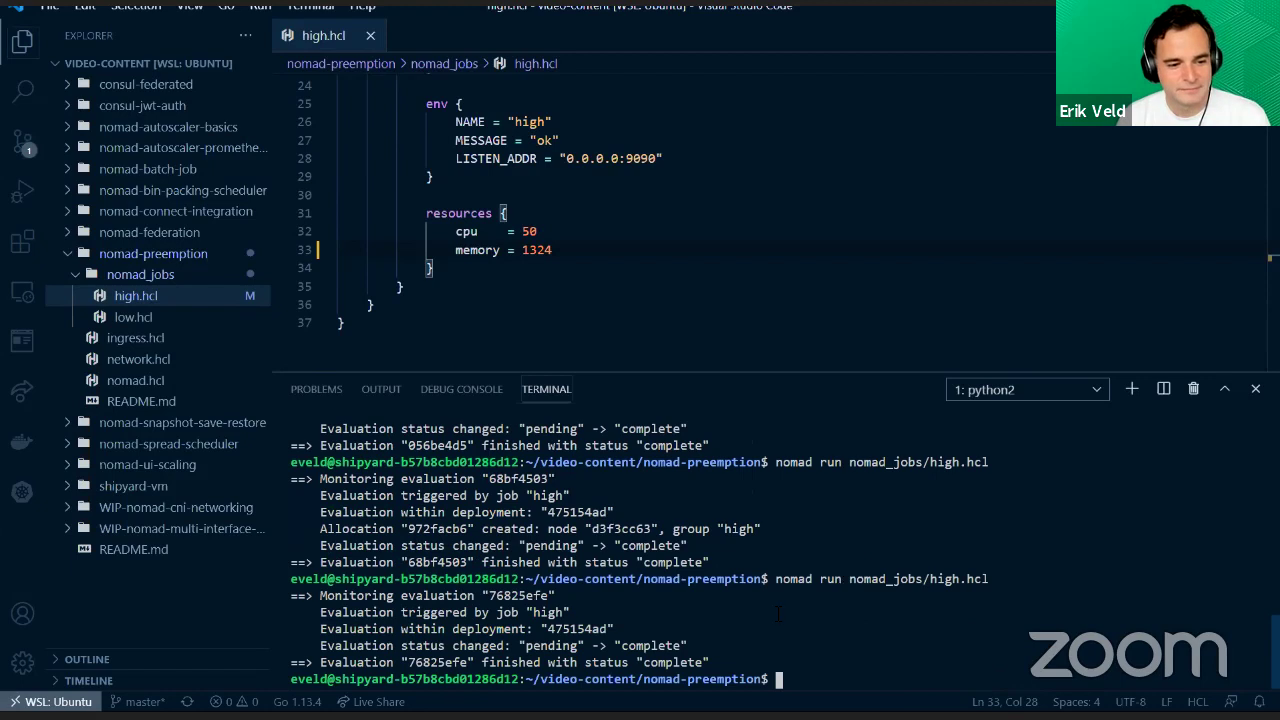
- Switch to the Nomad web UI, reload the jobs list and open the high job's overview
{"action": "key", "text": "alt+Tab"}
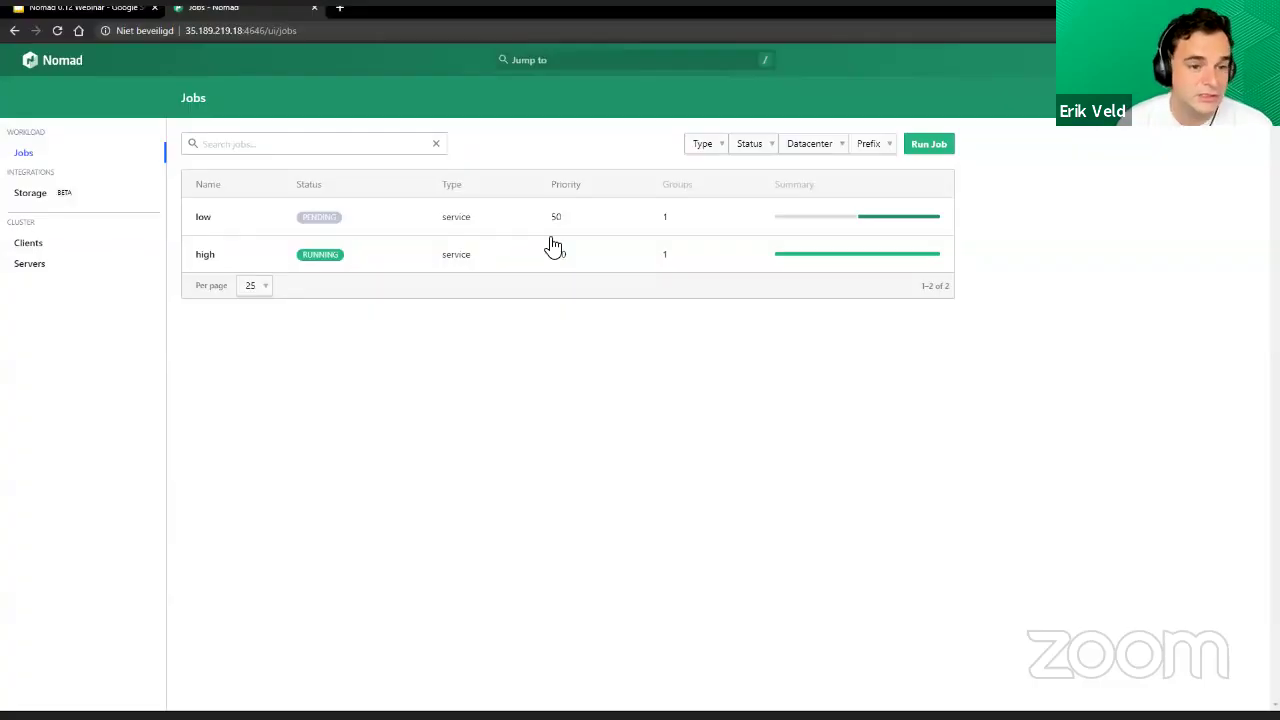
{"action": "key", "text": "F5"}
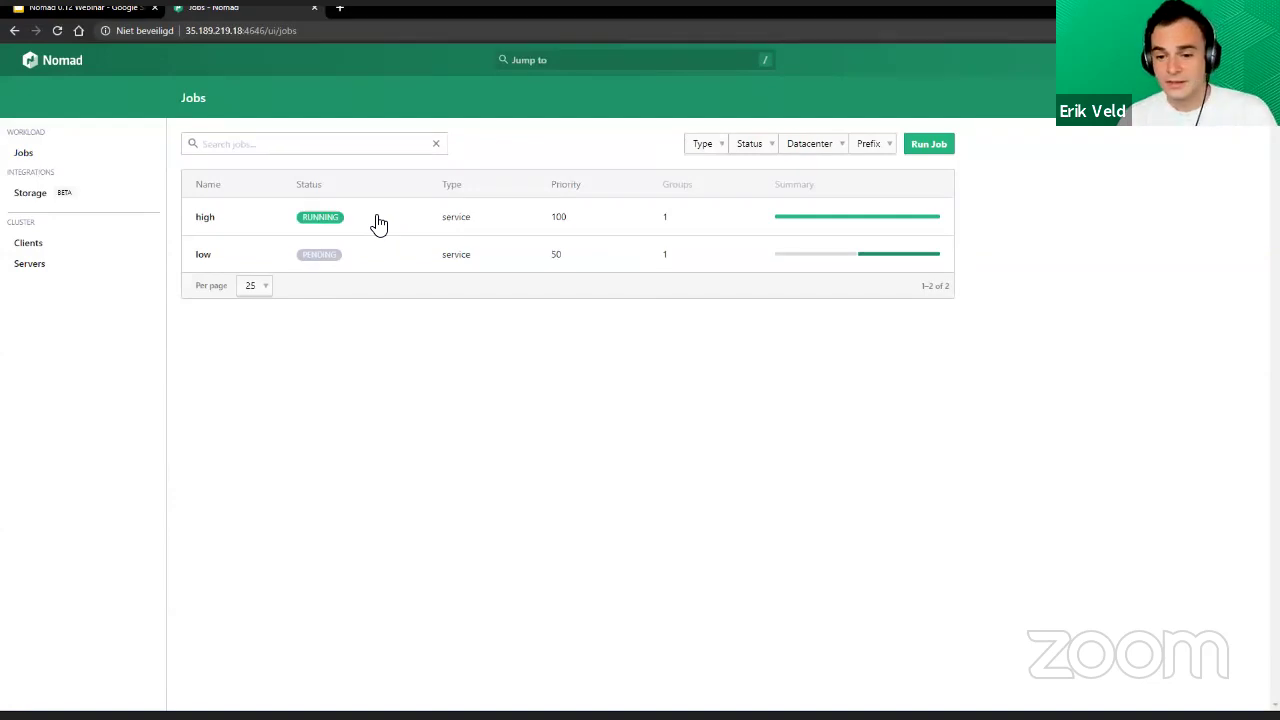
{"action": "left_click", "coordinate": [378, 222]}
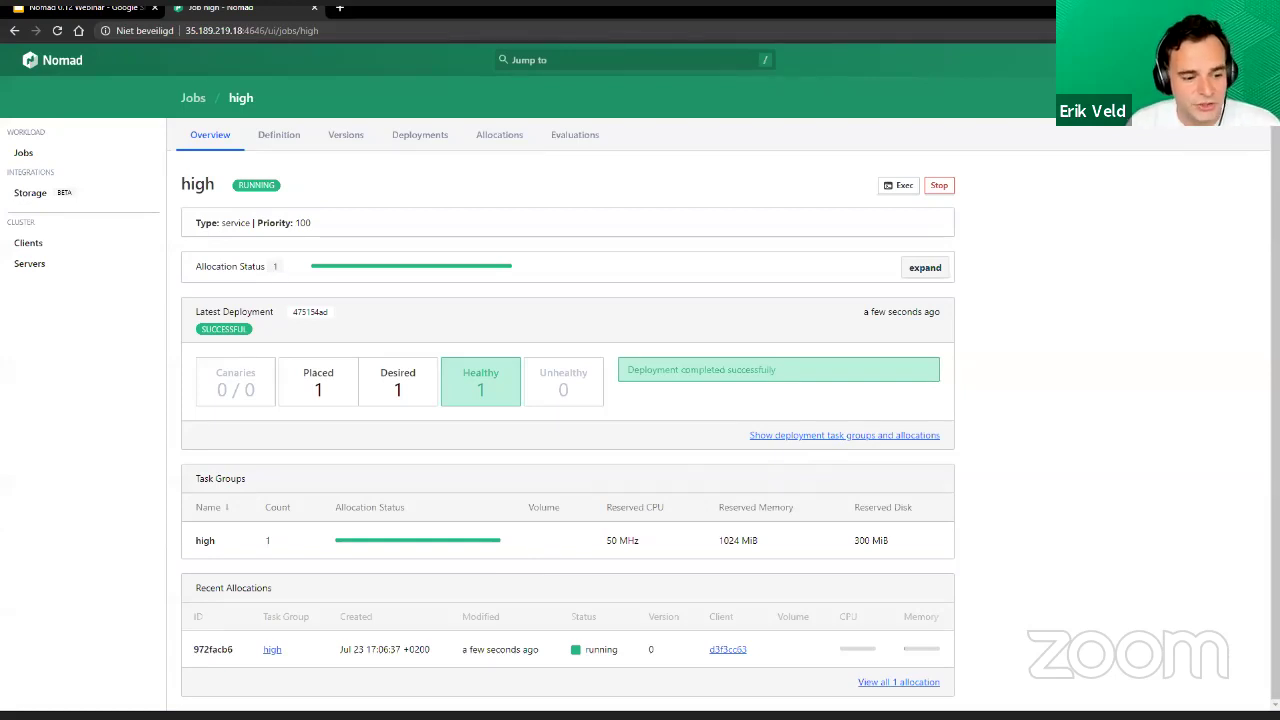
- Switch back to Visual Studio Code and highlight the deployment and allocation lines of the first high job run
{"action": "key", "text": "alt+Tab"}
{"action": "left_click_drag", "start_coordinate": [290, 512], "coordinate": [535, 529]}
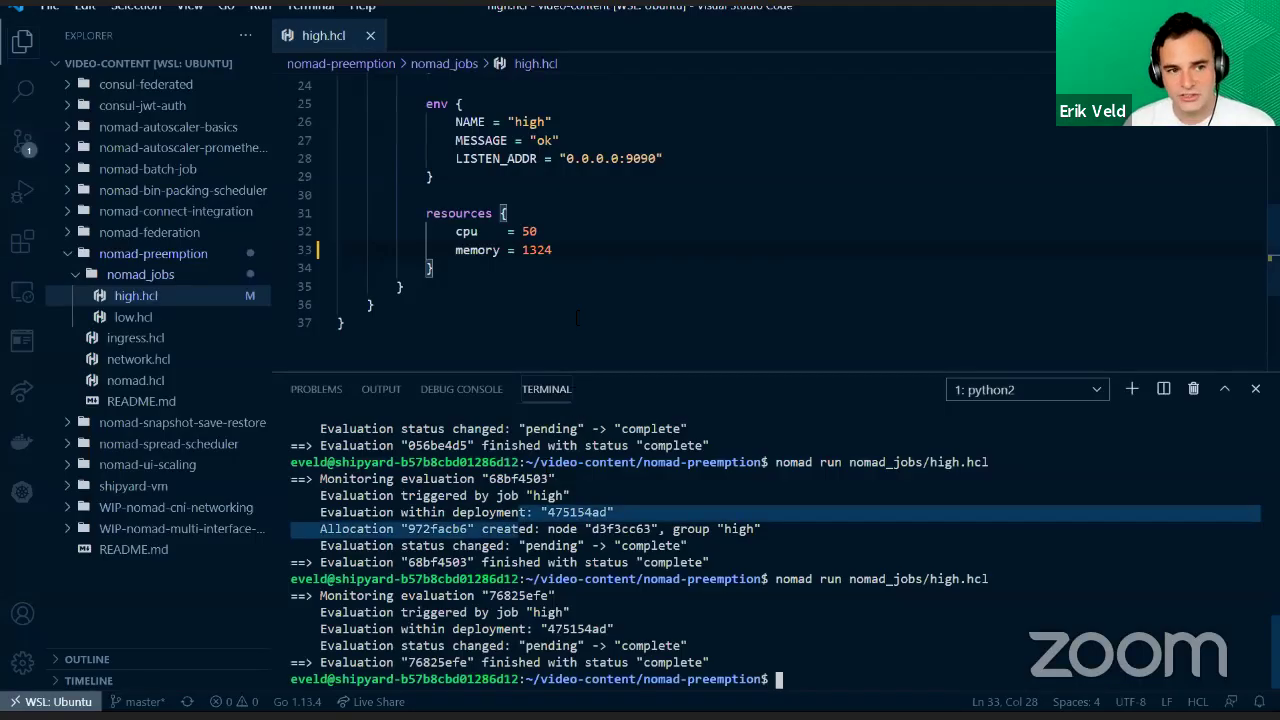
- Compare the priority settings in high.hcl and low.hcl and check the low job's env and resources blocks
{"action": "scroll", "coordinate": [700, 200], "scroll_direction": "up", "scroll_amount": 2}
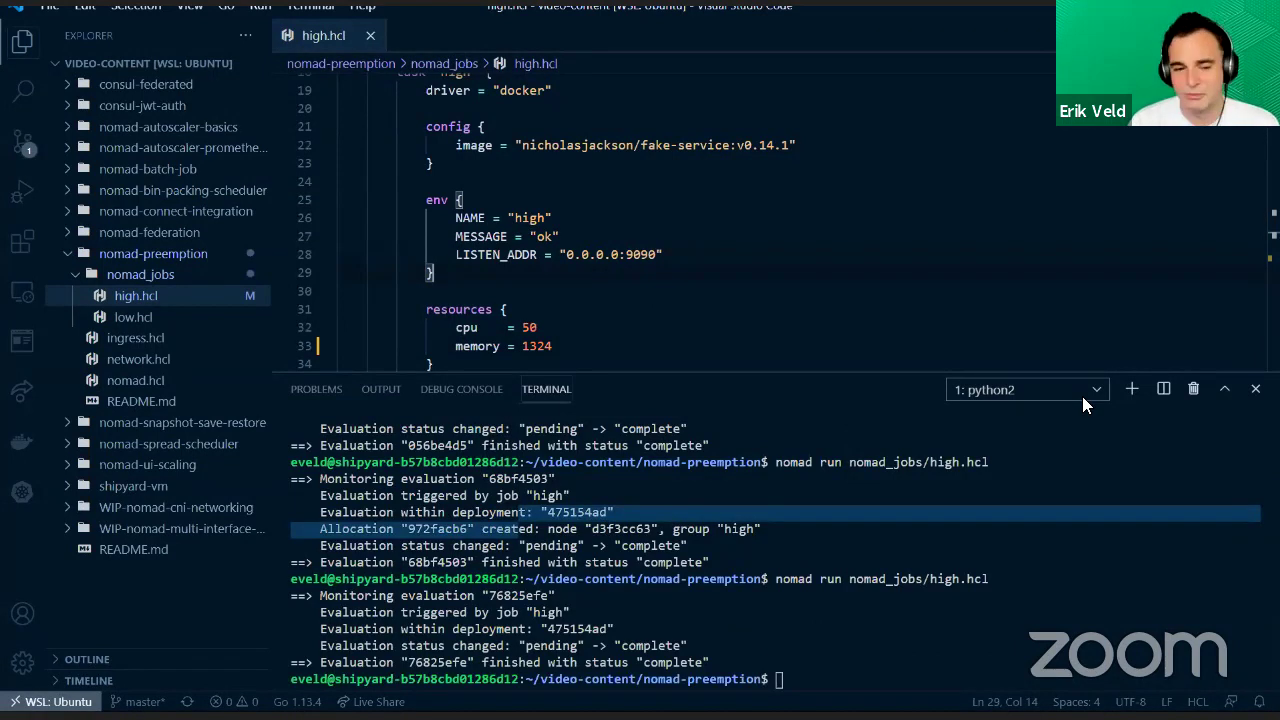
{"action": "scroll", "coordinate": [484, 237], "scroll_direction": "up", "scroll_amount": 6}
{"action": "left_click", "coordinate": [498, 157]}
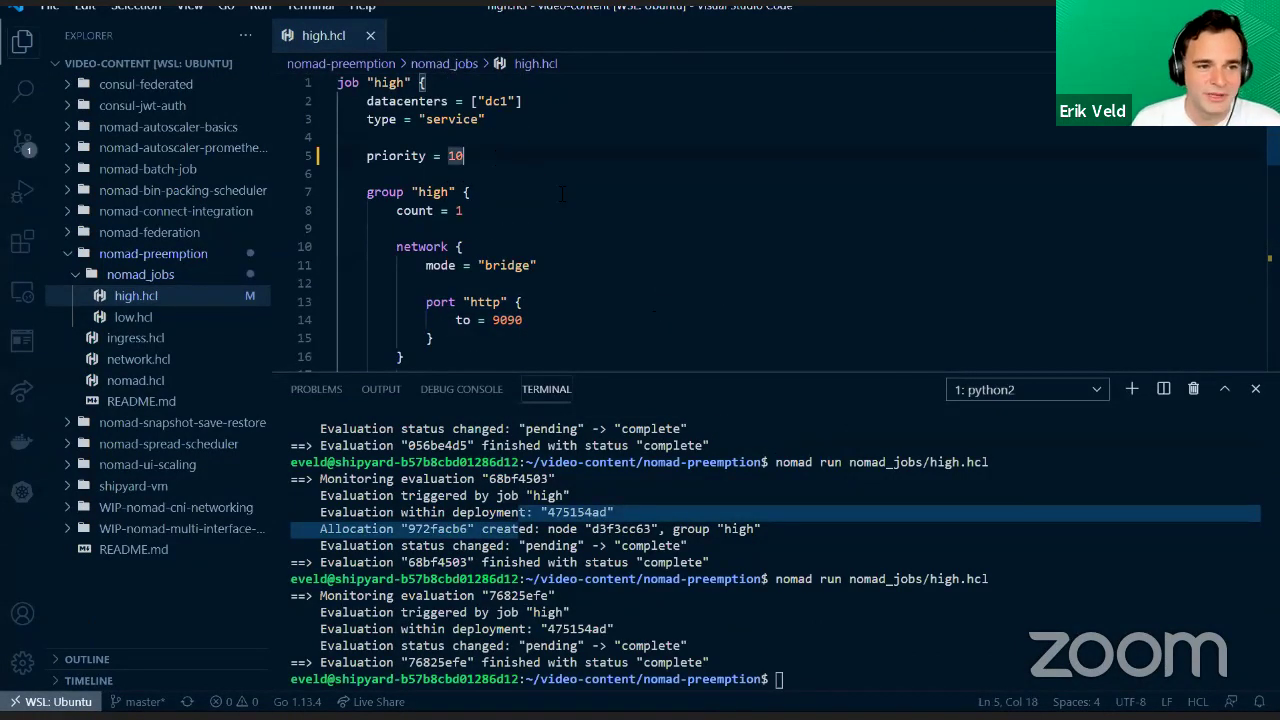
{"action": "left_click", "coordinate": [125, 316]}
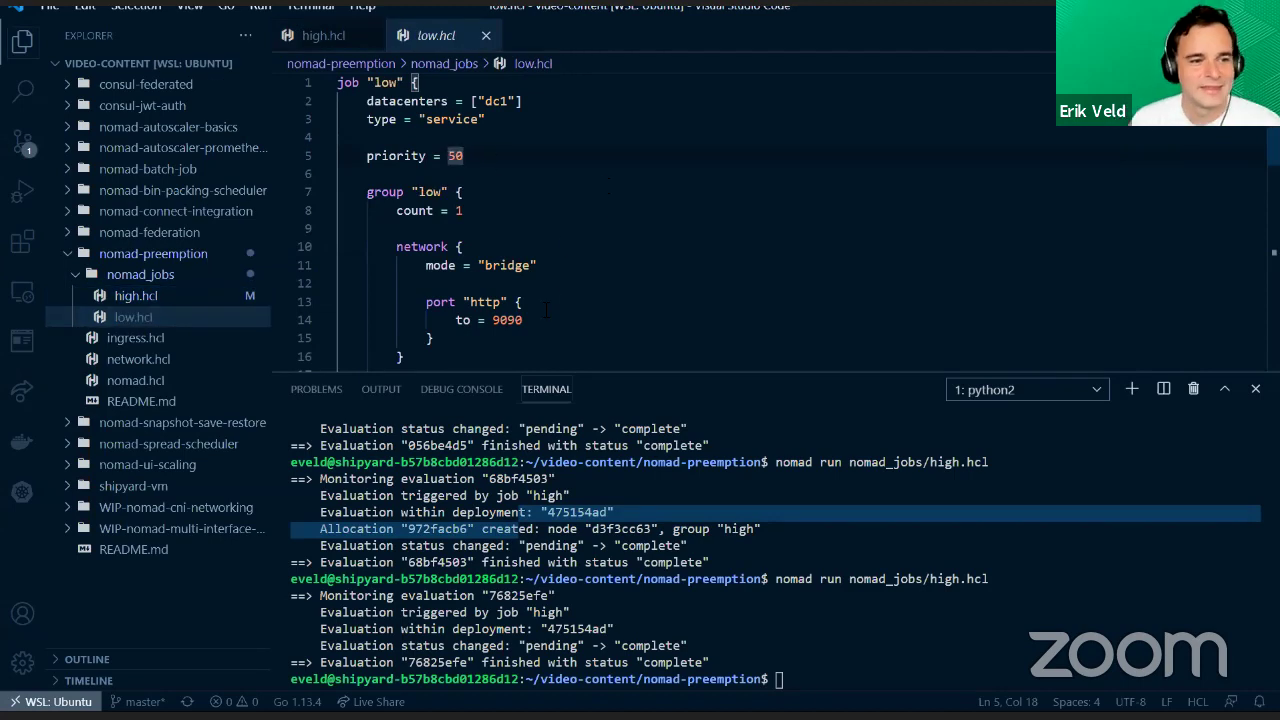
{"action": "scroll", "coordinate": [545, 308], "scroll_direction": "down", "scroll_amount": 9}
{"action": "scroll", "coordinate": [560, 312], "scroll_direction": "up", "scroll_amount": 3}
{"action": "scroll", "coordinate": [575, 316], "scroll_direction": "down", "scroll_amount": 1}
{"action": "left_click", "coordinate": [500, 253]}
{"action": "left_click", "coordinate": [700, 640]}
- Switch to the Nomad web UI and compare the status and priority of the high and low jobs in the jobs list
{"action": "key", "text": "alt+Tab"}
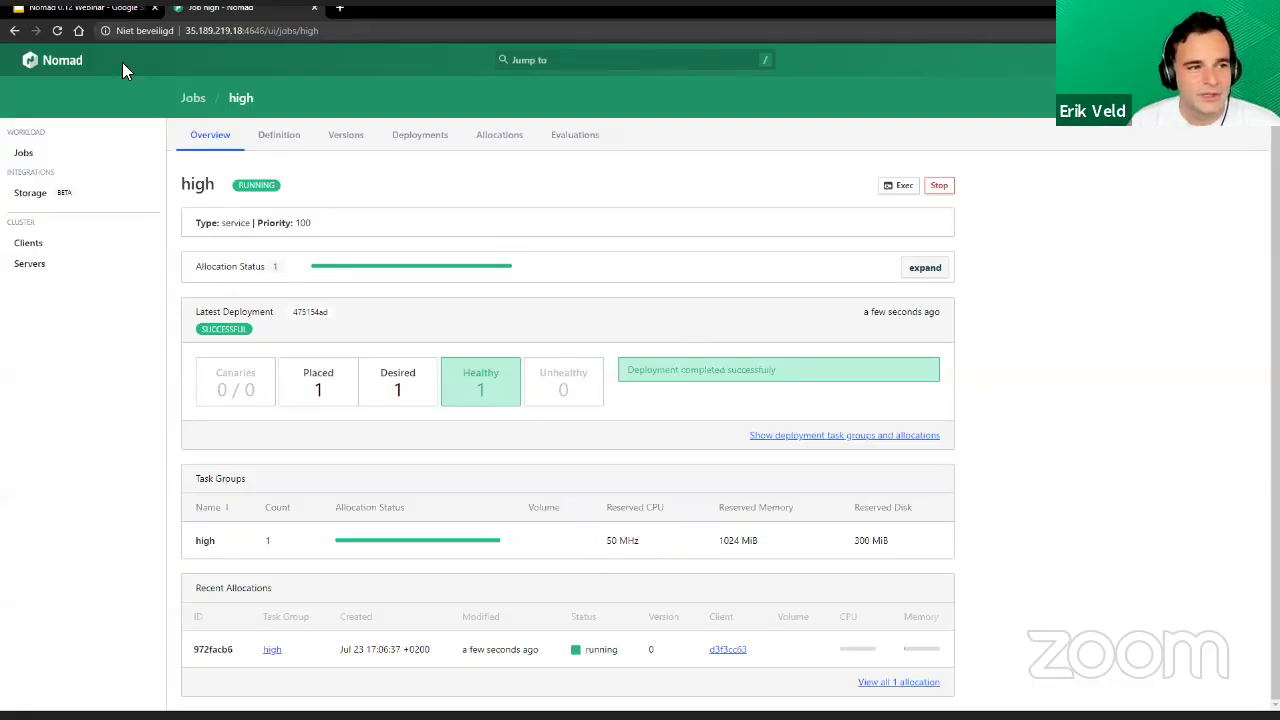
{"action": "left_click", "coordinate": [193, 98]}
{"action": "left_click_drag", "start_coordinate": [203, 258], "coordinate": [1010, 262]}
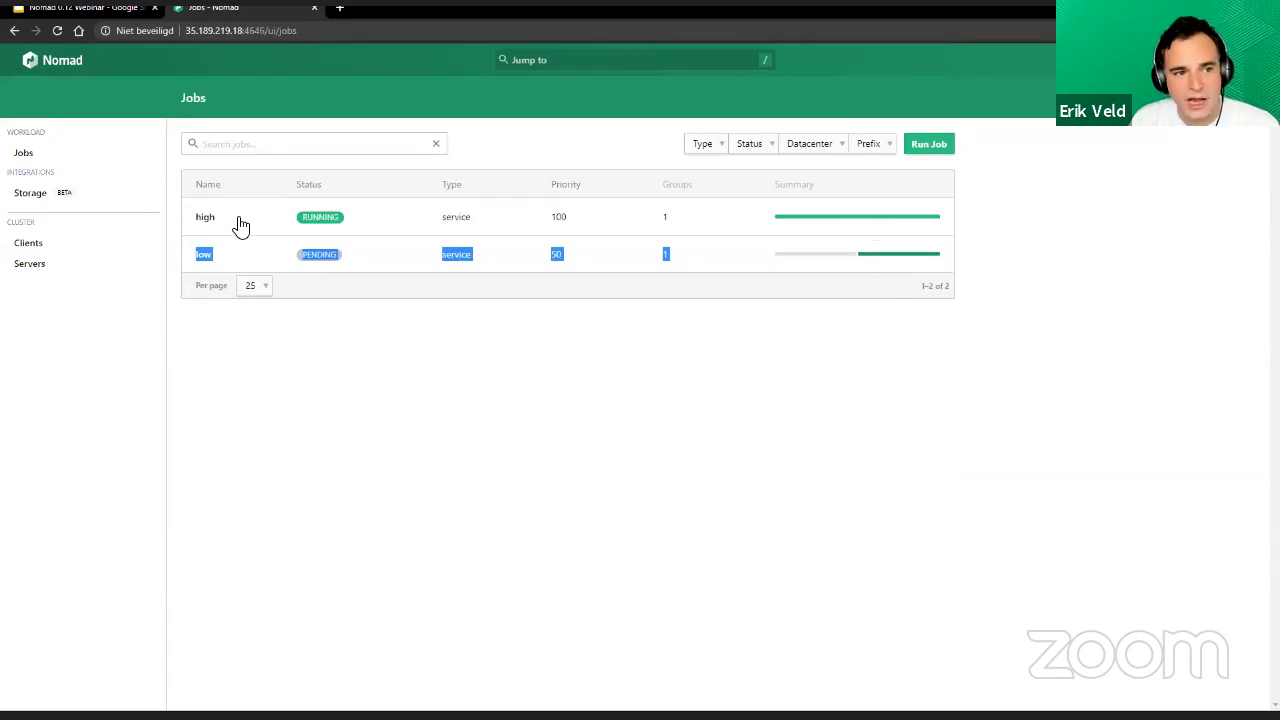
{"action": "left_click", "coordinate": [533, 220]}
{"action": "key", "text": "alt+Left"}
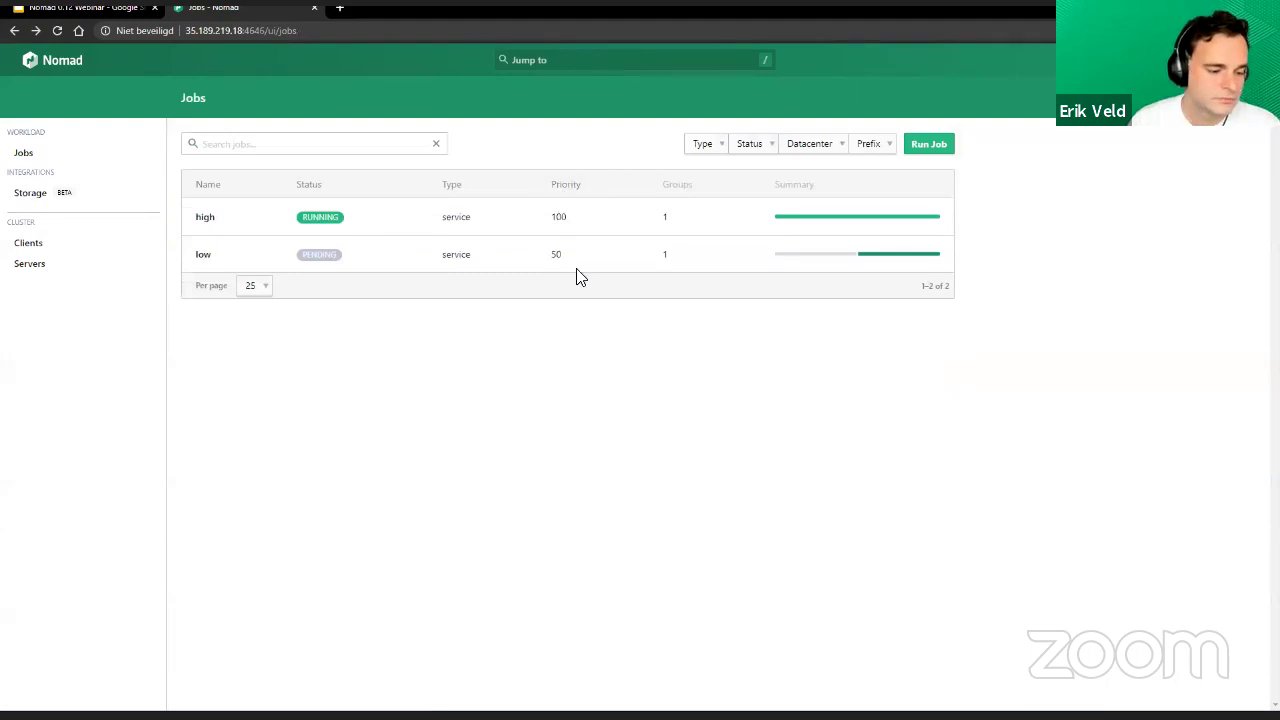
{"action": "key", "text": "alt+Tab"}
{"action": "left_click", "coordinate": [738, 651]}
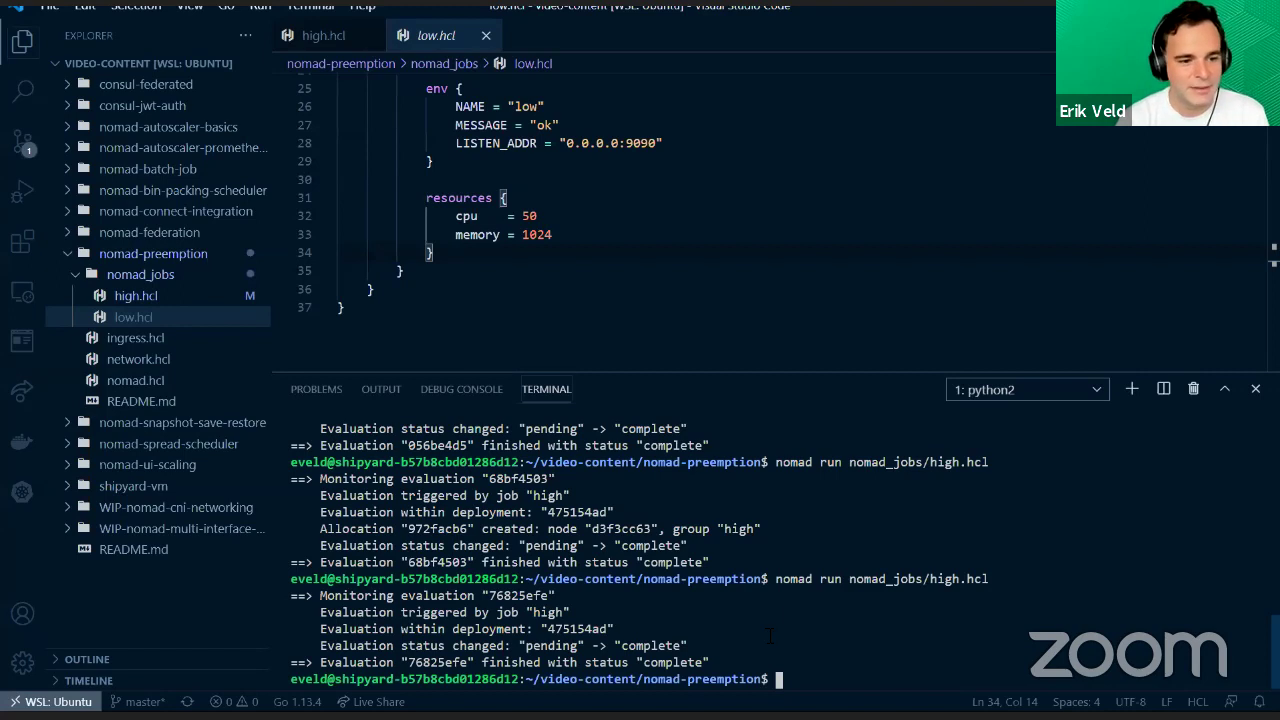
{"action": "type", "text": "vim nomad_jobs/"}
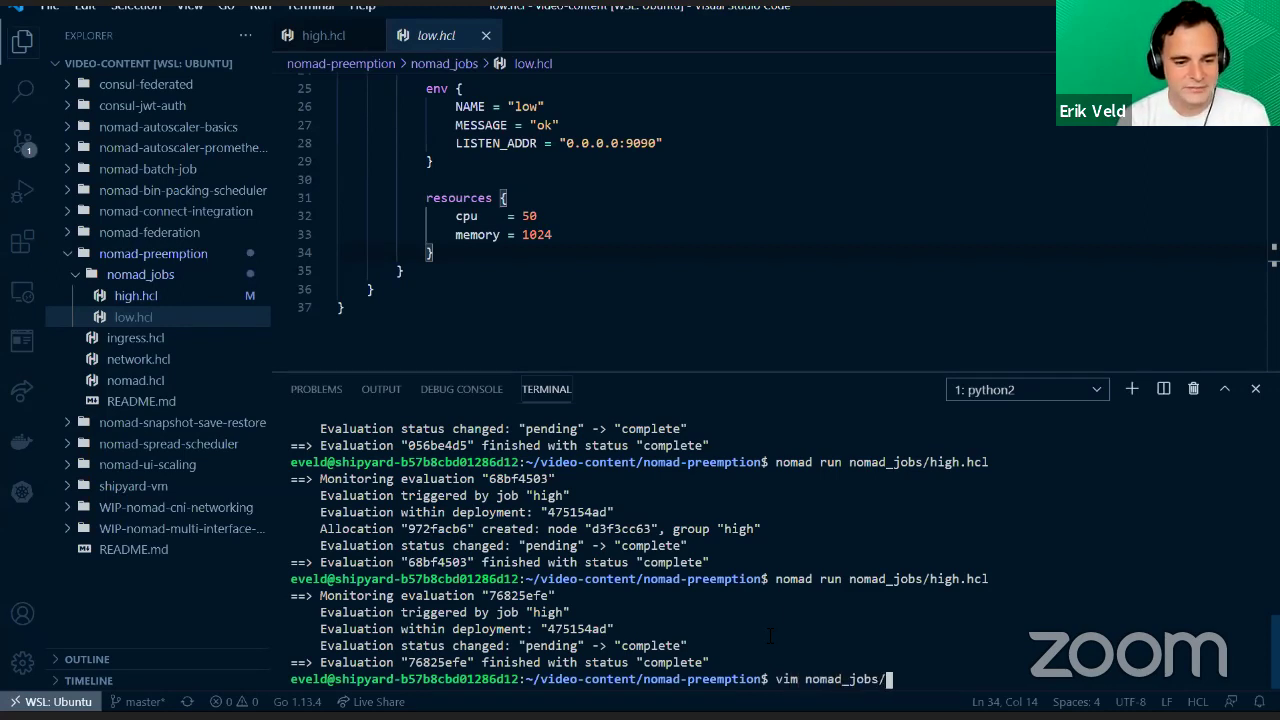
{"action": "key", "text": "BackSpace"}
{"action": "key", "text": "BackSpace"}
{"action": "key", "text": "BackSpace"}
{"action": "key", "text": "BackSpace"}
{"action": "key", "text": "BackSpace"}
{"action": "key", "text": "BackSpace"}
{"action": "key", "text": "BackSpace"}
{"action": "key", "text": "BackSpace"}
{"action": "key", "text": "BackSpace"}
{"action": "key", "text": "BackSpace"}
{"action": "key", "text": "BackSpace"}
{"action": "key", "text": "BackSpace"}
{"action": "key", "text": "BackSpace"}
{"action": "key", "text": "BackSpace"}
{"action": "key", "text": "BackSpace"}
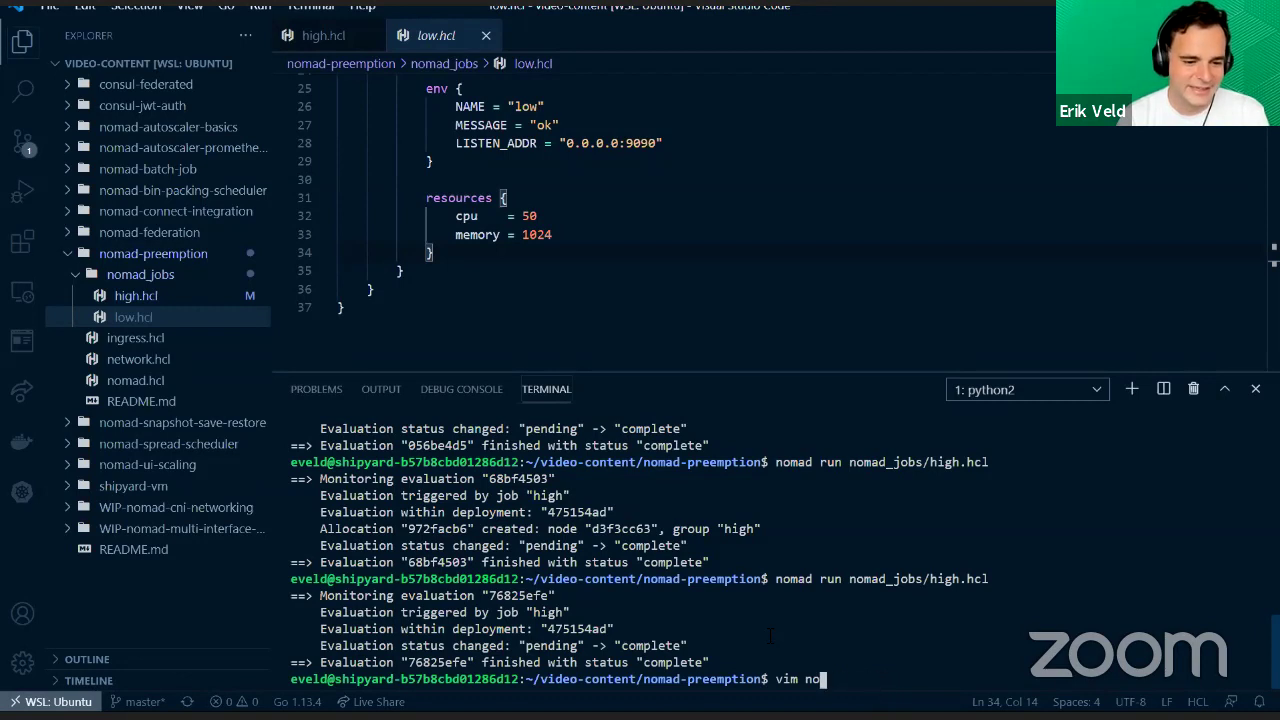
{"action": "type", "text": "nomad"}
{"action": "key", "text": "BackSpace"}
{"action": "key", "text": "BackSpace"}
{"action": "key", "text": "BackSpace"}
{"action": "key", "text": "BackSpace"}
{"action": "key", "text": "BackSpace"}
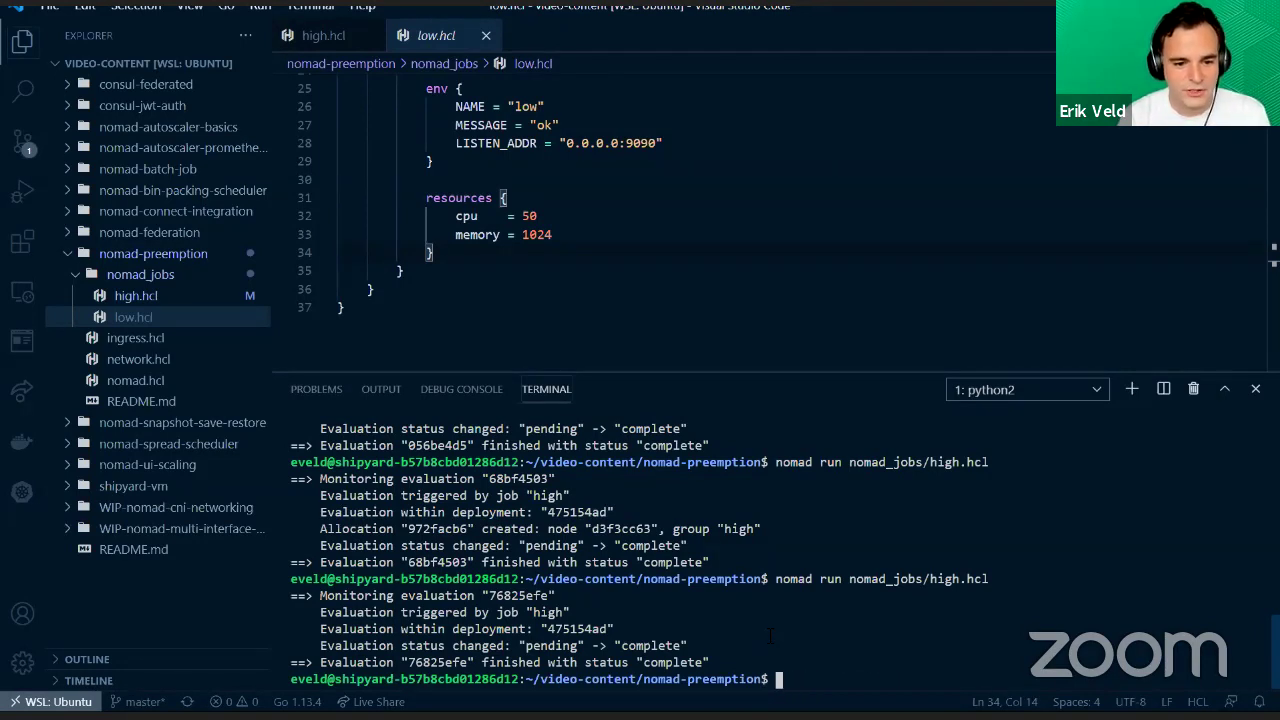
- Resubmit the high job with nomad run nomad_jobs/high.hcl
{"action": "type", "text": "nomad"}
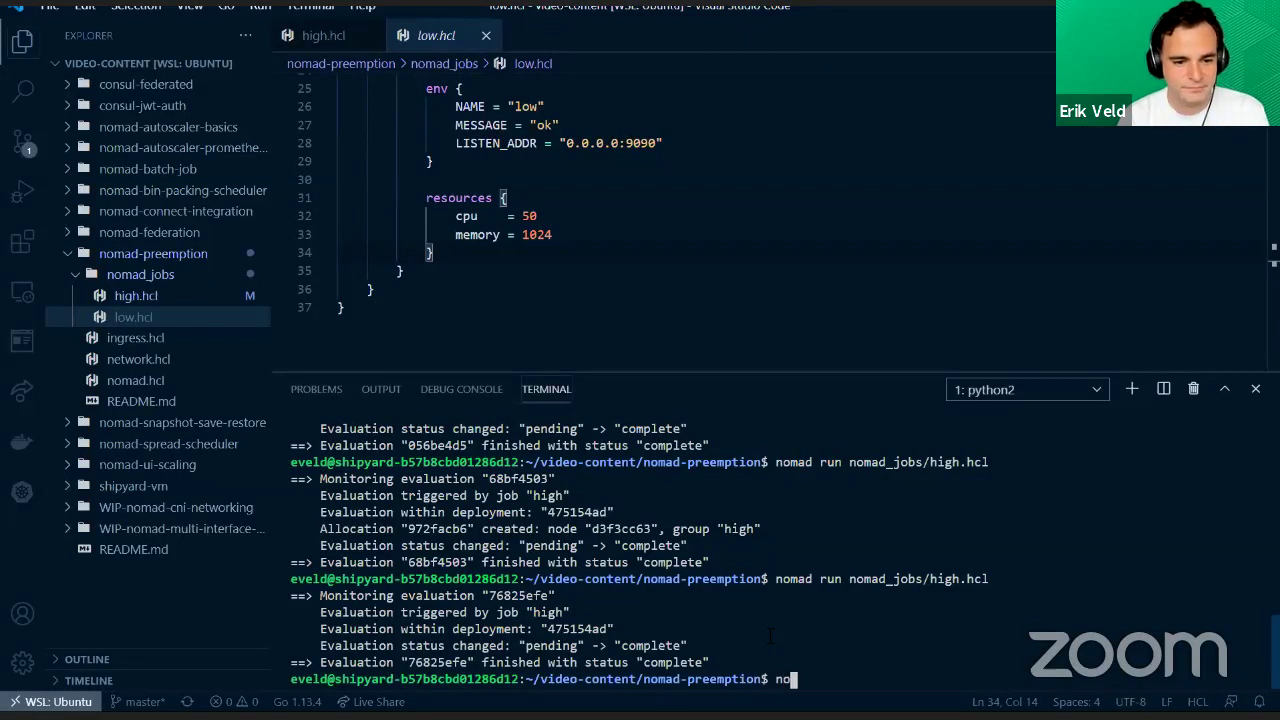
{"action": "type", "text": " run "}
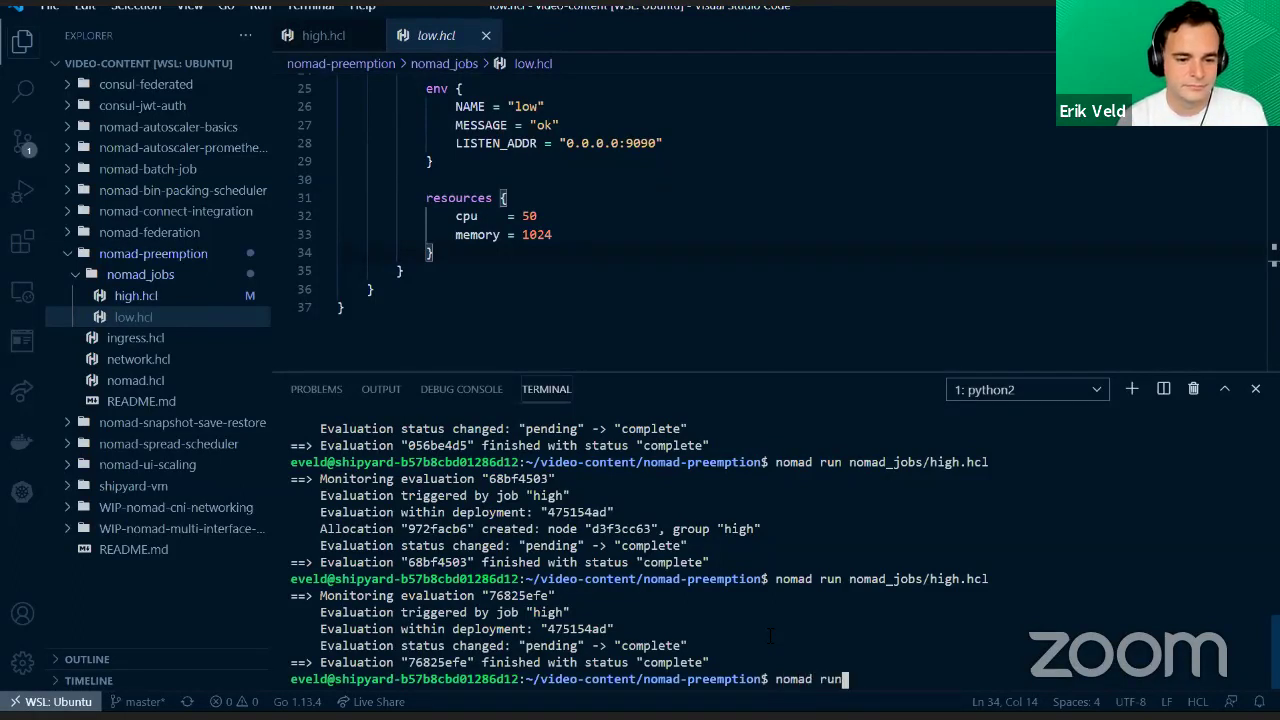
{"action": "type", "text": "nomad_jobs/h"}
{"action": "key", "text": "Tab"}
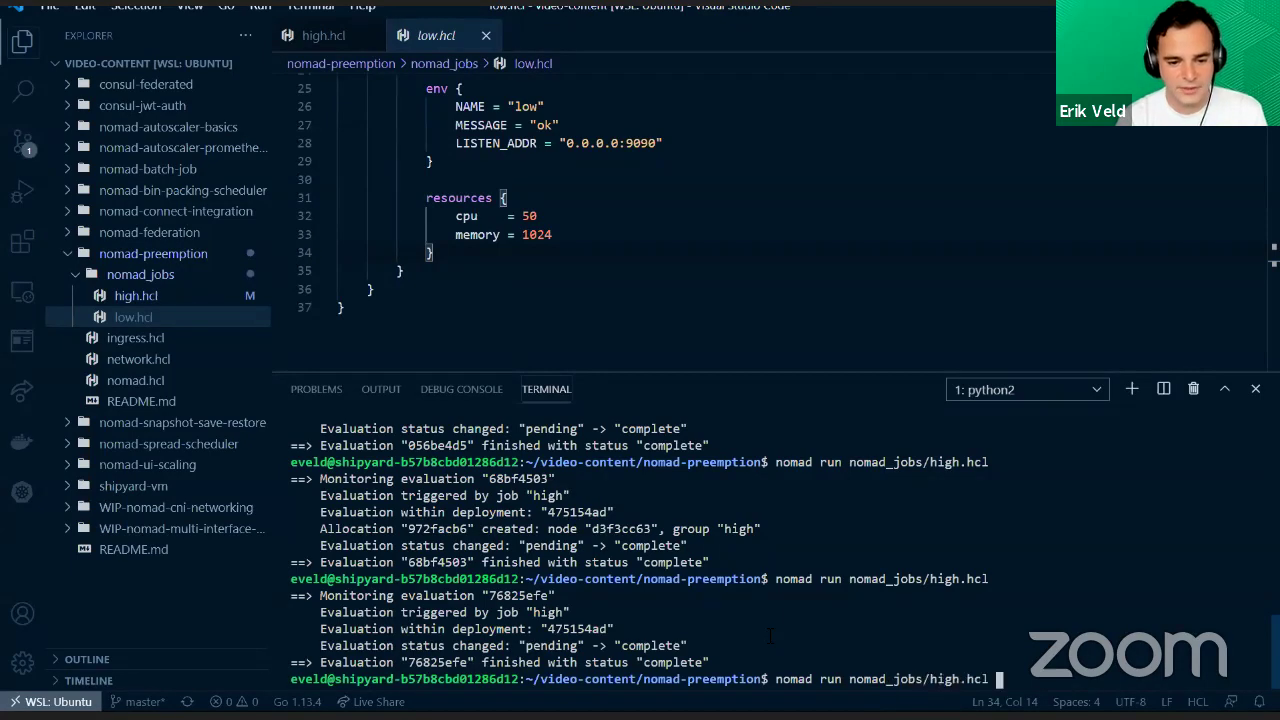
{"action": "key", "text": "Return"}
- Open nomad_jobs/high.hcl in vim by reworking the previous terminal command
{"action": "key", "text": "Up"}
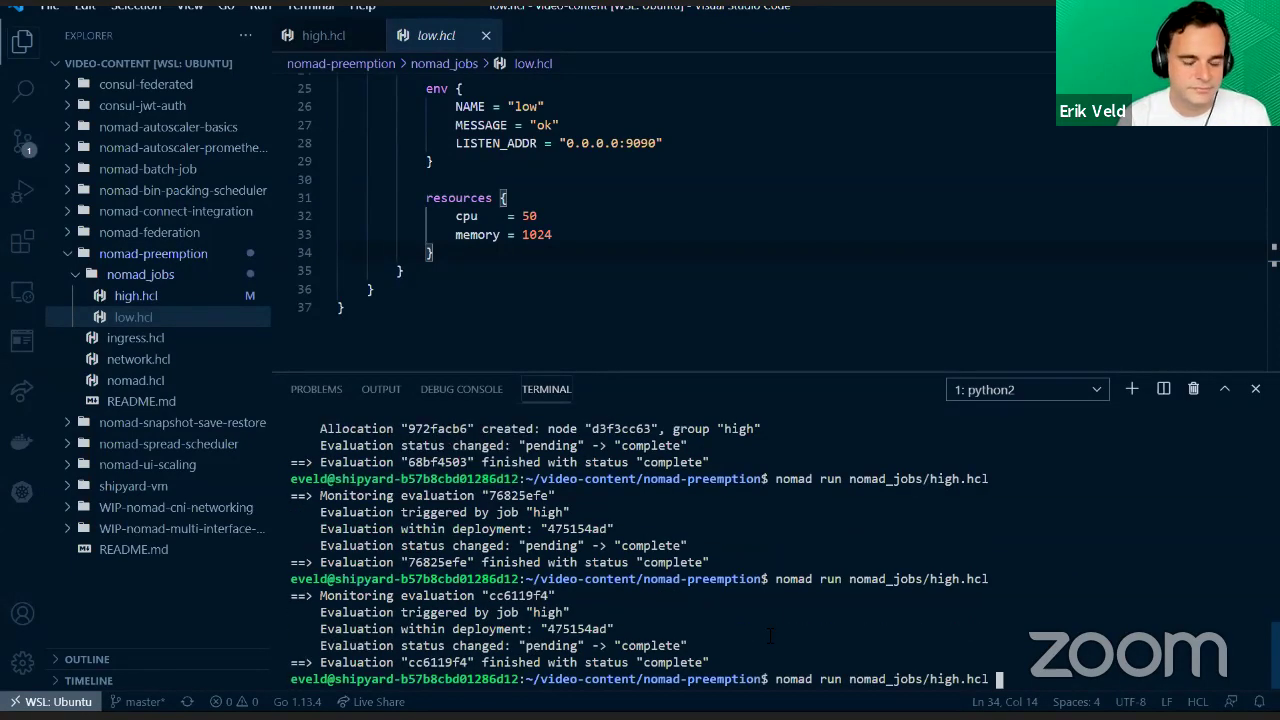
{"action": "key", "text": "Home"}
{"action": "key", "text": "Delete"}
{"action": "key", "text": "Delete"}
{"action": "key", "text": "Delete"}
{"action": "key", "text": "Delete"}
{"action": "key", "text": "Delete"}
{"action": "key", "text": "Delete"}
{"action": "key", "text": "Delete"}
{"action": "key", "text": "Delete"}
{"action": "key", "text": "Delete"}
{"action": "key", "text": "Delete"}
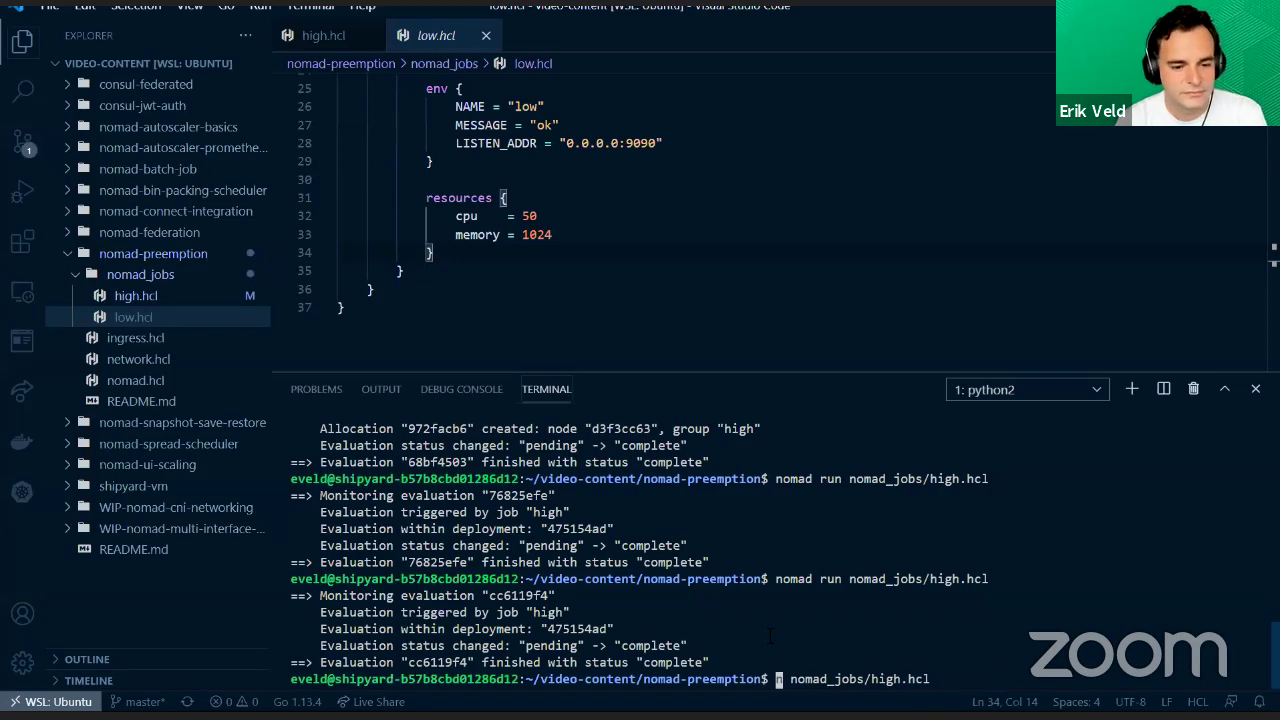
{"action": "type", "text": "vi"}
{"action": "key", "text": "Return"}
- Set the high job's priority to 10, then save the file and quit vim
{"action": "key", "text": "Down"}
{"action": "key", "text": "Down"}
{"action": "key", "text": "Down"}
{"action": "key", "text": "Down"}
{"action": "key", "text": "Down"}
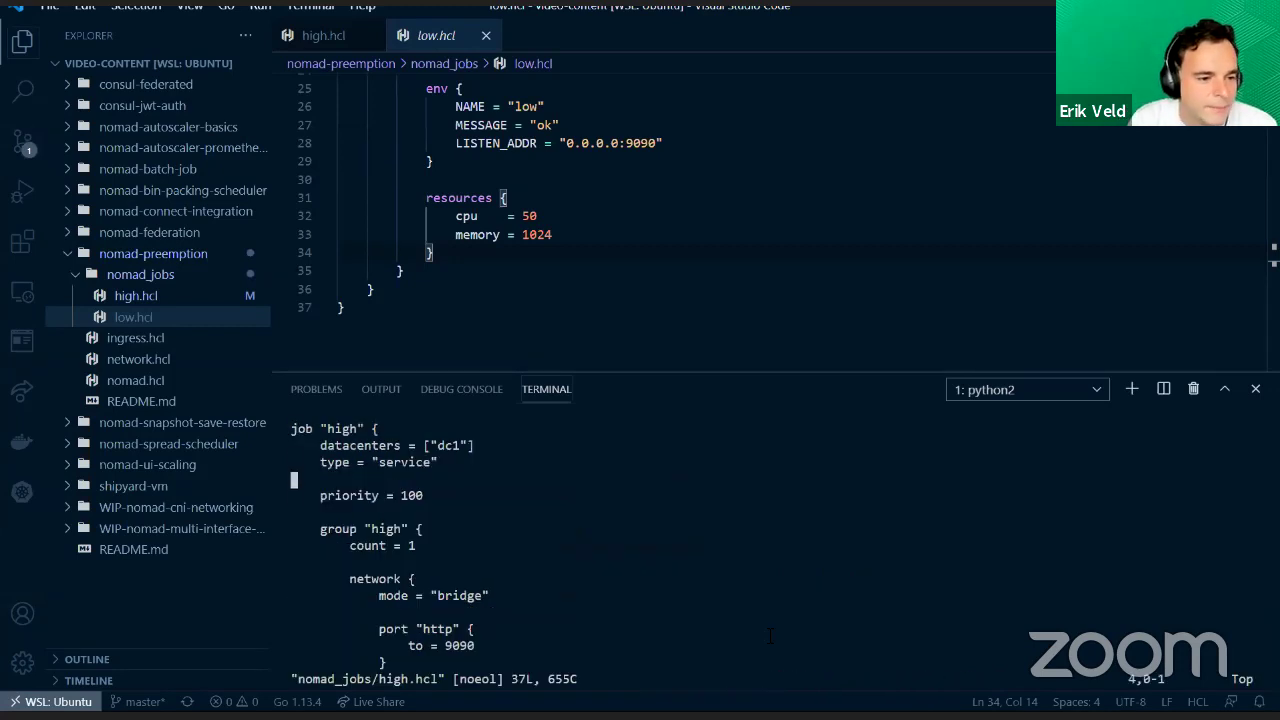
{"action": "key", "text": "Up"}
{"action": "key", "text": "Right"}
{"action": "key", "text": "Right"}
{"action": "key", "text": "Right"}
{"action": "key", "text": "Right"}
{"action": "key", "text": "Right"}
{"action": "key", "text": "Right"}
{"action": "key", "text": "Right"}
{"action": "key", "text": "Right"}
{"action": "key", "text": "Right"}
{"action": "key", "text": "Right"}
{"action": "key", "text": "Right"}
{"action": "key", "text": "Right"}
{"action": "key", "text": "Right"}
{"action": "key", "text": "Right"}
{"action": "key", "text": "Right"}
{"action": "key", "text": "Right"}
{"action": "key", "text": "Right"}
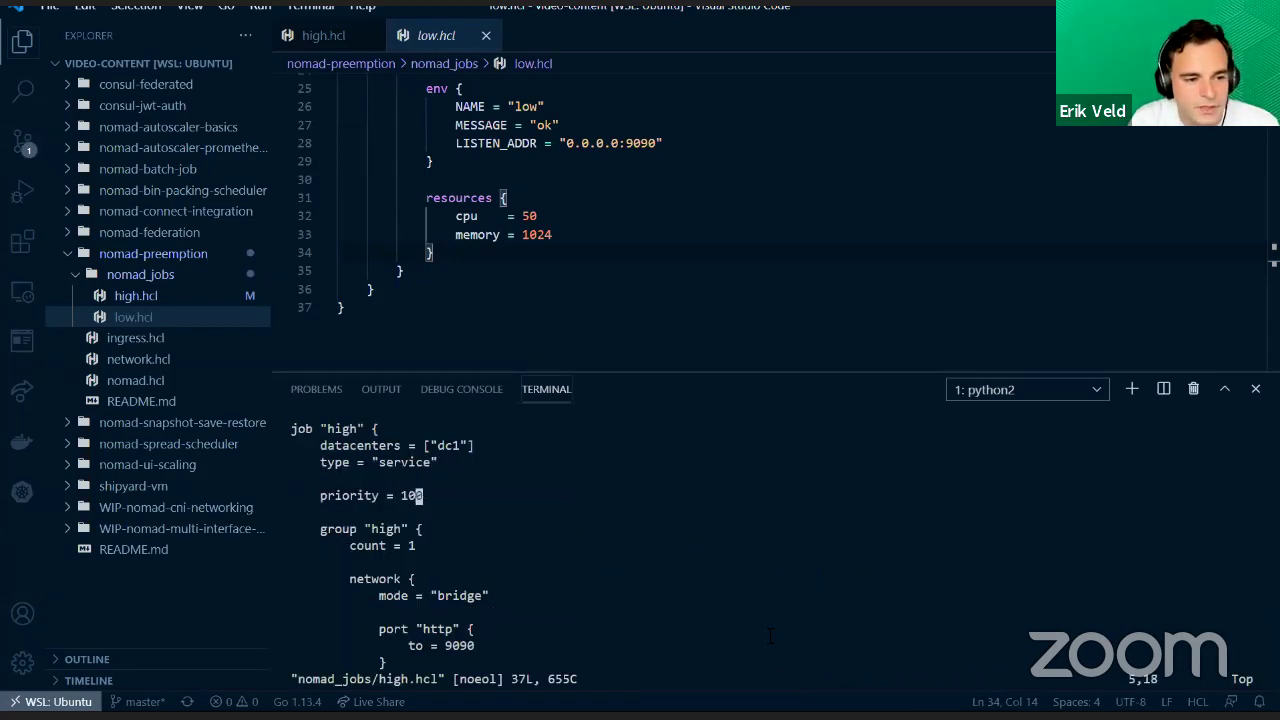
{"action": "key", "text": "a"}
{"action": "key", "text": "BackSpace"}
{"action": "key", "text": "Escape"}
{"action": "type", "text": ":wq"}
{"action": "key", "text": "Return"}
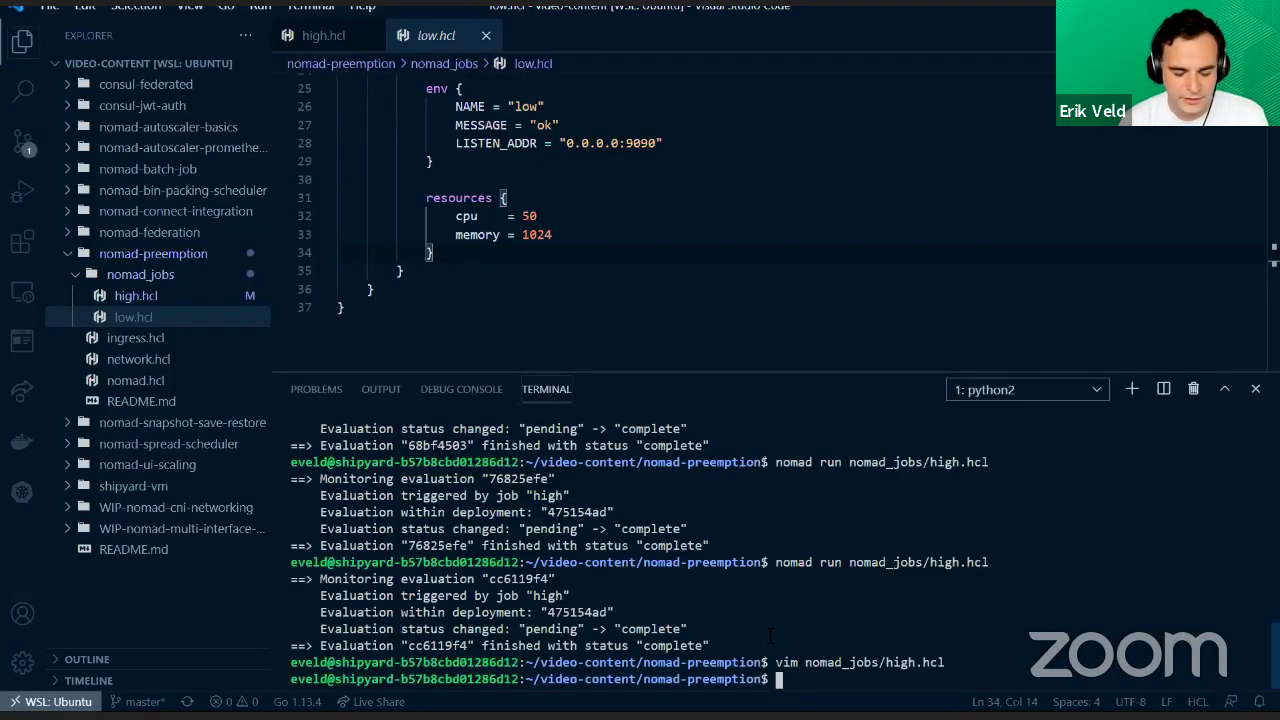
- Run nomad stop -purge high in the terminal and check the jobs list in the Nomad web UI
{"action": "type", "text": "mnp"}
{"action": "key", "text": "BackSpace"}
{"action": "key", "text": "BackSpace"}
{"action": "key", "text": "BackSpace"}
{"action": "type", "text": "nomad stop -purge high"}
{"action": "key", "text": "Return"}
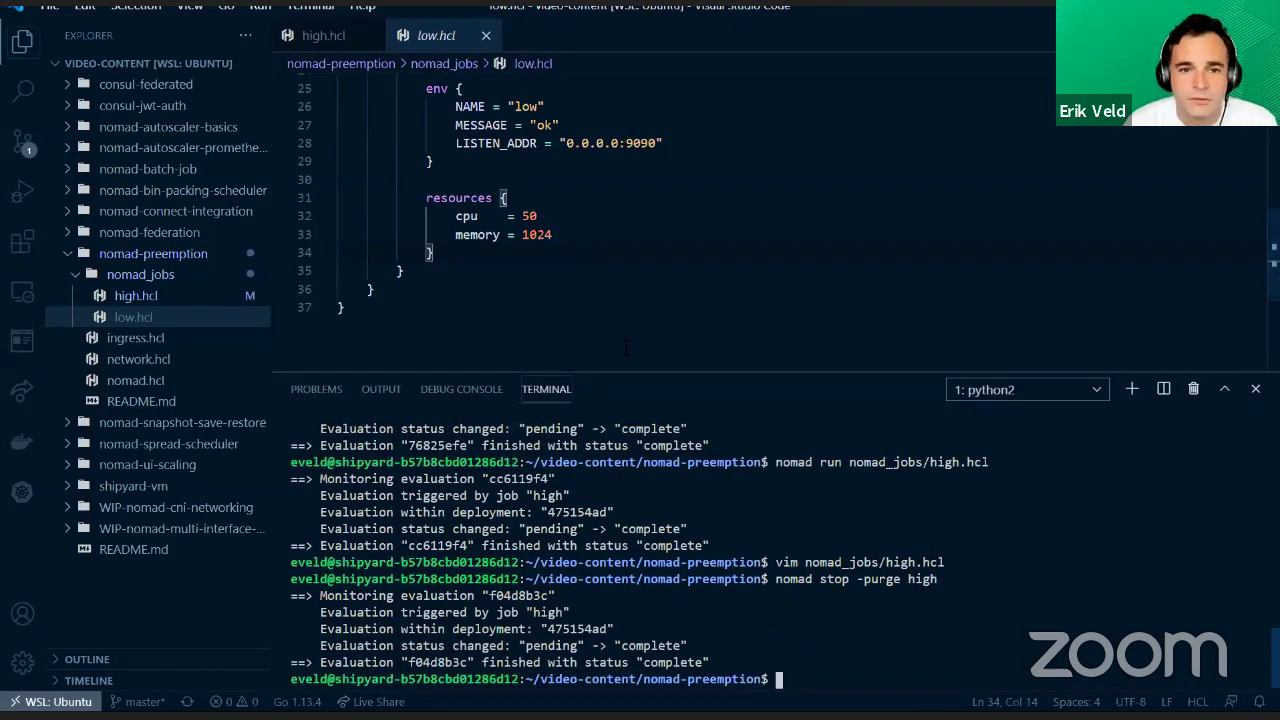
{"action": "key", "text": "alt+Tab"}
{"action": "left_click", "coordinate": [969, 485]}
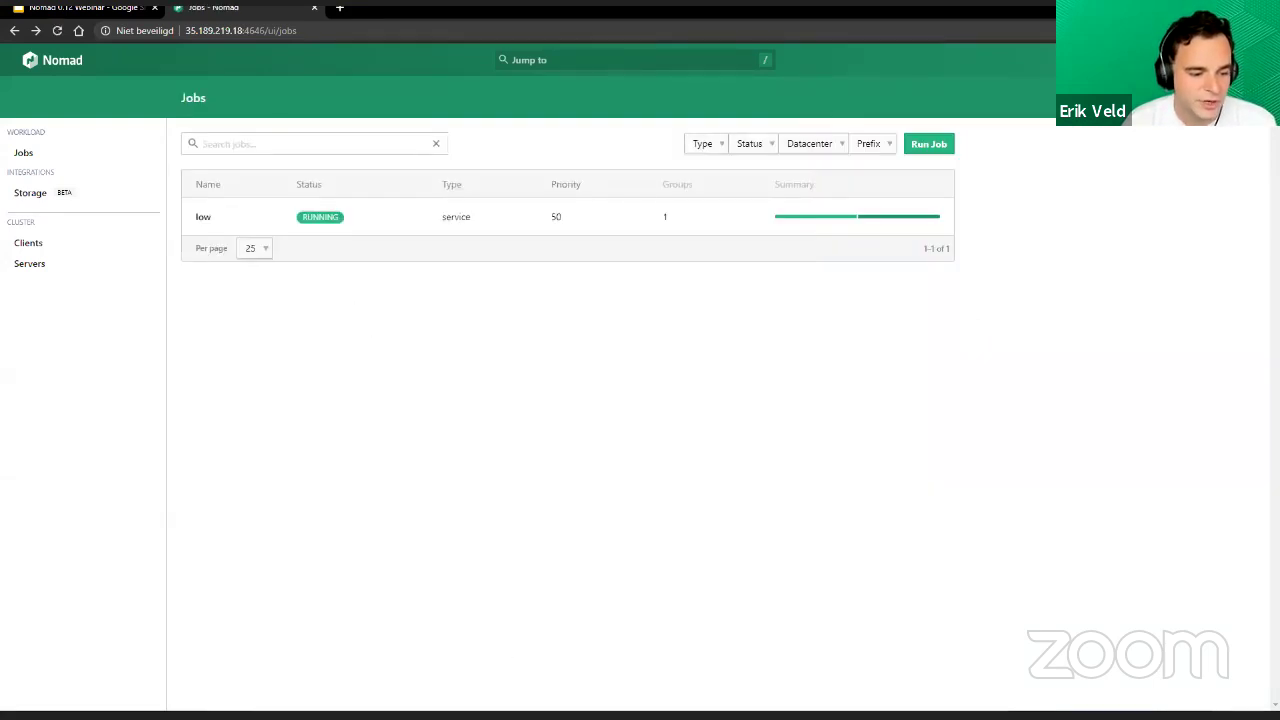
- Switch back to Visual Studio Code and rerun nomad run nomad_jobs/high.hcl
{"action": "key", "text": "alt+Tab"}
{"action": "key", "text": "Up"}
{"action": "key", "text": "Up"}
{"action": "key", "text": "Up"}
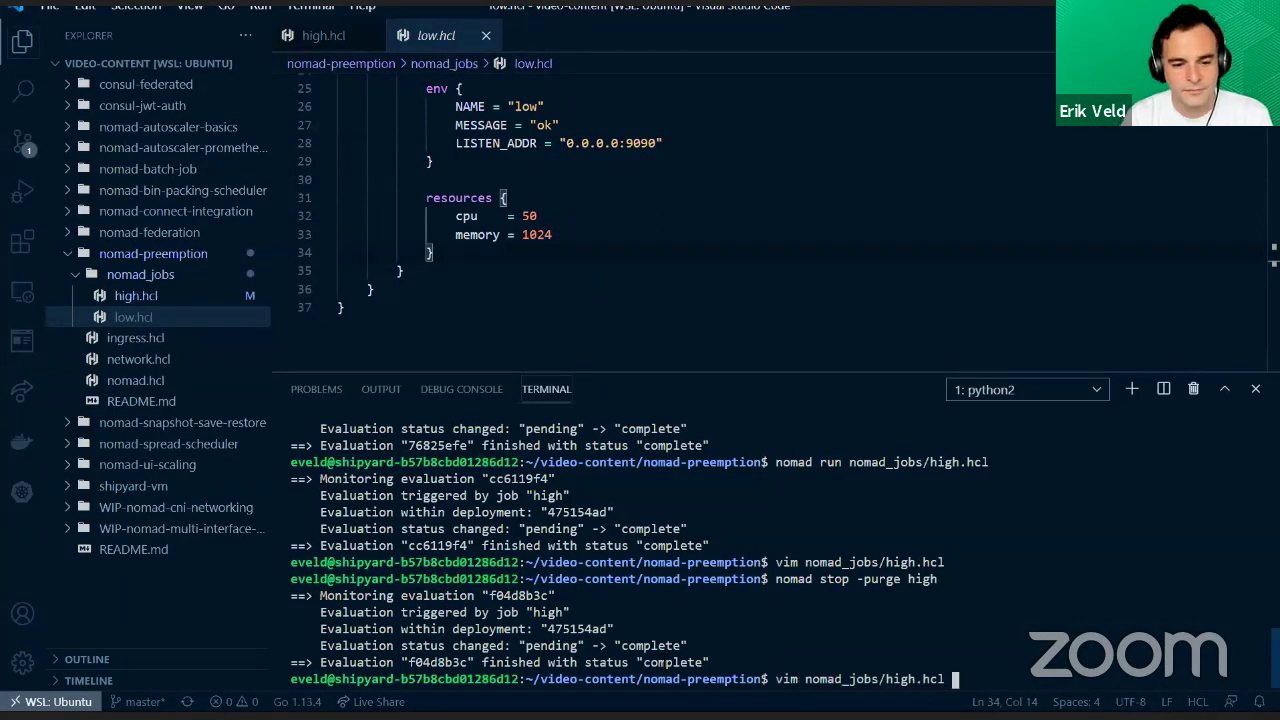
{"action": "key", "text": "Return"}
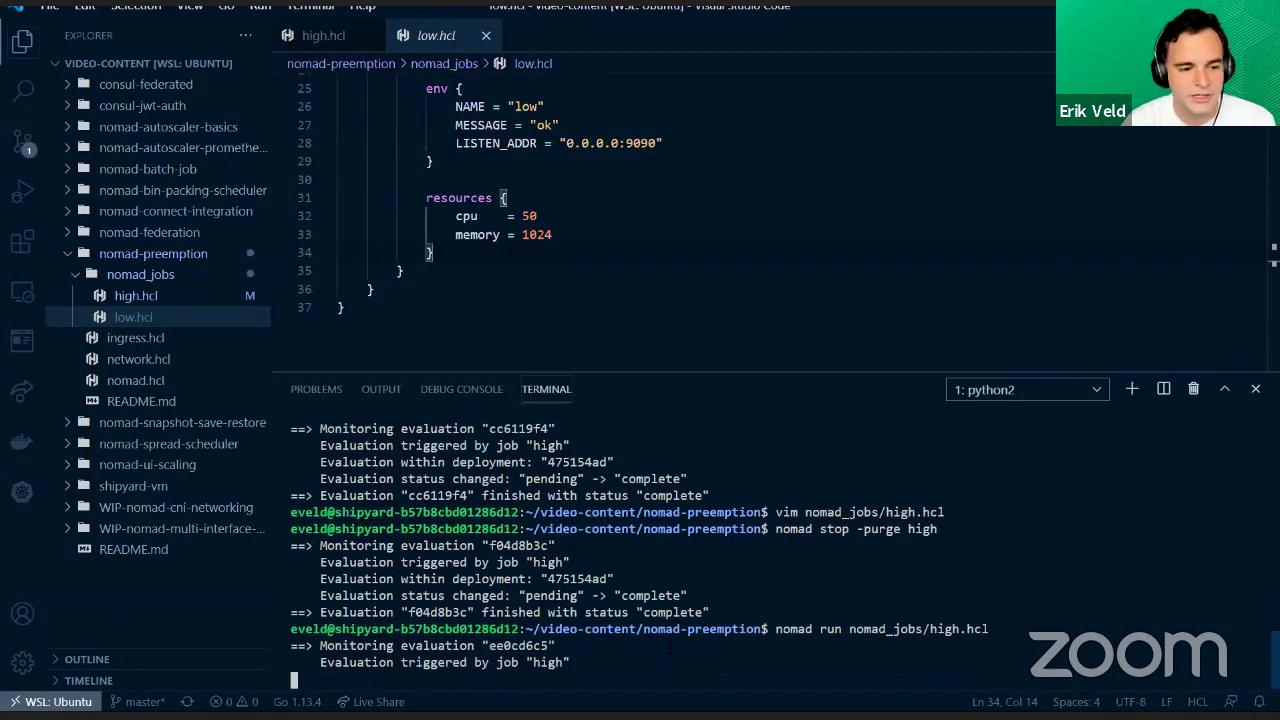
- Highlight the task group's placement details in the output of the latest high job run
{"action": "left_click_drag", "start_coordinate": [320, 628], "coordinate": [750, 646]}
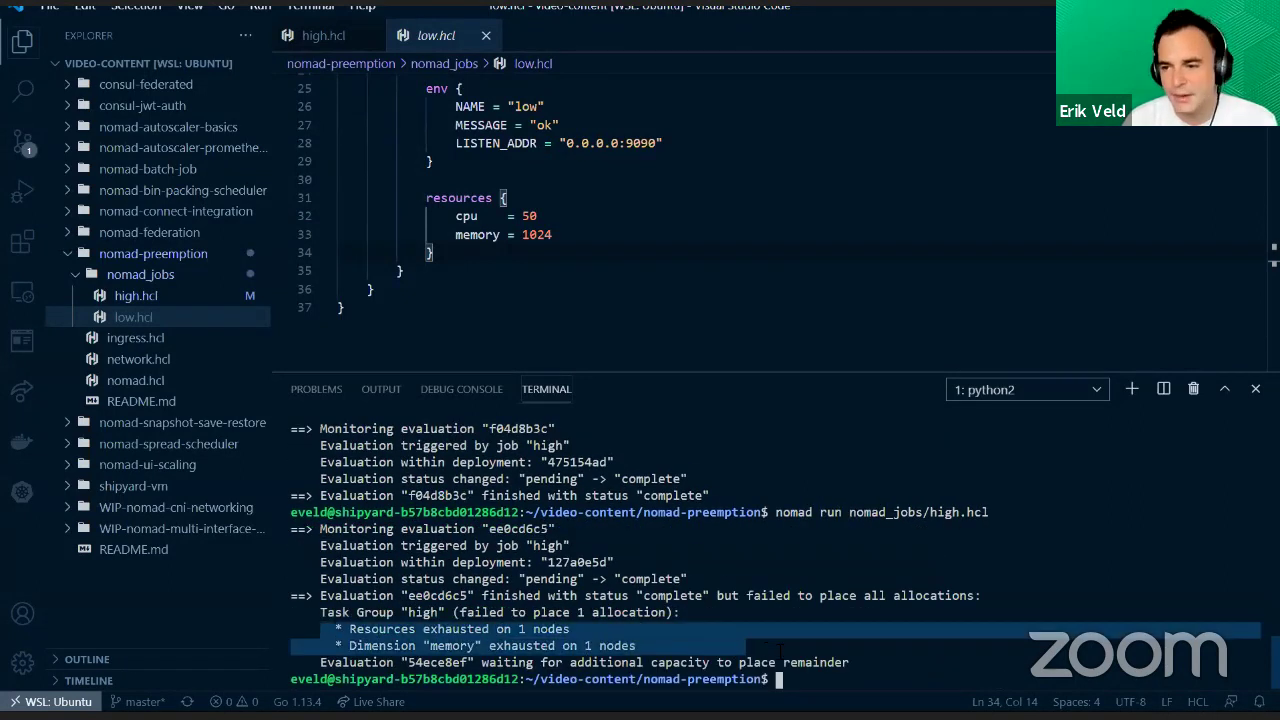
{"action": "left_click", "coordinate": [780, 648]}
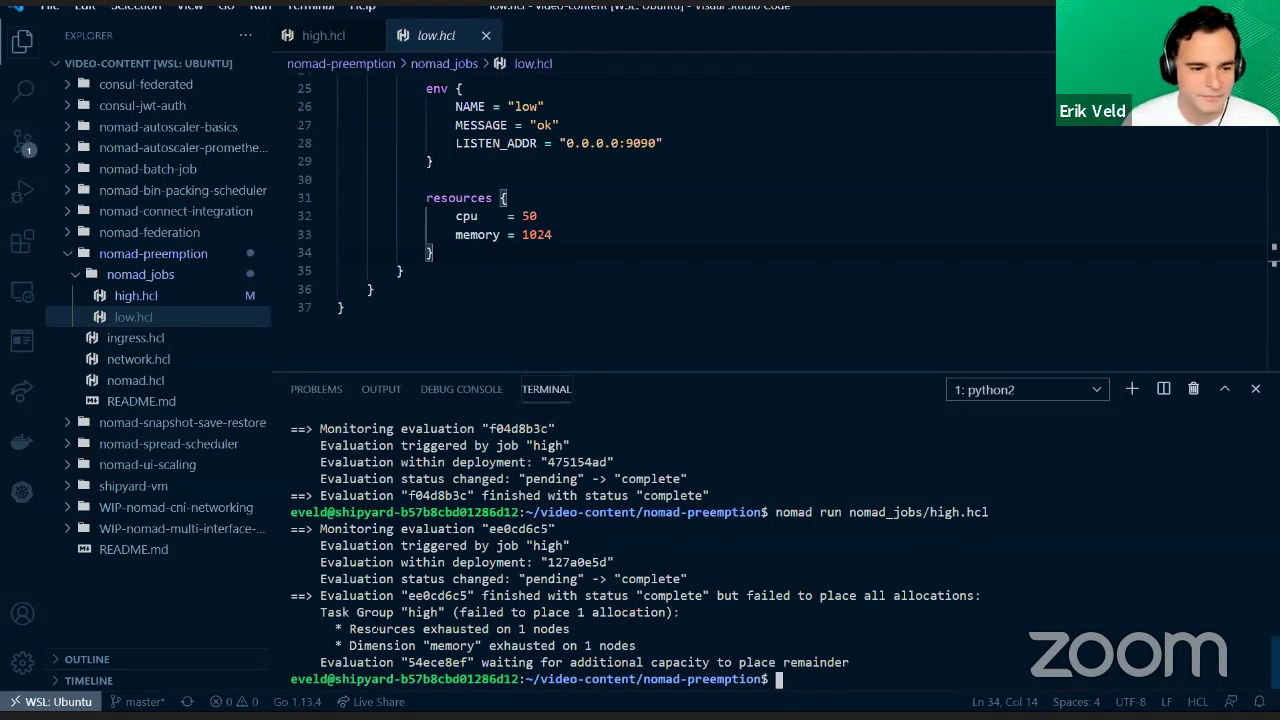
{"action": "left_click_drag", "start_coordinate": [320, 606], "coordinate": [743, 640]}
{"action": "left_click", "coordinate": [743, 640]}
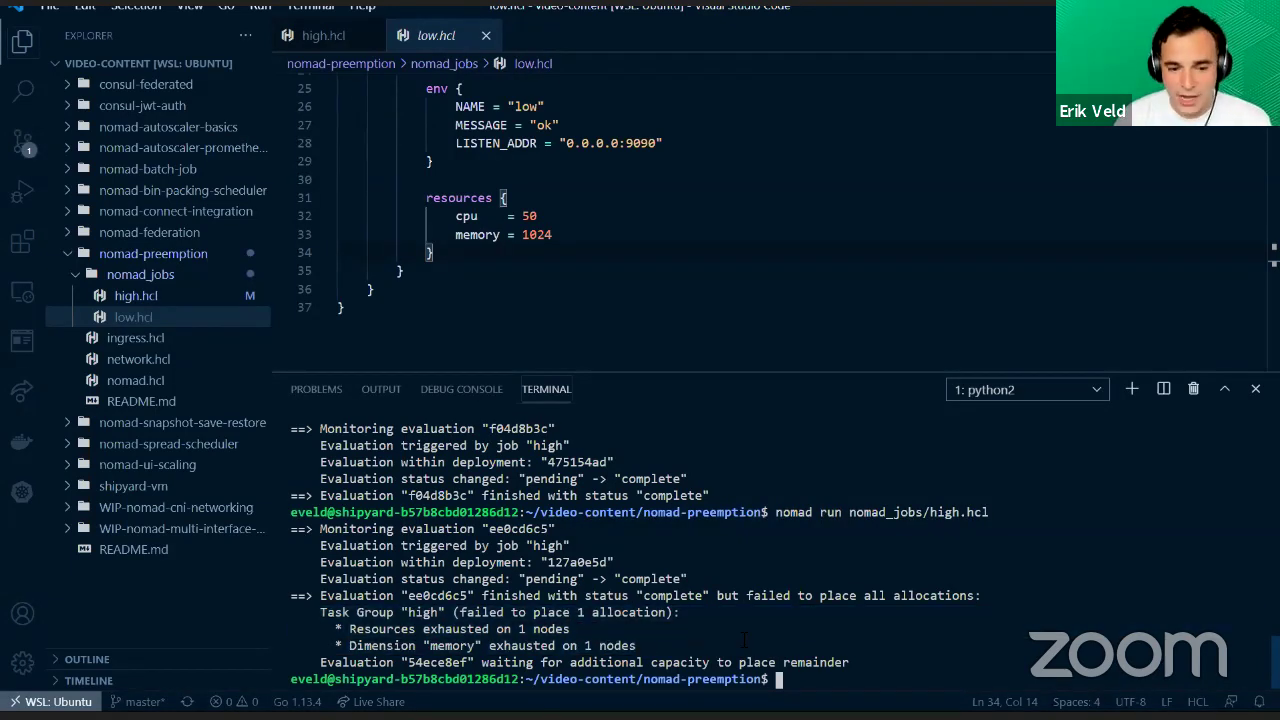
- Reopen nomad_jobs/high.hcl in vim, set the priority to 60, and save and close the file
{"action": "key", "text": "Up"}
{"action": "key", "text": "Up"}
{"action": "key", "text": "Return"}
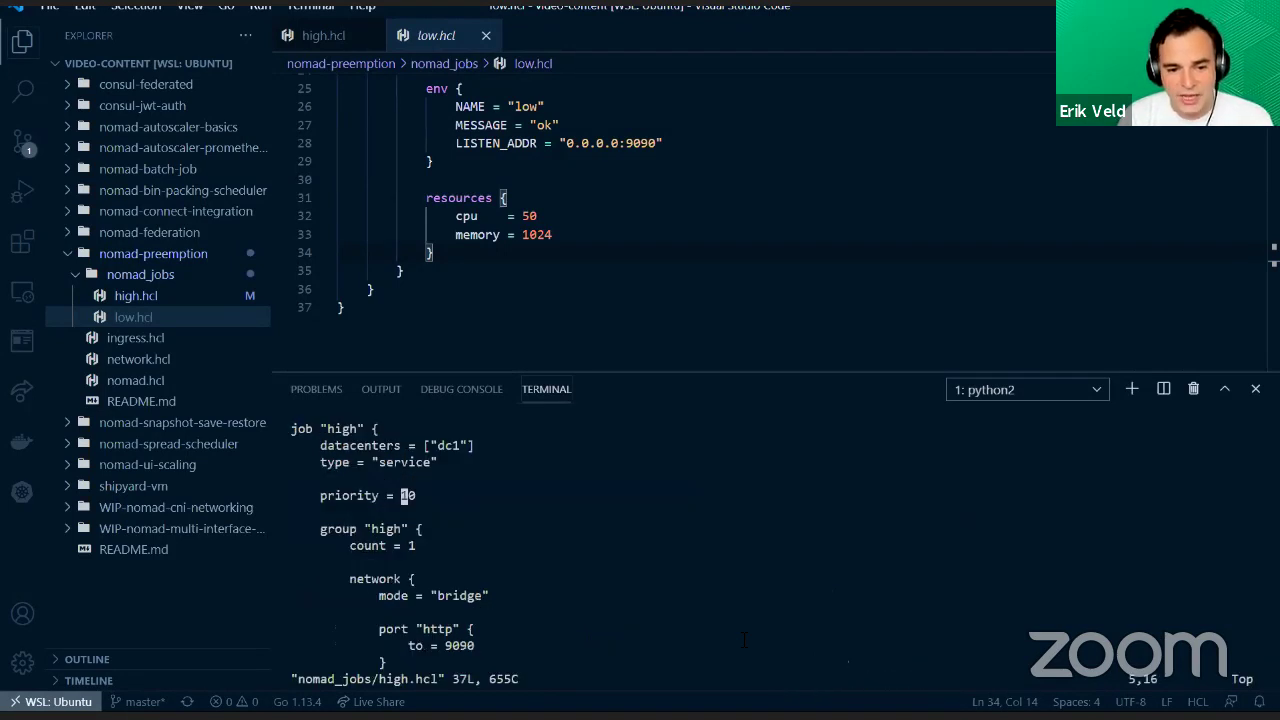
{"action": "key", "text": "i"}
{"action": "key", "text": "Right"}
{"action": "key", "text": "BackSpace"}
{"action": "type", "text": "6"}
{"action": "key", "text": "Escape"}
{"action": "type", "text": ":w"}
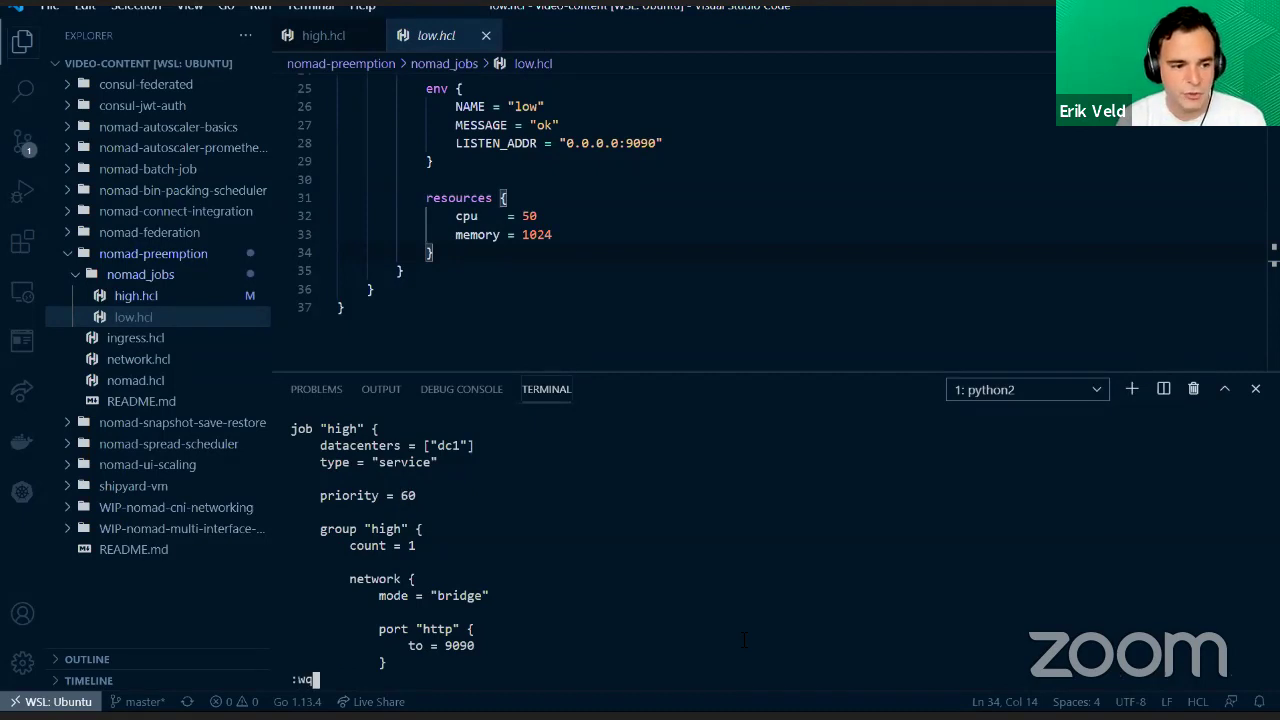
{"action": "type", "text": "q"}
{"action": "key", "text": "Return"}
- Rerun nomad run nomad_jobs/high.hcl and check both jobs' status in the Nomad web UI
{"action": "key", "text": "Up"}
{"action": "key", "text": "Up"}
{"action": "key", "text": "Return"}
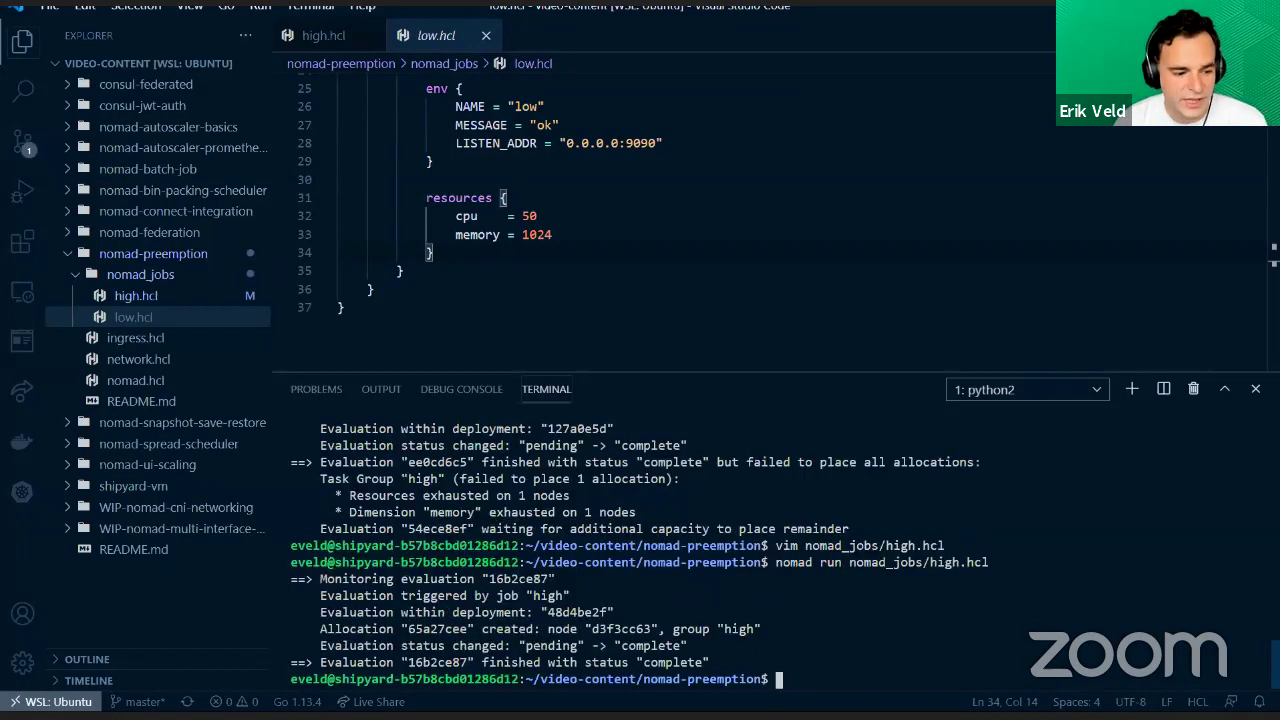
{"action": "key", "text": "alt+Tab"}
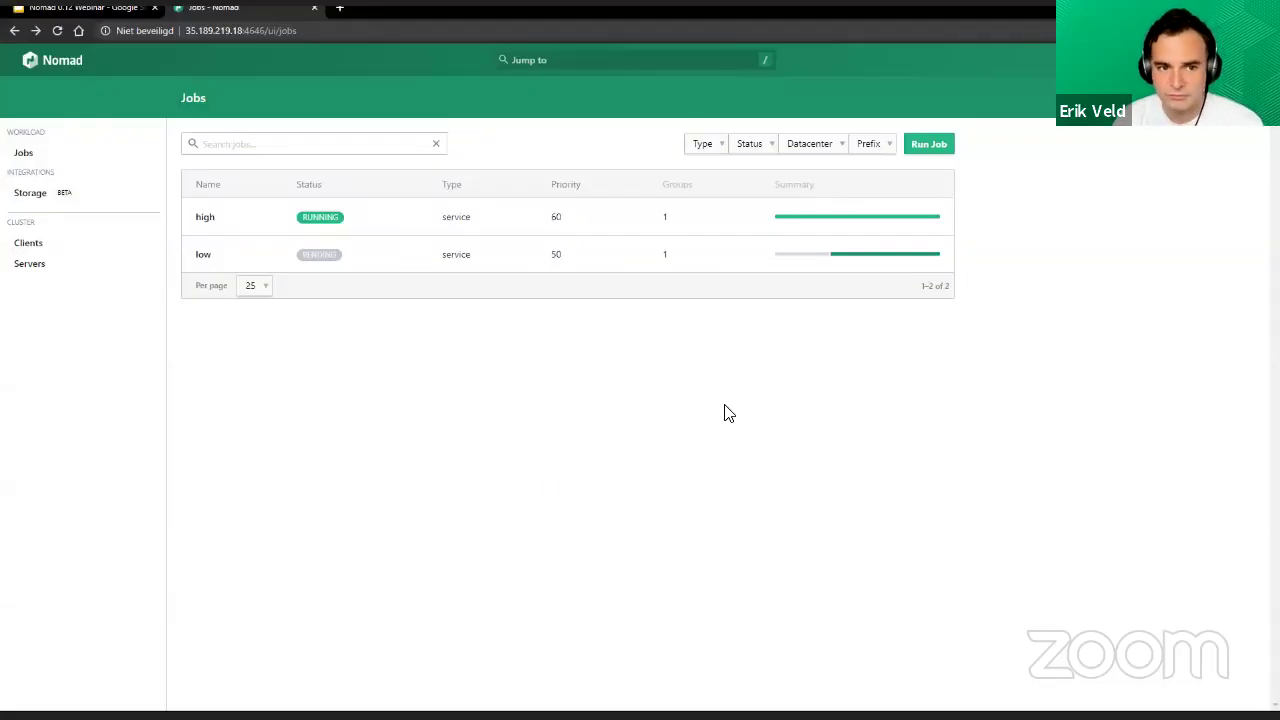
{"action": "mouse_move", "coordinate": [805, 262]}
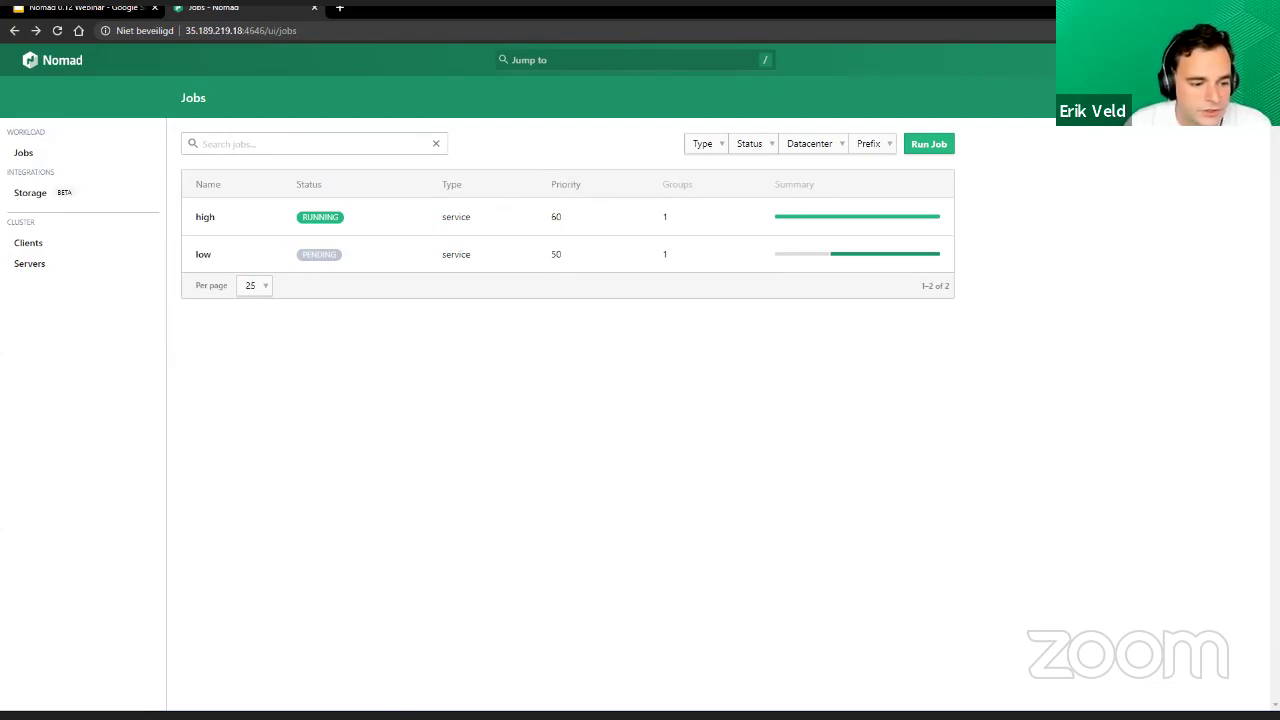
- Return to the Nomad 0.12 webinar slides and advance to the Bin-Packing vs Spread Scheduling slide
{"action": "left_click", "coordinate": [106, 9]}
{"action": "key", "text": "Right"}
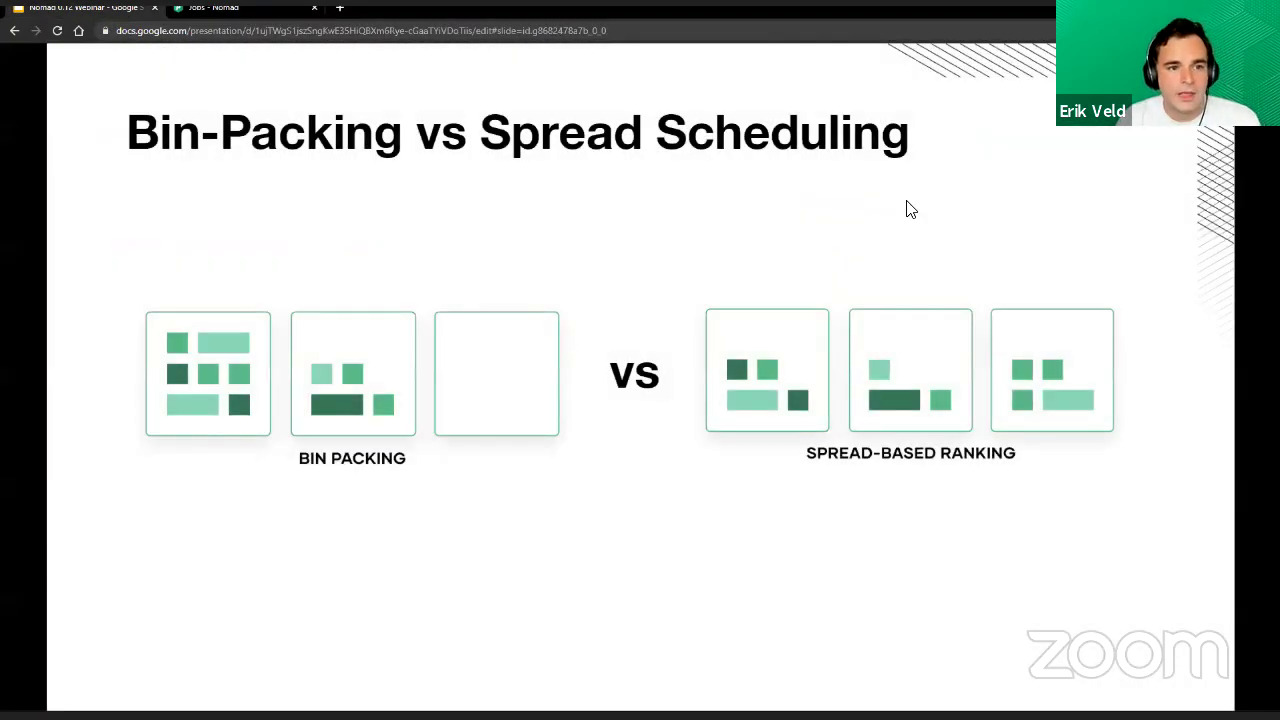
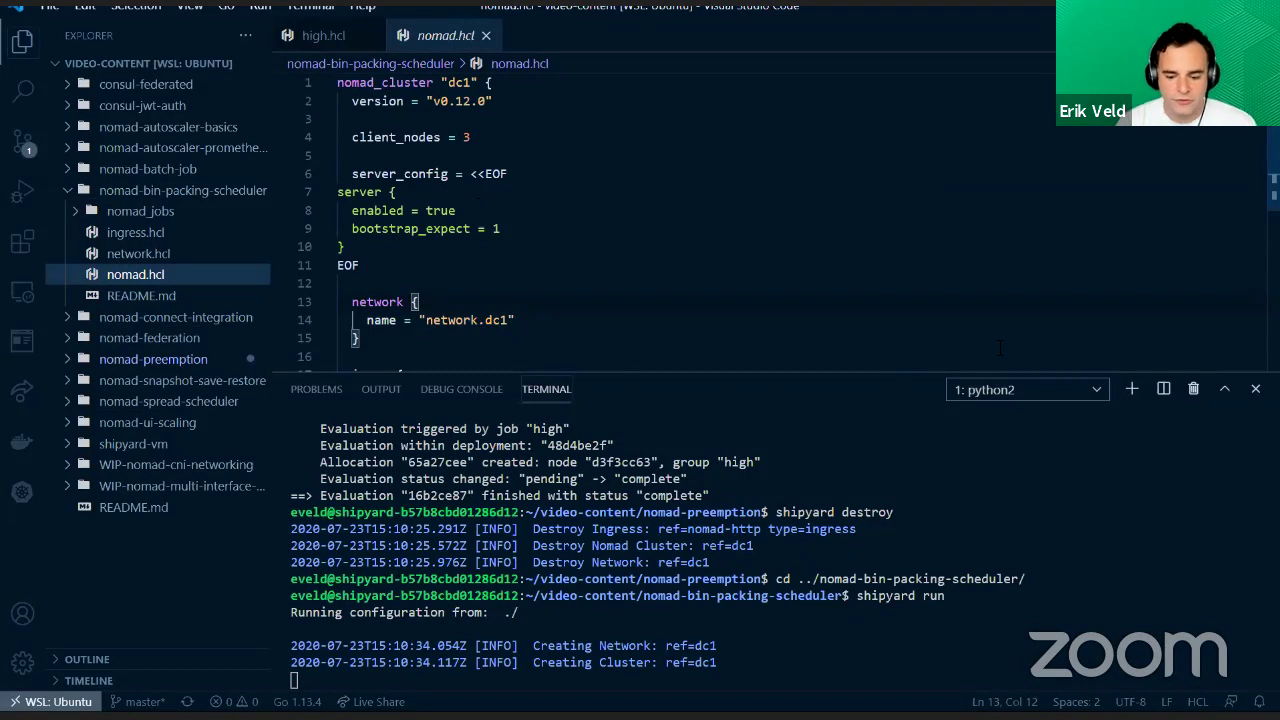
- Shrink the terminal area to show all of the bin-packing scheduler's nomad.hcl and highlight its server configuration block
{"action": "key", "text": "ctrl+grave"}
{"action": "left_click", "coordinate": [998, 345]}
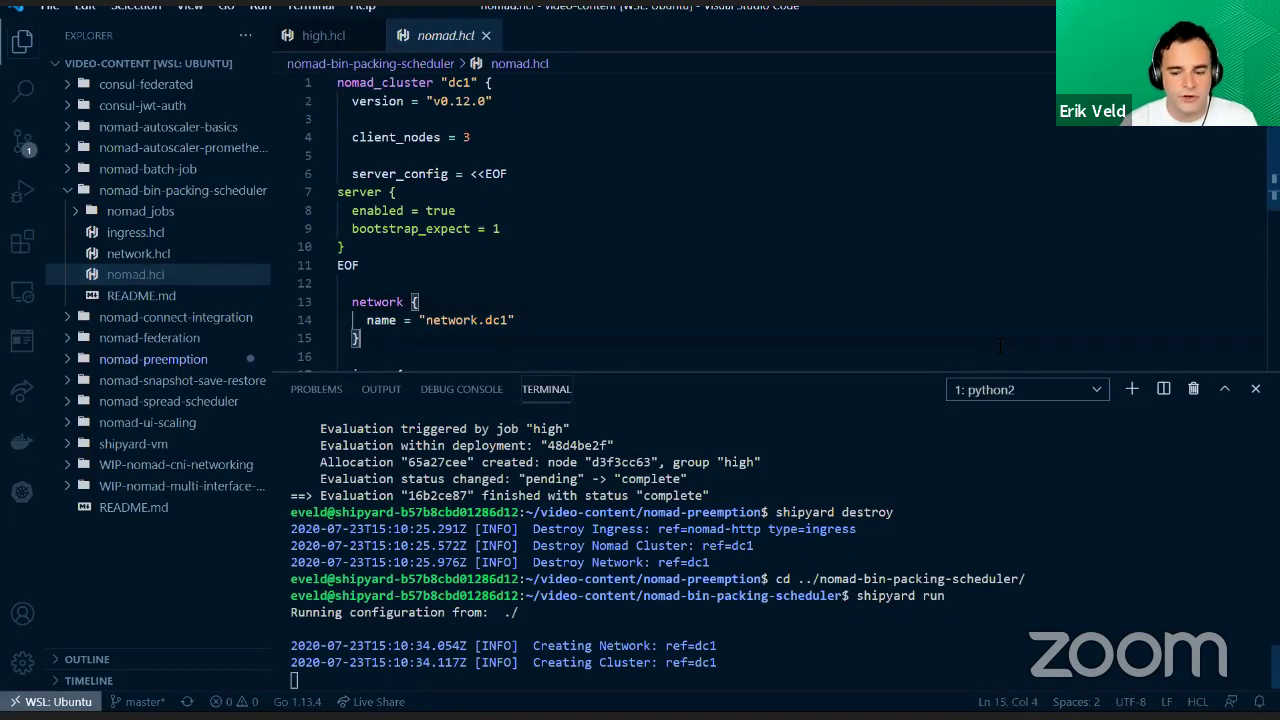
{"action": "left_click_drag", "start_coordinate": [814, 369], "coordinate": [814, 566]}
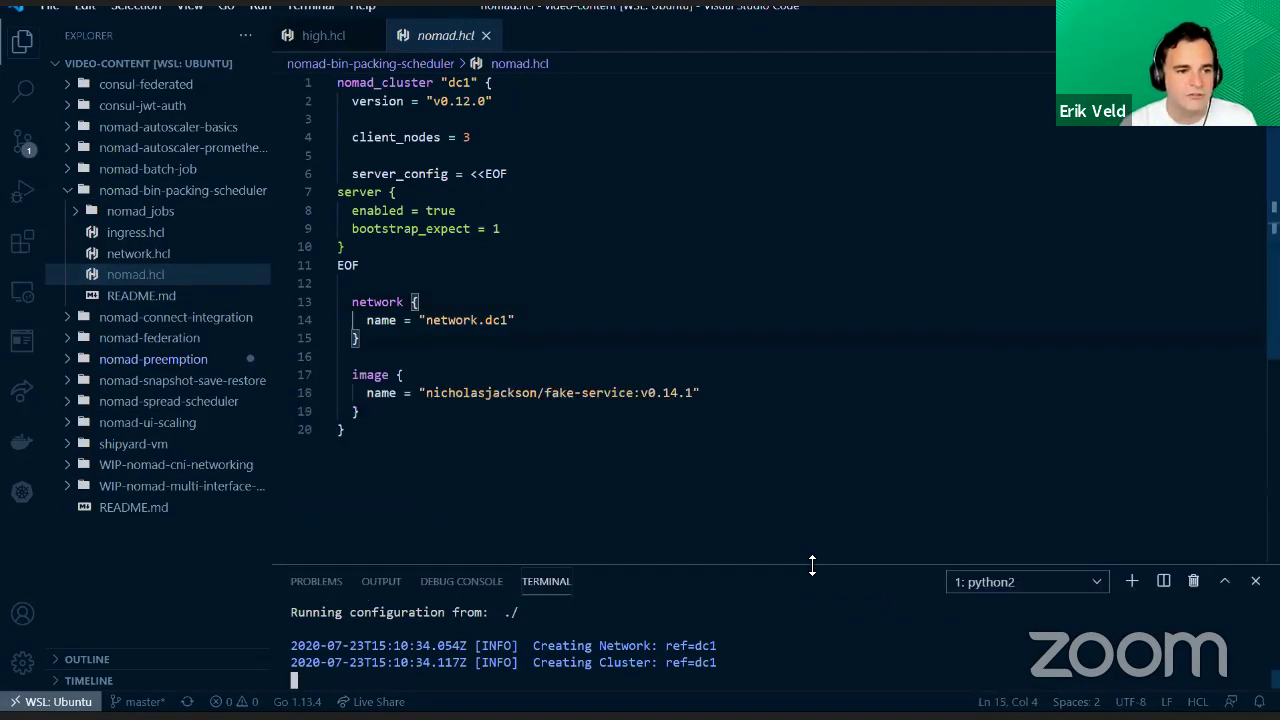
{"action": "left_click_drag", "start_coordinate": [359, 265], "coordinate": [342, 211]}
{"action": "left_click", "coordinate": [578, 303]}
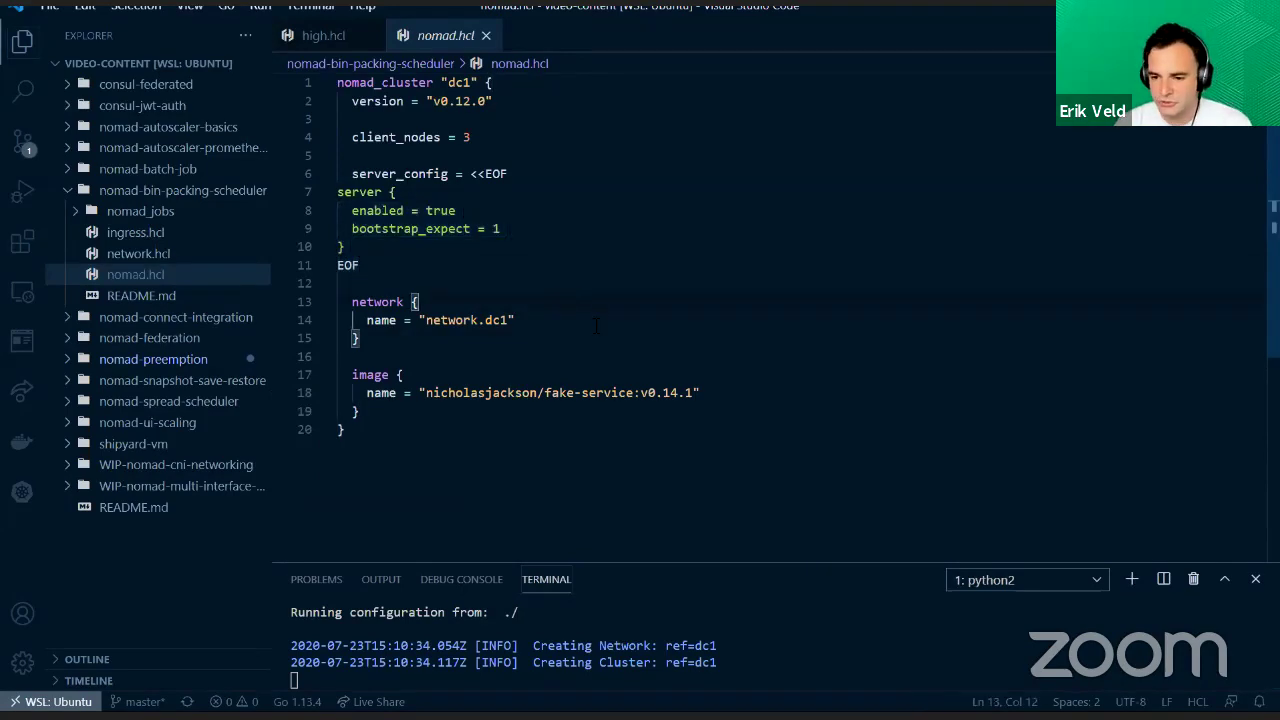
- Review the client node count and server configuration in the bin-packing scheduler's nomad.hcl
{"action": "key", "text": "Up"}
{"action": "key", "text": "Up"}
{"action": "key", "text": "Up"}
{"action": "key", "text": "Up"}
{"action": "key", "text": "Up"}
{"action": "key", "text": "Up"}
{"action": "key", "text": "Up"}
{"action": "key", "text": "Up"}
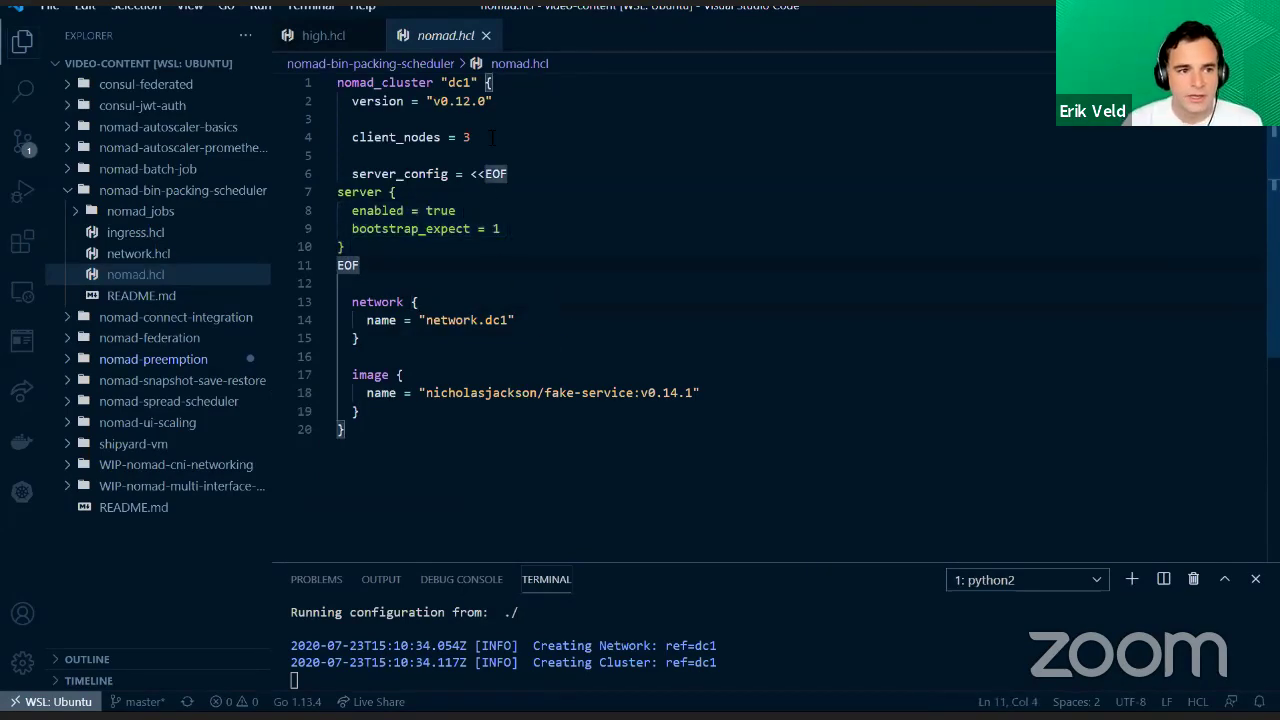
- Open a.hcl, b.hcl and c.hcl from the bin-packing scheduler's nomad_jobs folder in turn to review the job definitions
{"action": "left_click", "coordinate": [125, 212]}
{"action": "left_click", "coordinate": [127, 233]}
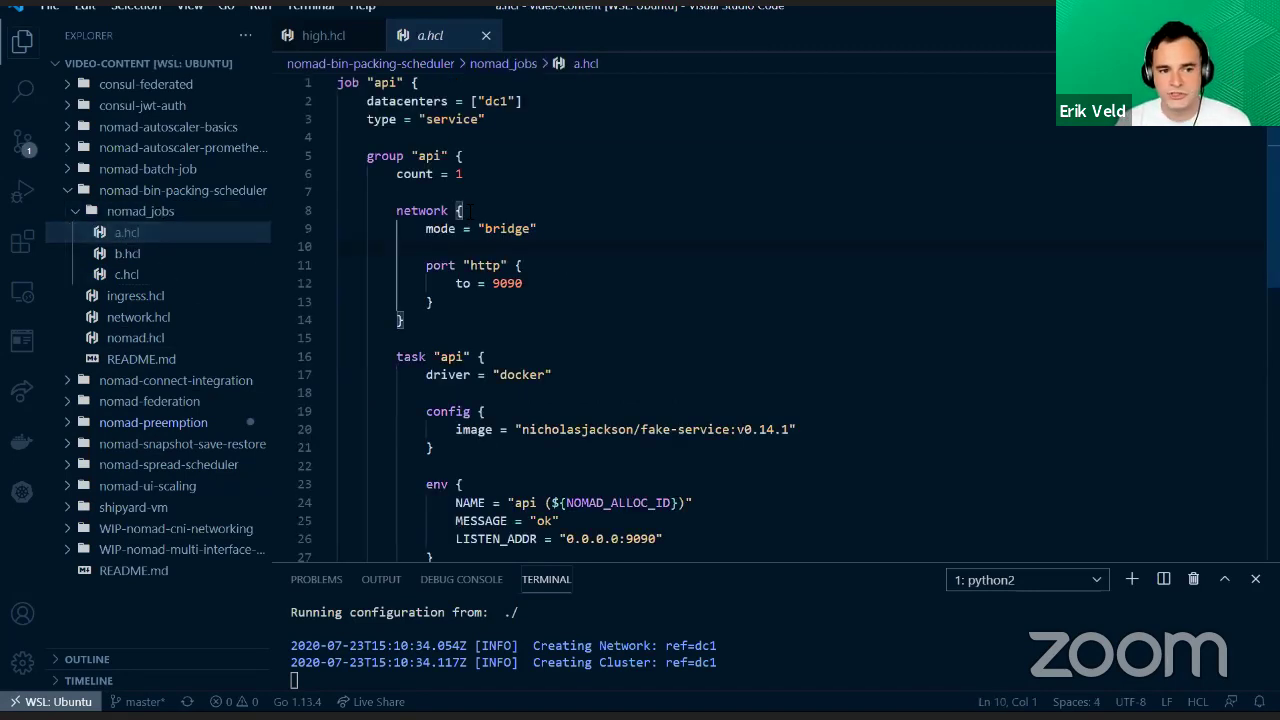
{"action": "scroll", "coordinate": [467, 211], "scroll_direction": "down", "scroll_amount": 4}
{"action": "scroll", "coordinate": [560, 268], "scroll_direction": "up", "scroll_amount": 4}
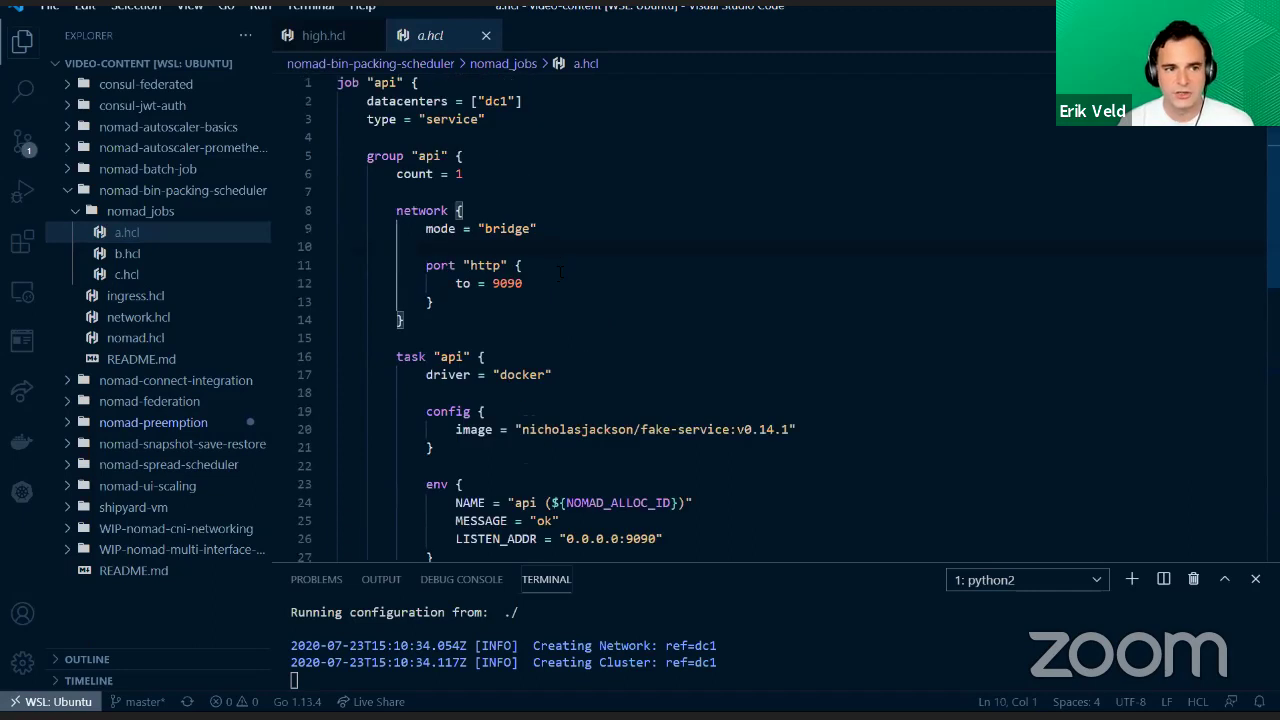
{"action": "left_click", "coordinate": [150, 255]}
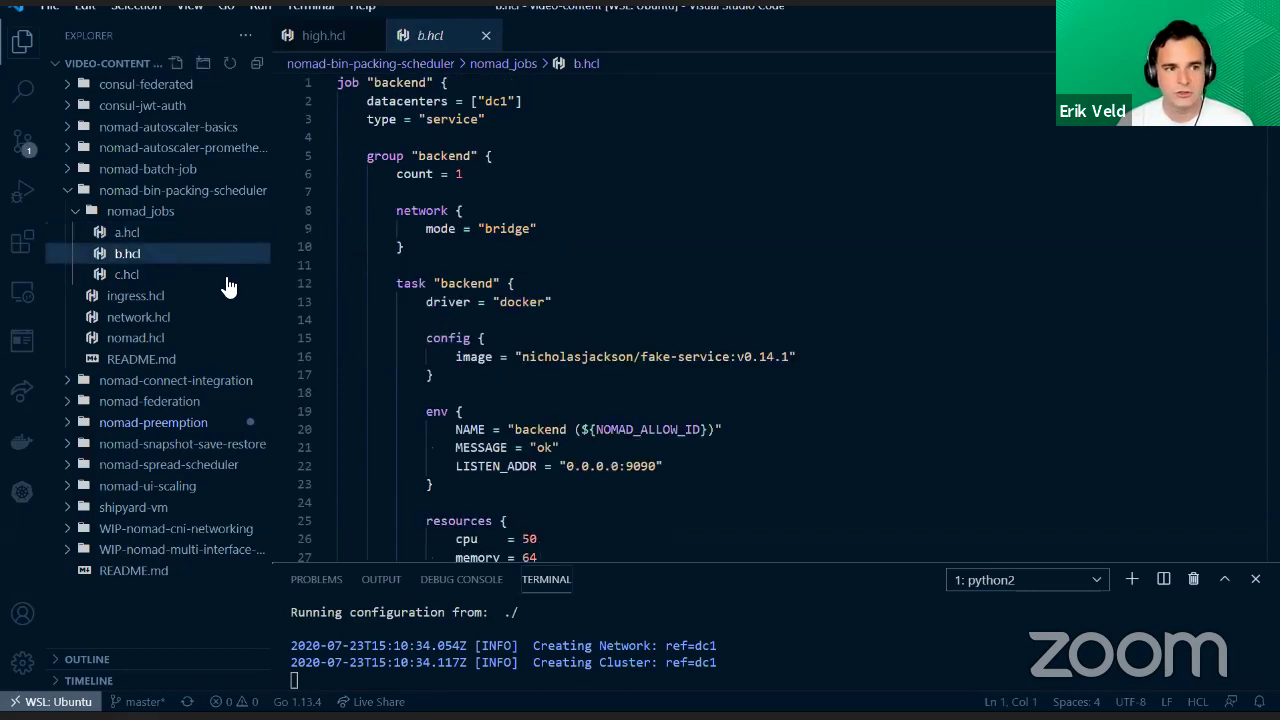
{"action": "left_click", "coordinate": [128, 276]}
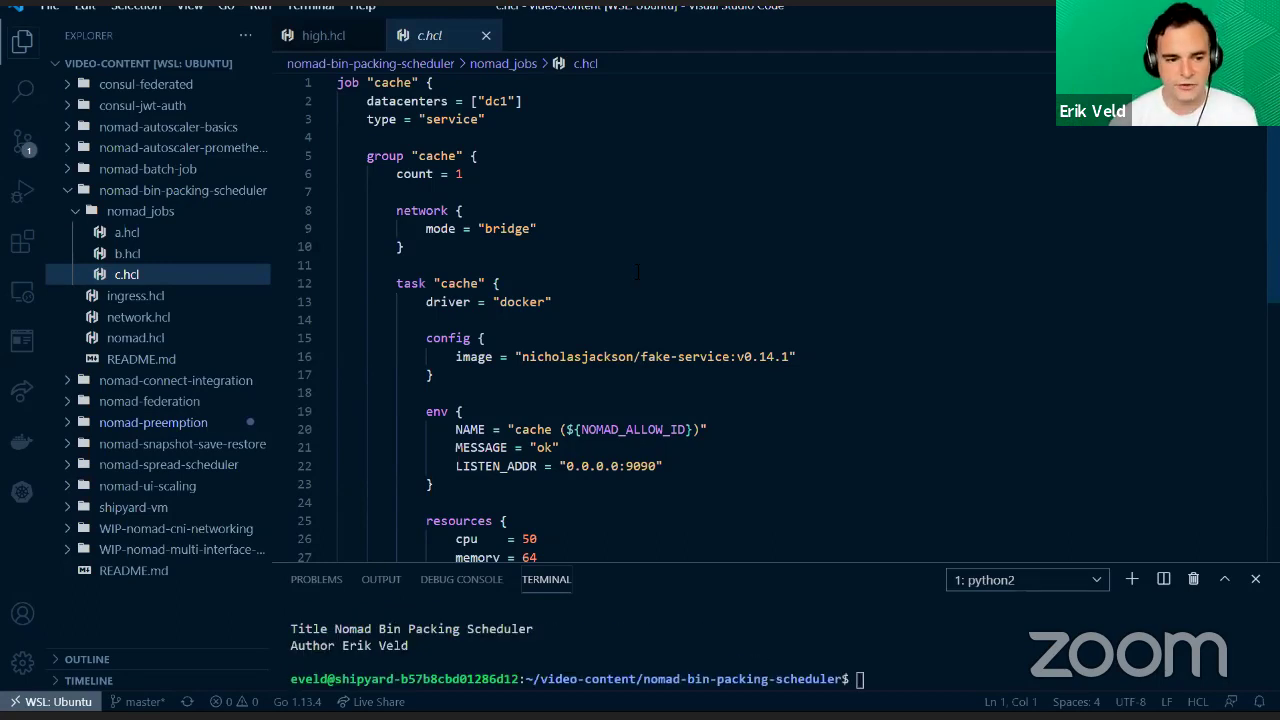
- Switch to the Nomad web UI in the browser and check the cluster's client list
{"action": "left_click", "coordinate": [856, 636]}
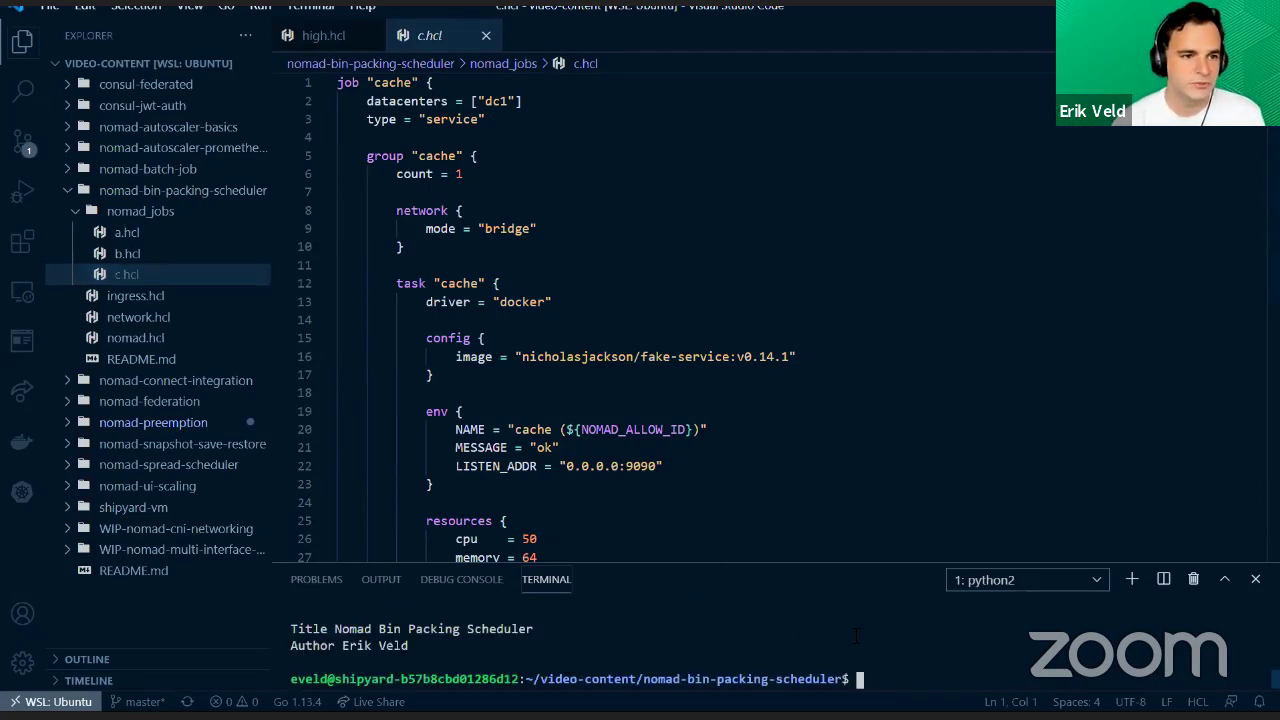
{"action": "key", "text": "alt+Tab"}
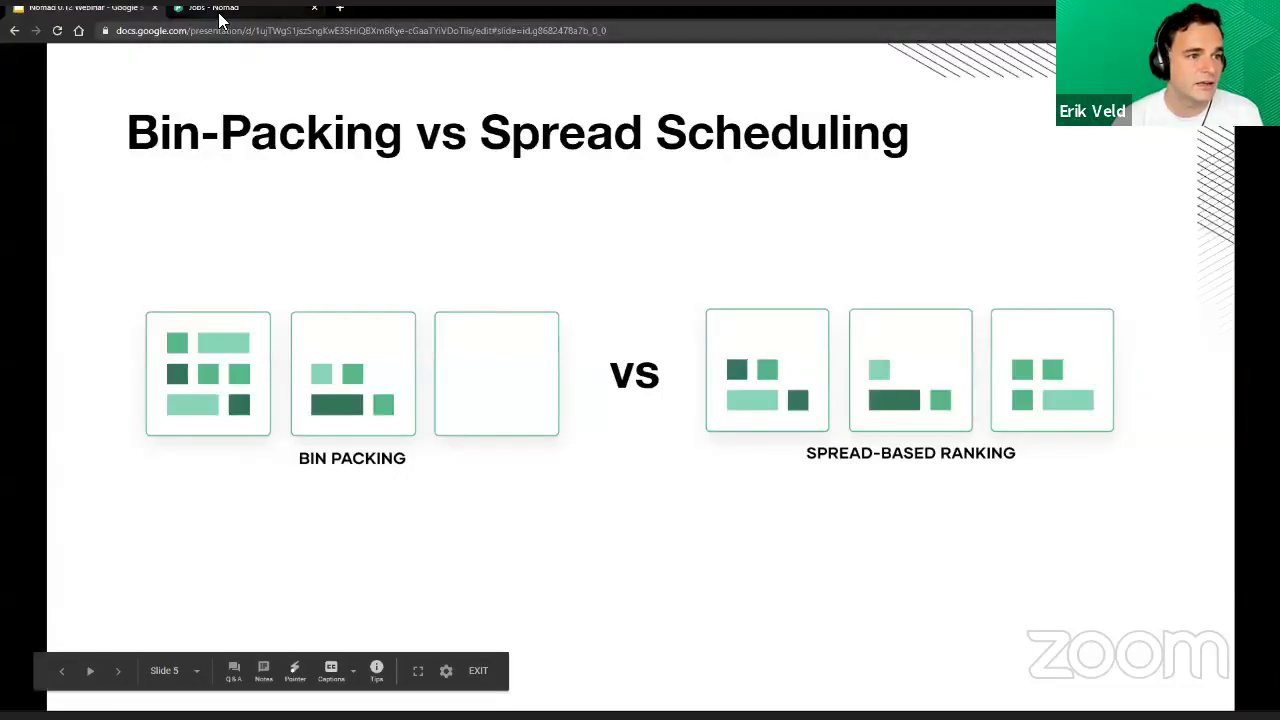
{"action": "left_click", "coordinate": [210, 8]}
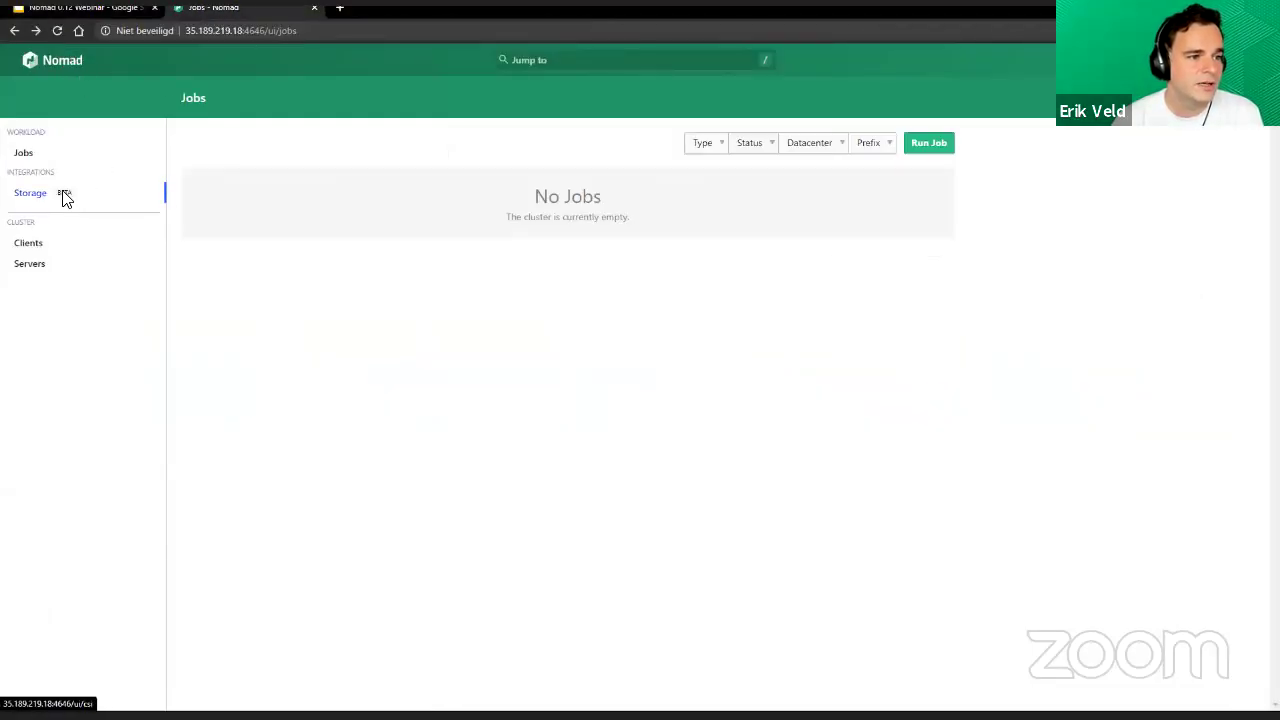
{"action": "left_click", "coordinate": [50, 245]}
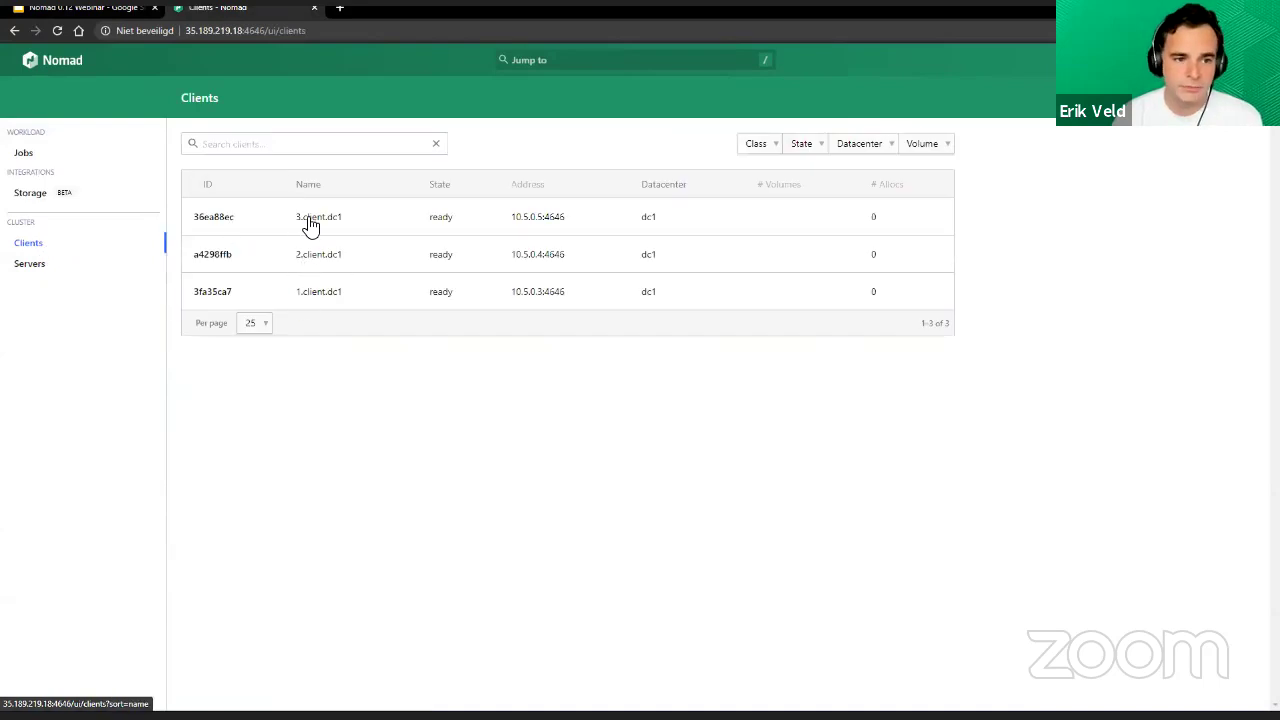
{"action": "left_click", "coordinate": [46, 158]}
- Return to the Visual Studio Code terminal and run nomad run nomad_jobs/a.hcl
{"action": "key", "text": "alt+Tab"}
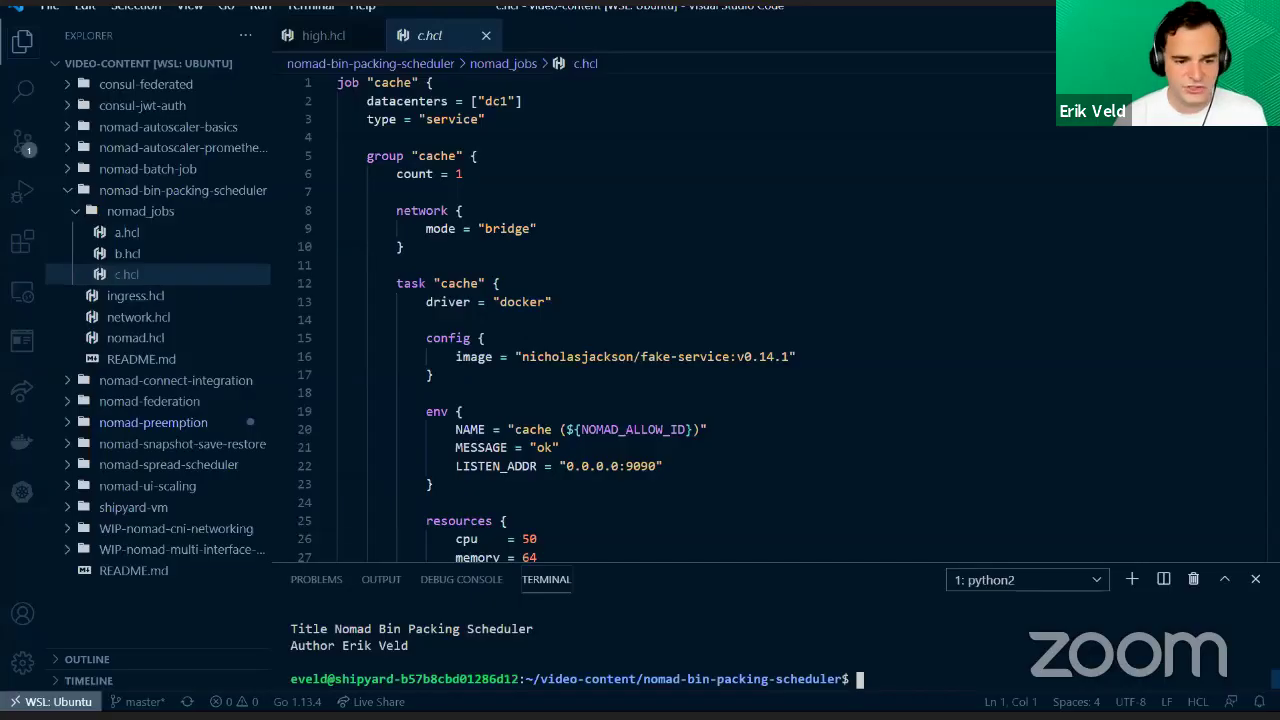
{"action": "type", "text": "nomad ru"}
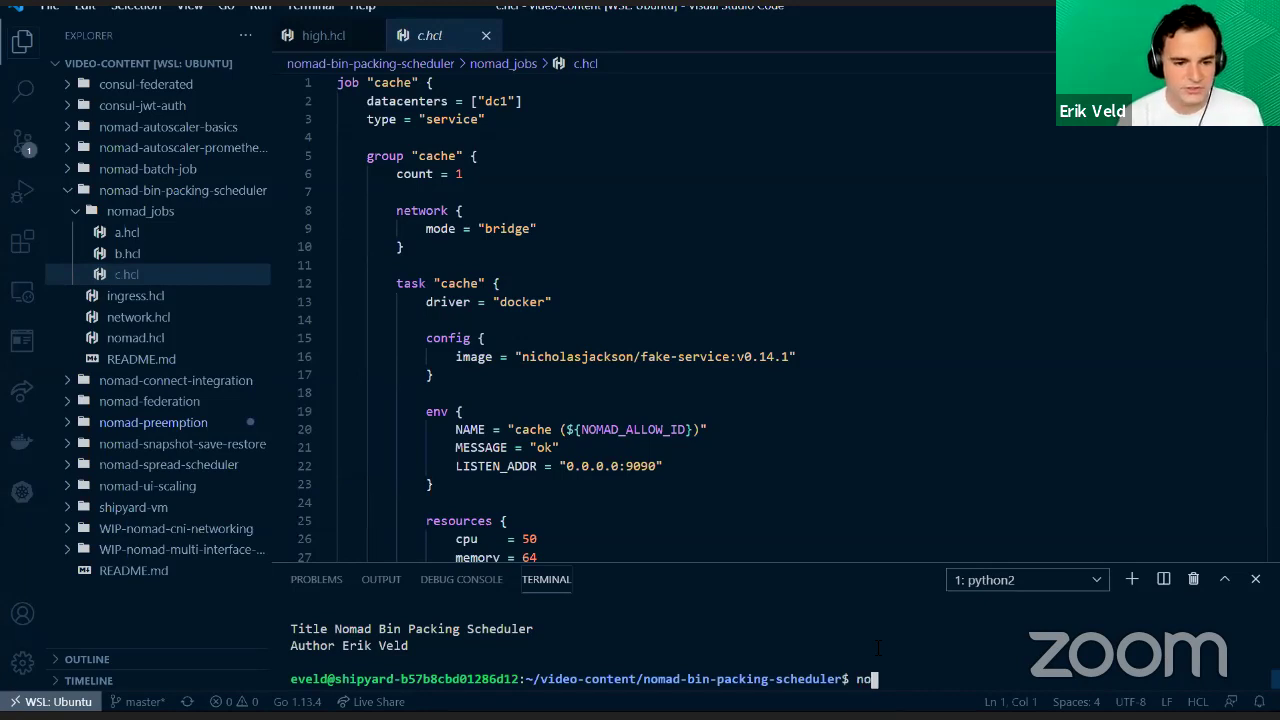
{"action": "type", "text": "n nomad_jop"}
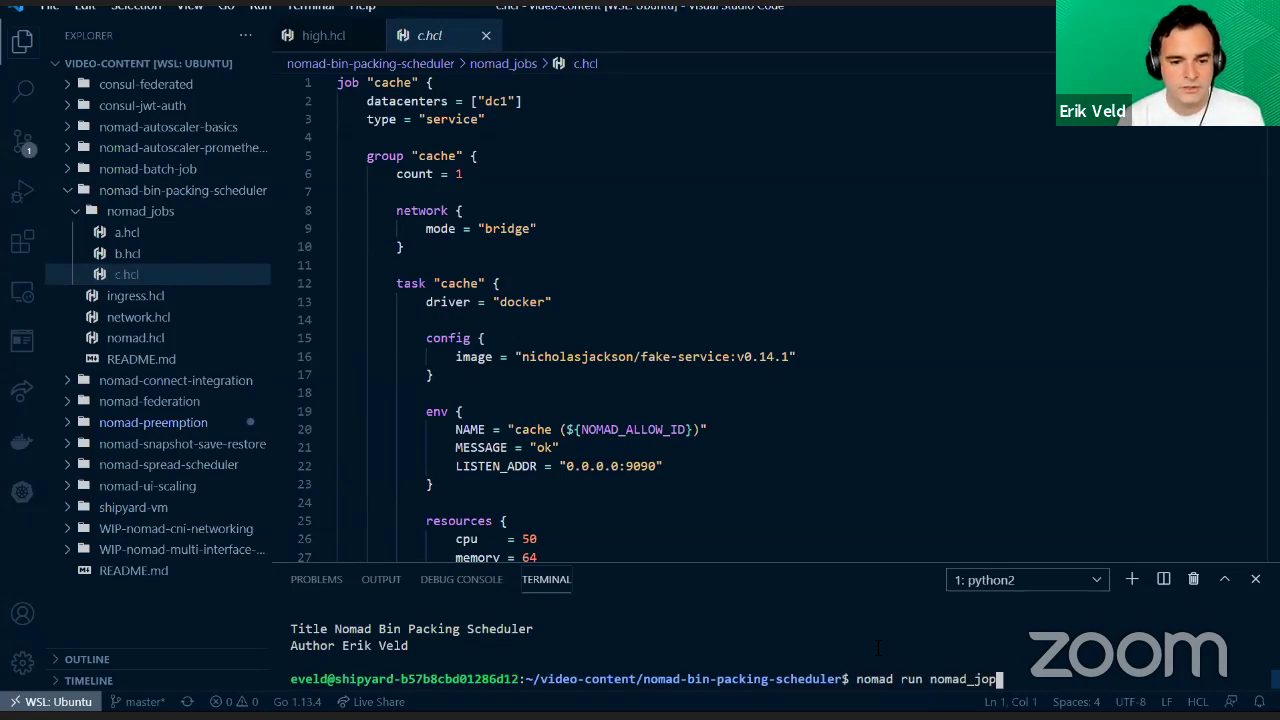
{"action": "key", "text": "BackSpace"}
{"action": "type", "text": "b"}
{"action": "key", "text": "Tab"}
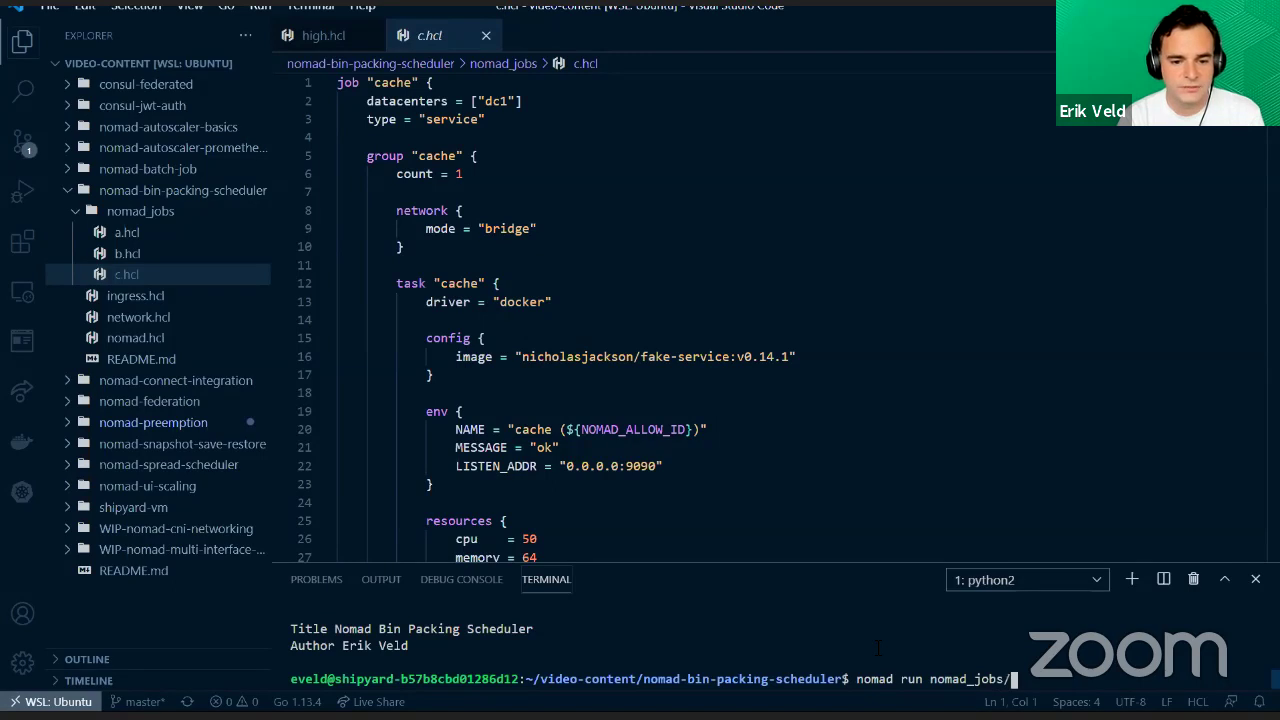
{"action": "type", "text": "a"}
{"action": "key", "text": "Tab"}
{"action": "key", "text": "Return"}
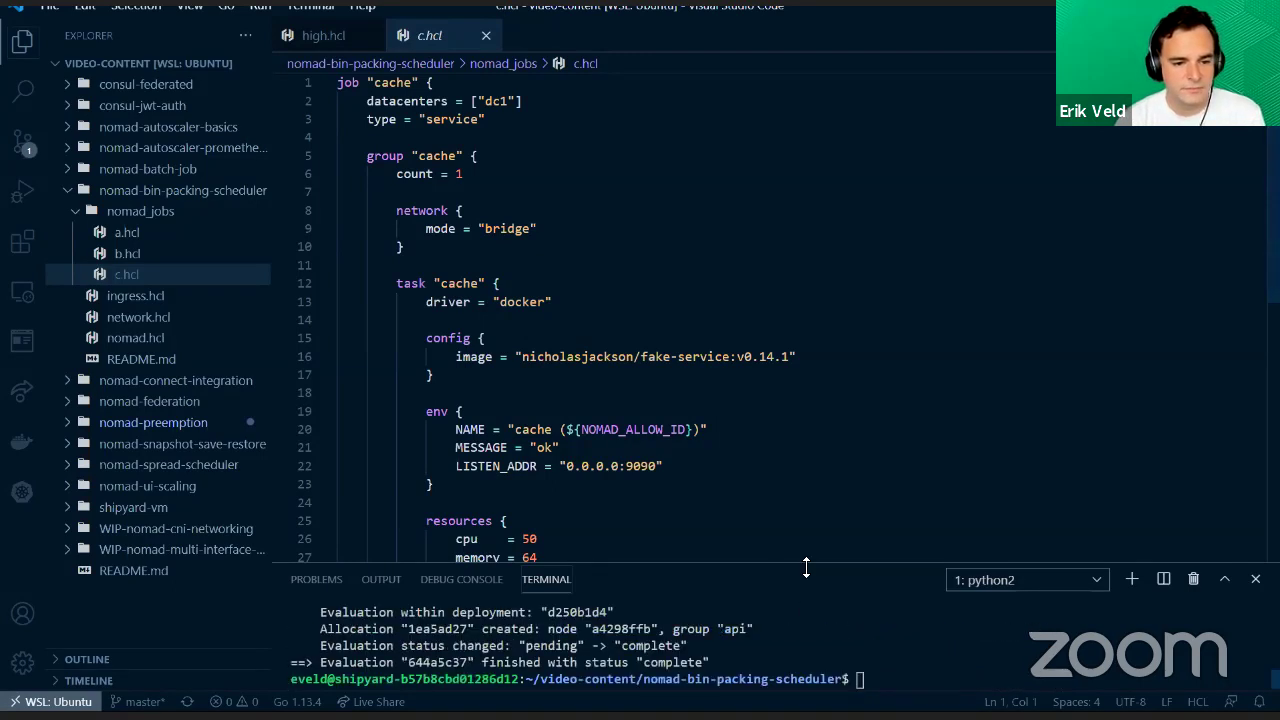
- Enlarge the terminal area and highlight the node ID in the api job's allocation output
{"action": "left_click_drag", "start_coordinate": [802, 566], "coordinate": [802, 214]}
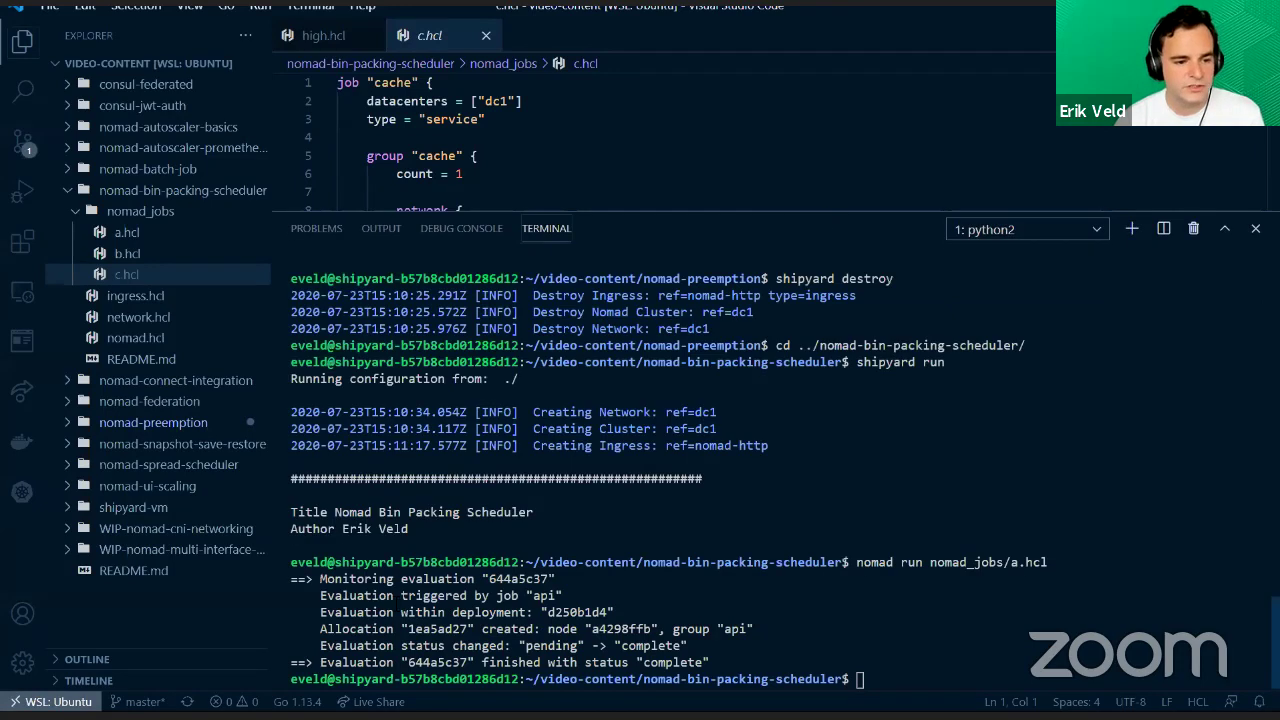
{"action": "left_click_drag", "start_coordinate": [592, 629], "coordinate": [650, 629]}
{"action": "left_click", "coordinate": [634, 629]}
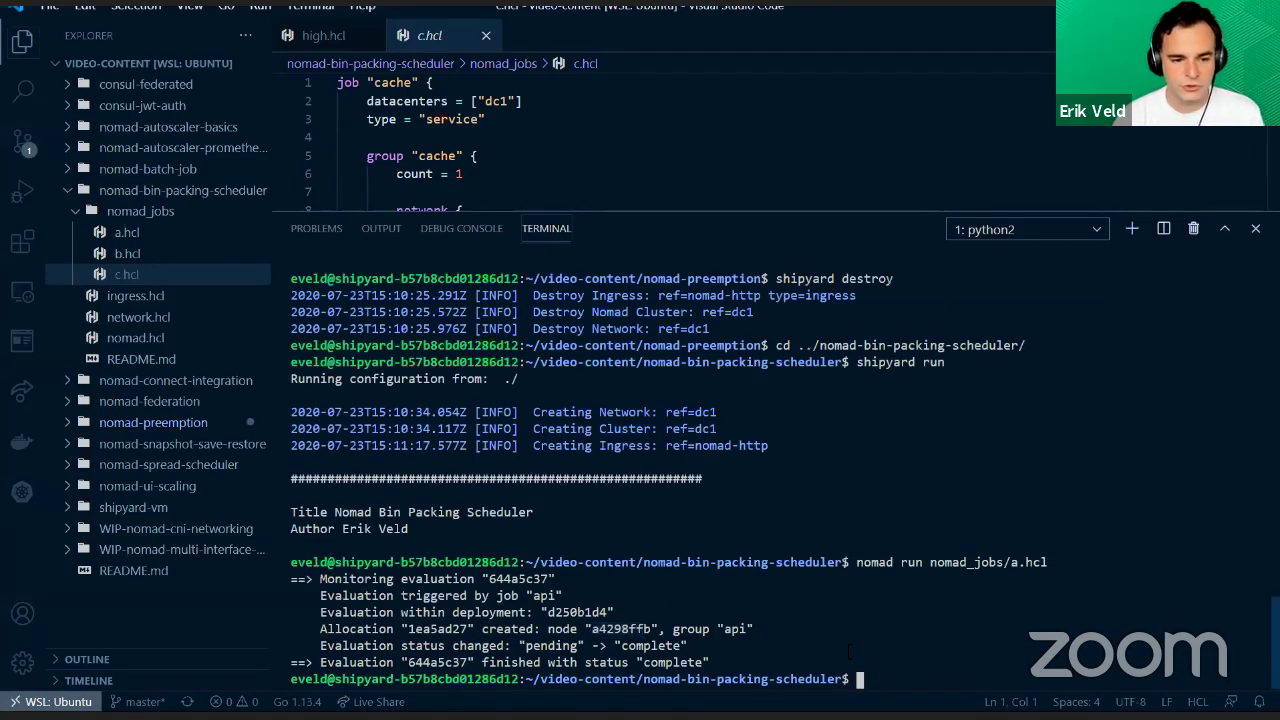
- Reuse the previous command to run nomad run nomad_jobs/b.hcl
{"action": "key", "text": "Up"}
{"action": "key", "text": "Left"}
{"action": "key", "text": "Left"}
{"action": "key", "text": "Left"}
{"action": "key", "text": "Left"}
{"action": "key", "text": "BackSpace"}
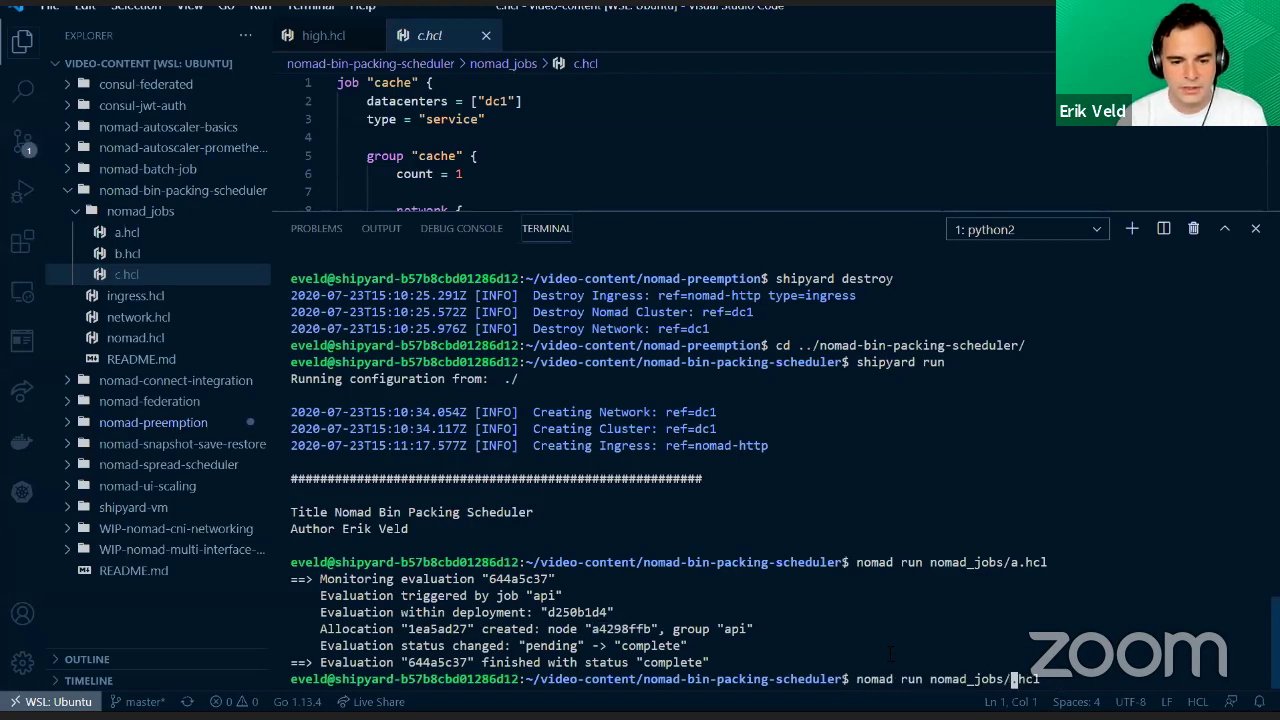
{"action": "type", "text": "b"}
{"action": "key", "text": "Return"}
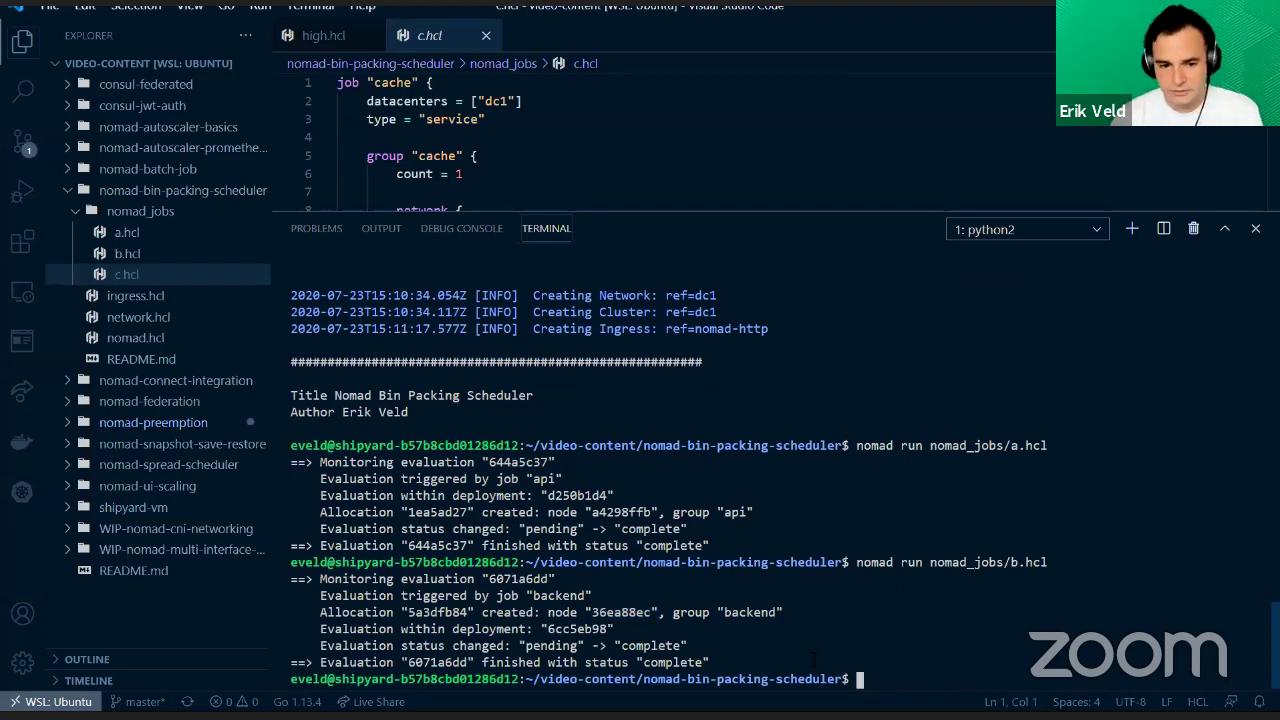
- Reuse the previous command to run nomad run nomad_jobs/c.hcl
{"action": "key", "text": "Up"}
{"action": "key", "text": "Left"}
{"action": "key", "text": "Left"}
{"action": "key", "text": "Left"}
{"action": "key", "text": "Left"}
{"action": "key", "text": "BackSpace"}
{"action": "type", "text": "c"}
{"action": "key", "text": "Return"}
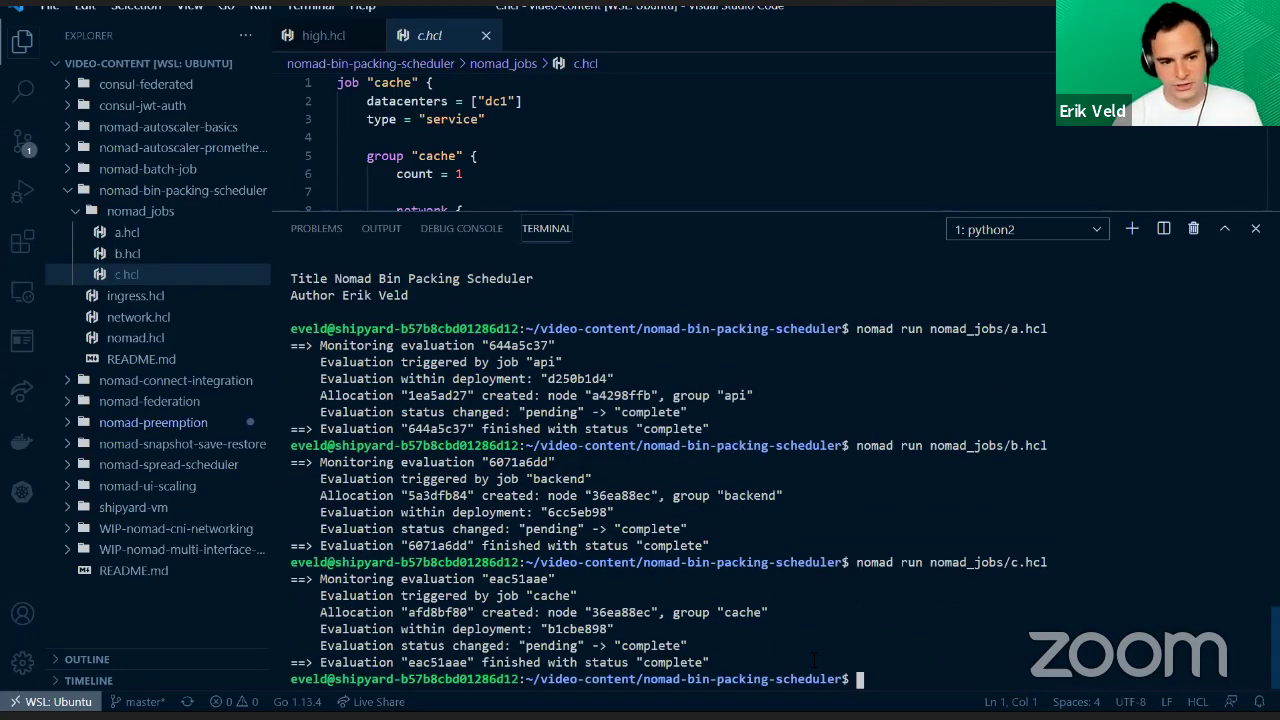
- Highlight the node IDs in the backend and cache allocation output to compare where the jobs were placed
{"action": "left_click_drag", "start_coordinate": [588, 495], "coordinate": [660, 495]}
{"action": "left_click", "coordinate": [580, 496]}
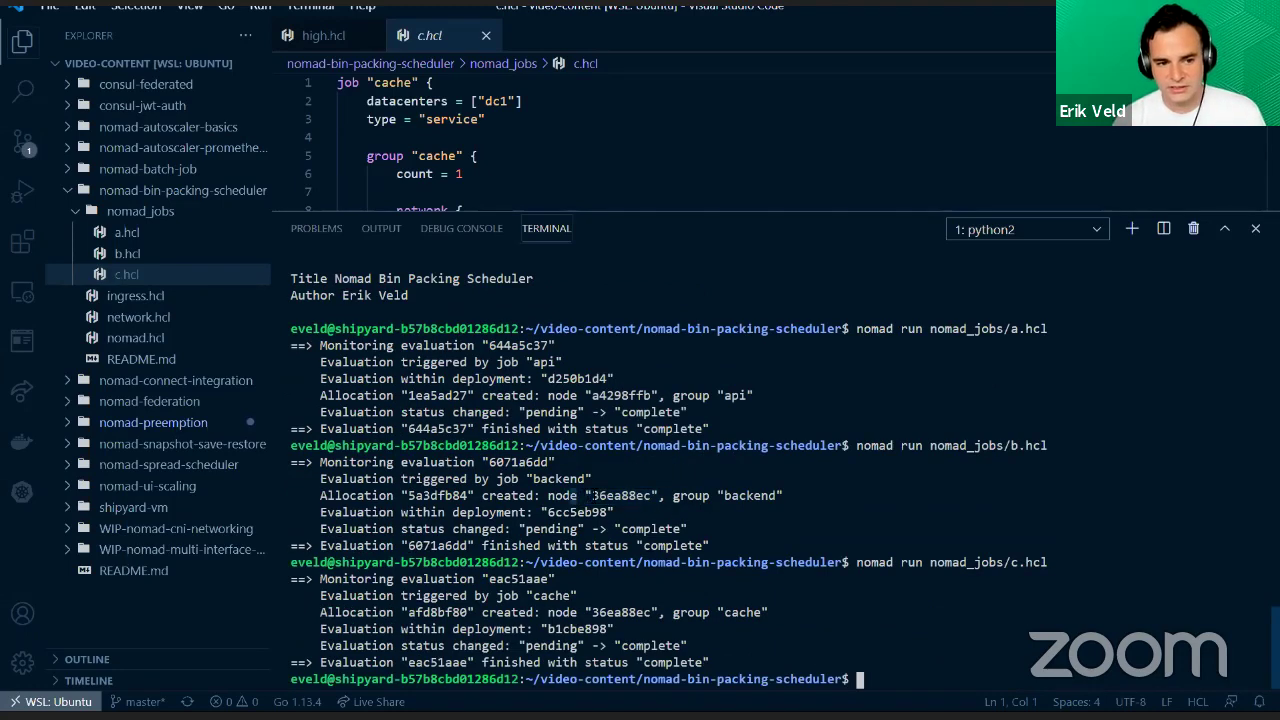
{"action": "left_click_drag", "start_coordinate": [596, 612], "coordinate": [662, 612]}
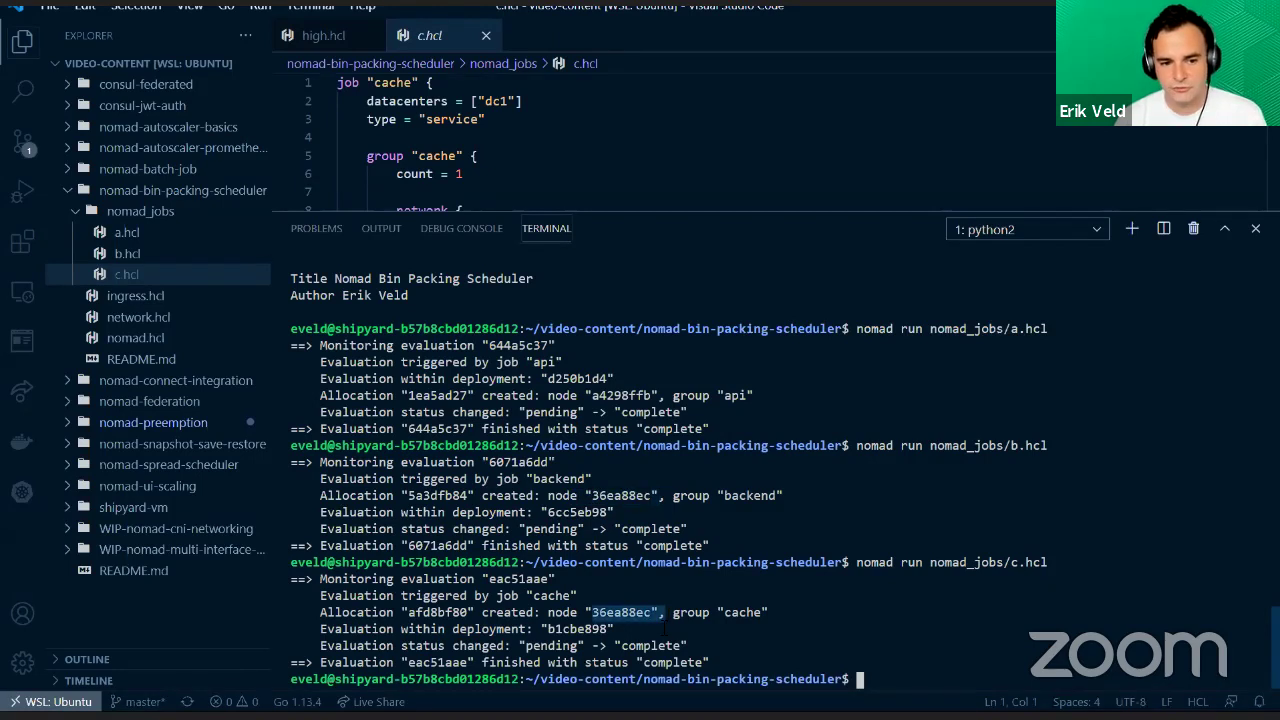
{"action": "left_click", "coordinate": [728, 628]}
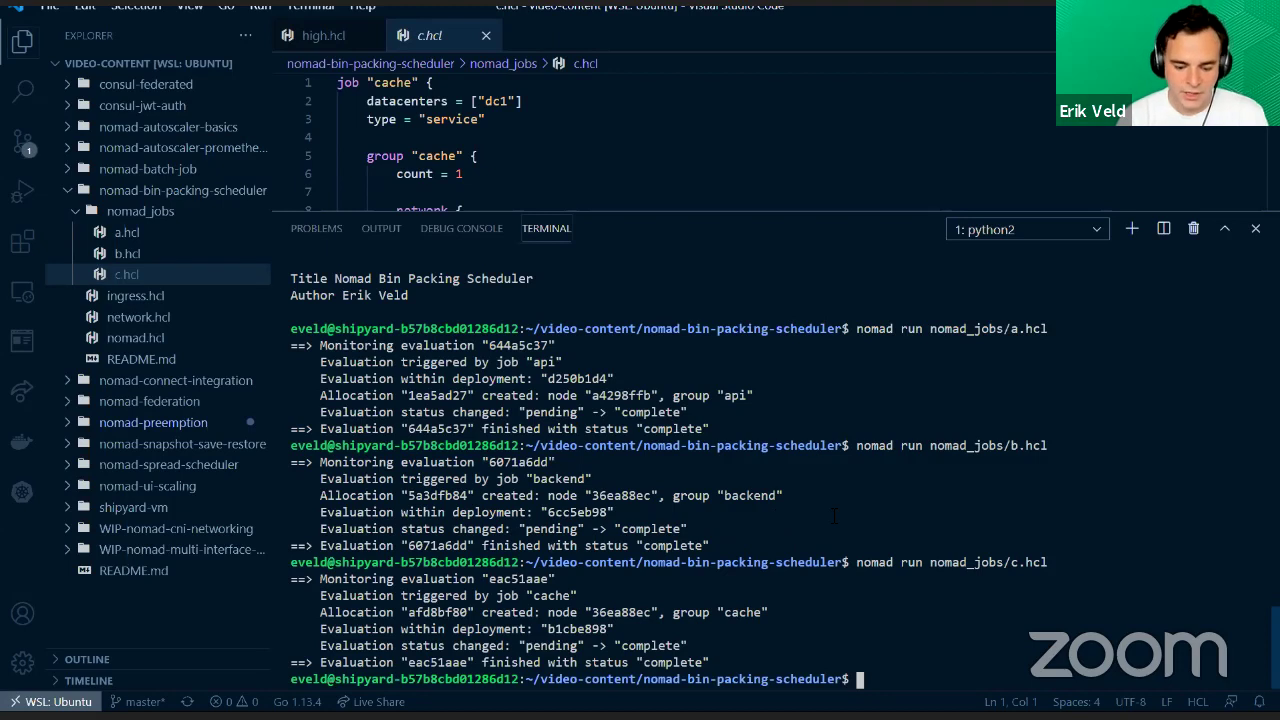
- Stop and purge the api job with nomad stop -purge api
{"action": "type", "text": "nomad stop "}
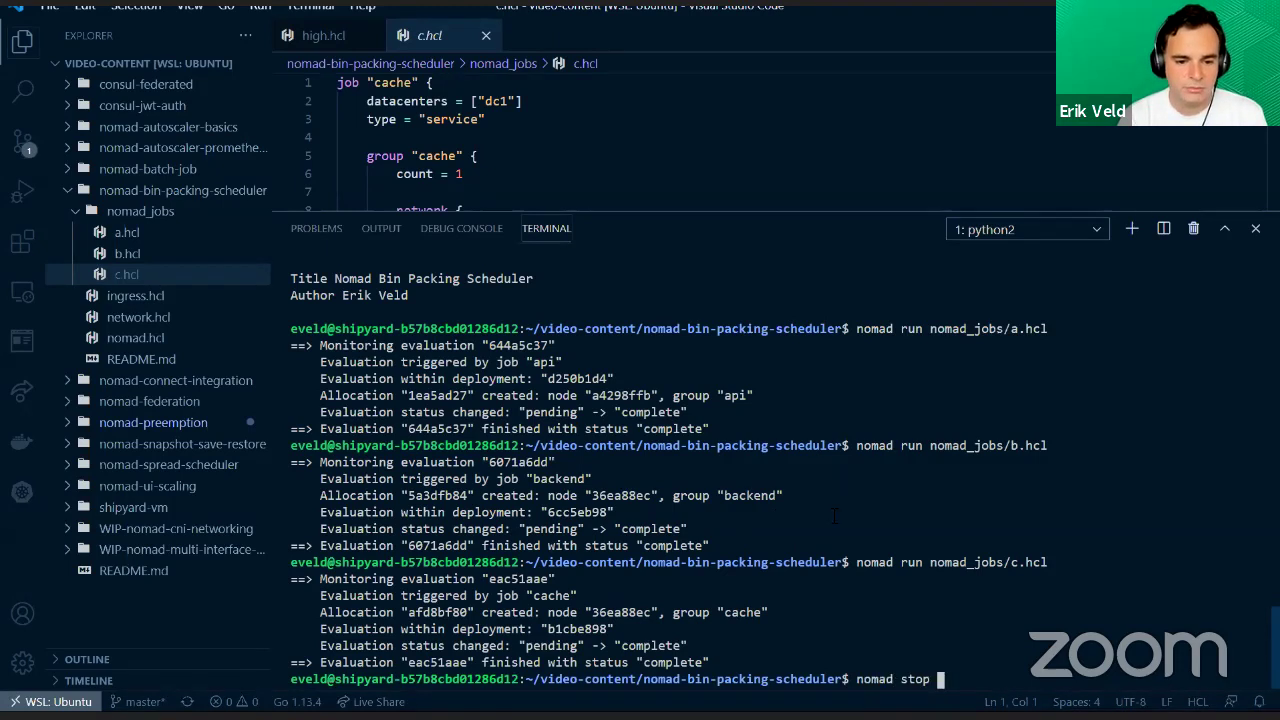
{"action": "type", "text": "-purg"}
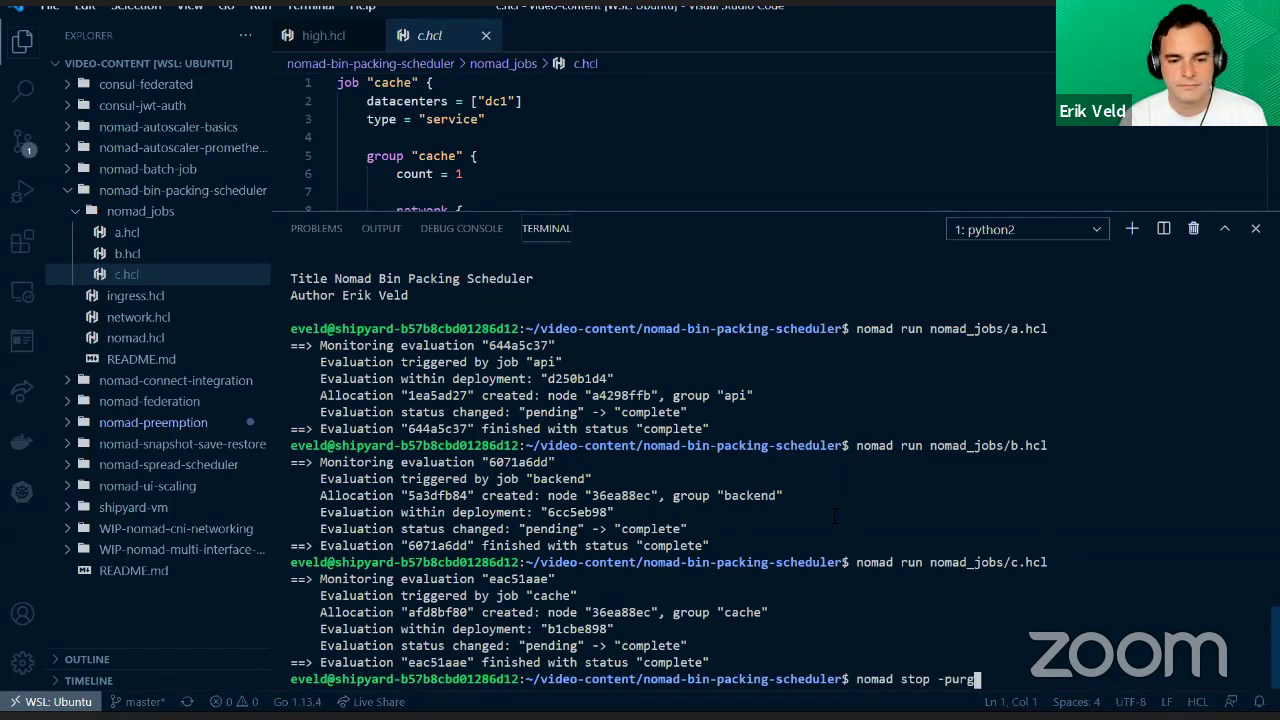
{"action": "type", "text": "e api"}
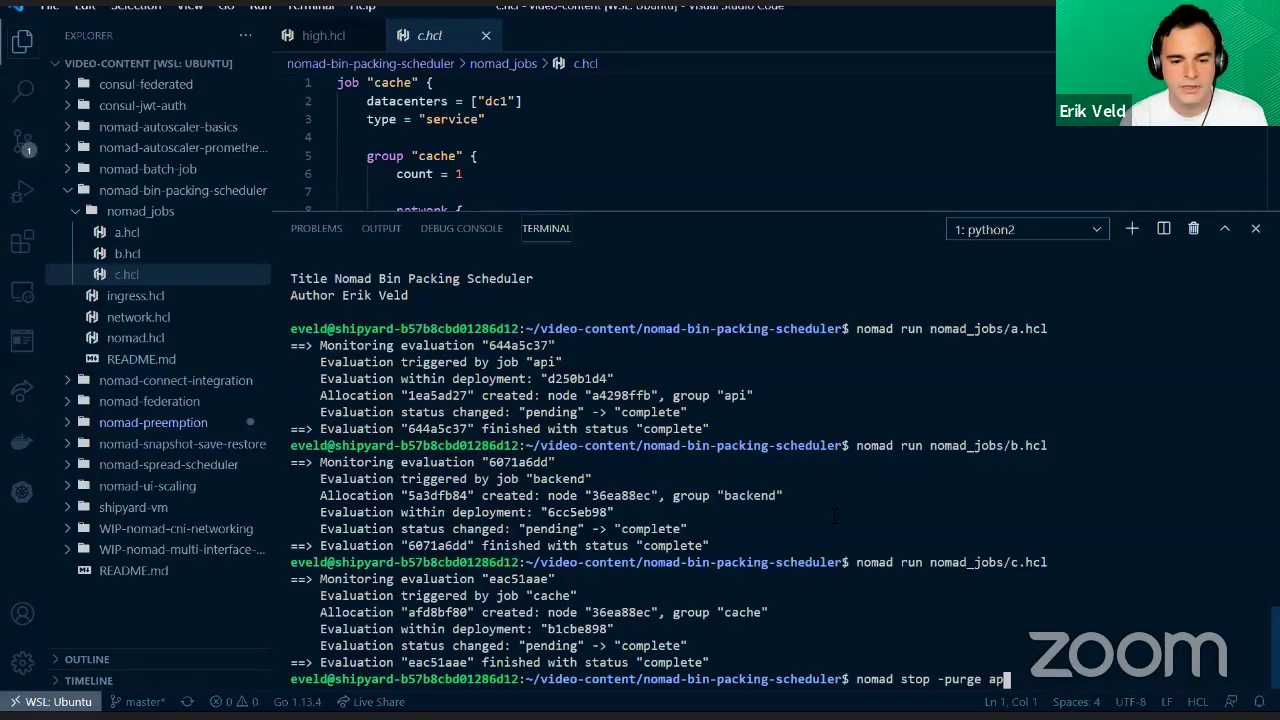
{"action": "key", "text": "Return"}
- Rerun nomad run nomad_jobs/a.hcl from the command history to schedule the api job again
{"action": "key", "text": "Up"}
{"action": "key", "text": "Up"}
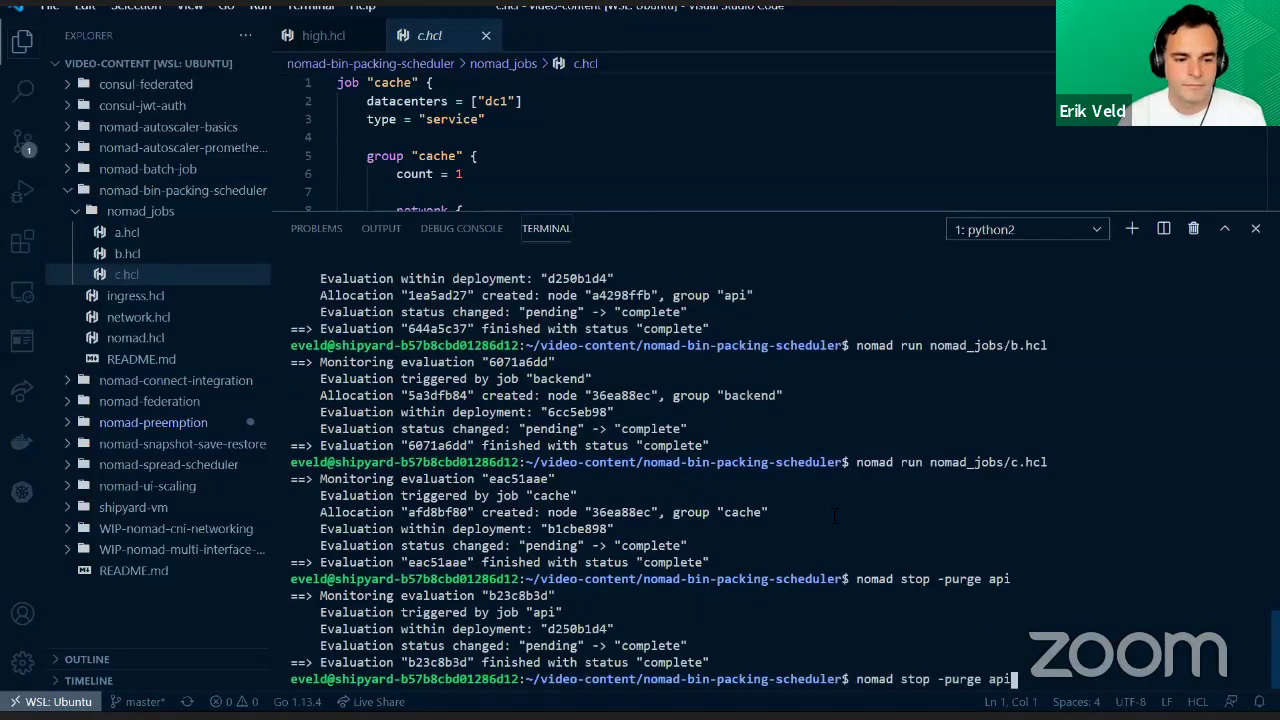
{"action": "key", "text": "Return"}
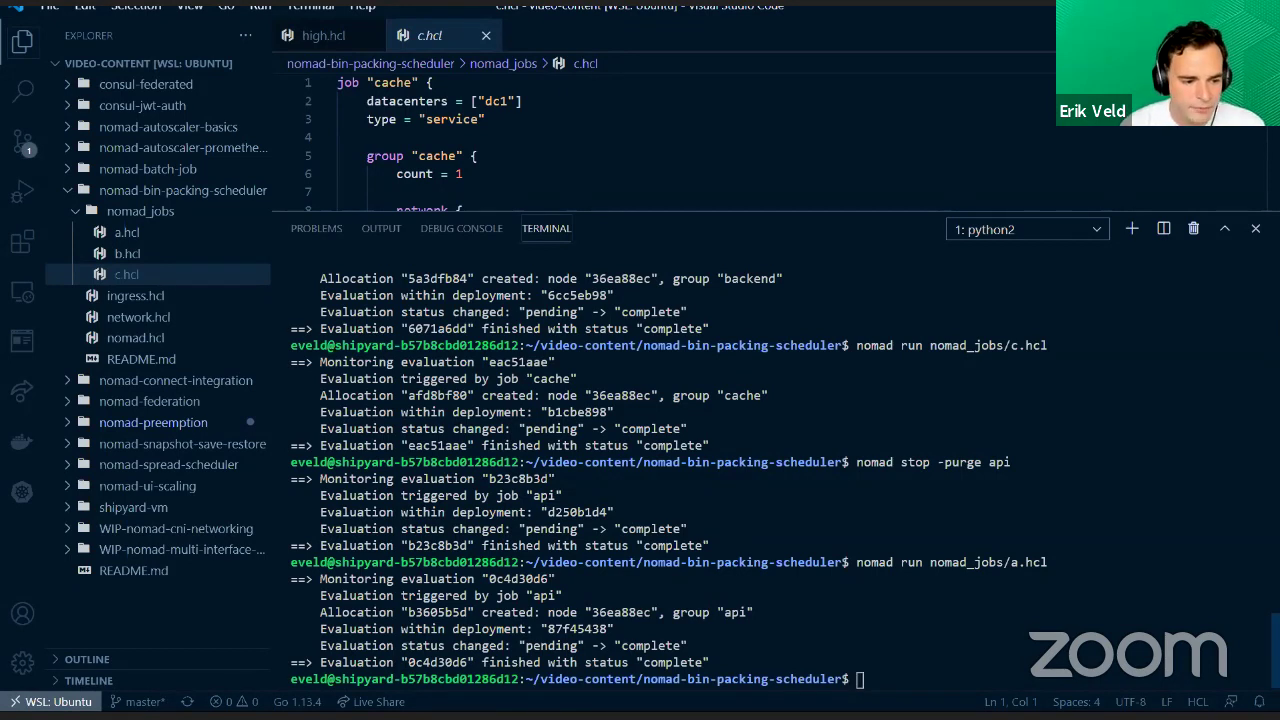
- Switch to the Nomad web UI, open client 3.client.dc1 and examine its allocations and resource utilization
{"action": "key", "text": "alt+Tab"}
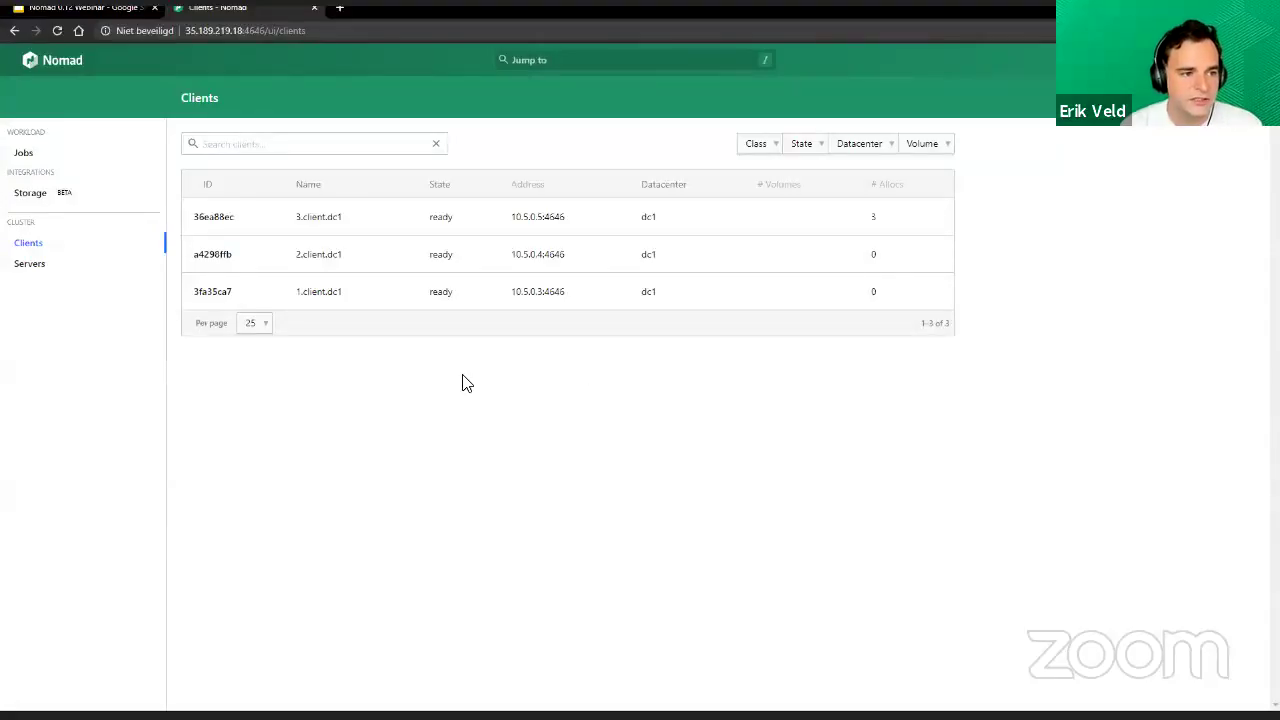
{"action": "left_click", "coordinate": [263, 228]}
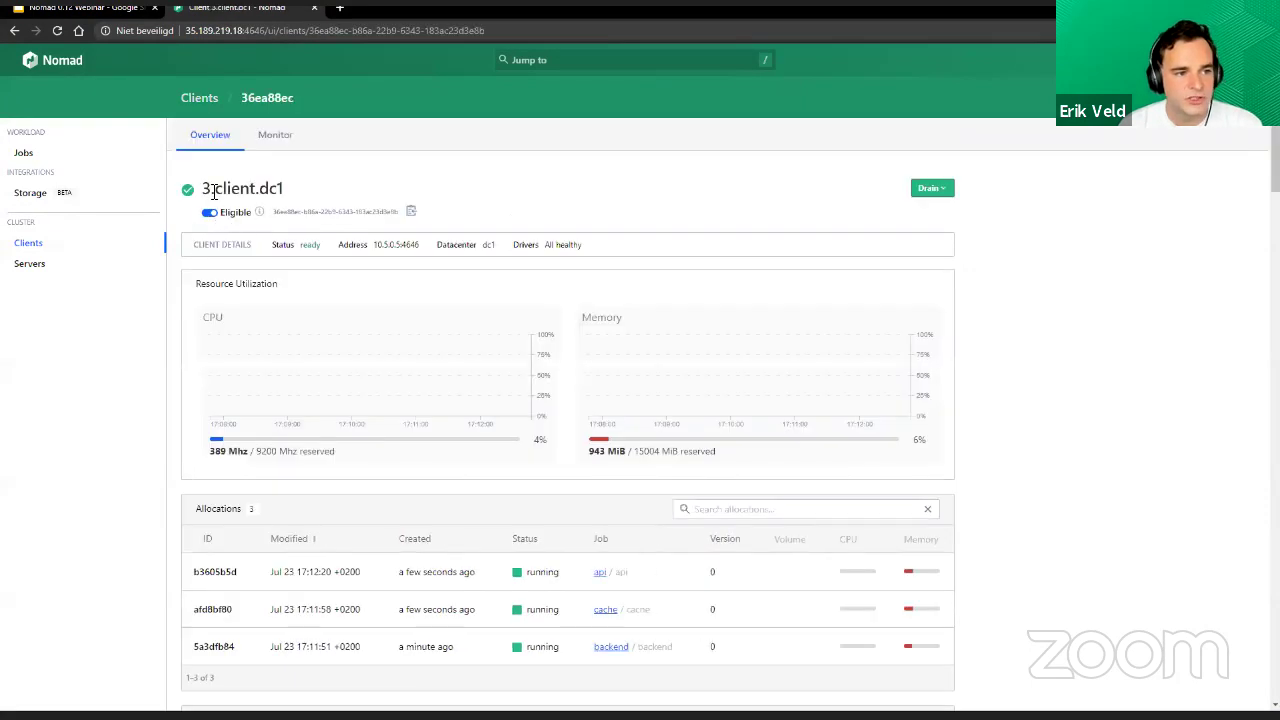
{"action": "scroll", "coordinate": [505, 435], "scroll_direction": "down", "scroll_amount": 3}
{"action": "scroll", "coordinate": [946, 366], "scroll_direction": "down", "scroll_amount": 1}
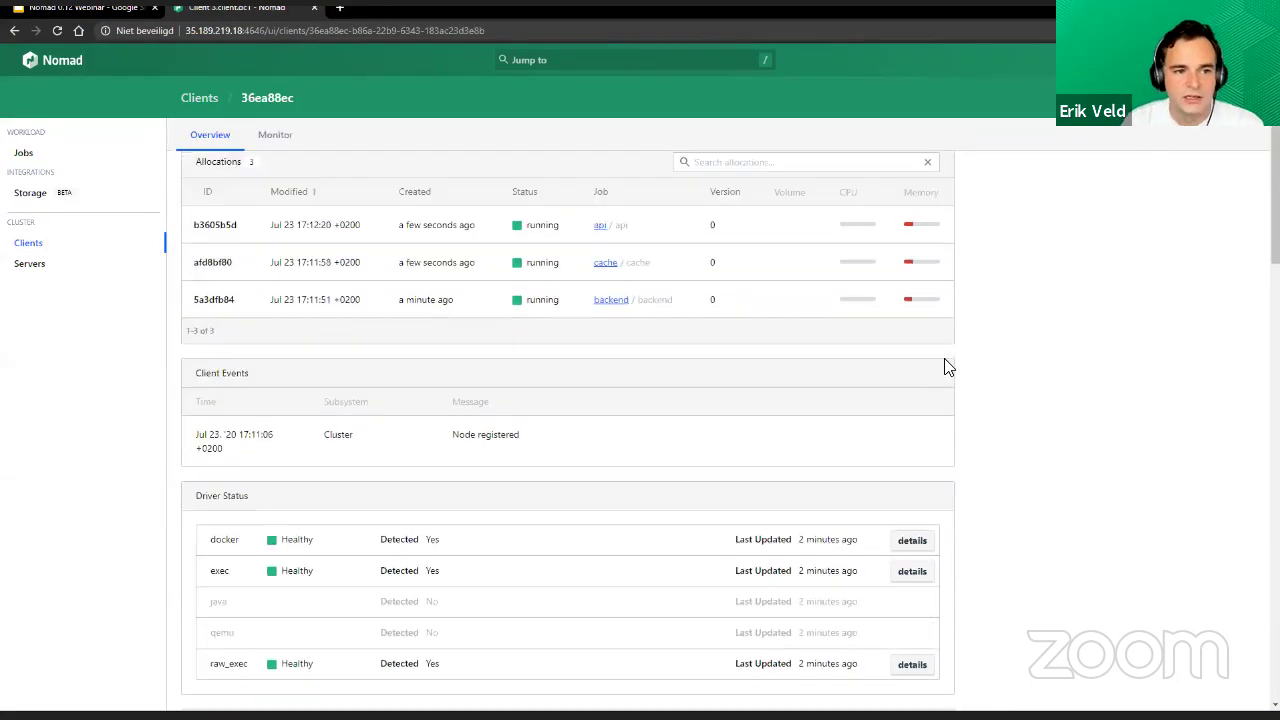
{"action": "scroll", "coordinate": [846, 351], "scroll_direction": "up", "scroll_amount": 1}
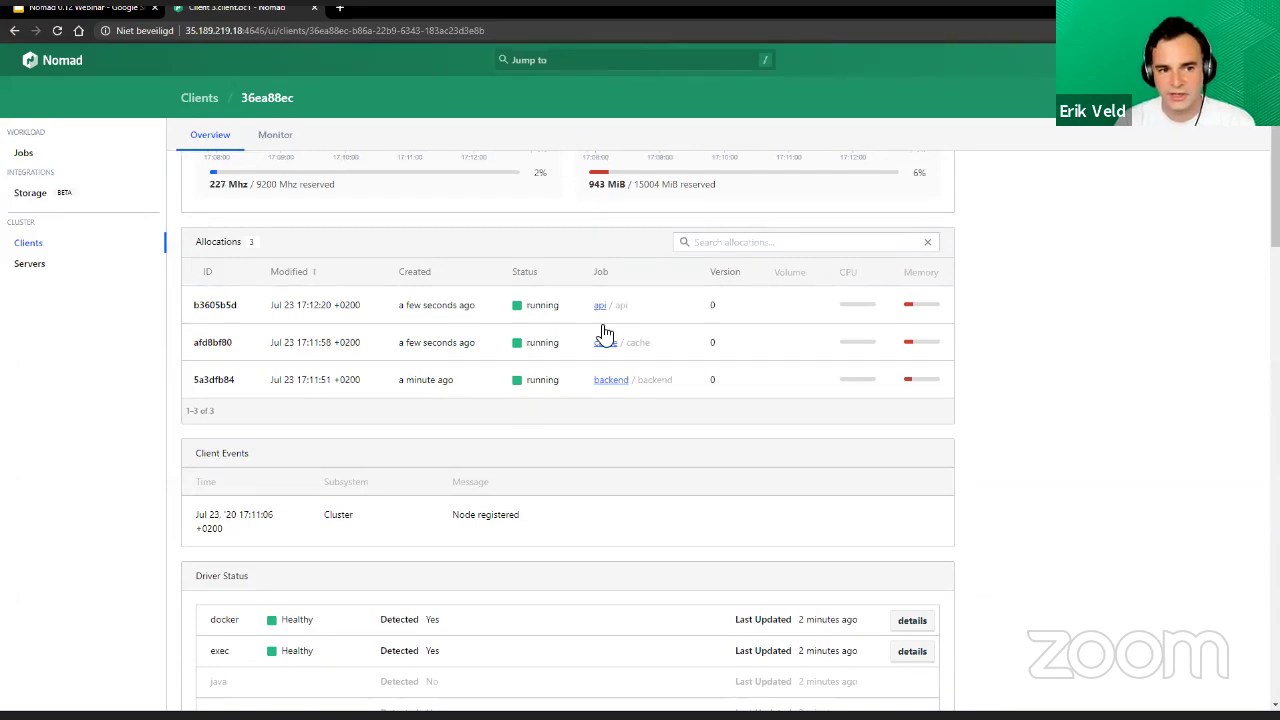
{"action": "scroll", "coordinate": [517, 397], "scroll_direction": "up", "scroll_amount": 3}
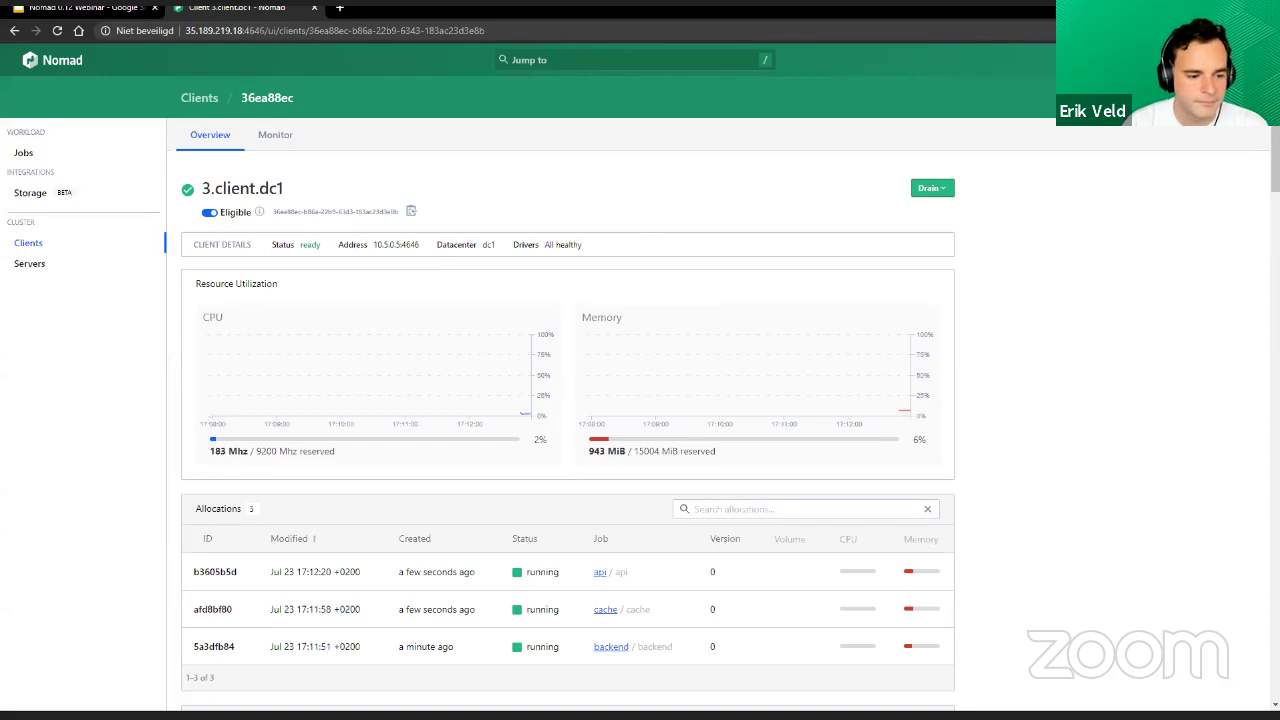
- Close the separate terminal window, switch back to Visual Studio Code and tear down the bin-packing cluster with shipyard destroy
{"action": "key", "text": "alt+Tab"}
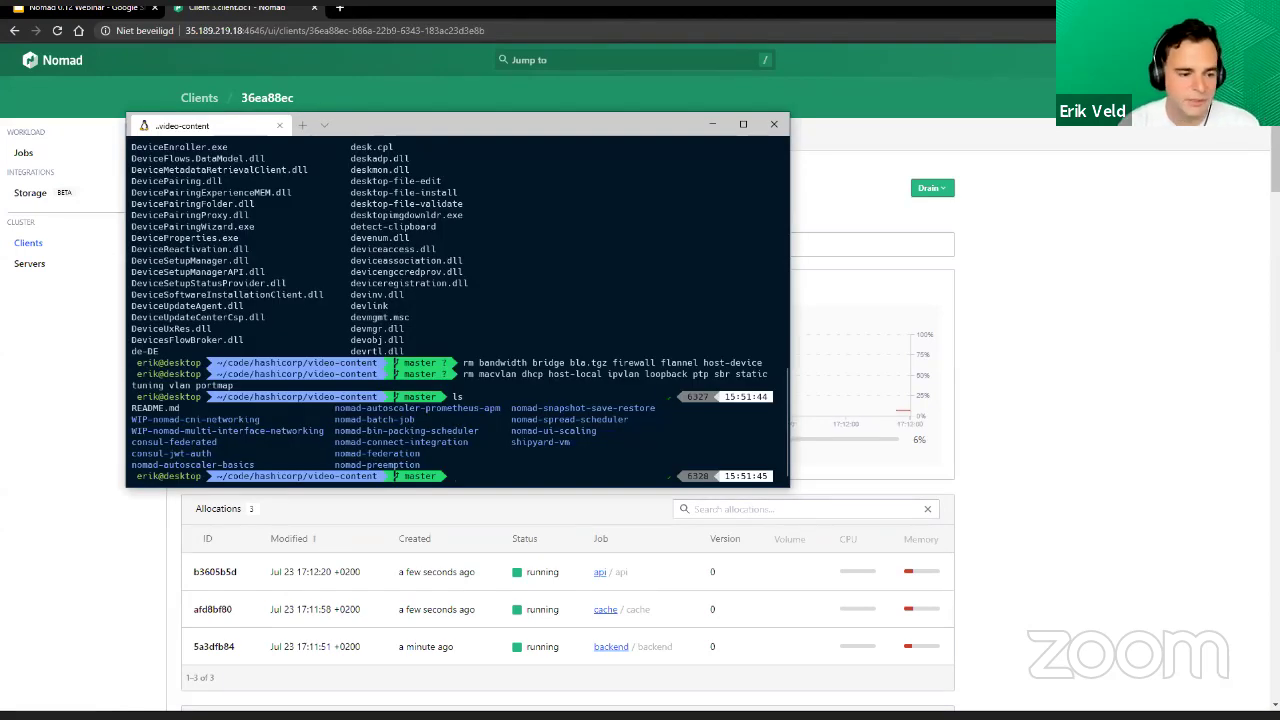
{"action": "left_click", "coordinate": [773, 124]}
{"action": "key", "text": "alt+Tab"}
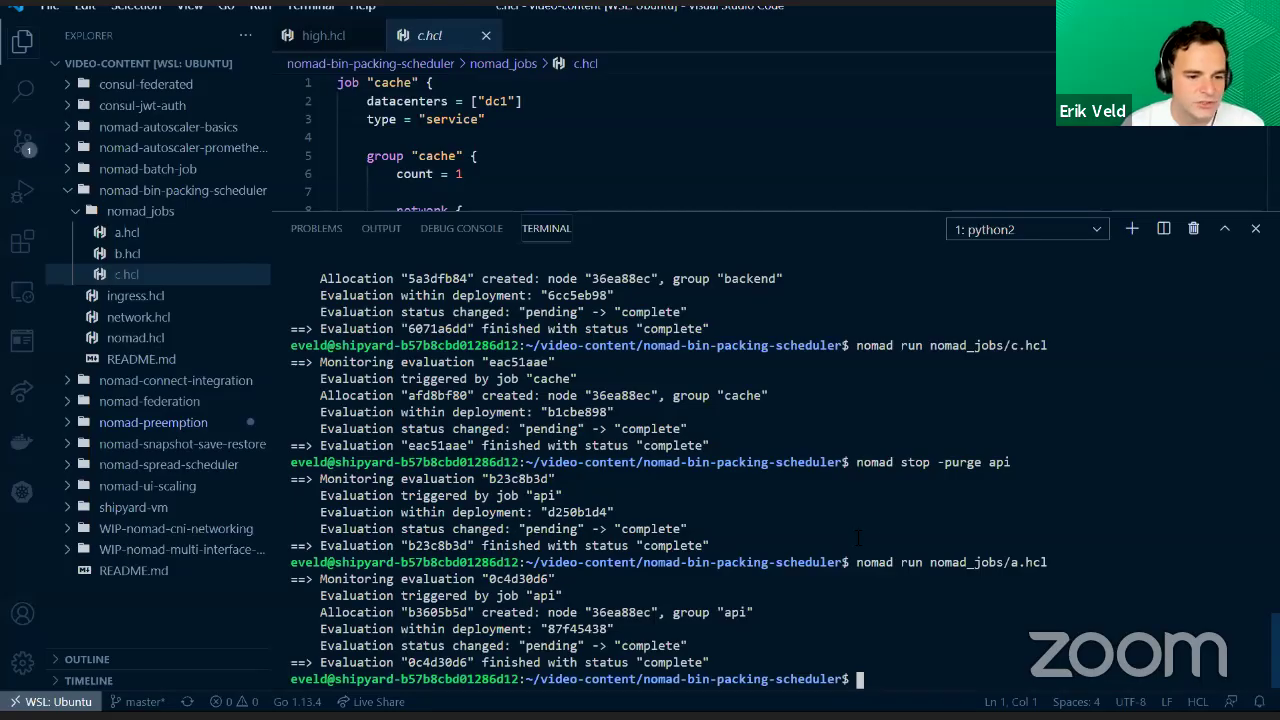
{"action": "type", "text": "shipyard "}
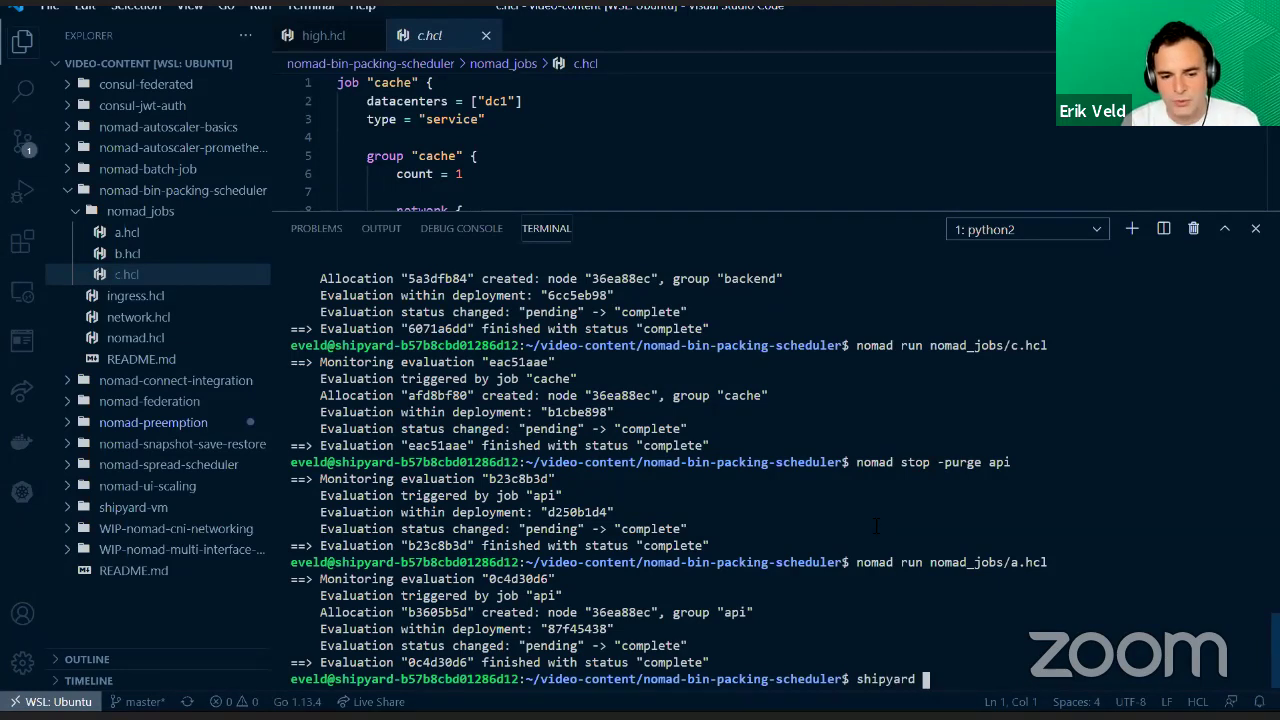
{"action": "type", "text": "destroy"}
{"action": "key", "text": "Return"}
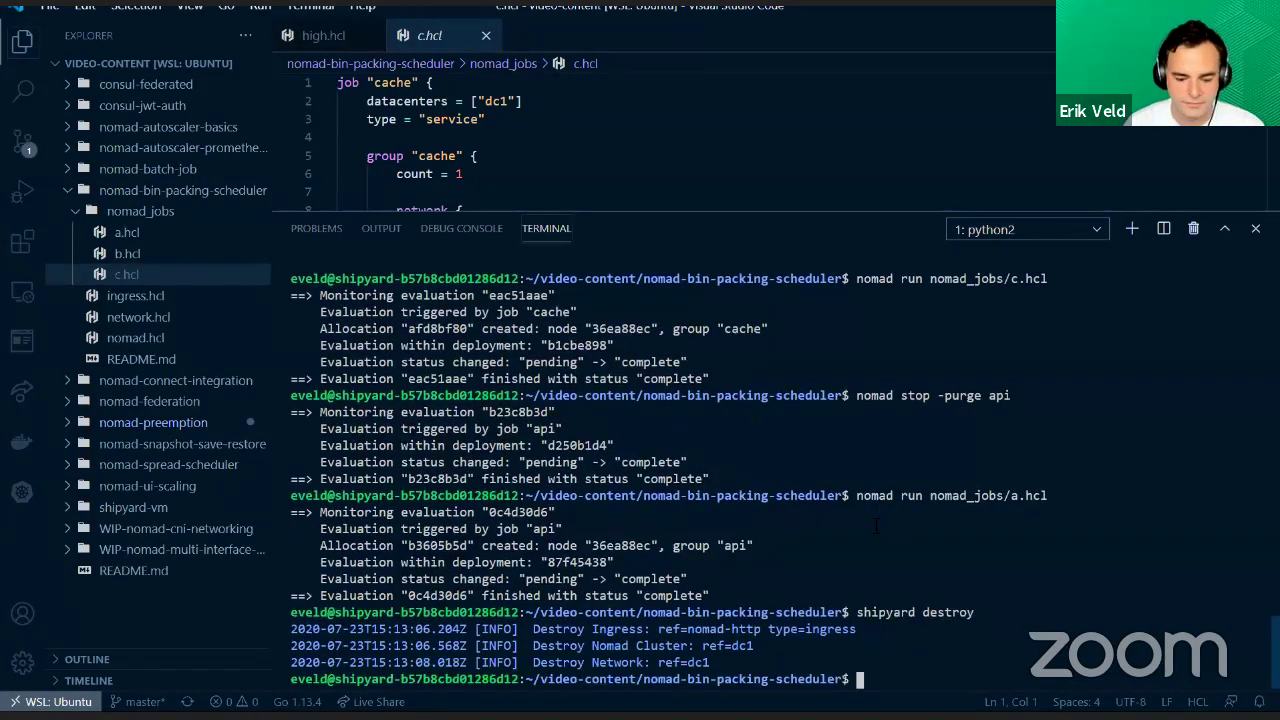
- Change to the ../nomad-spread-scheduler/ directory and create its cluster with shipyard run
{"action": "type", "text": "cd ../nomad-spre"}
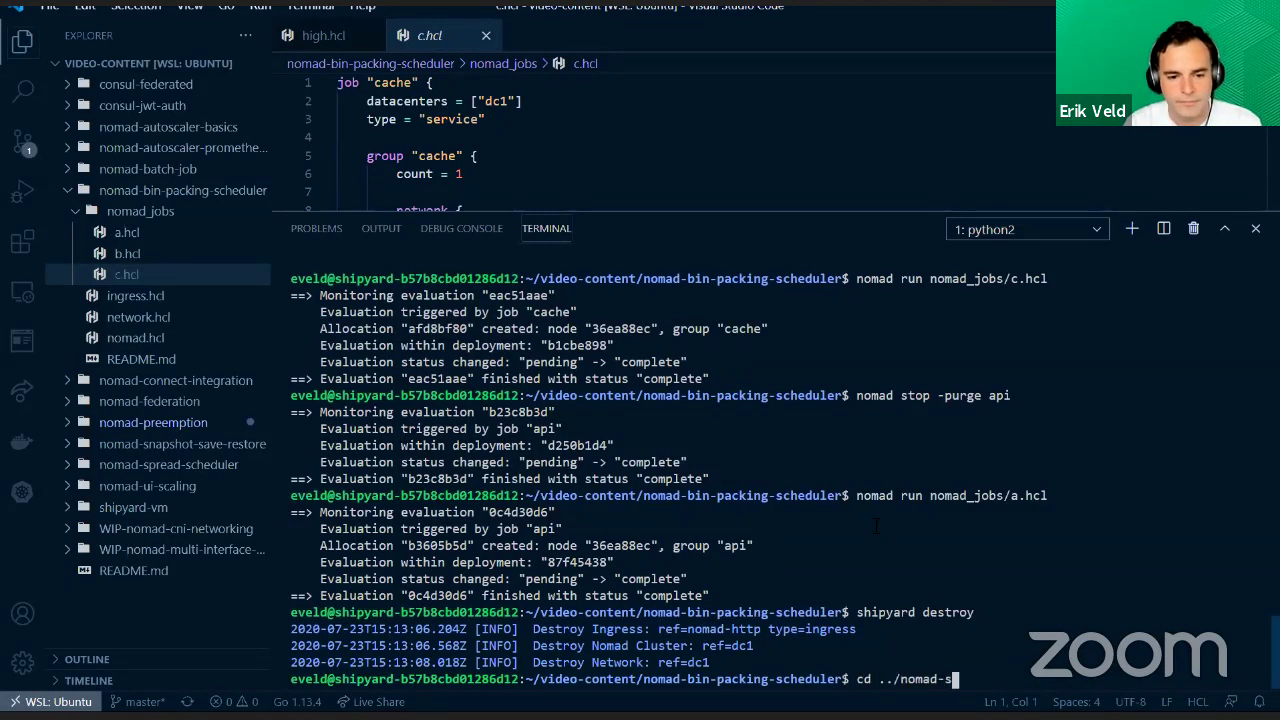
{"action": "key", "text": "Tab"}
{"action": "key", "text": "Return"}
{"action": "type", "text": "sh"}
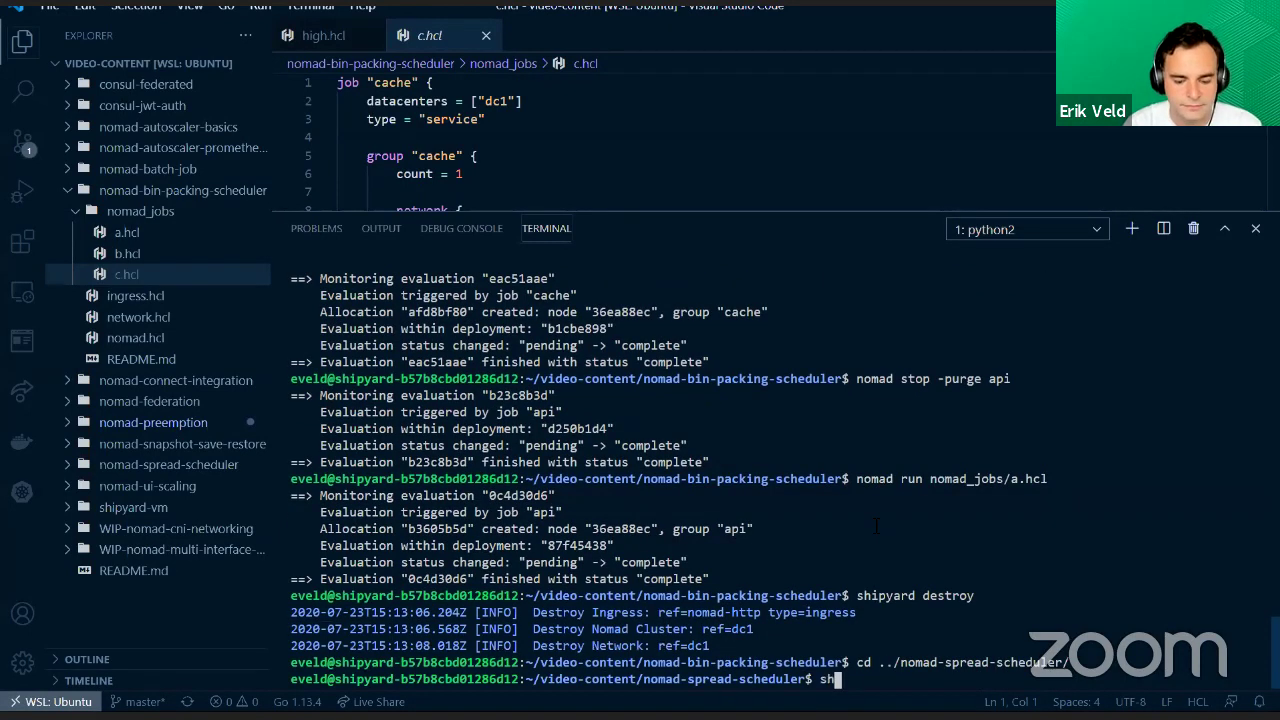
{"action": "type", "text": "ipyard run"}
{"action": "key", "text": "Return"}
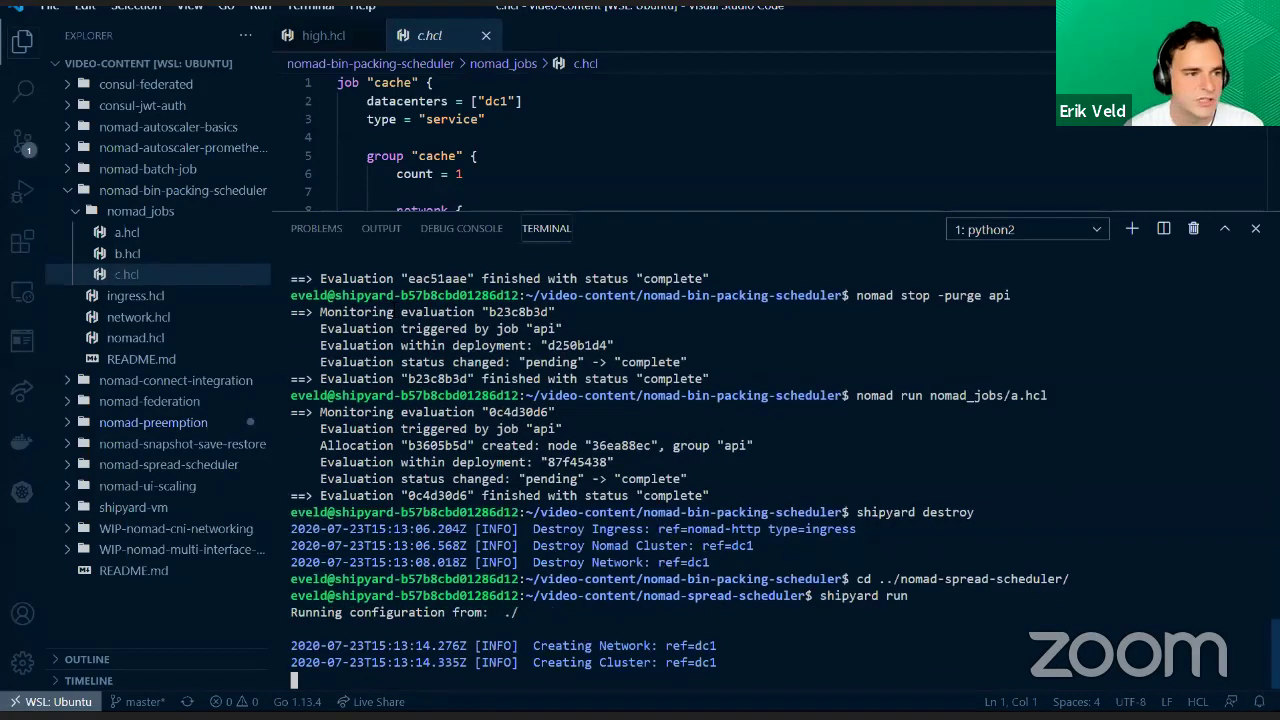
- Collapse the nomad-bin-packing-scheduler folder, open nomad.hcl from nomad-spread-scheduler and enlarge the editor area to show the whole file
{"action": "left_click", "coordinate": [163, 192]}
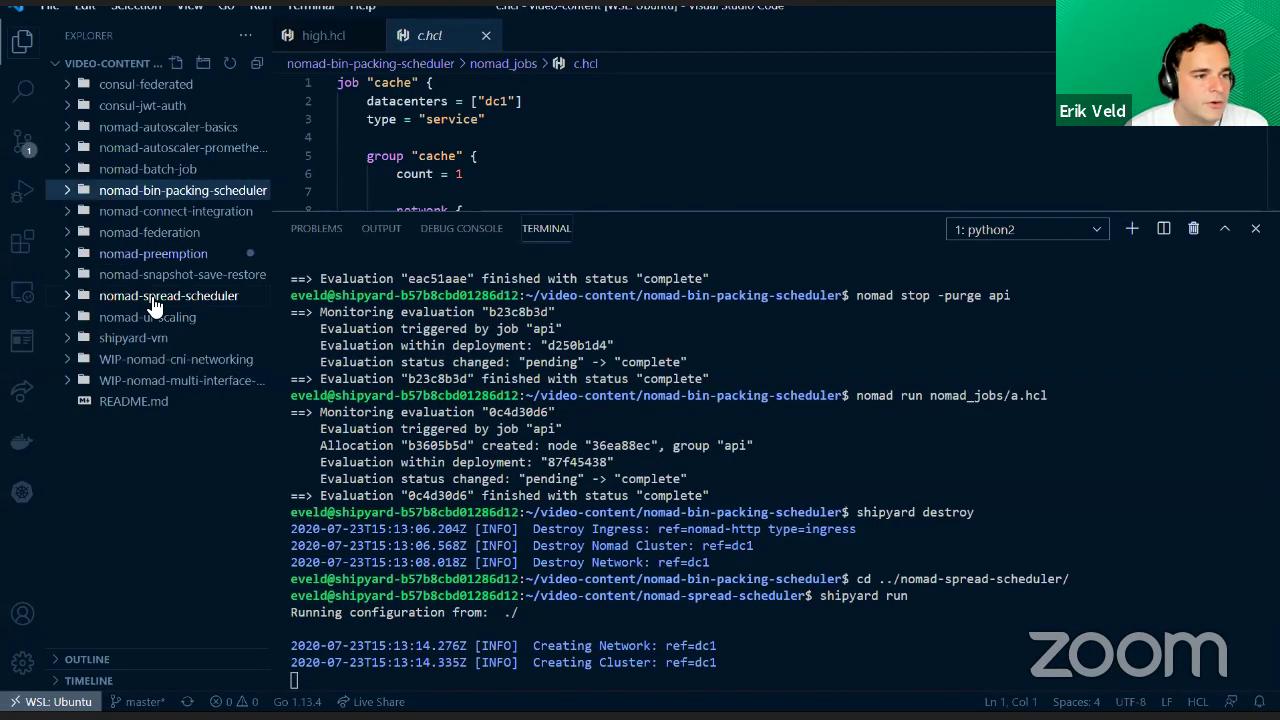
{"action": "left_click", "coordinate": [163, 295]}
{"action": "left_click", "coordinate": [137, 382]}
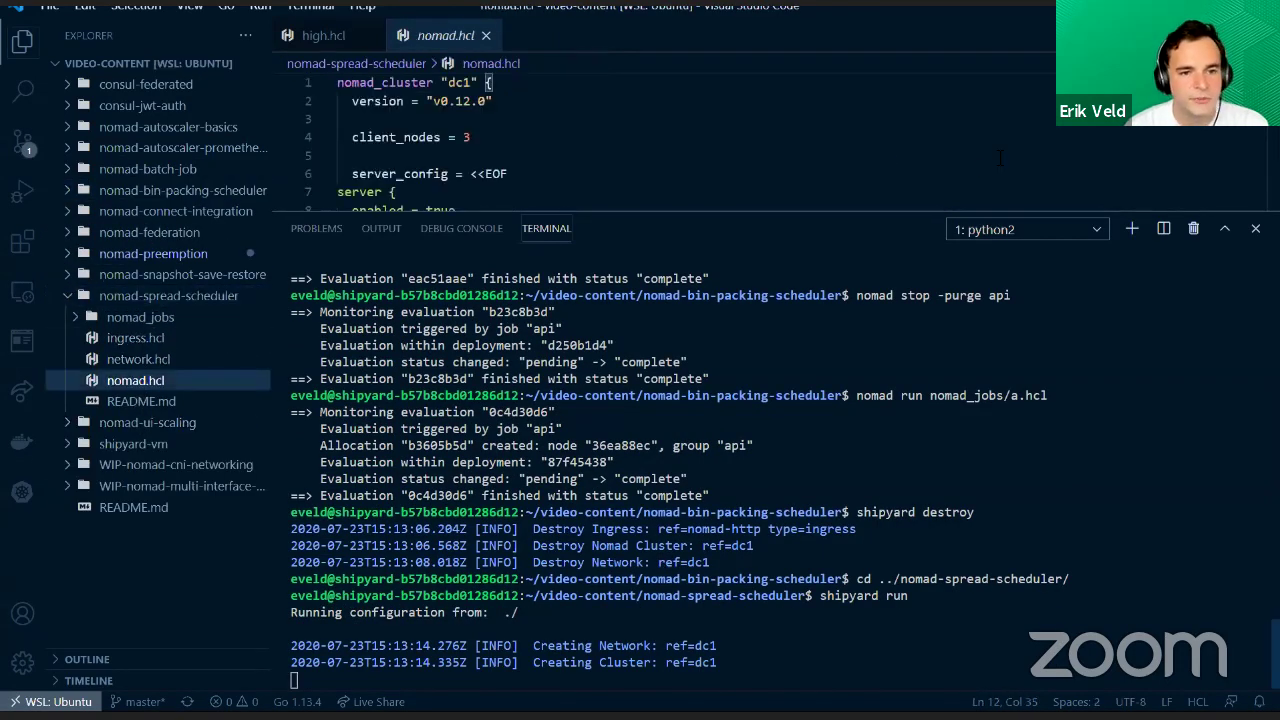
{"action": "left_click_drag", "start_coordinate": [904, 215], "coordinate": [940, 528]}
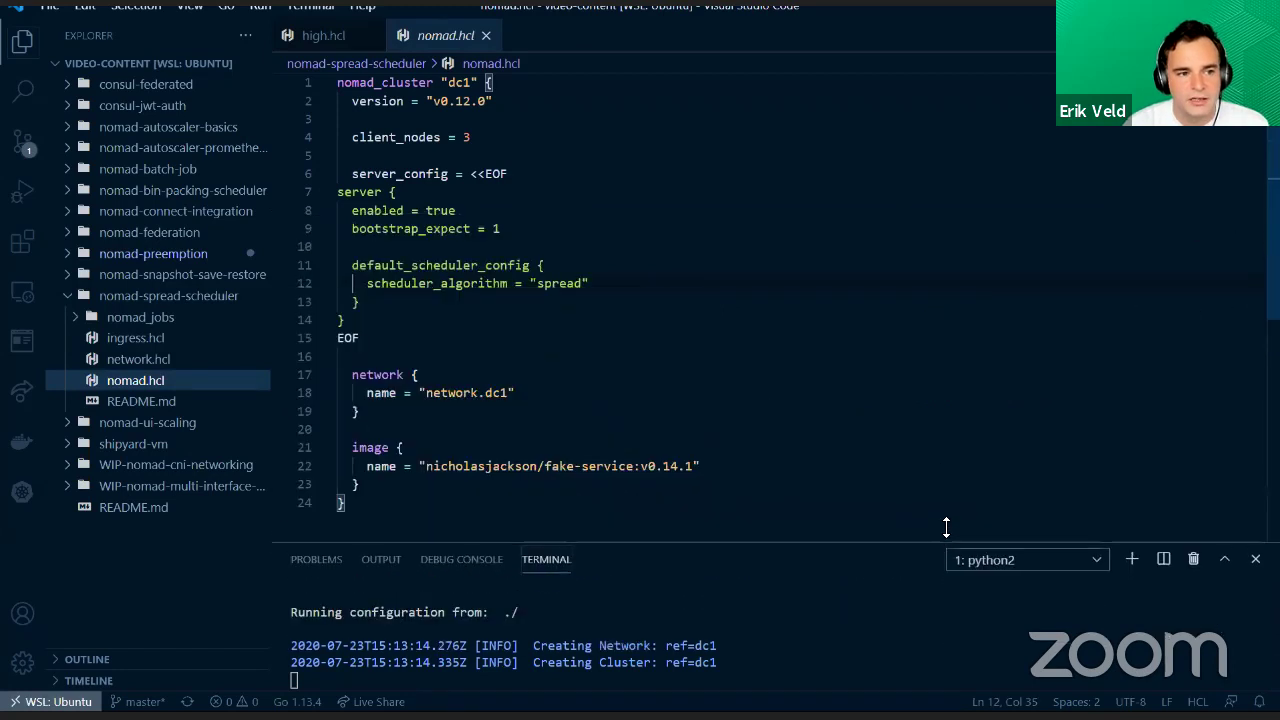
- Highlight the scheduler_algorithm = "spread" line in default_scheduler_config and review the rest of the cluster configuration
{"action": "left_click_drag", "start_coordinate": [386, 308], "coordinate": [635, 282]}
{"action": "left_click", "coordinate": [366, 283]}
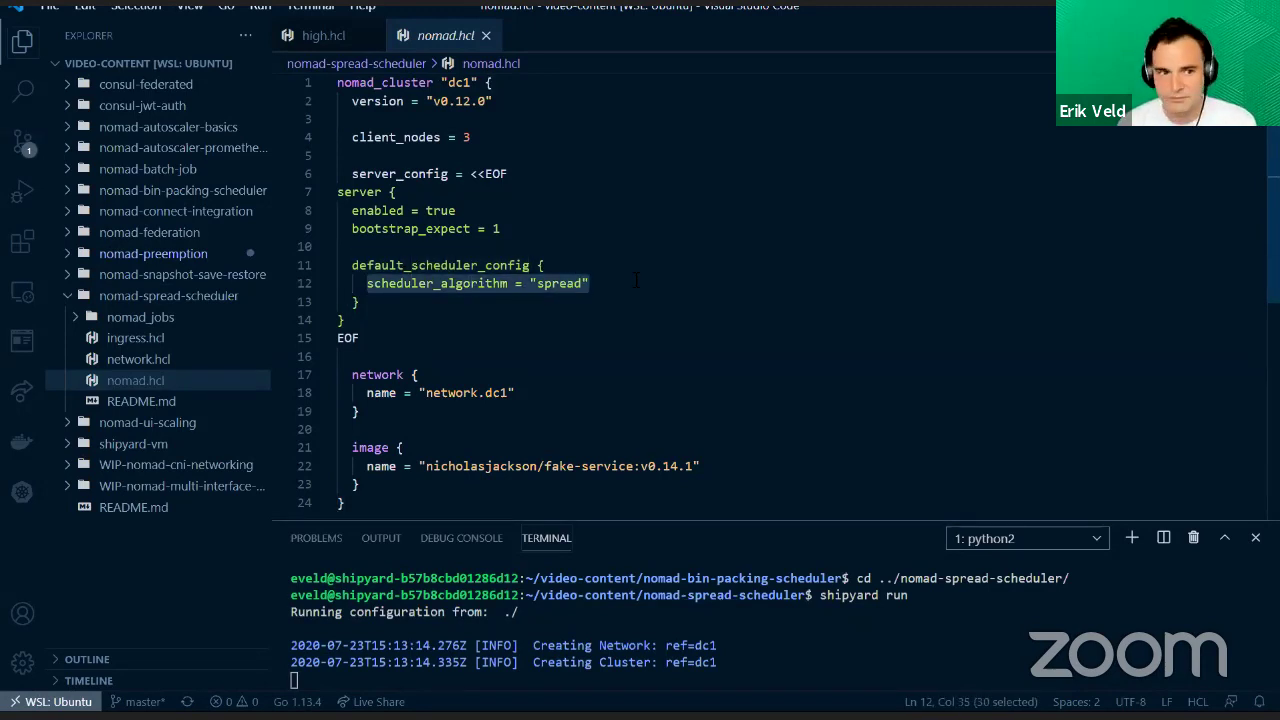
{"action": "double_click", "coordinate": [560, 283]}
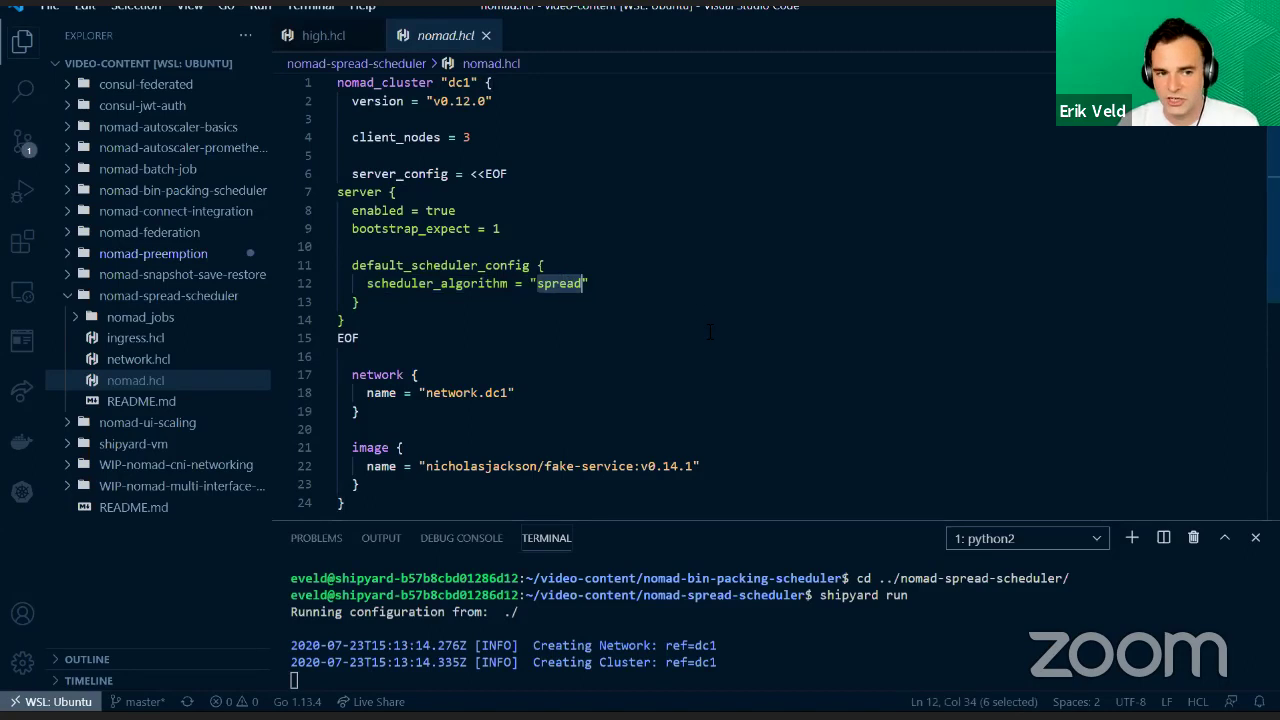
{"action": "left_click", "coordinate": [630, 288]}
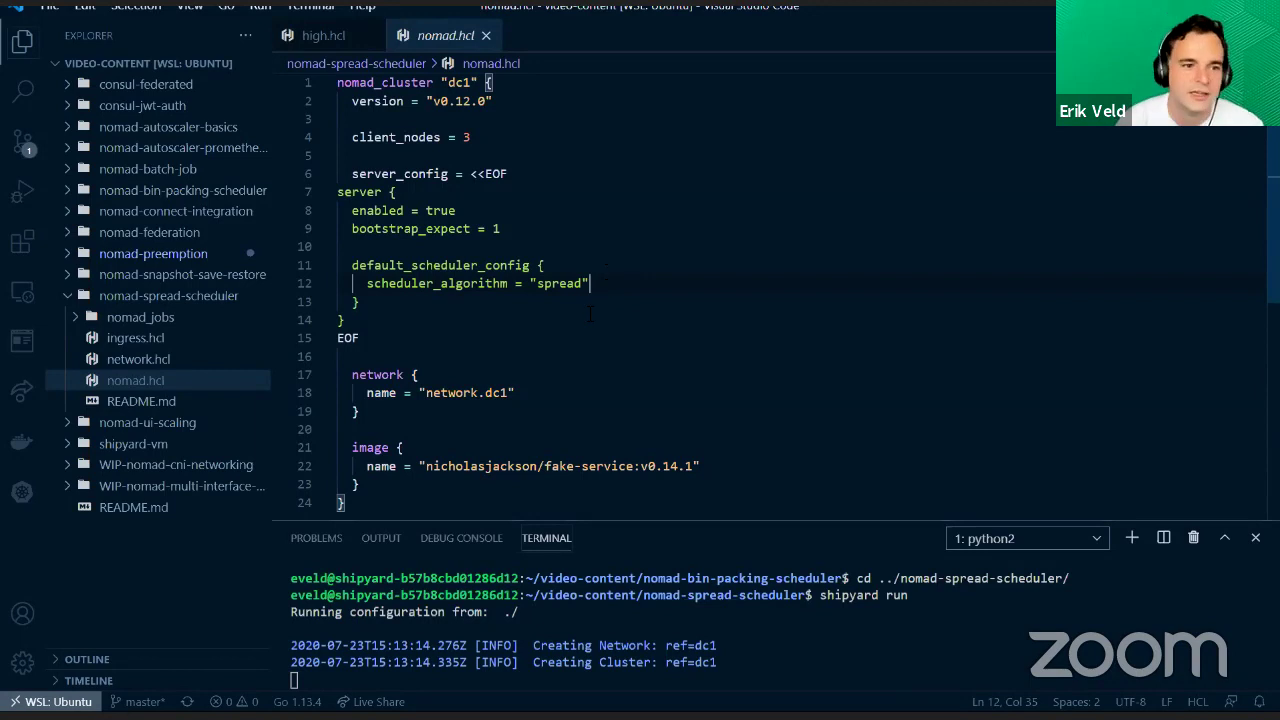
{"action": "key", "text": "Up"}
{"action": "scroll", "coordinate": [578, 314], "scroll_direction": "down", "scroll_amount": 4}
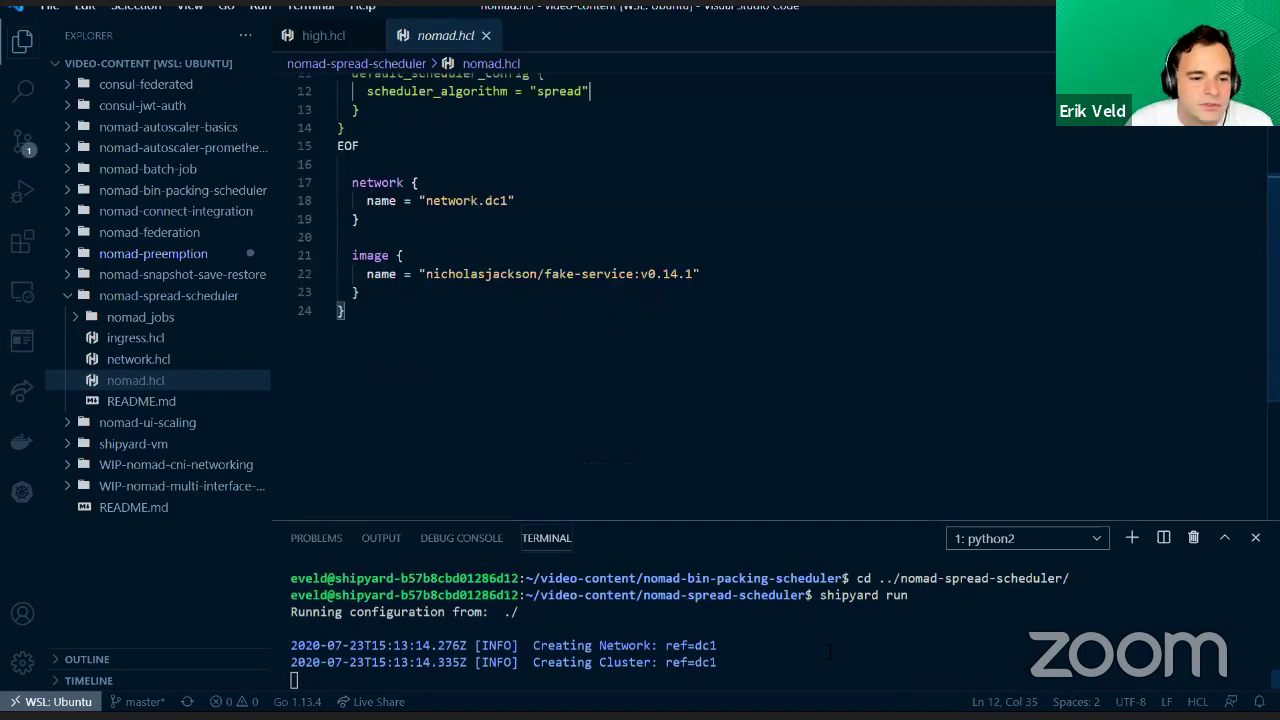
{"action": "scroll", "coordinate": [577, 371], "scroll_direction": "up", "scroll_amount": 3}
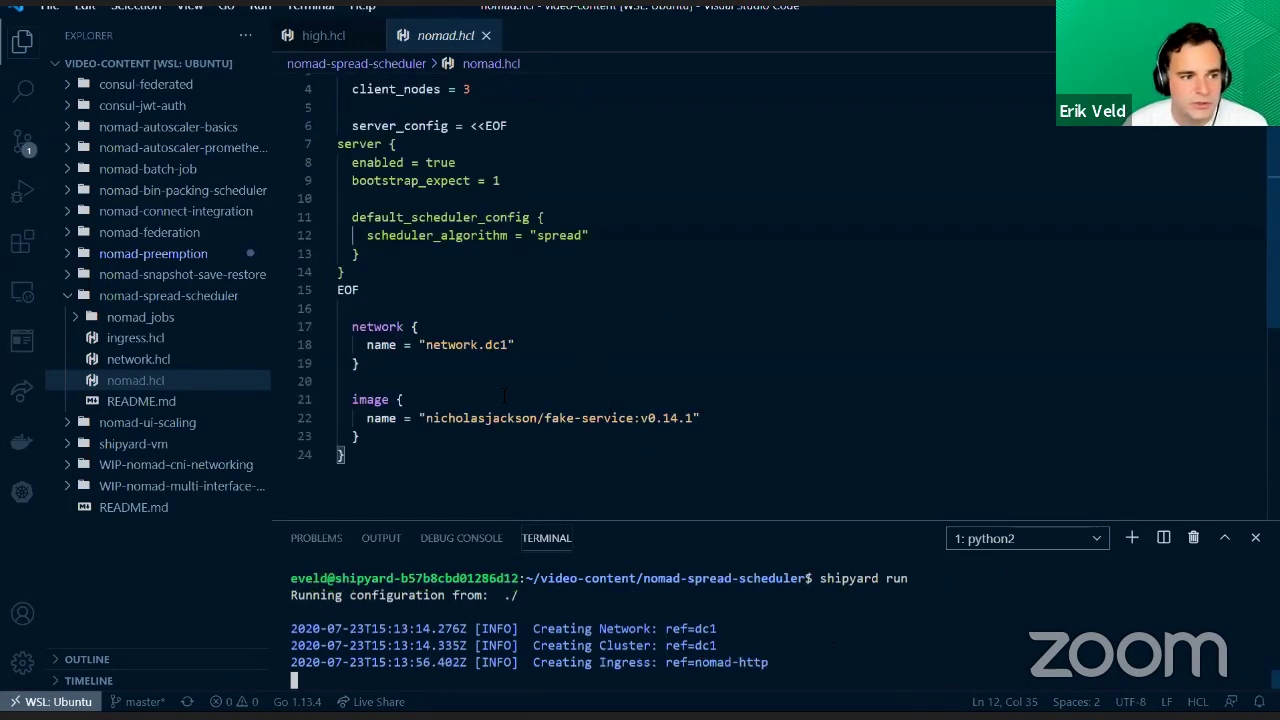
- Open a.hcl, b.hcl and c.hcl from the spread scheduler's nomad_jobs folder and examine their group and count definitions
{"action": "left_click", "coordinate": [142, 318]}
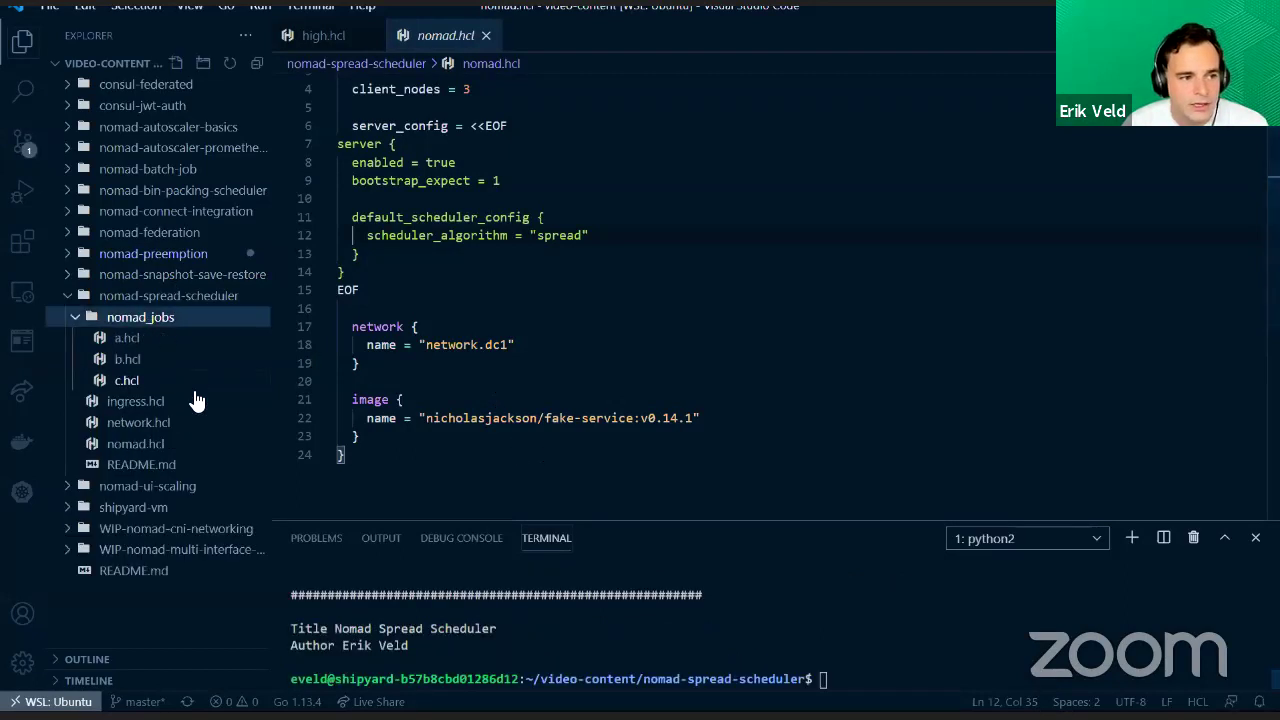
{"action": "left_click", "coordinate": [123, 345]}
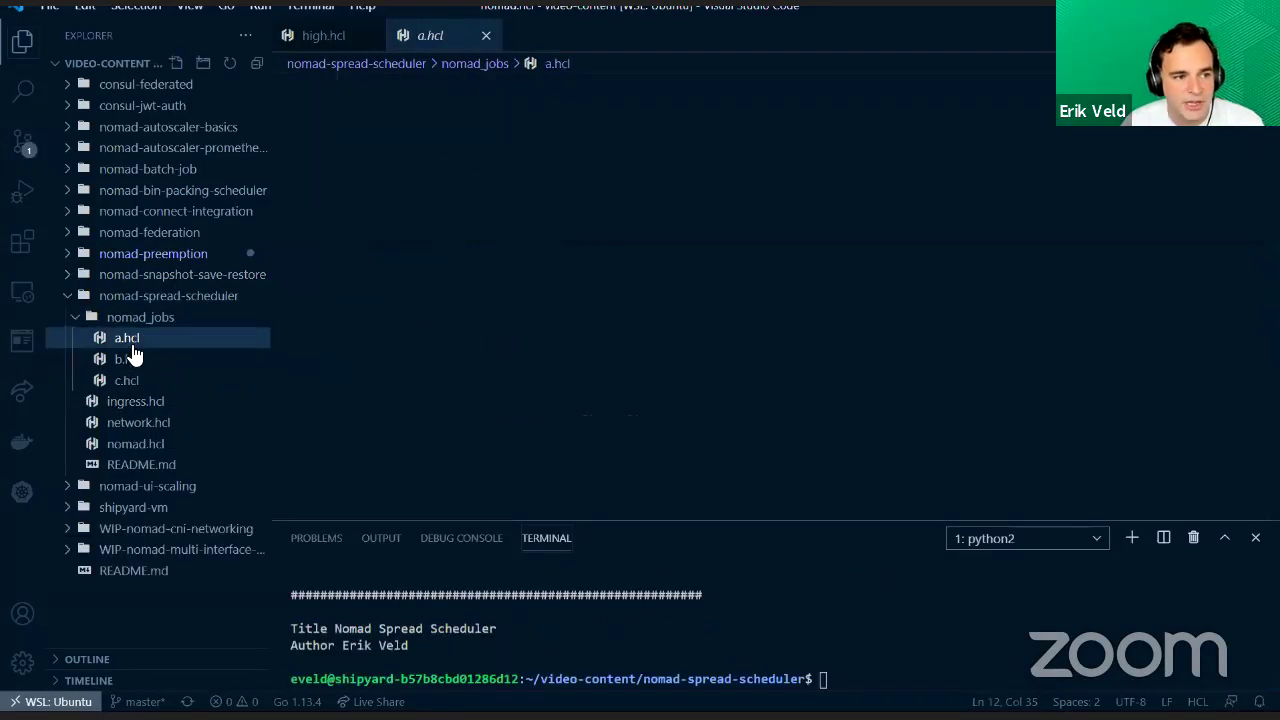
{"action": "left_click_drag", "start_coordinate": [382, 156], "coordinate": [535, 195]}
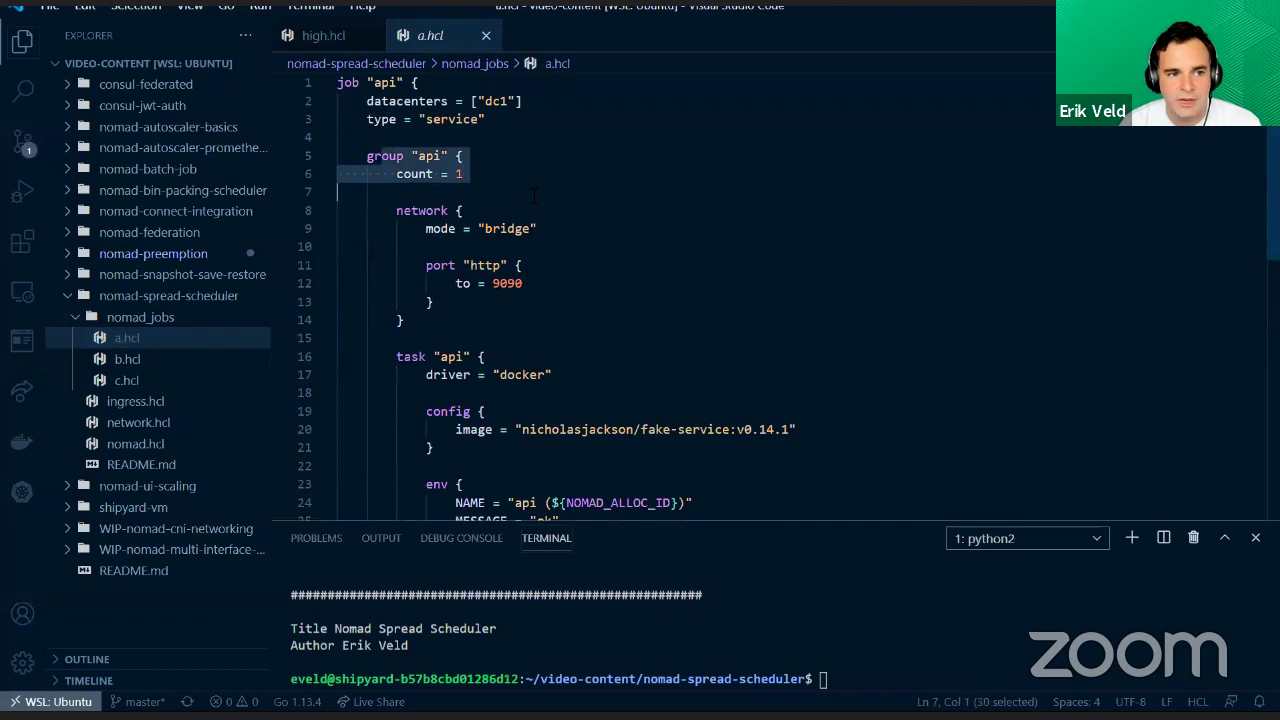
{"action": "left_click", "coordinate": [127, 359]}
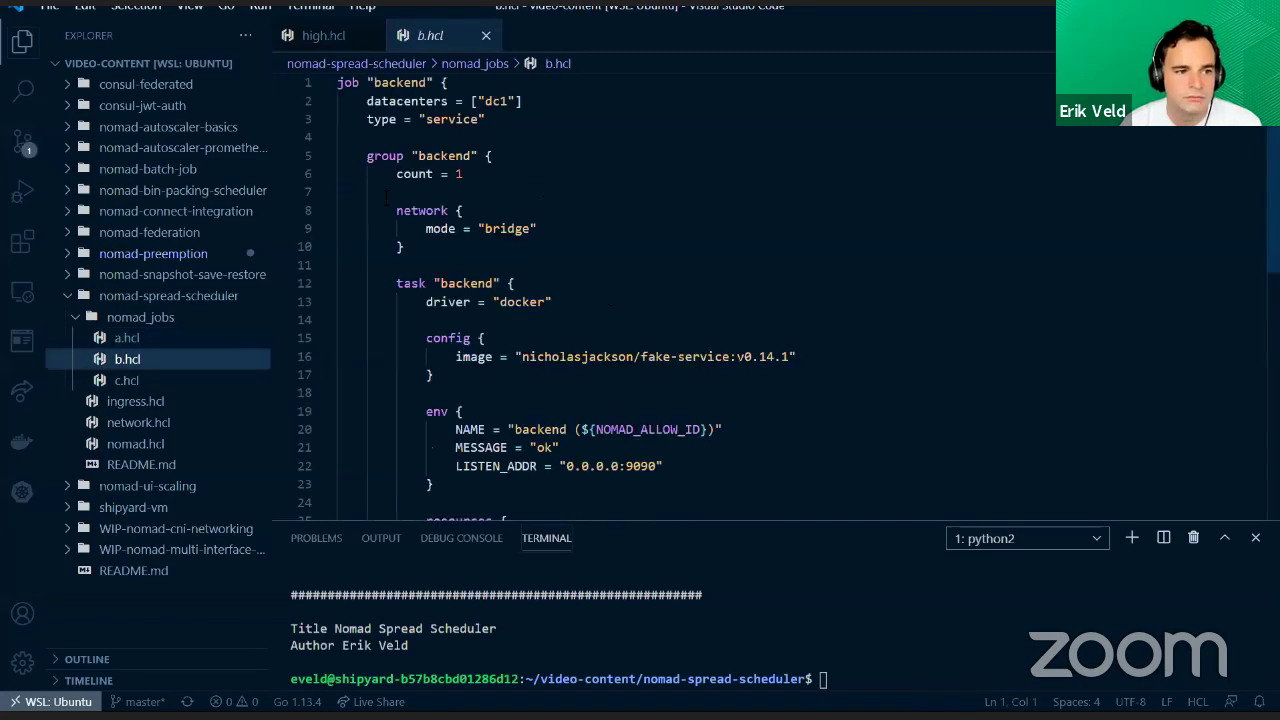
{"action": "left_click", "coordinate": [127, 380]}
{"action": "left_click_drag", "start_coordinate": [412, 156], "coordinate": [555, 197]}
{"action": "left_click", "coordinate": [555, 197]}
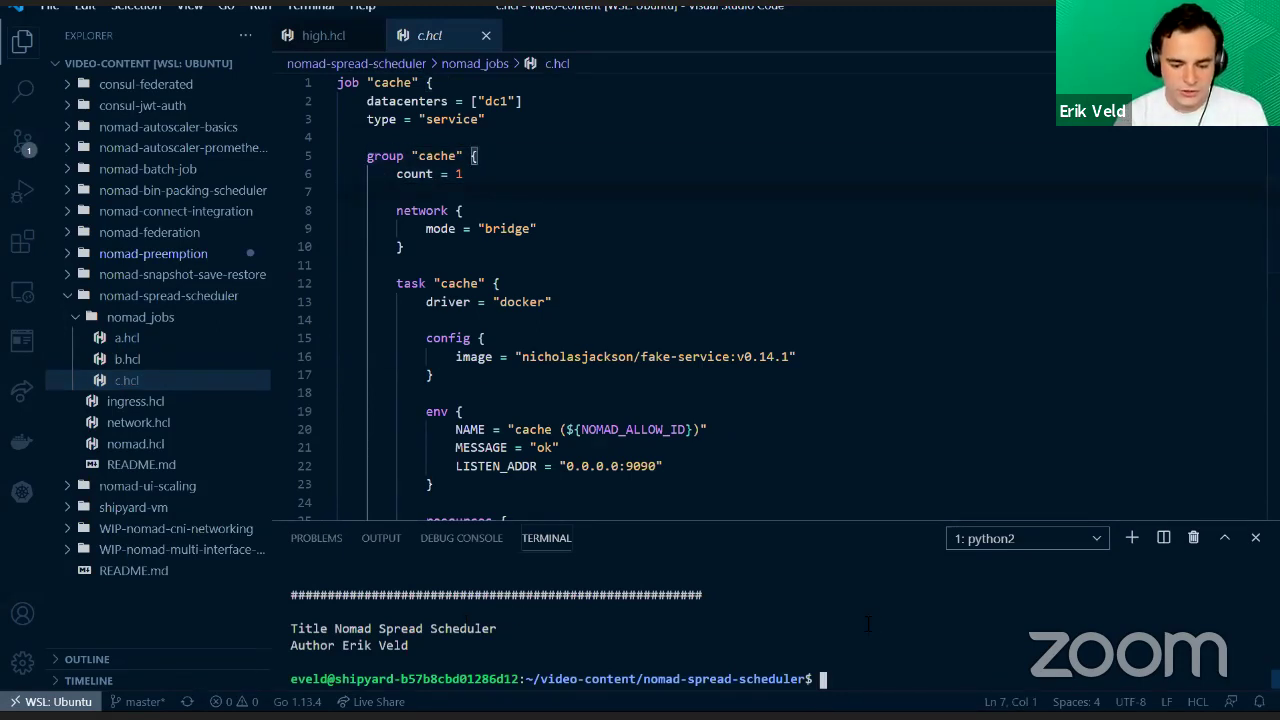
{"action": "type", "text": "export"}
{"action": "key", "text": "BackSpace"}
{"action": "key", "text": "BackSpace"}
{"action": "key", "text": "BackSpace"}
{"action": "key", "text": "BackSpace"}
{"action": "key", "text": "BackSpace"}
{"action": "key", "text": "BackSpace"}
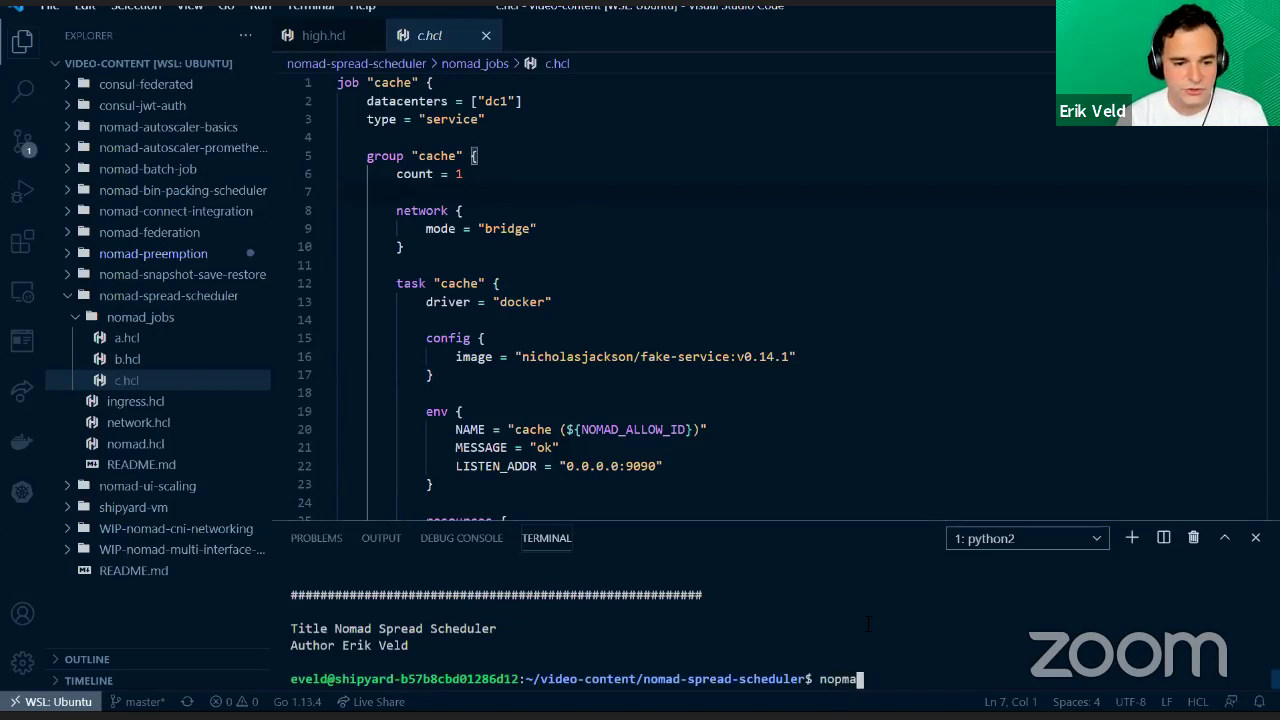
- Recall nomad run nomad_jobs/a.hcl from the command history and run it to schedule the api job
{"action": "key", "text": "ctrl+r"}
{"action": "type", "text": "nomad run"}
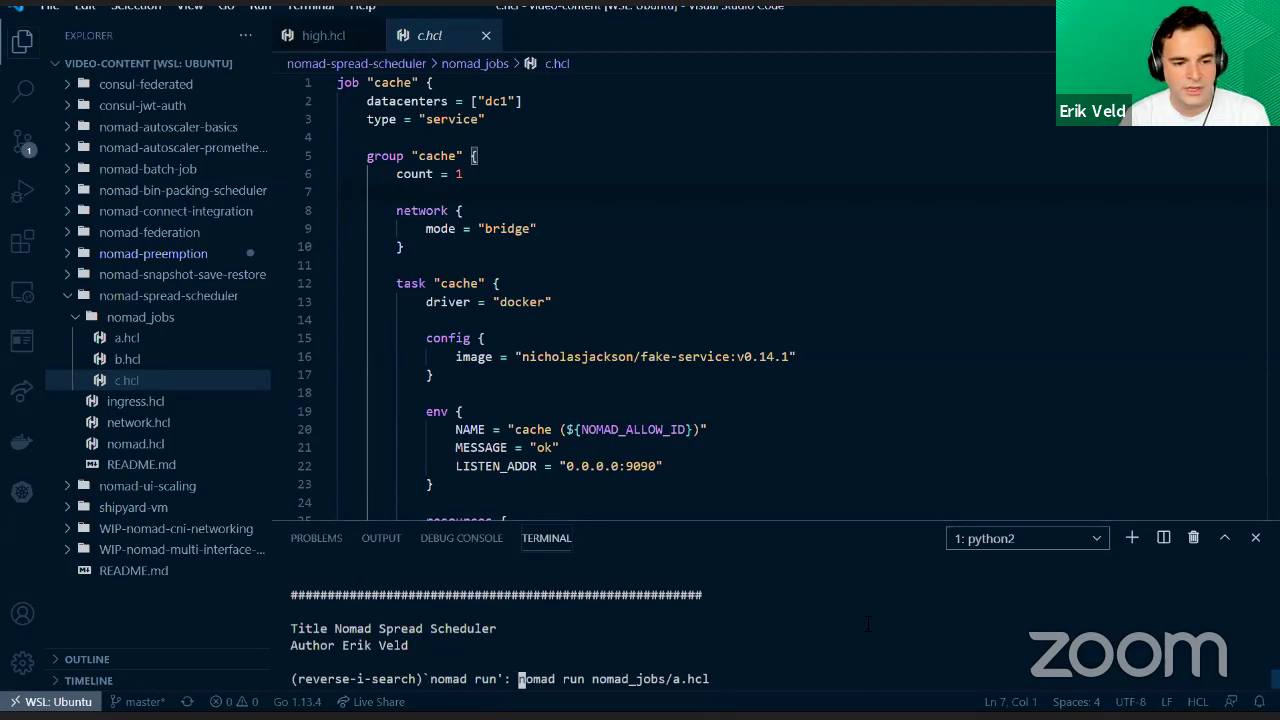
{"action": "key", "text": "Return"}
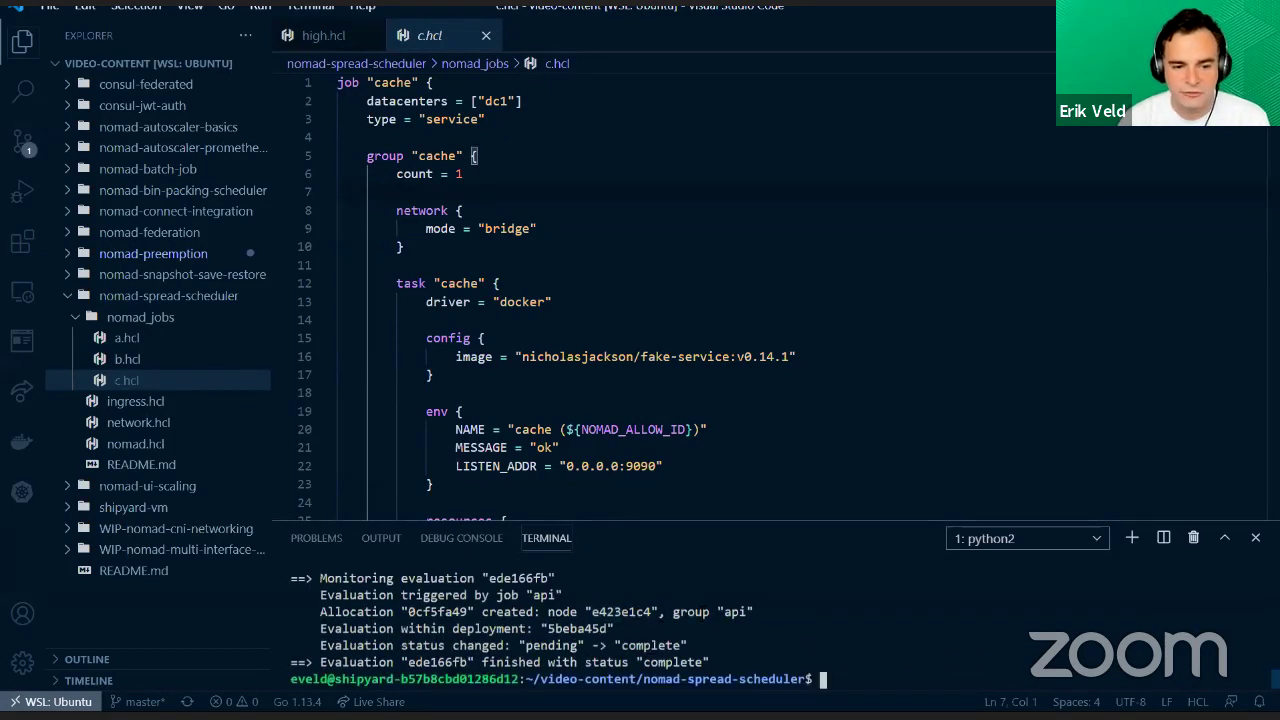
- Schedule the backend job with nomad run nomad_jobs/b.hcl and highlight the node ID in its allocation output
{"action": "key", "text": "Up"}
{"action": "key", "text": "Left"}
{"action": "key", "text": "Left"}
{"action": "key", "text": "Left"}
{"action": "key", "text": "Left"}
{"action": "key", "text": "BackSpace"}
{"action": "type", "text": "b"}
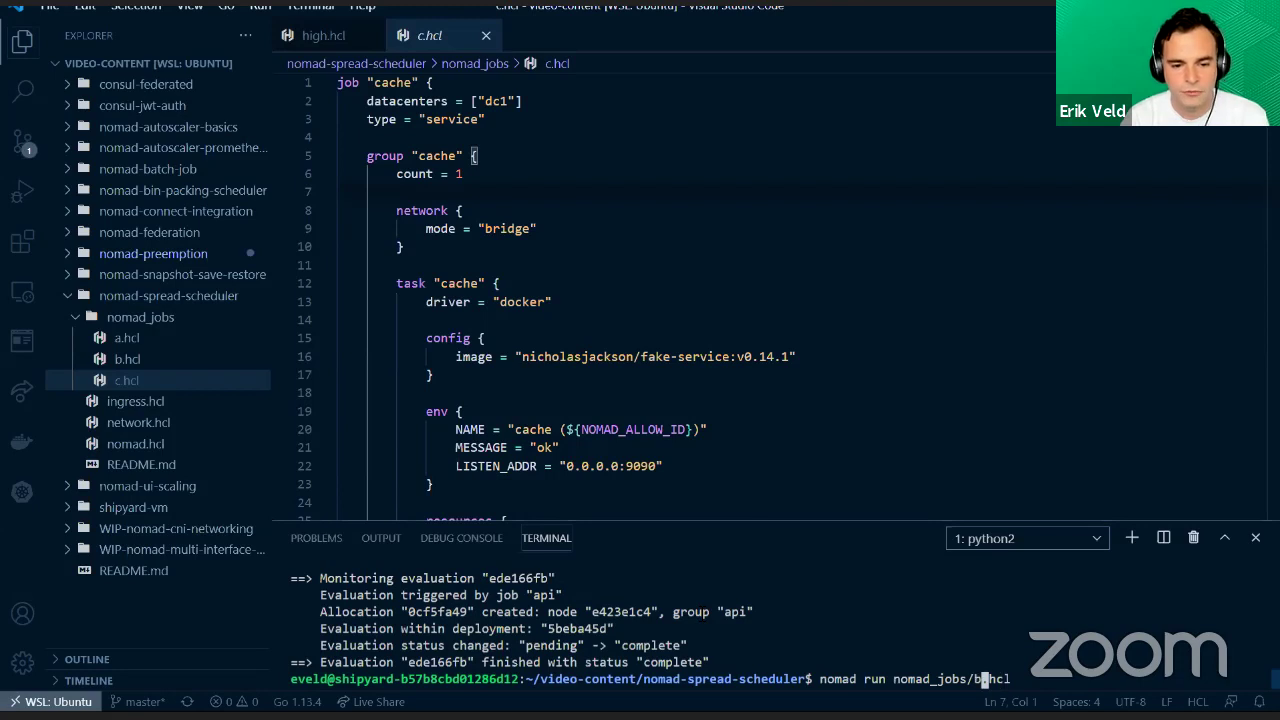
{"action": "key", "text": "Return"}
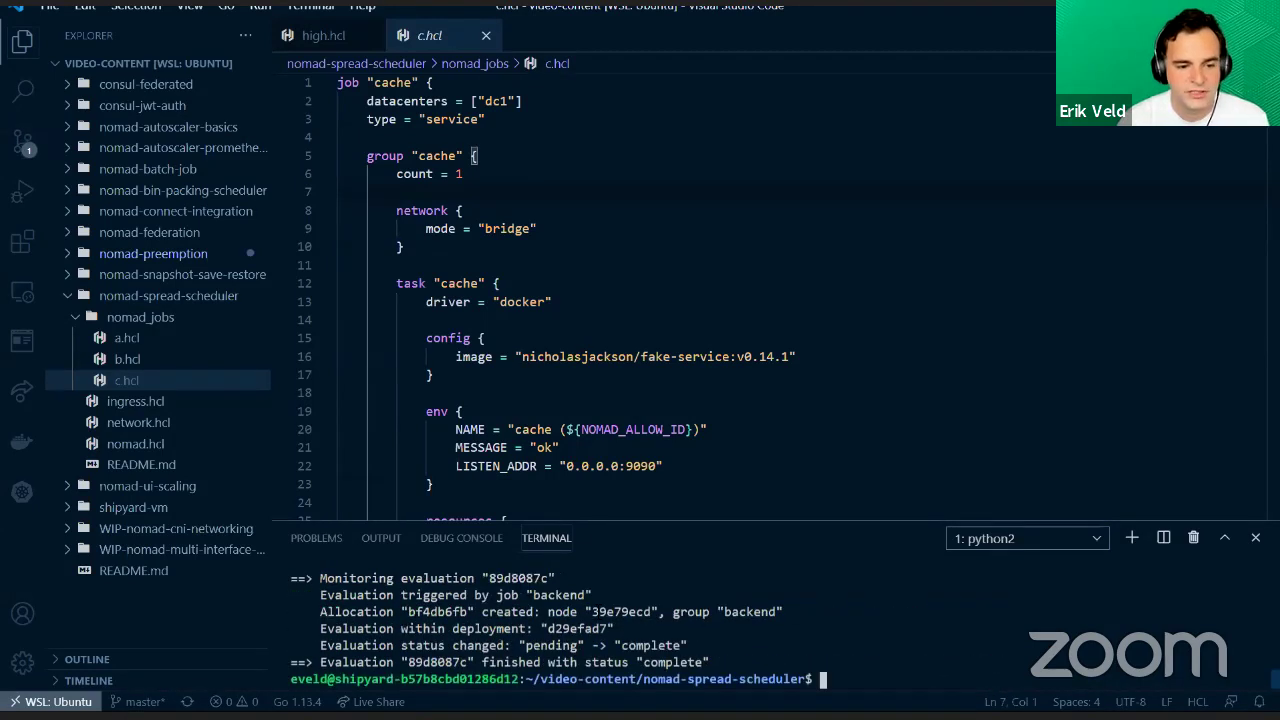
{"action": "left_click_drag", "start_coordinate": [585, 612], "coordinate": [664, 612]}
{"action": "left_click", "coordinate": [786, 632]}
- Schedule the cache job with nomad run nomad_jobs/c.hcl
{"action": "key", "text": "Up"}
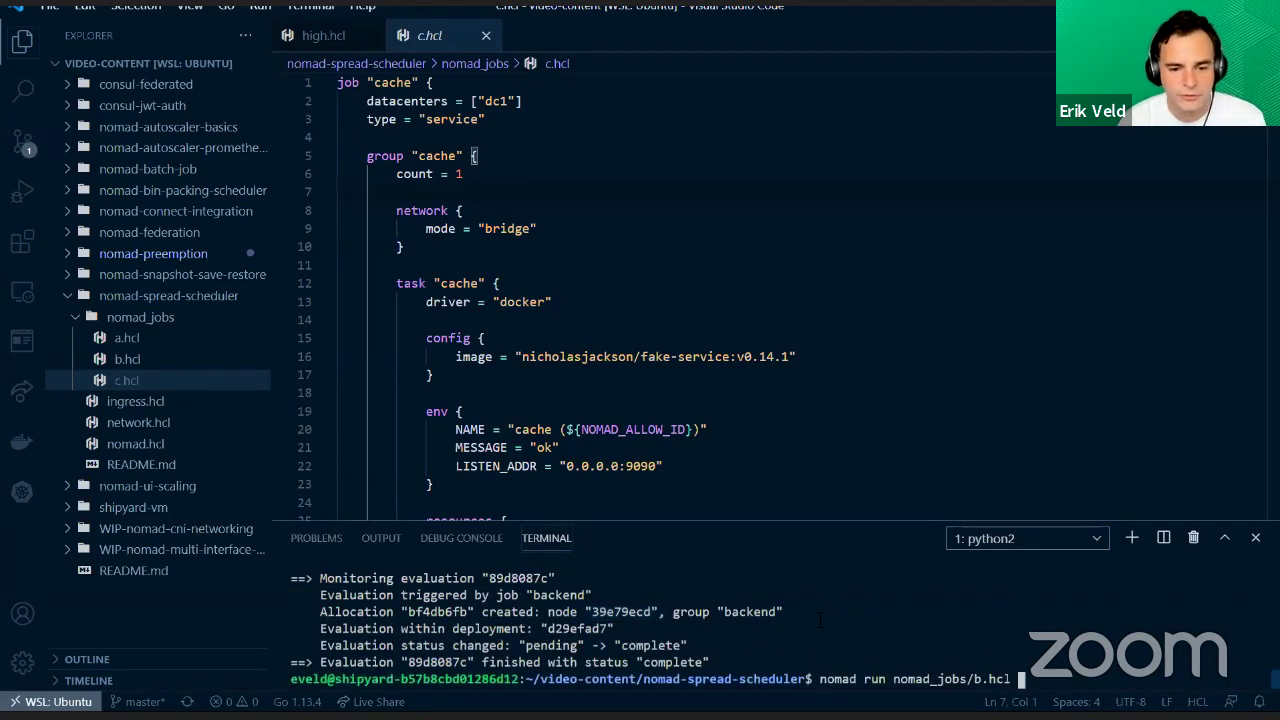
{"action": "key", "text": "Left"}
{"action": "key", "text": "Left"}
{"action": "key", "text": "Left"}
{"action": "key", "text": "Left"}
{"action": "key", "text": "BackSpace"}
{"action": "type", "text": "c"}
{"action": "key", "text": "Return"}
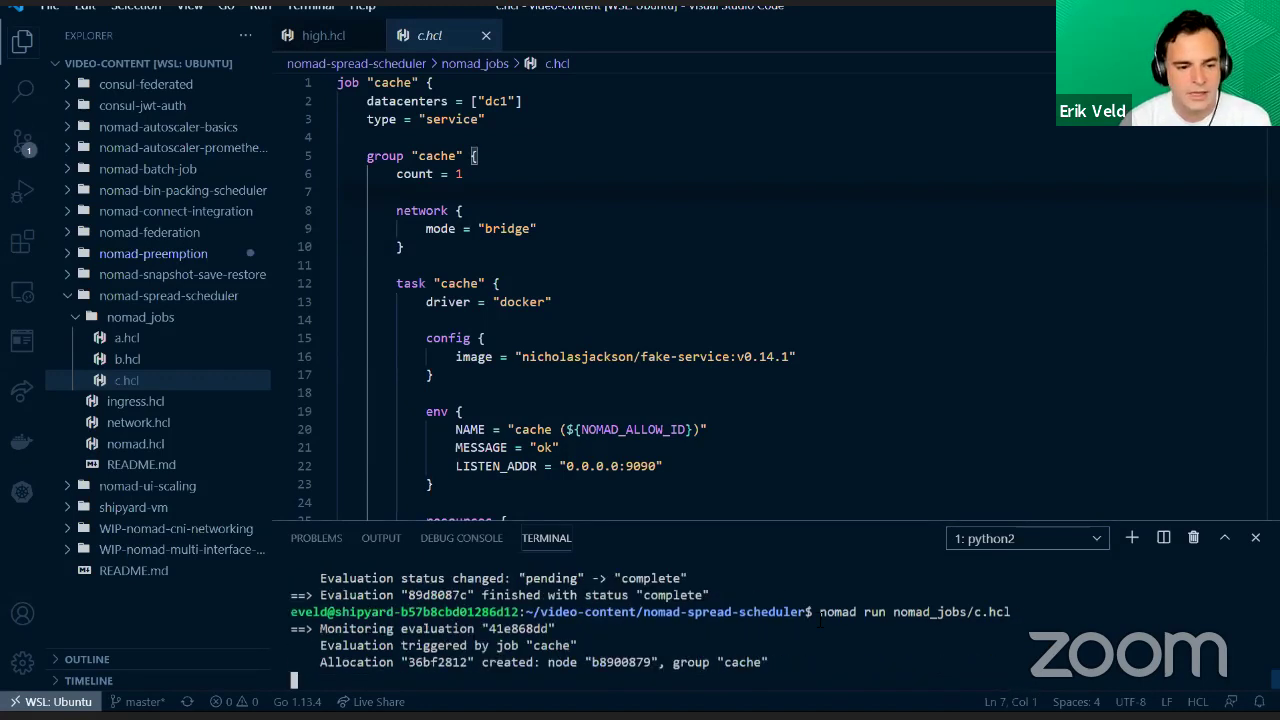
- Highlight the node ID in the cache job's allocation output to check where it was placed
{"action": "left_click_drag", "start_coordinate": [518, 612], "coordinate": [676, 612]}
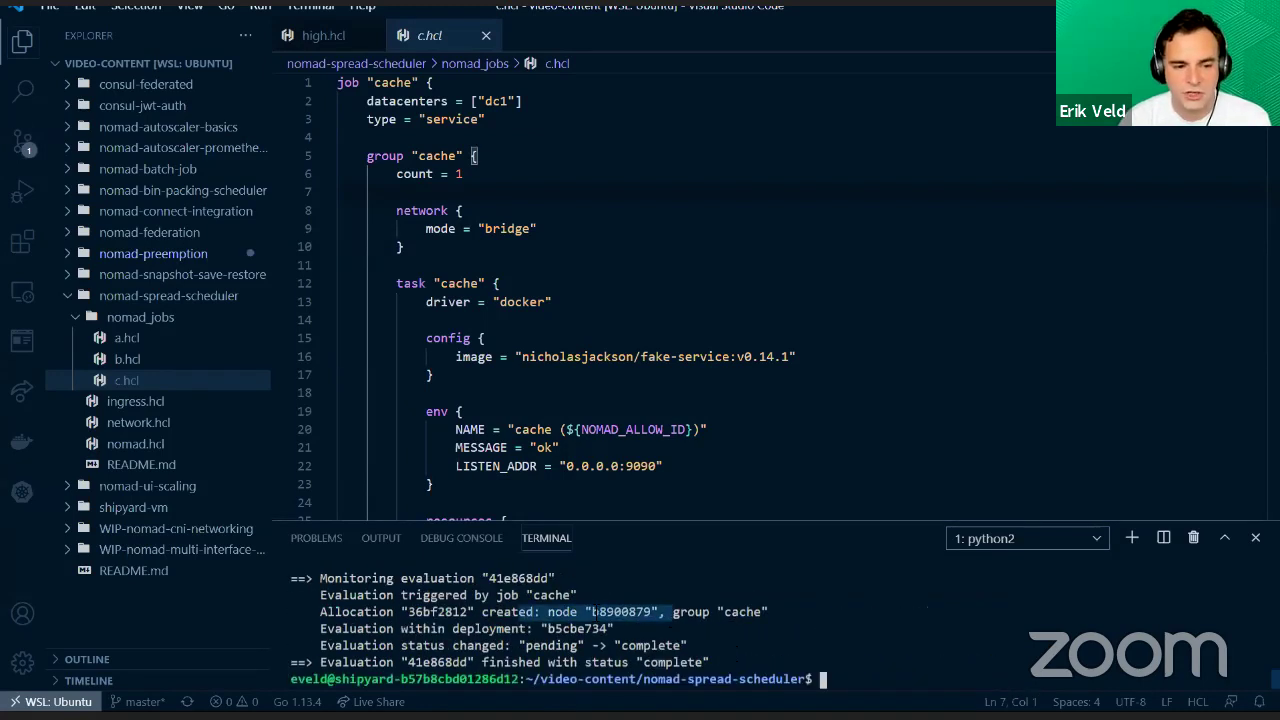
{"action": "double_click", "coordinate": [600, 612]}
{"action": "key", "text": "ctrl+c"}
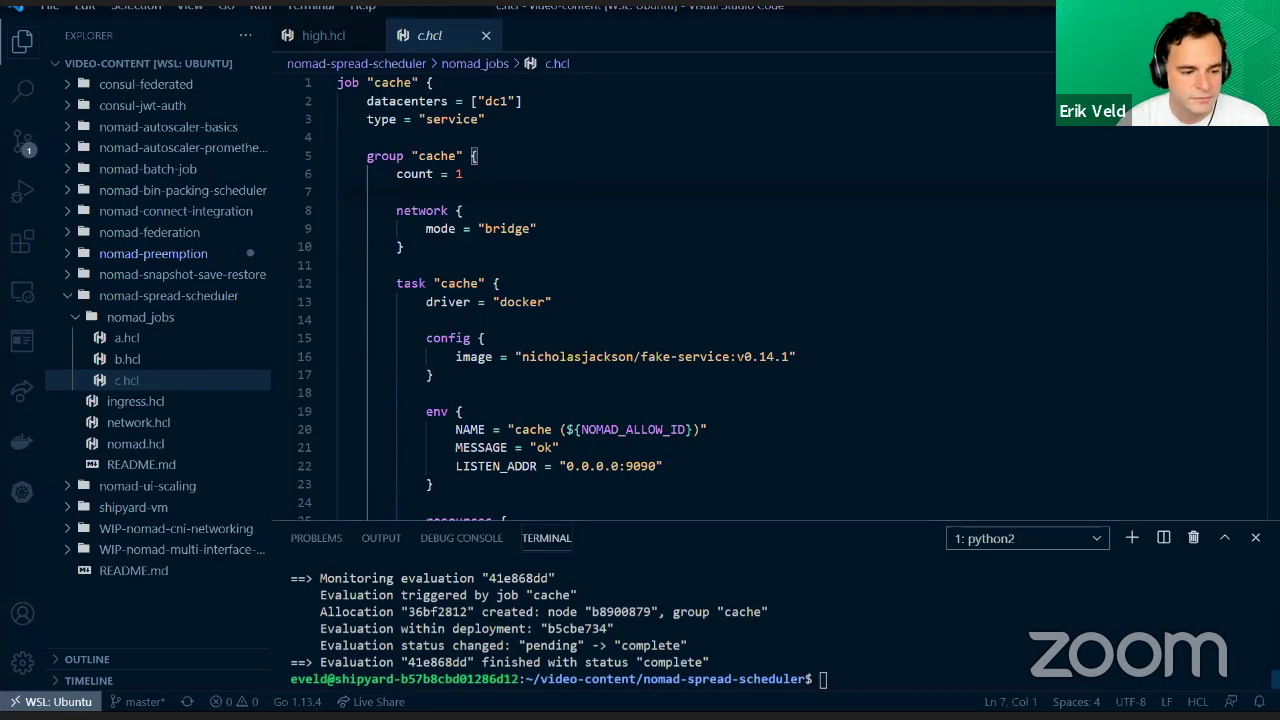
- Switch to the Nomad web UI, open the Clients list and reload it to examine the allocations per client
{"action": "key", "text": "alt+Tab"}
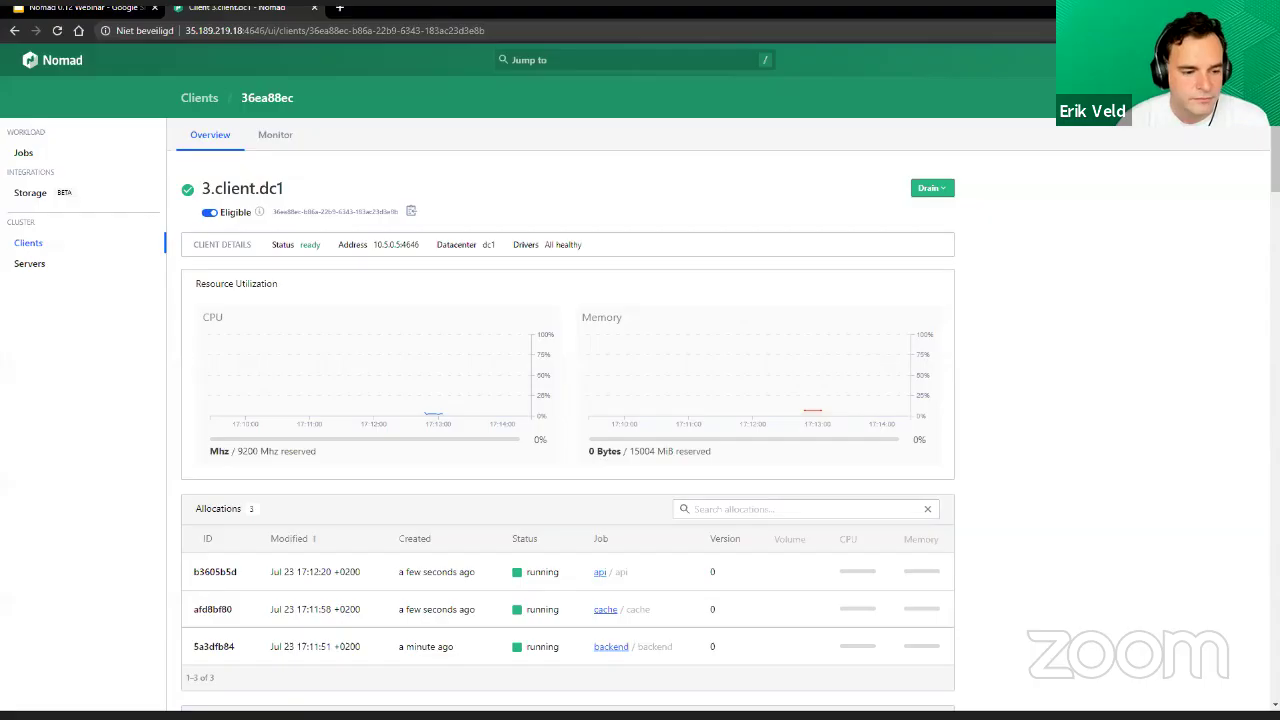
{"action": "left_click", "coordinate": [46, 247]}
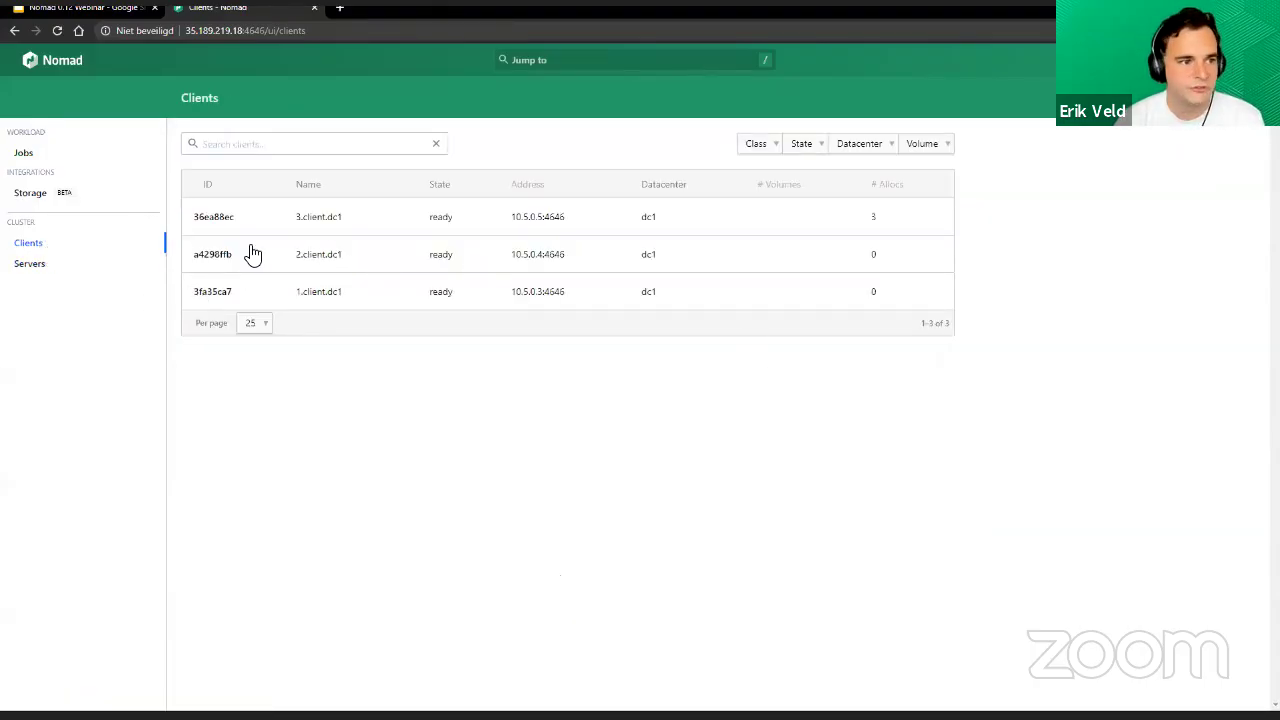
{"action": "key", "text": "F5"}
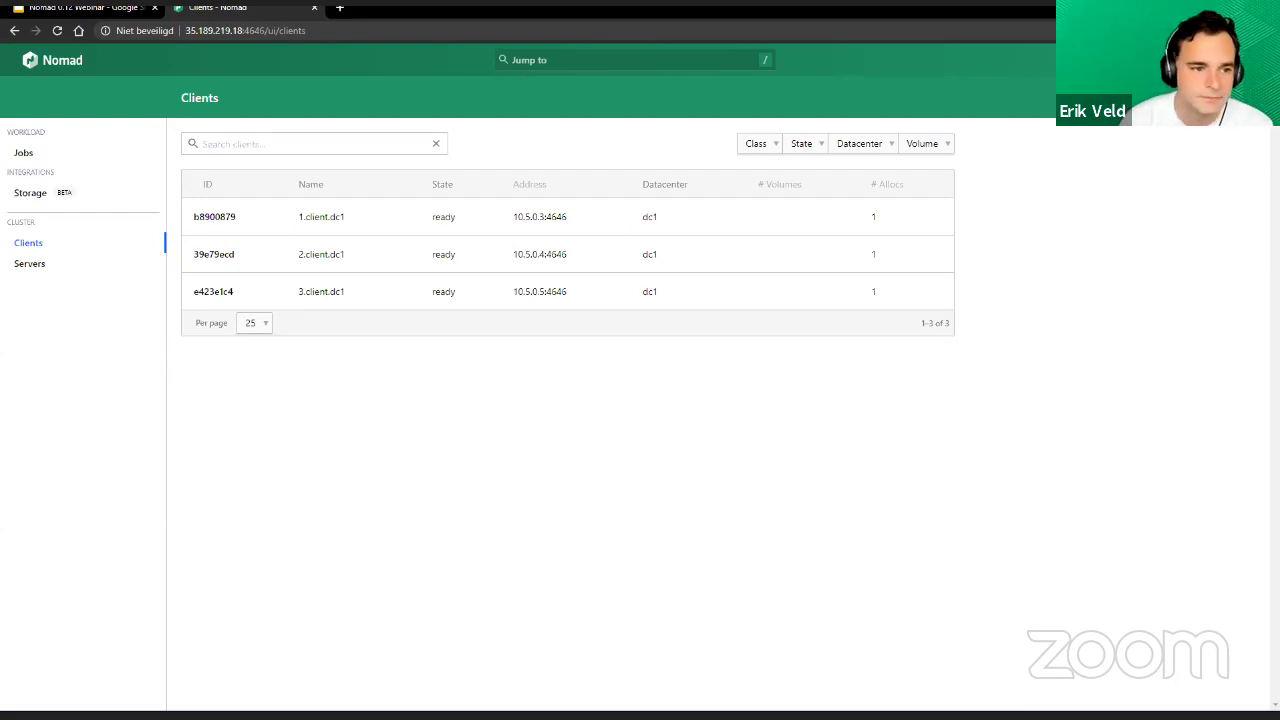
- Switch back to the Visual Studio Code terminal and tear down the spread scheduler cluster with shipyard destroy
{"action": "key", "text": "alt+Tab"}
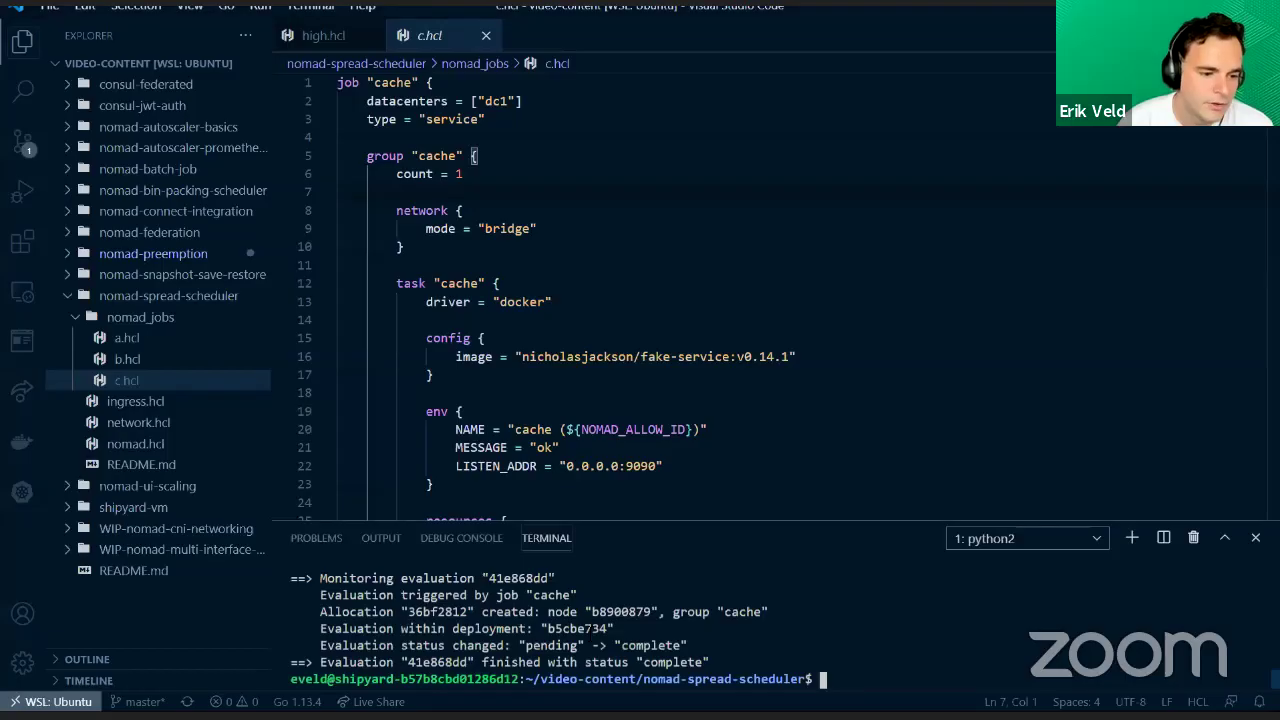
{"action": "type", "text": "shipoy"}
{"action": "key", "text": "BackSpace"}
{"action": "key", "text": "BackSpace"}
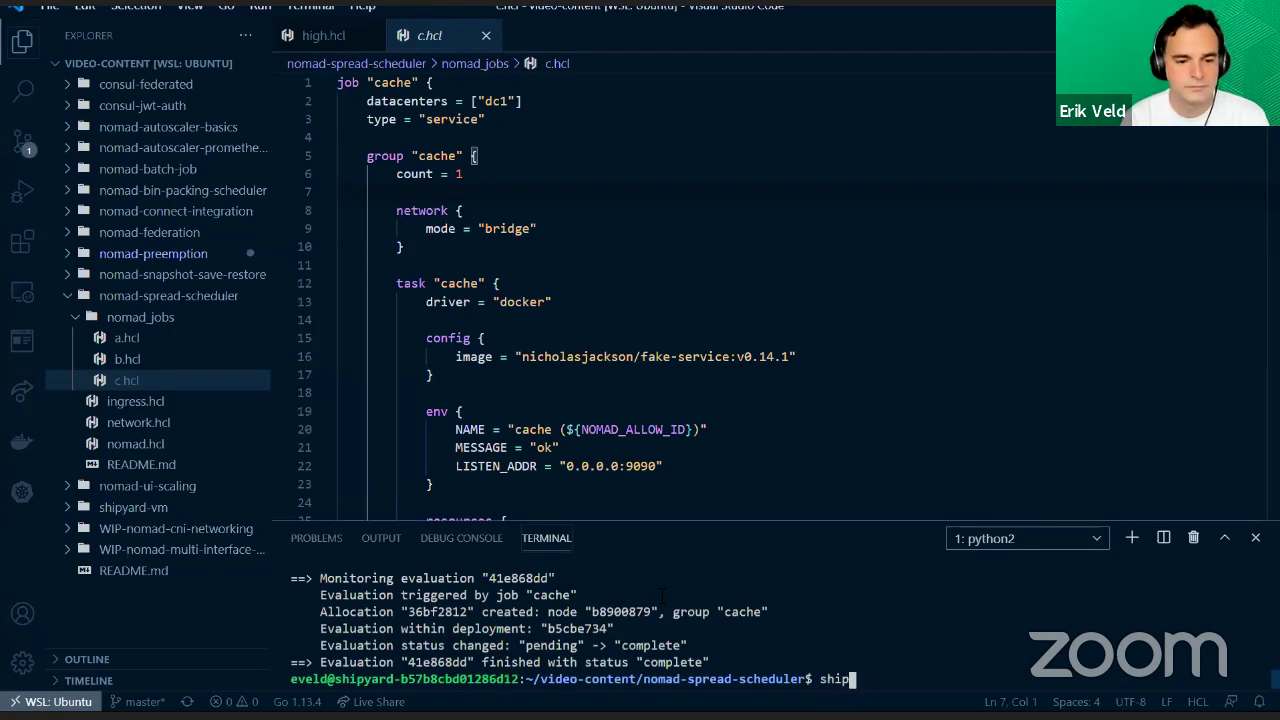
{"action": "type", "text": "yard destroy"}
{"action": "key", "text": "Return"}
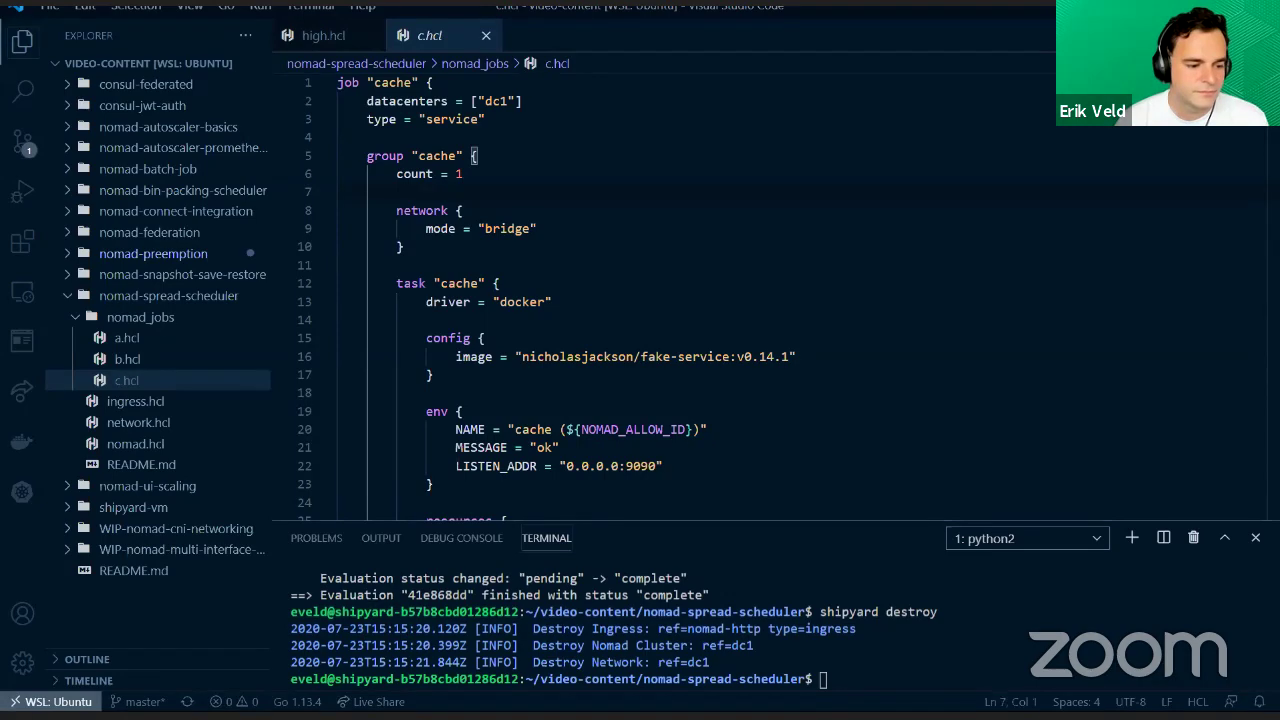
- Switch to the Google Slides presentation in the browser and advance from the Bin-Packing vs Spread Scheduling slide to the Job Scaling slide
{"action": "key", "text": "alt+Tab"}
{"action": "left_click", "coordinate": [96, 10]}
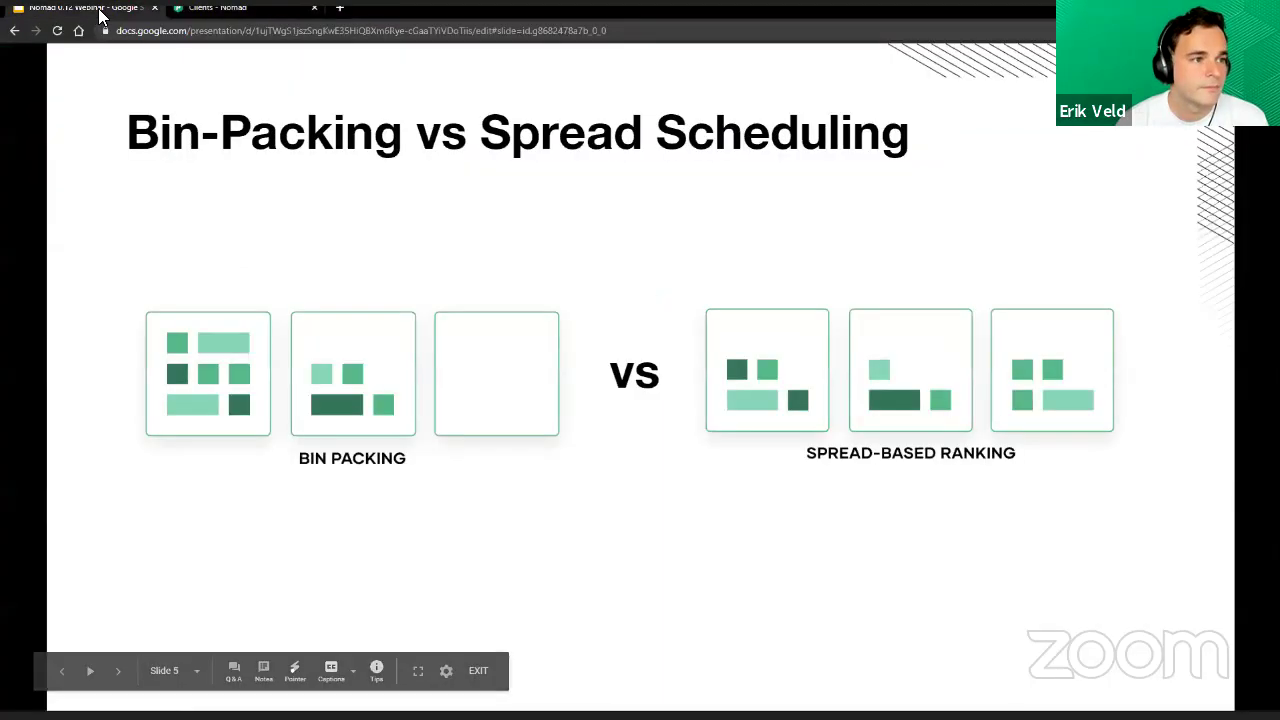
{"action": "left_click", "coordinate": [593, 311]}
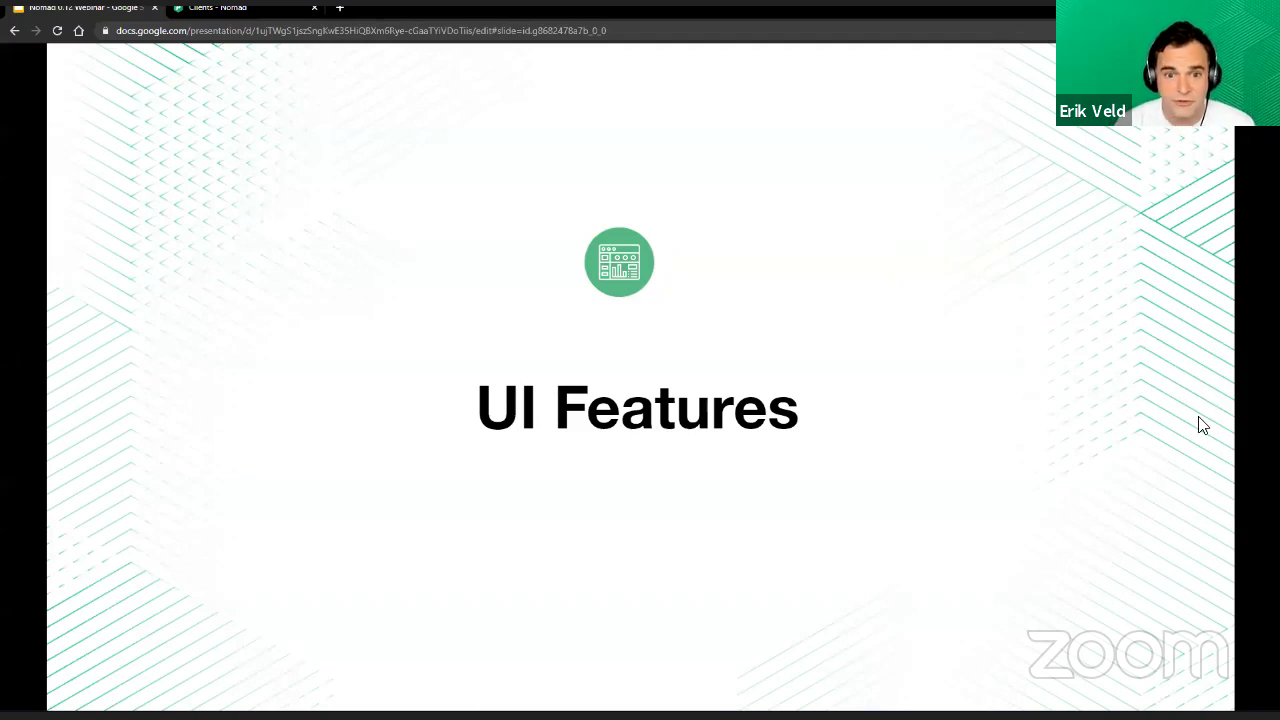
{"action": "key", "text": "Right"}
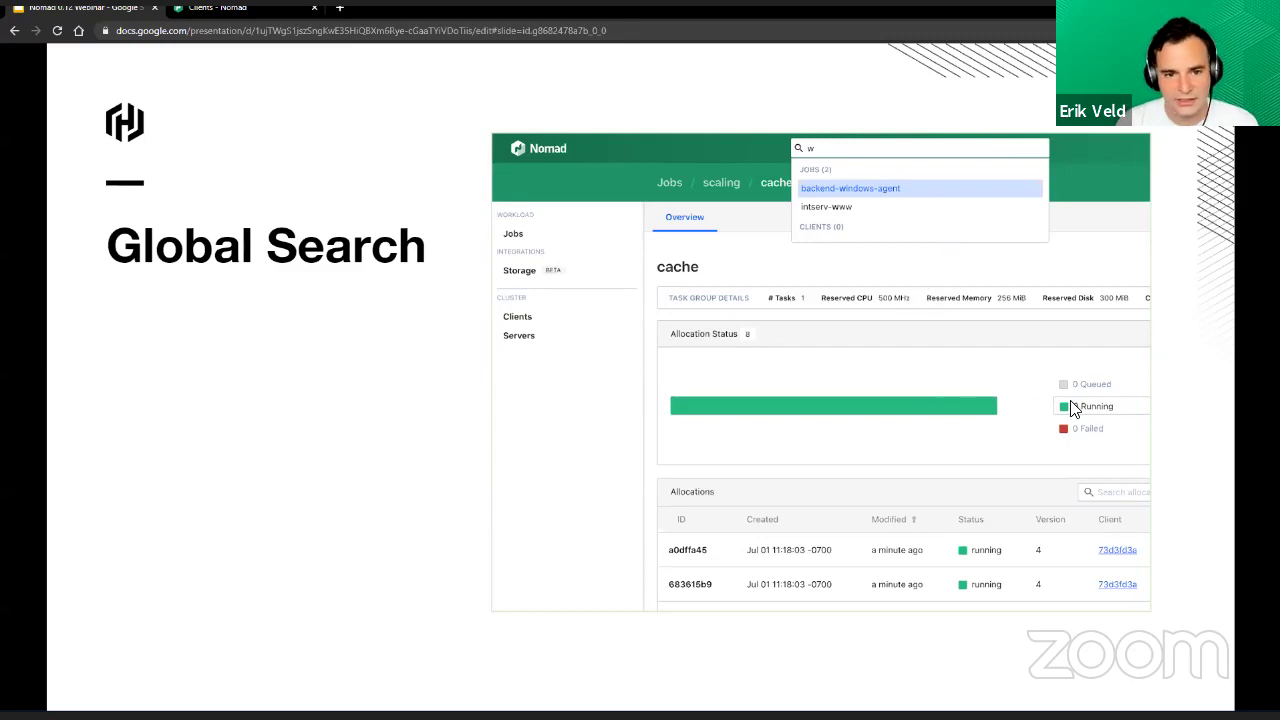
{"action": "left_click", "coordinate": [1014, 377]}
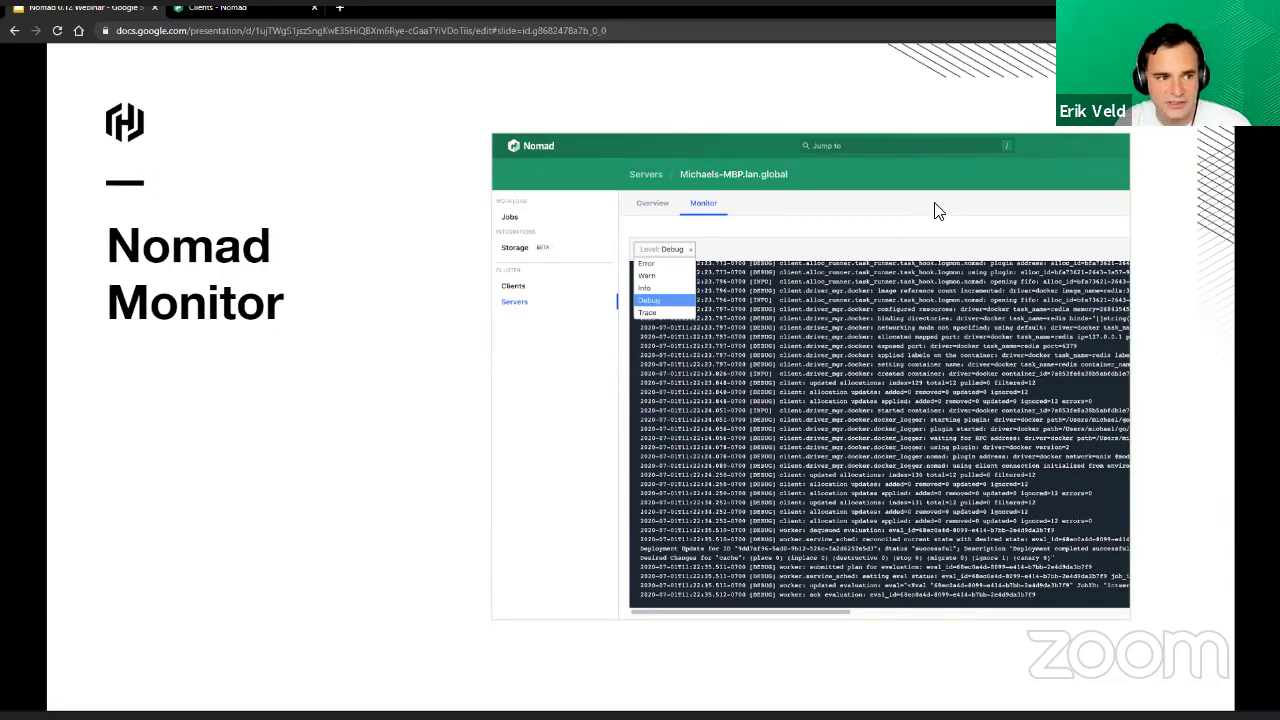
{"action": "key", "text": "Right"}
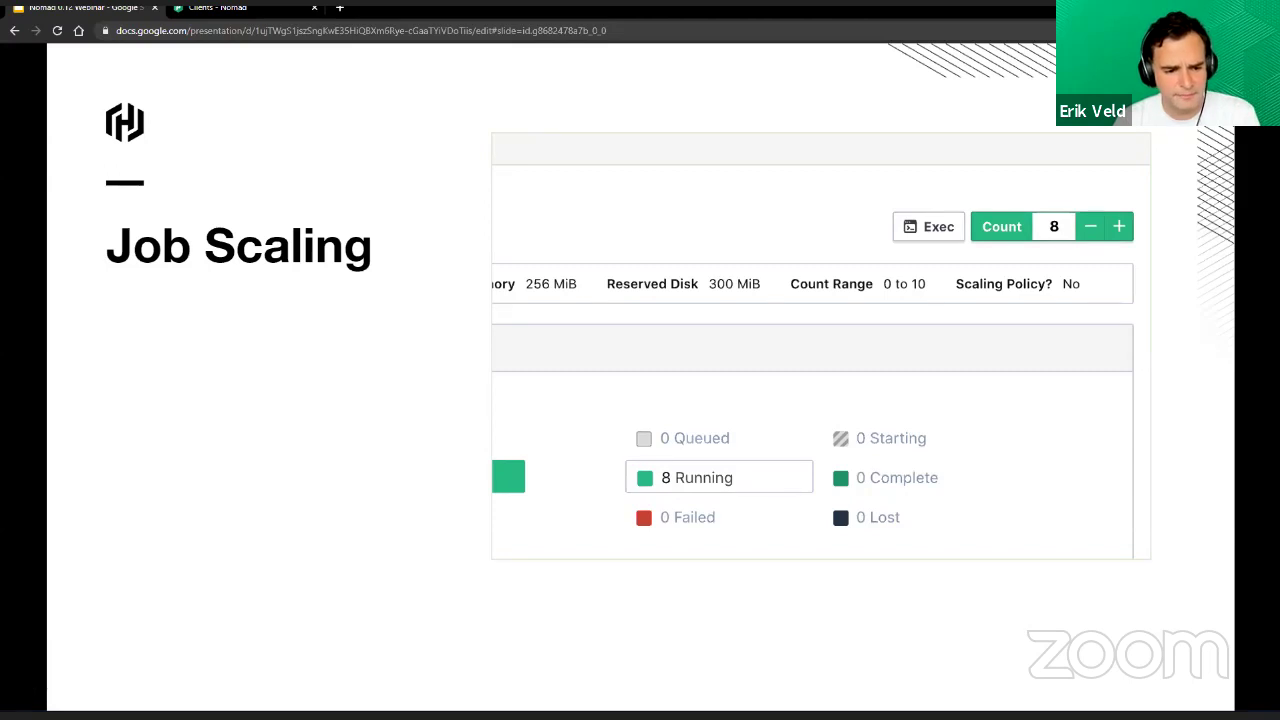
- Switch to the Visual Studio Code terminal, change to the ../nomad-ui-scaling/ directory and start its cluster with shipyard run
{"action": "key", "text": "alt+Tab"}
{"action": "type", "text": "cd ../"}
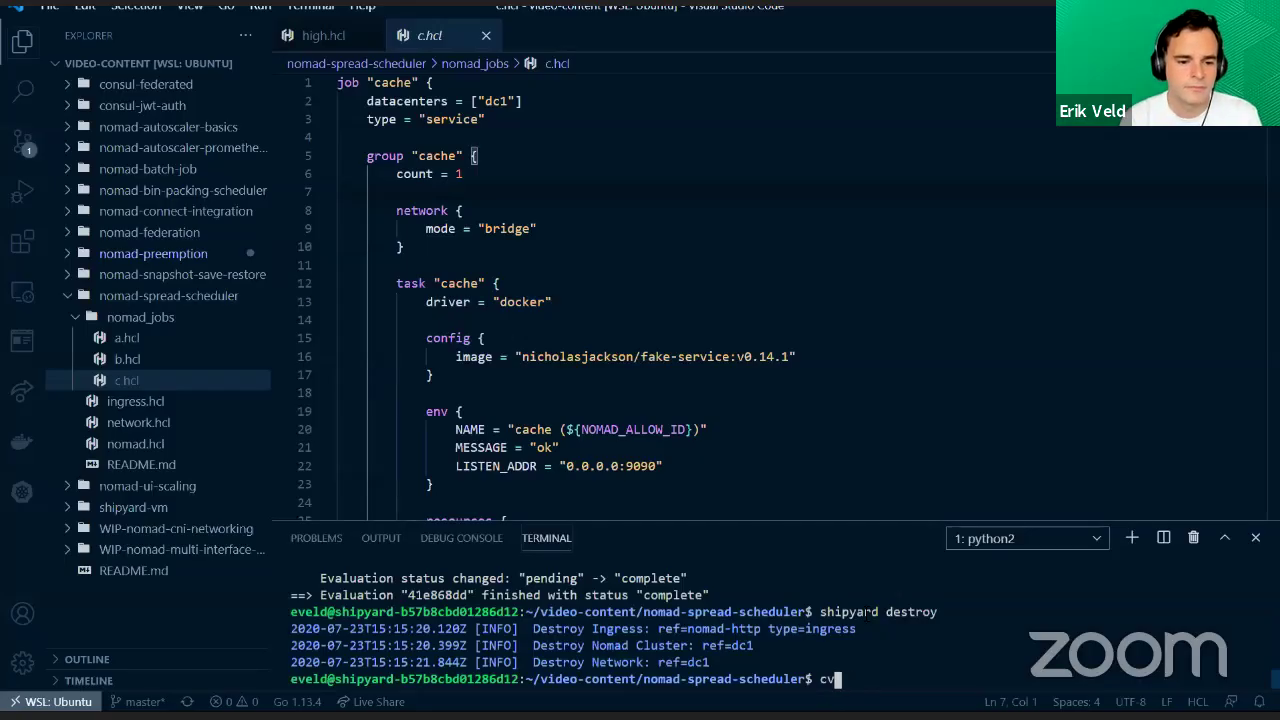
{"action": "type", "text": "nomad-ui"}
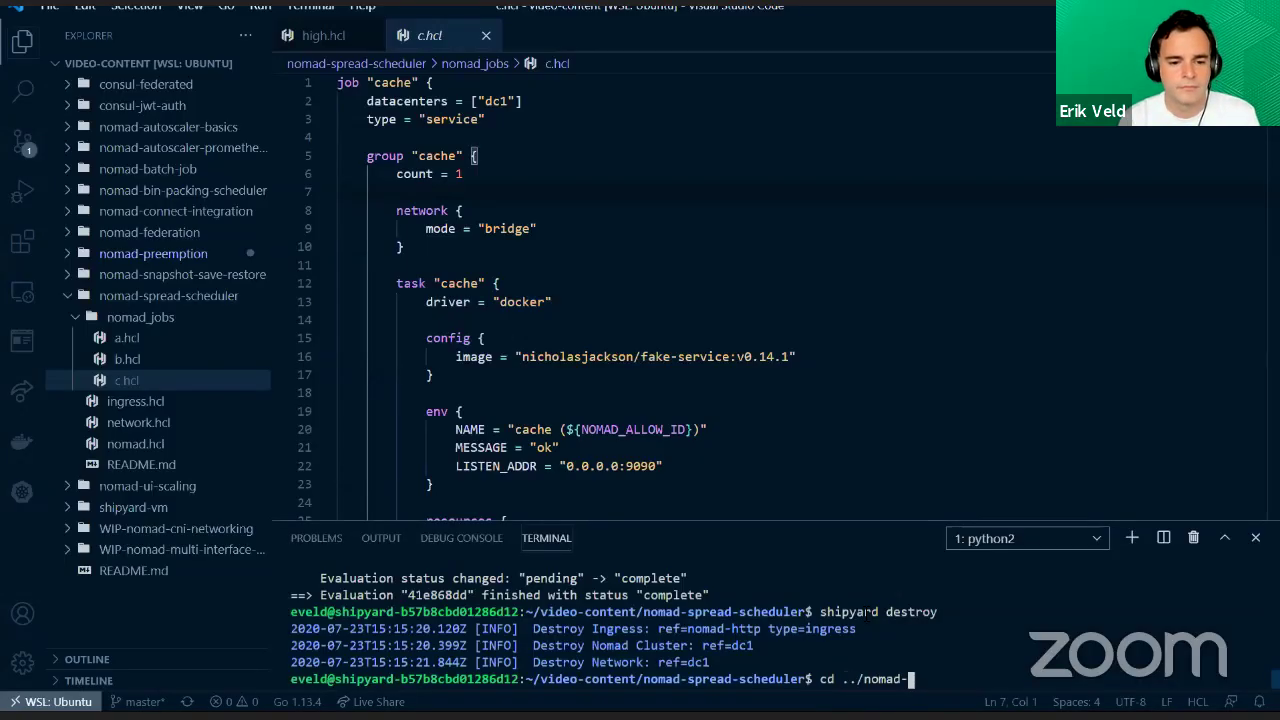
{"action": "key", "text": "Tab"}
{"action": "key", "text": "Return"}
{"action": "type", "text": "shipyard"}
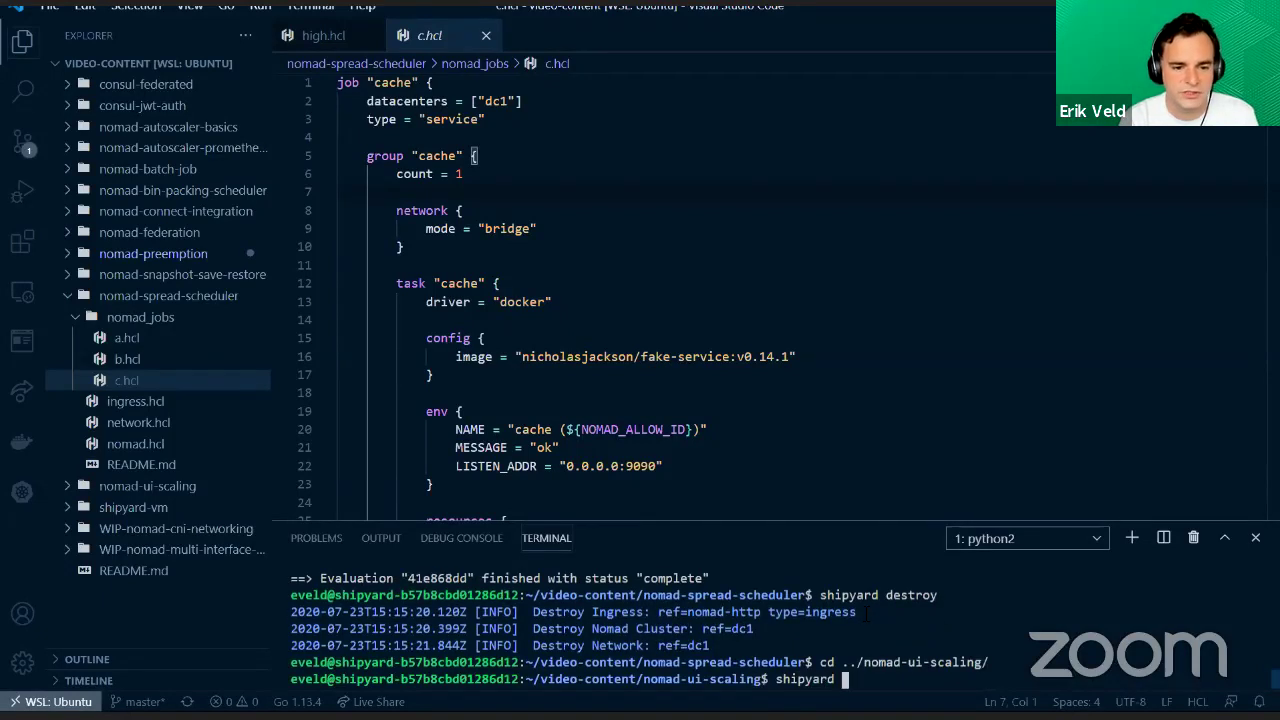
{"action": "type", "text": " run"}
{"action": "key", "text": "Return"}
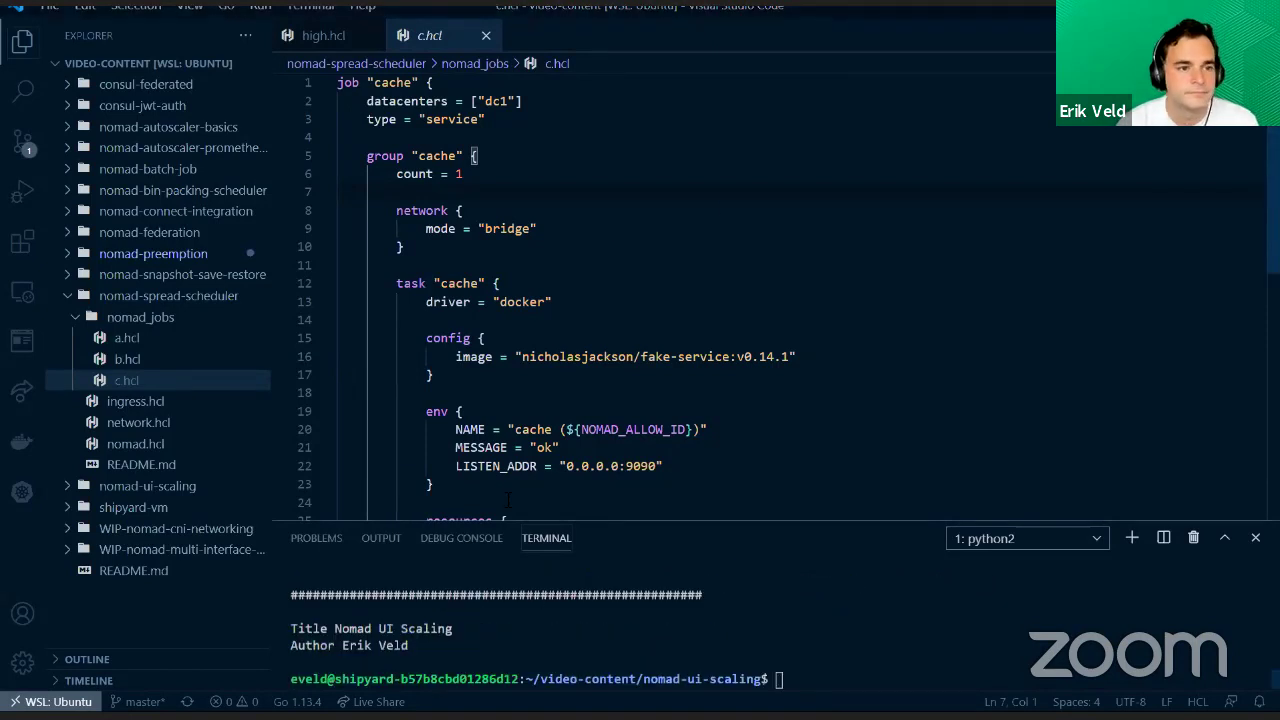
- Switch to the browser, reload the Nomad web UI and view the Jobs list of the new cluster
{"action": "key", "text": "alt+Tab"}
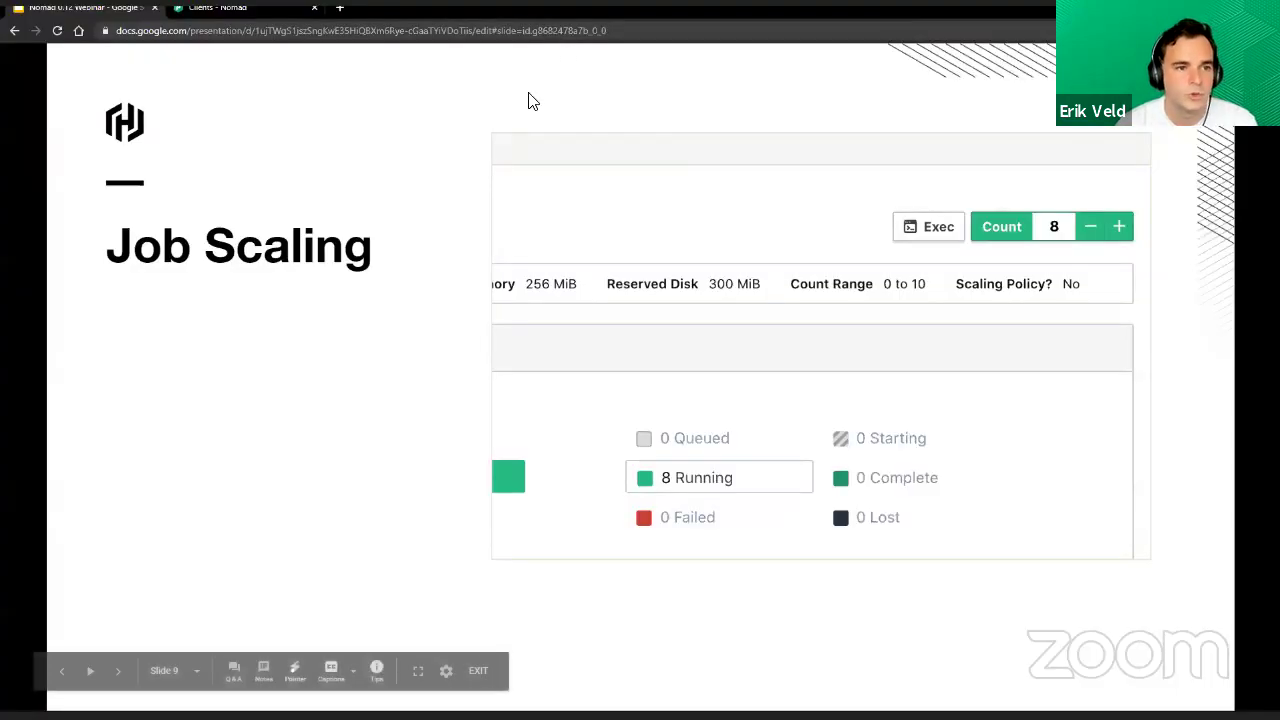
{"action": "key", "text": "Right"}
{"action": "key", "text": "alt+Left"}
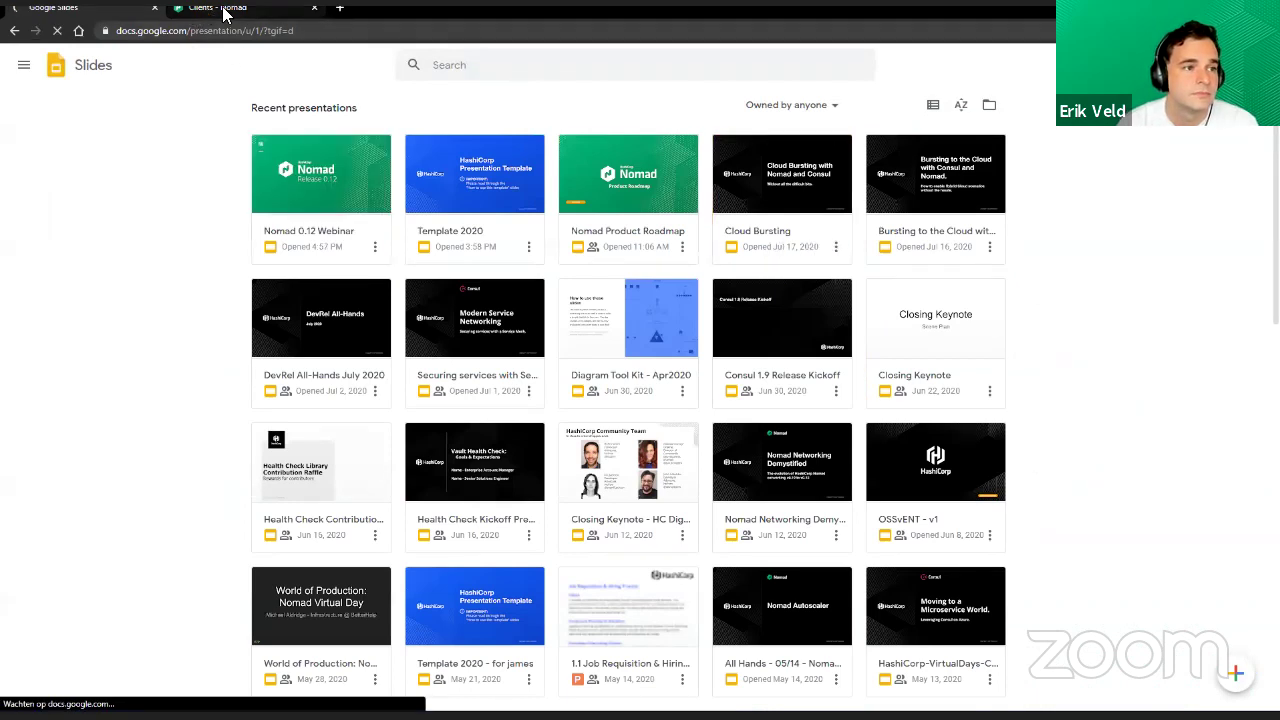
{"action": "left_click", "coordinate": [258, 15]}
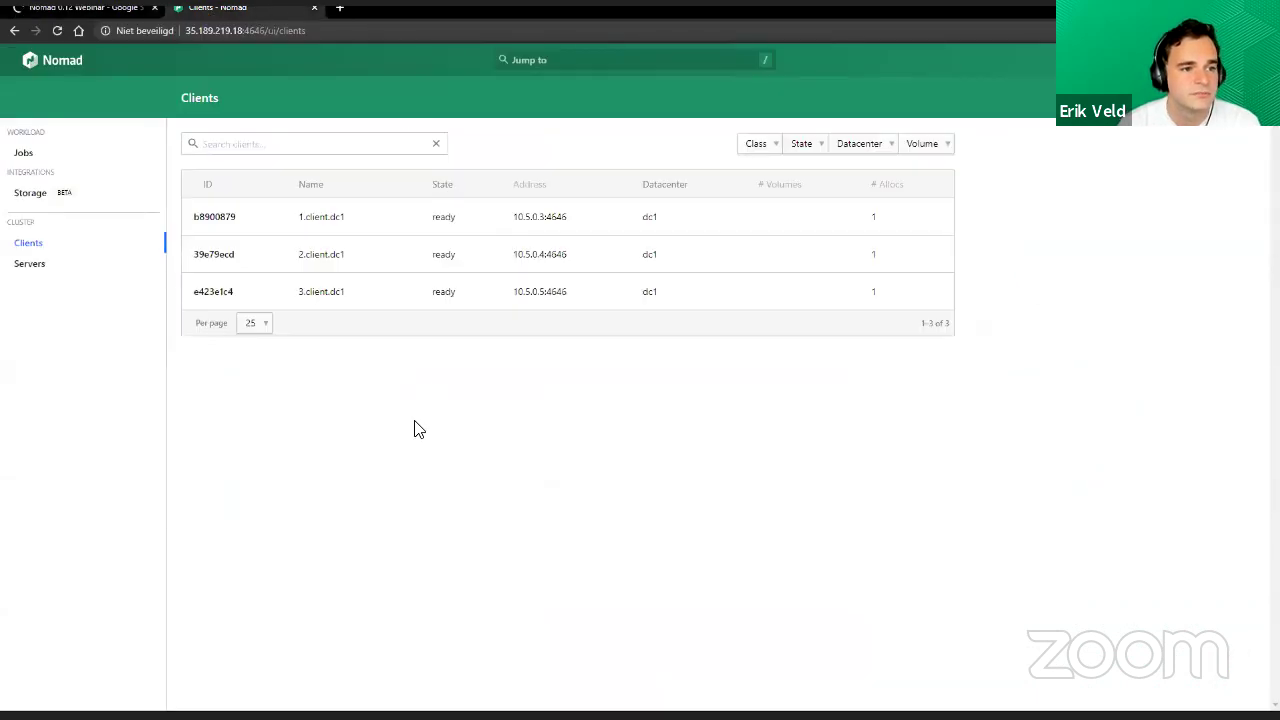
{"action": "key", "text": "F5"}
{"action": "left_click", "coordinate": [24, 154]}
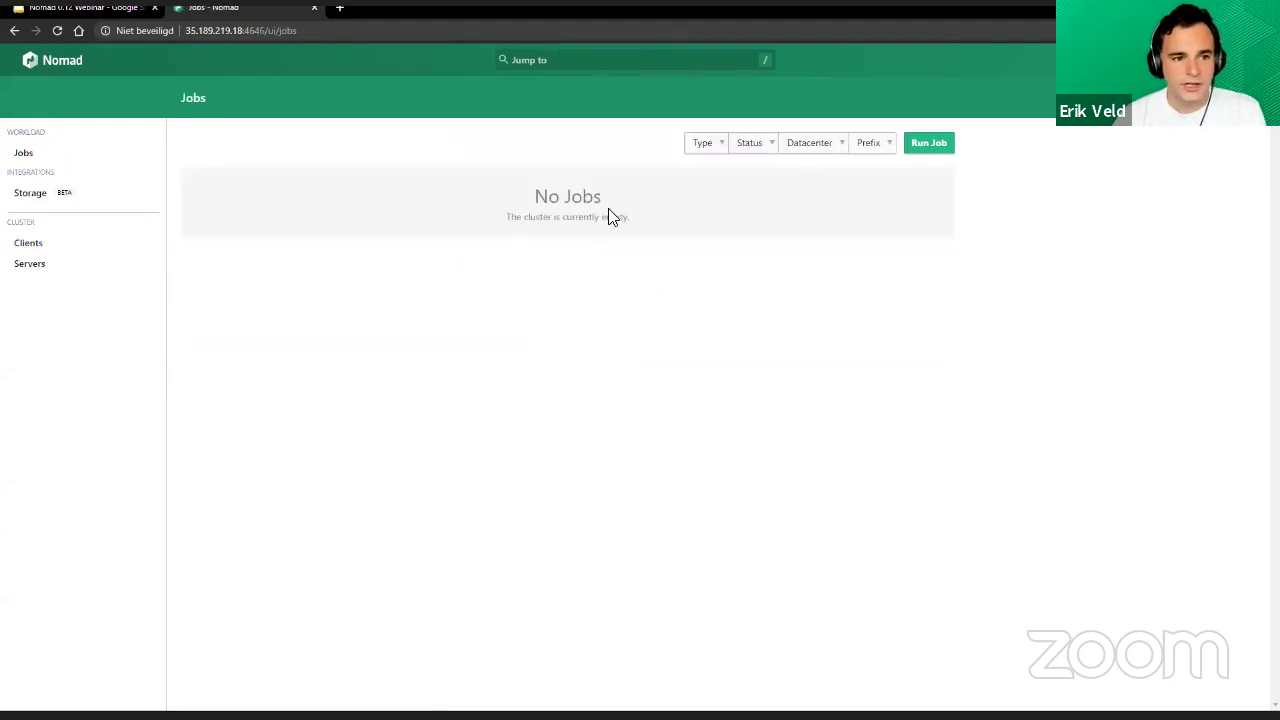
- Switch back to Visual Studio Code, collapse the nomad-spread-scheduler folder and open api.hcl from nomad-ui-scaling/nomad_jobs
{"action": "key", "text": "alt+Tab"}
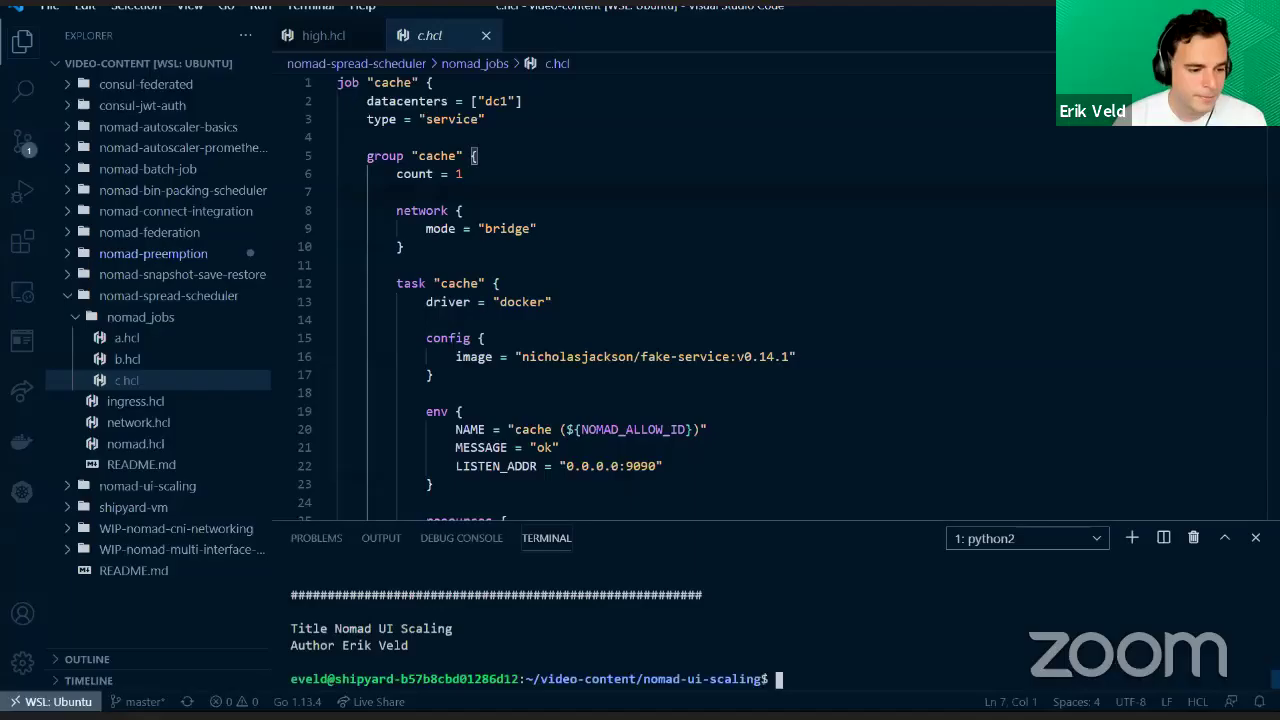
{"action": "left_click", "coordinate": [98, 302]}
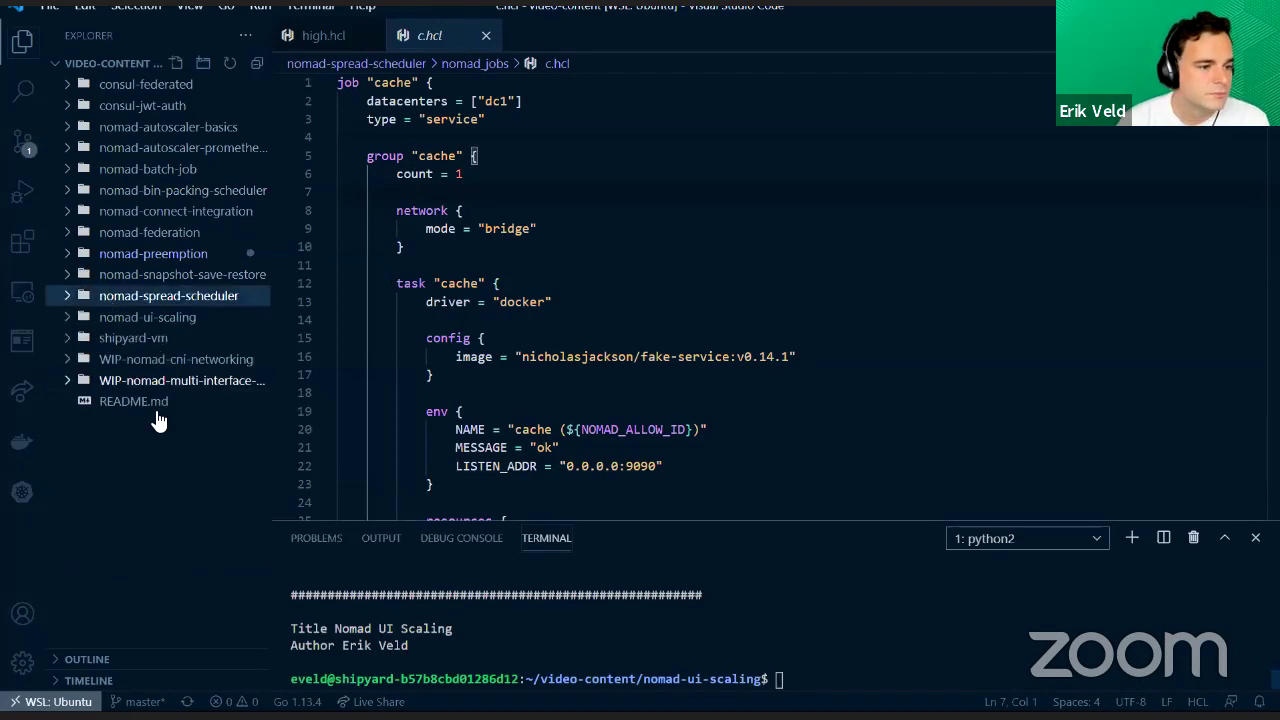
{"action": "left_click", "coordinate": [130, 318]}
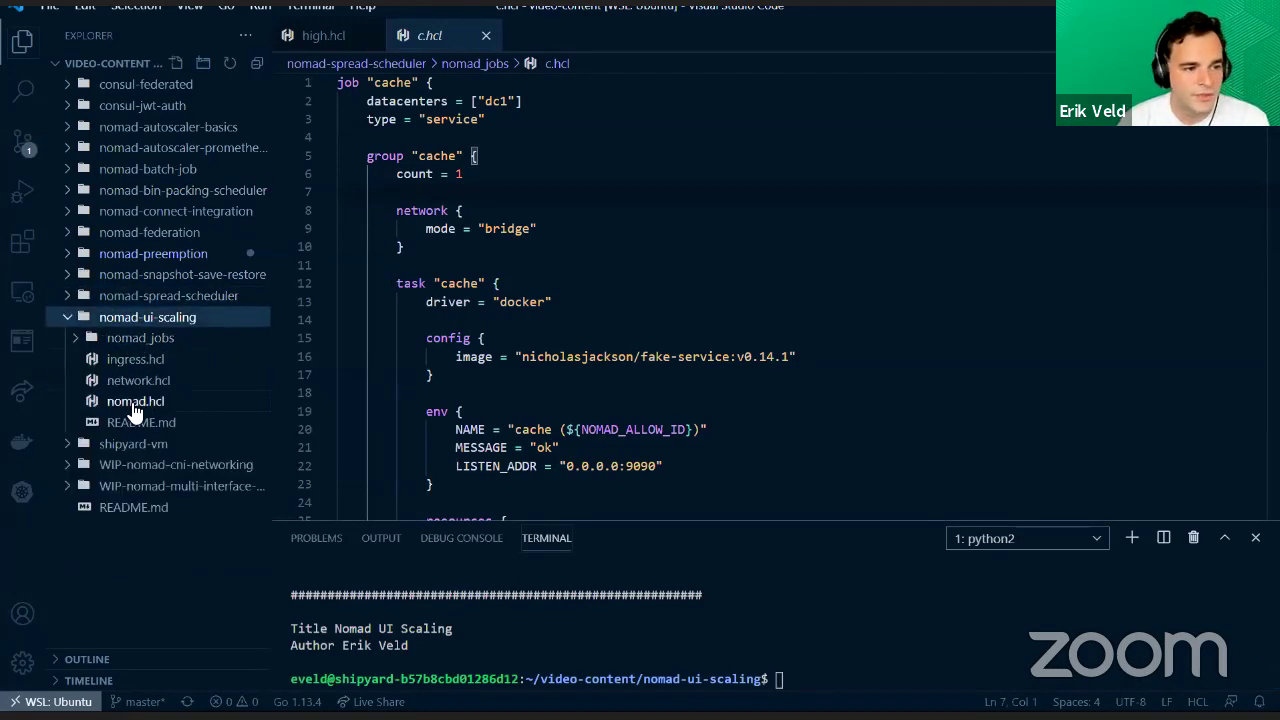
{"action": "left_click", "coordinate": [128, 340]}
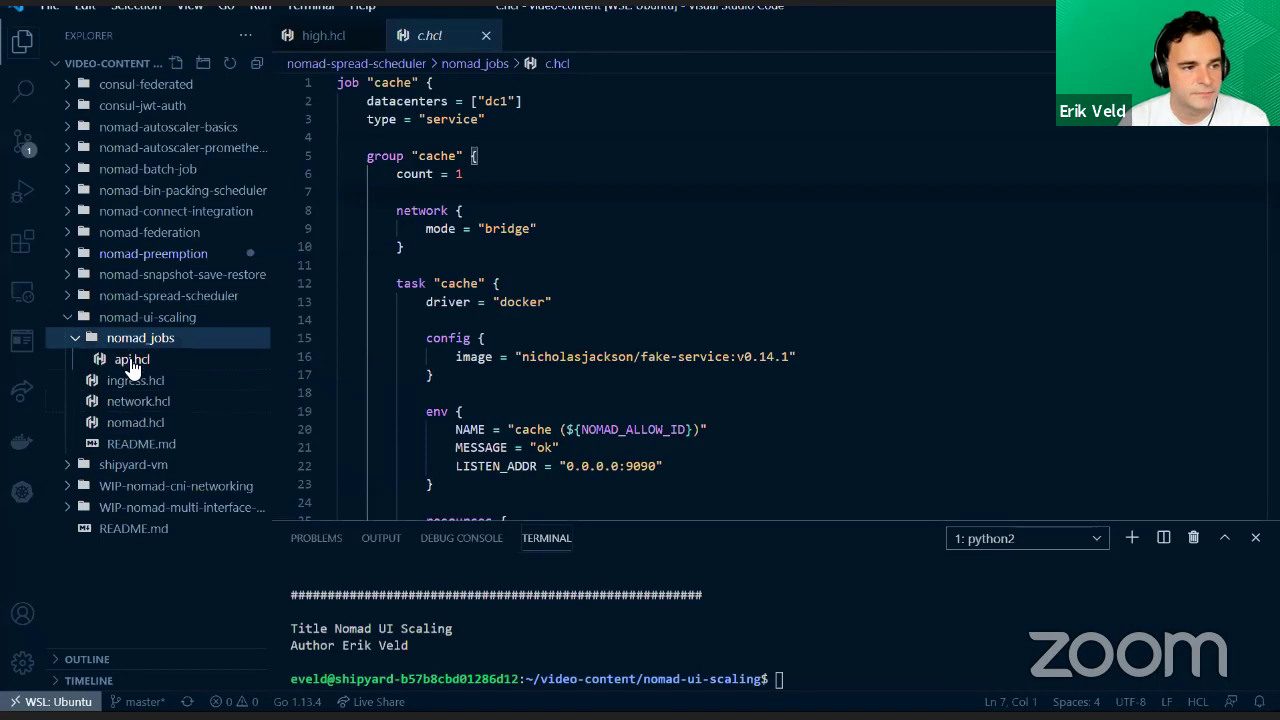
{"action": "left_click", "coordinate": [131, 359]}
- Highlight the scaling stanza in api.hcl, including its min and max lines, to examine the scaling limits
{"action": "left_click", "coordinate": [648, 246]}
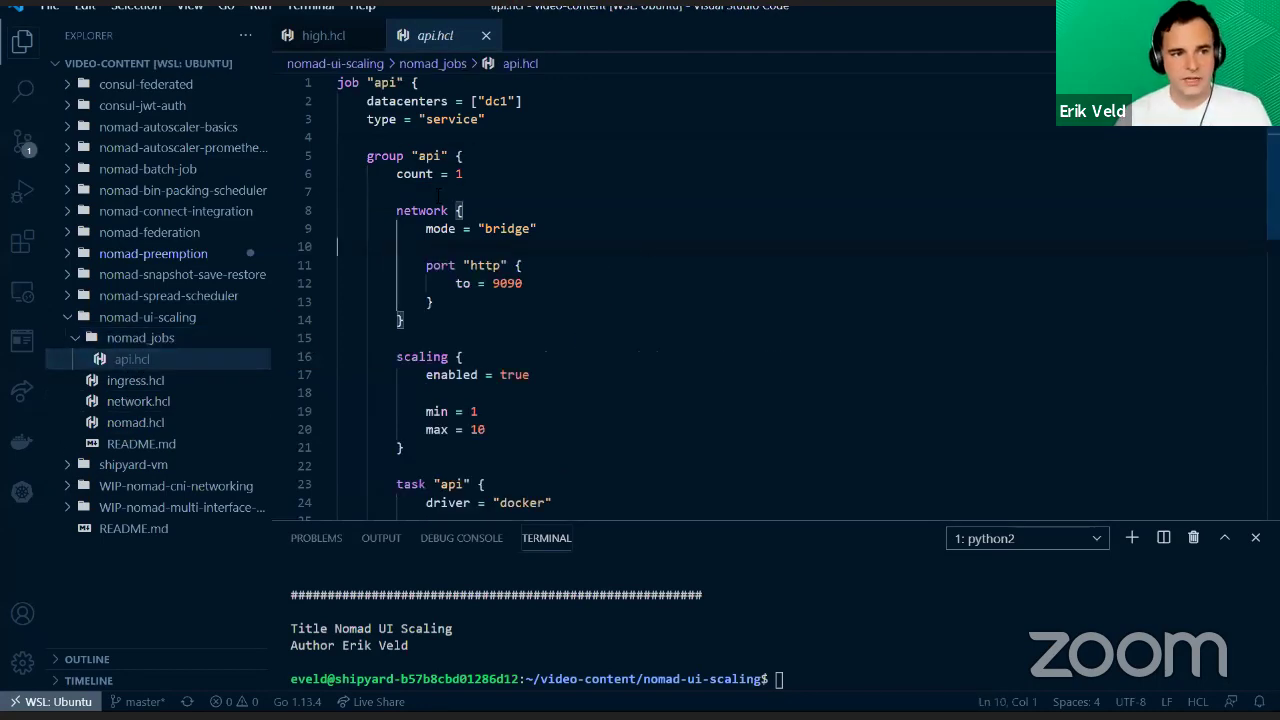
{"action": "scroll", "coordinate": [600, 300], "scroll_direction": "down", "scroll_amount": 2}
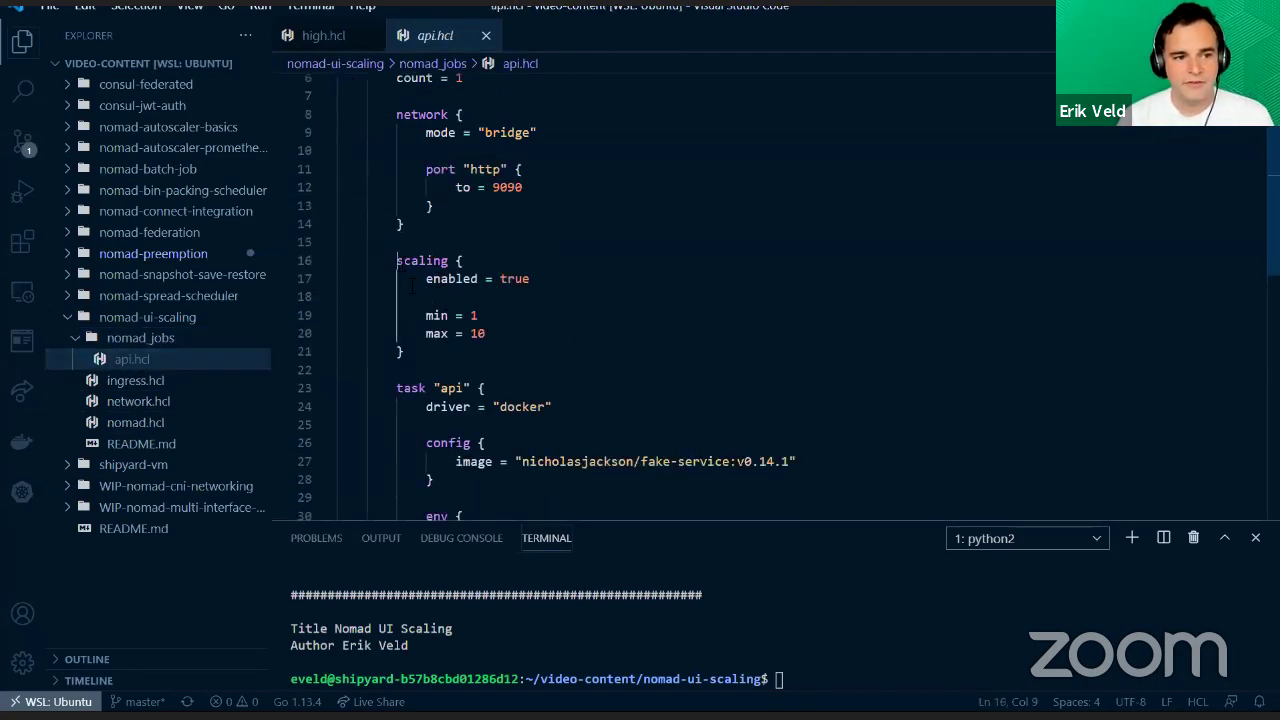
{"action": "mouse_move", "coordinate": [397, 260]}
{"action": "left_mouse_down"}
{"action": "mouse_move", "coordinate": [433, 358]}
{"action": "mouse_move", "coordinate": [403, 268]}
{"action": "left_mouse_up"}
{"action": "left_click", "coordinate": [465, 353]}
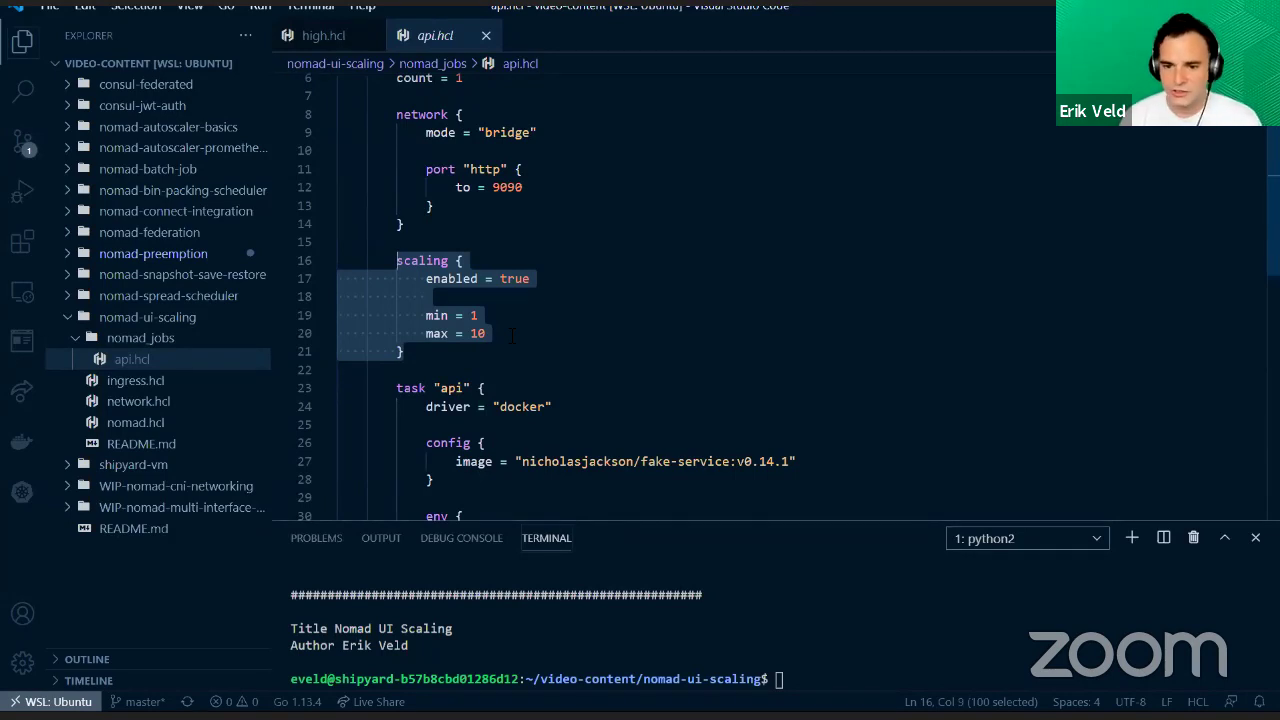
{"action": "left_click", "coordinate": [524, 336]}
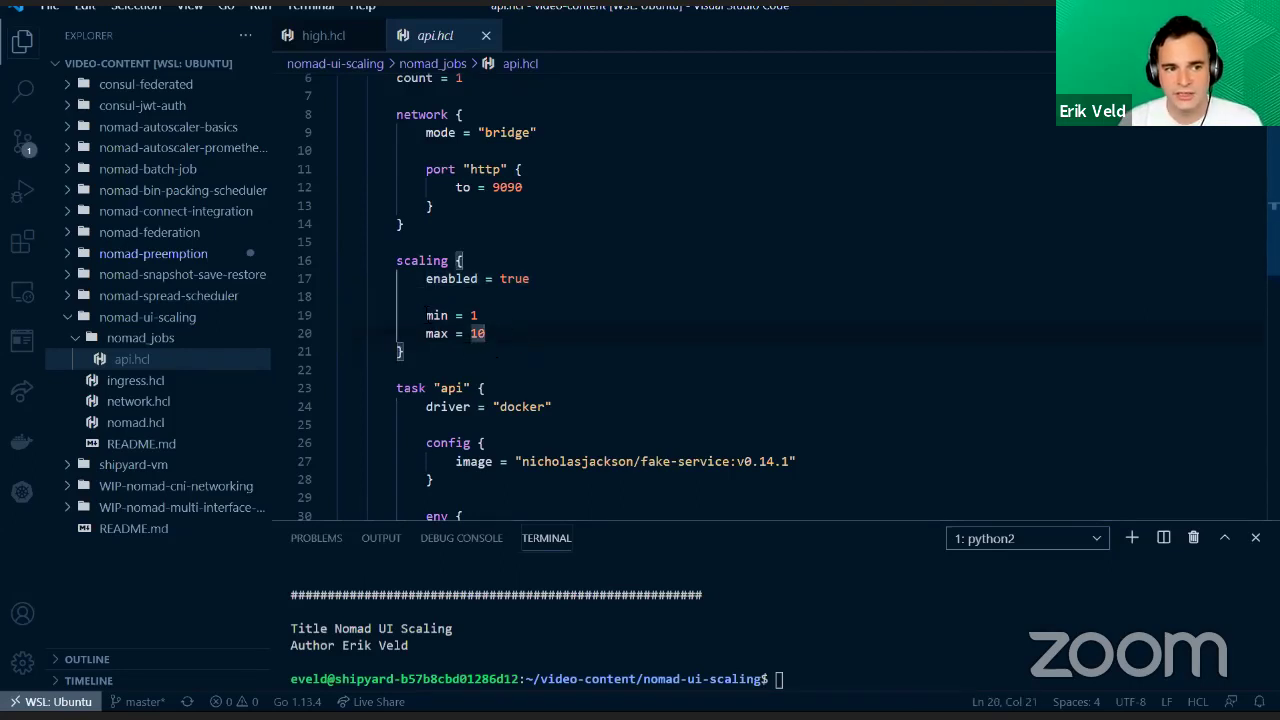
{"action": "left_click_drag", "start_coordinate": [426, 315], "coordinate": [508, 317]}
{"action": "left_click_drag", "start_coordinate": [426, 334], "coordinate": [500, 337]}
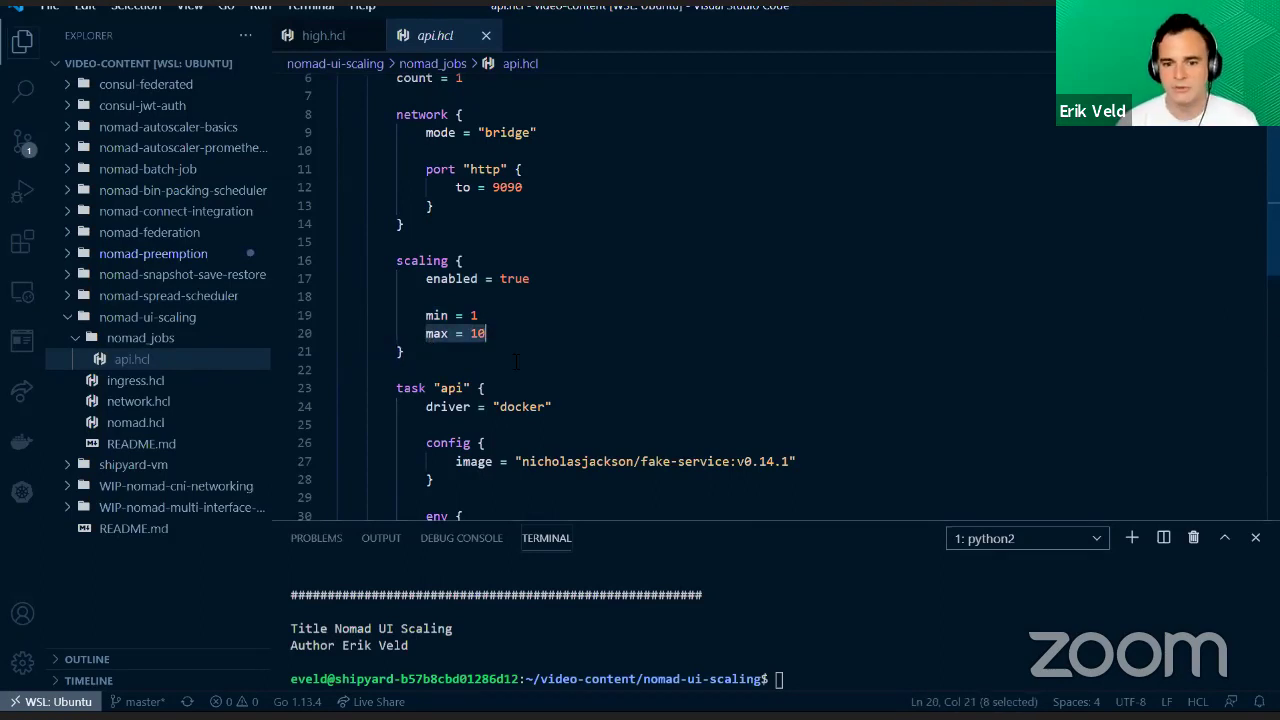
- Schedule the api job from the terminal with nomad run nomad_jobs/api.hcl
{"action": "left_click", "coordinate": [824, 670]}
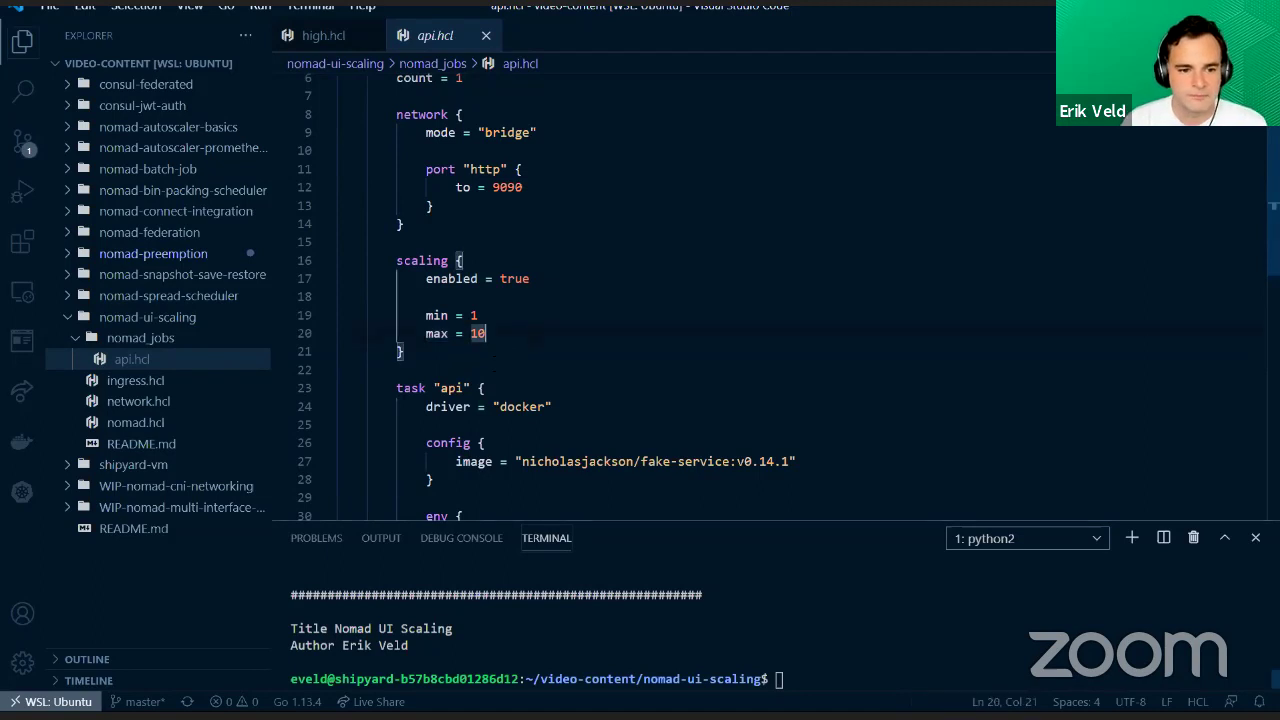
{"action": "type", "text": "nomad run"}
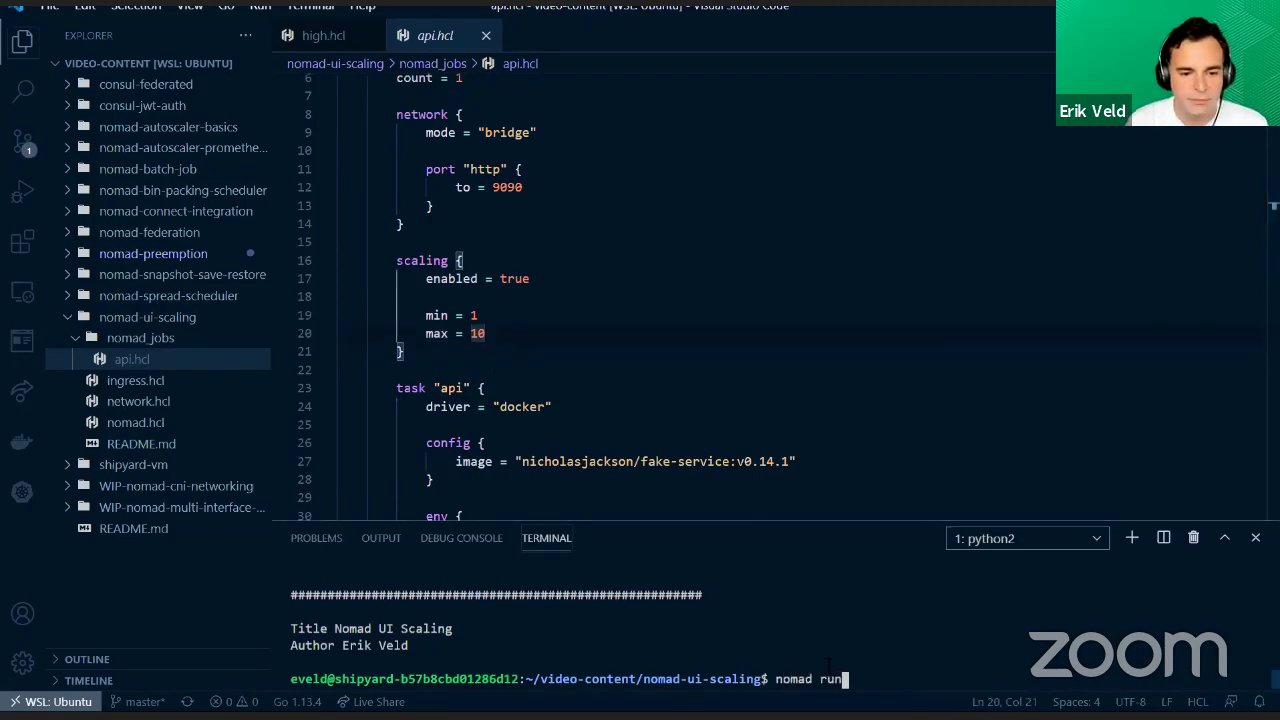
{"action": "type", "text": " nomad"}
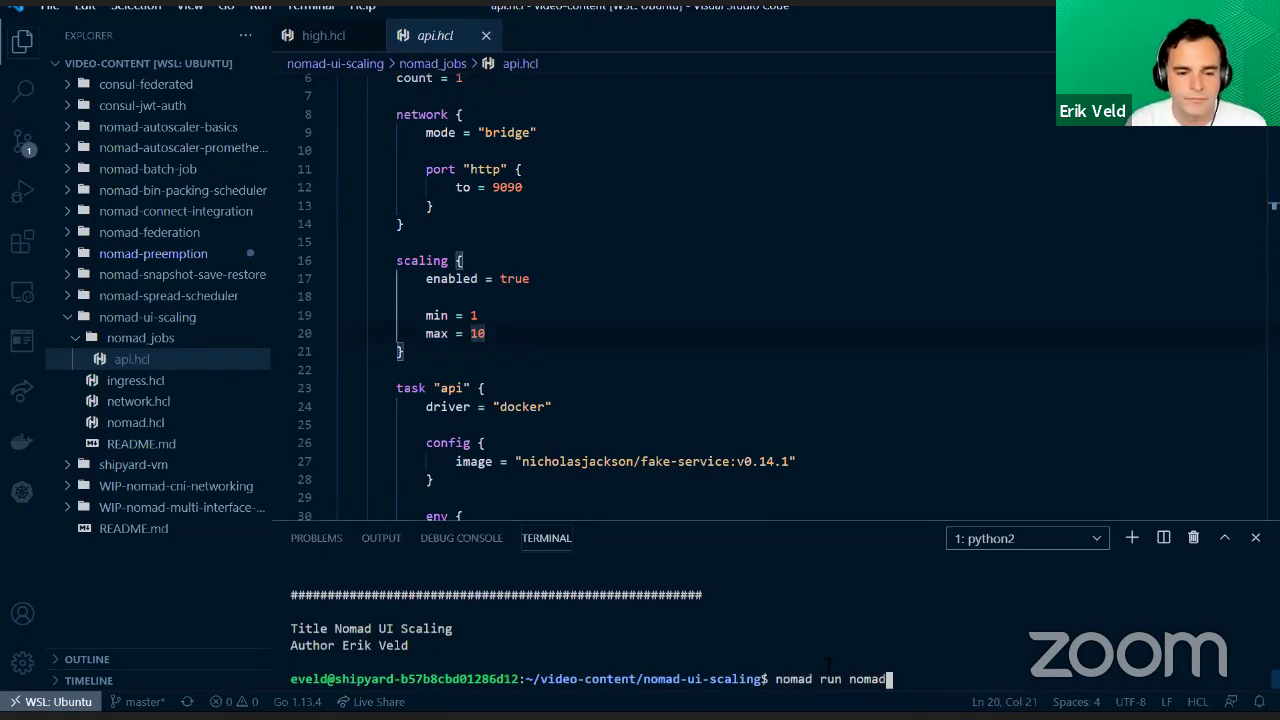
{"action": "type", "text": "_jobs/api.hcl"}
{"action": "key", "text": "Return"}
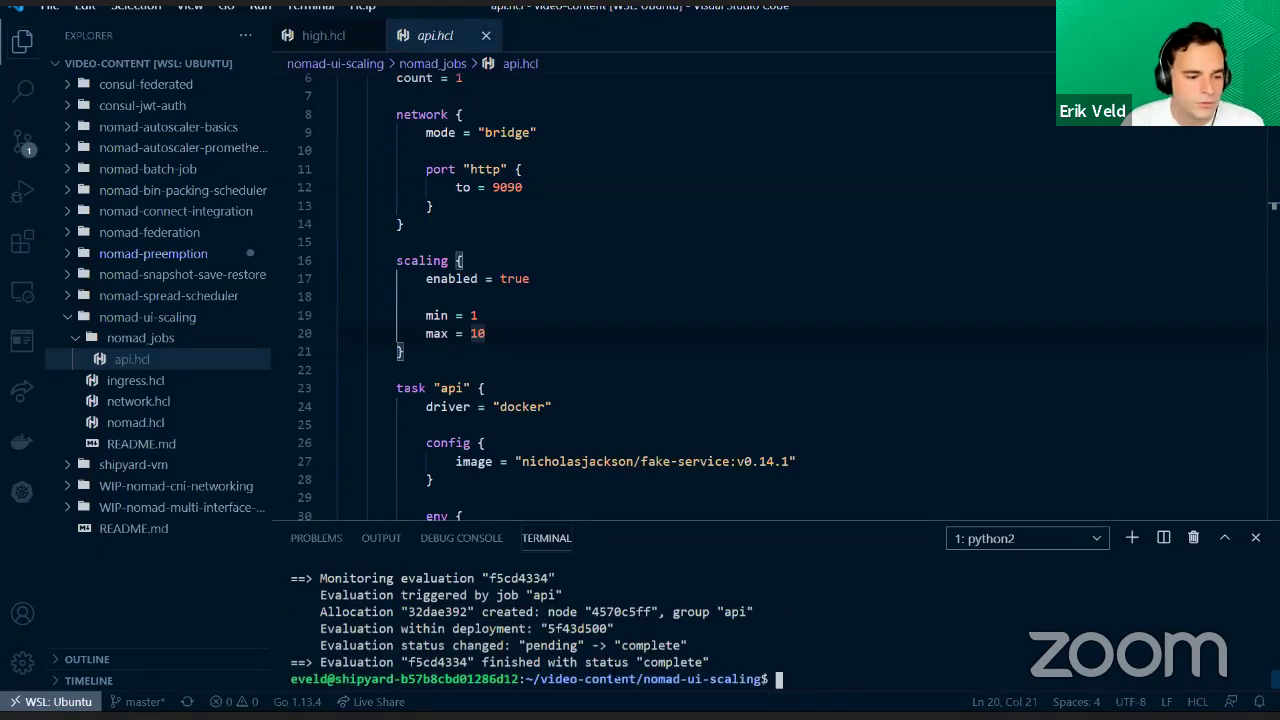
- Switch to the Nomad web UI and examine the api job's overview and the details of its api task group
{"action": "key", "text": "alt+Tab"}
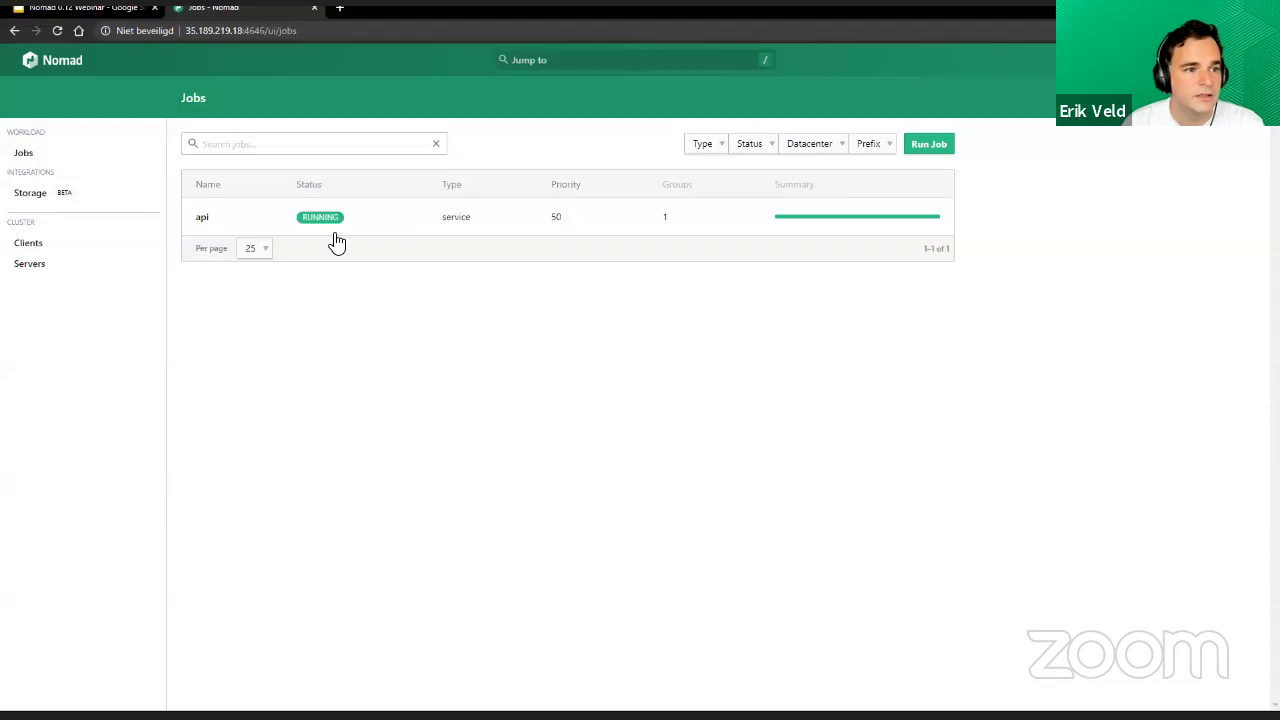
{"action": "left_click", "coordinate": [409, 222]}
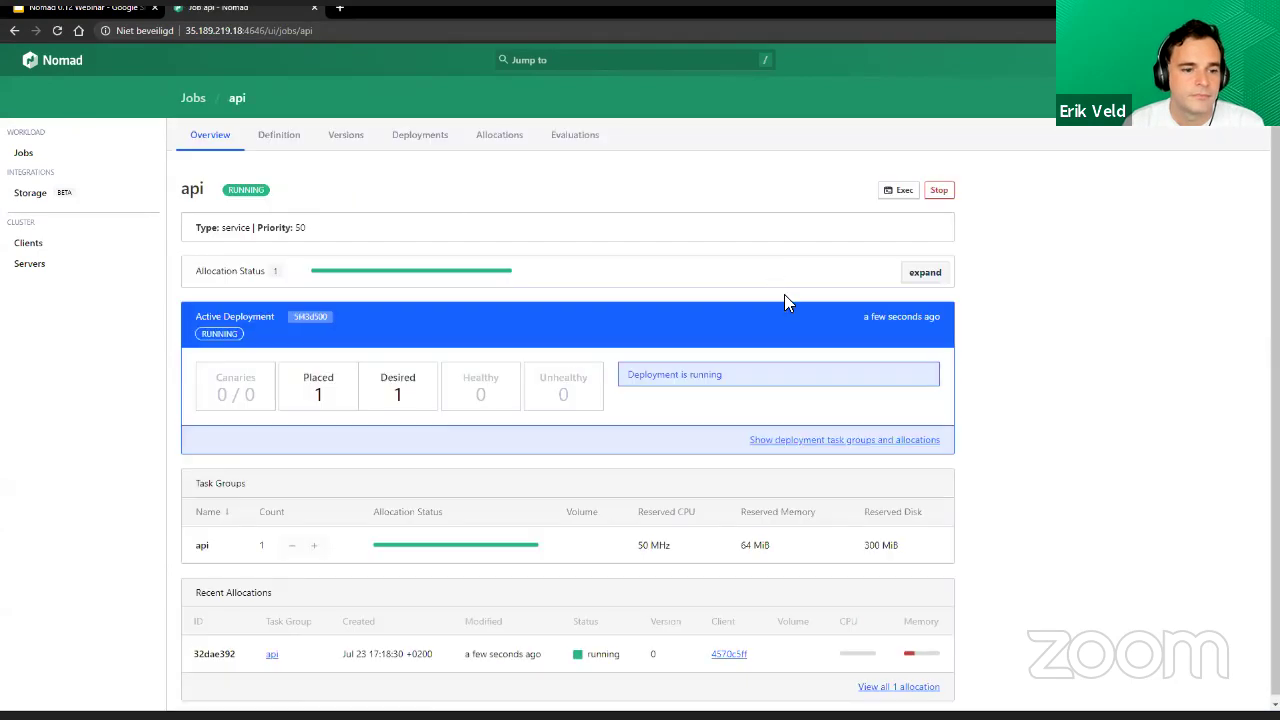
{"action": "scroll", "coordinate": [560, 440], "scroll_direction": "down", "scroll_amount": 1}
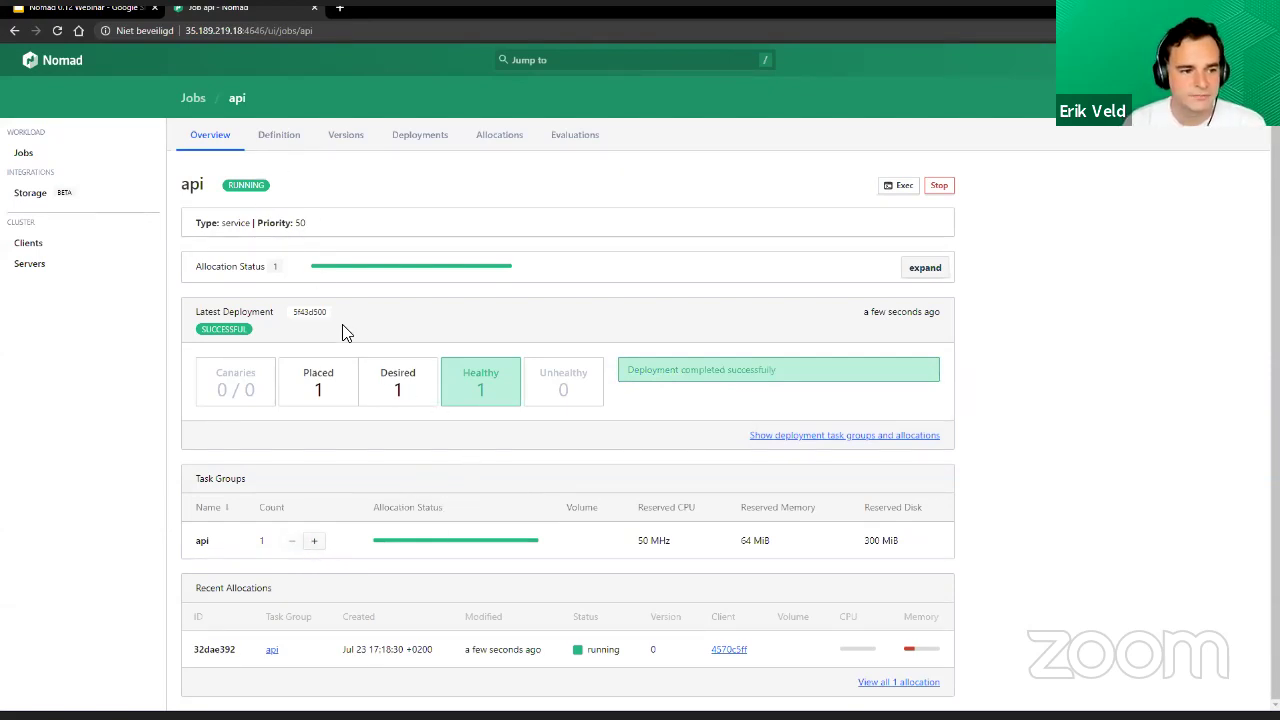
{"action": "left_click", "coordinate": [352, 548]}
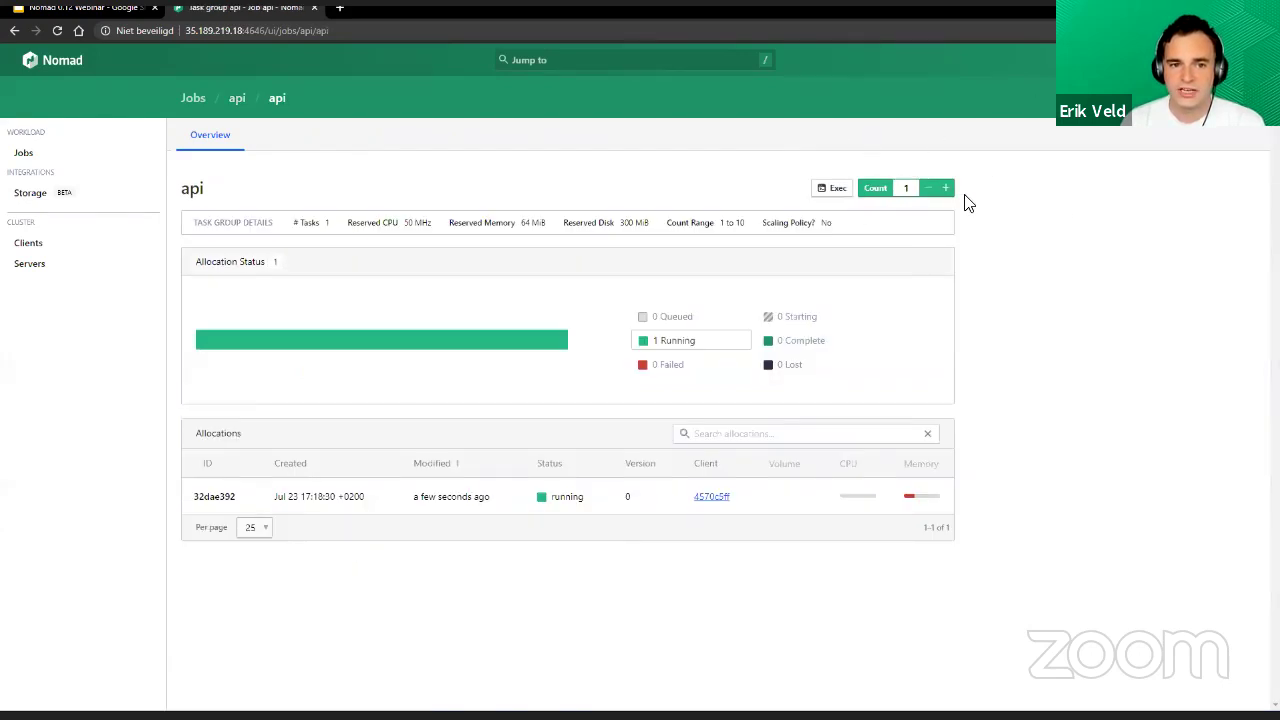
{"action": "left_click", "coordinate": [237, 99]}
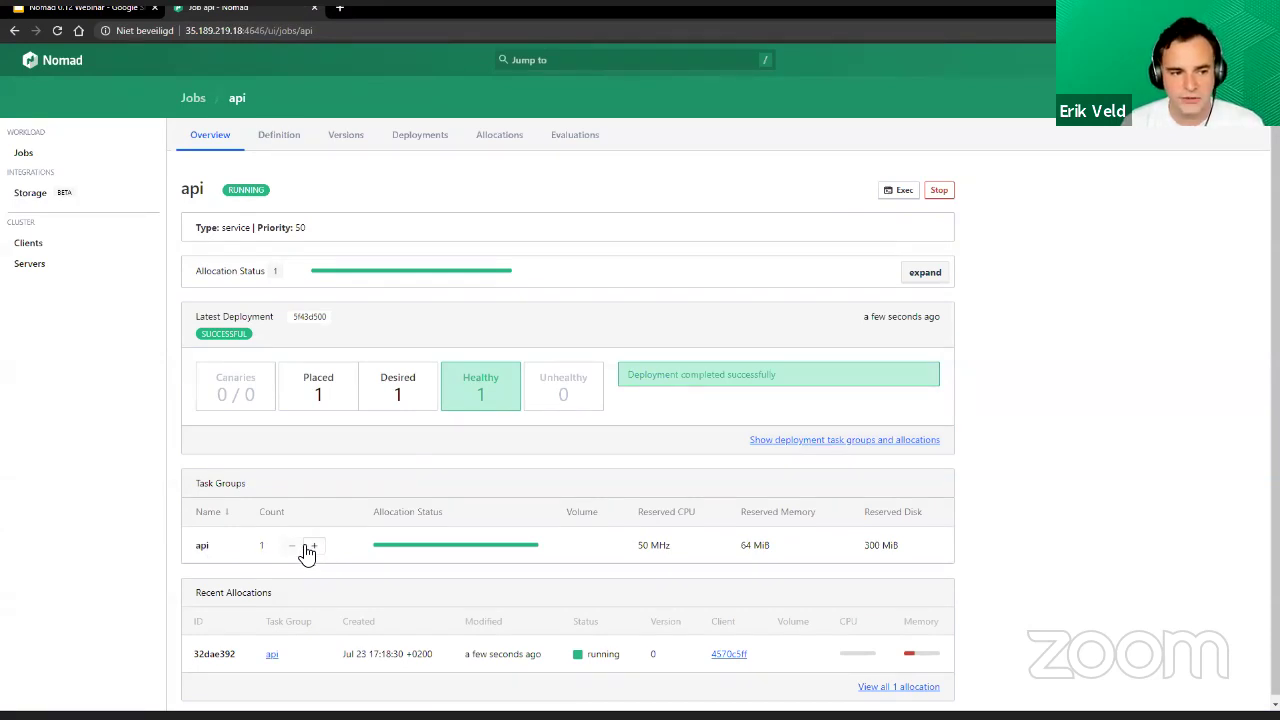
- Scale the api task group to a count of 3 from its detail page and return to the api job's overview
{"action": "left_click", "coordinate": [202, 546]}
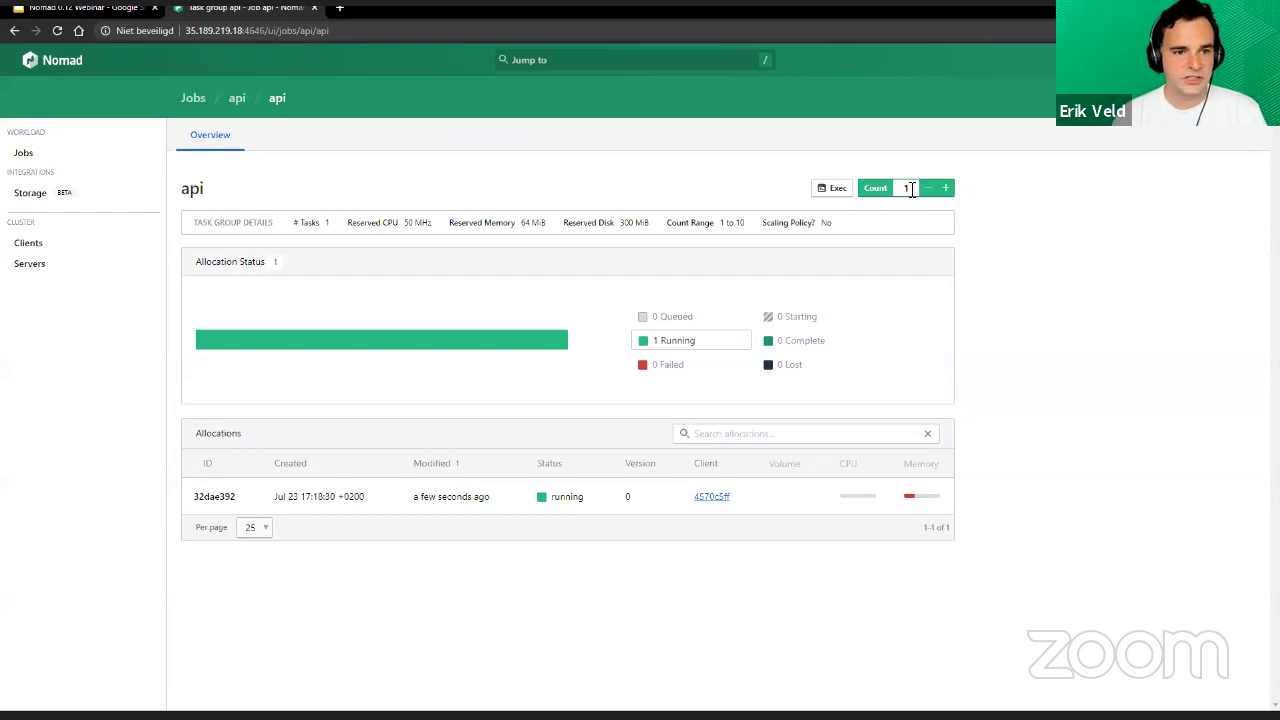
{"action": "type", "text": "3"}
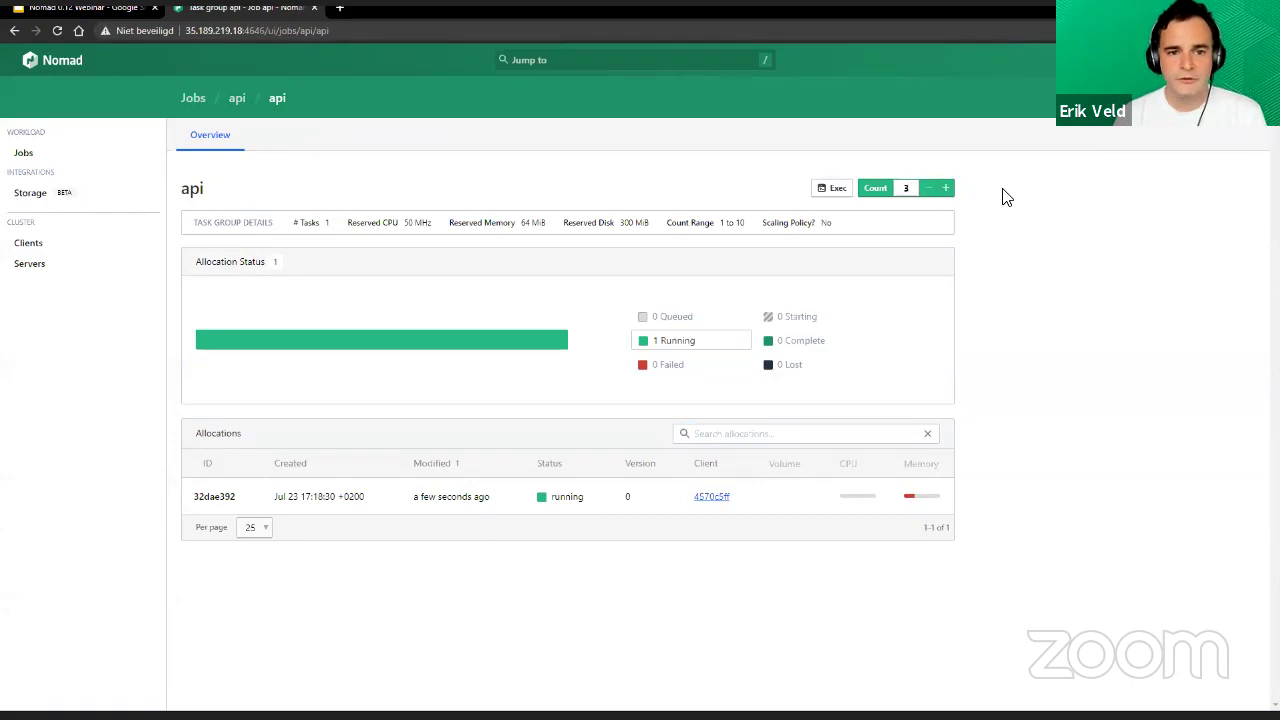
{"action": "key", "text": "Return"}
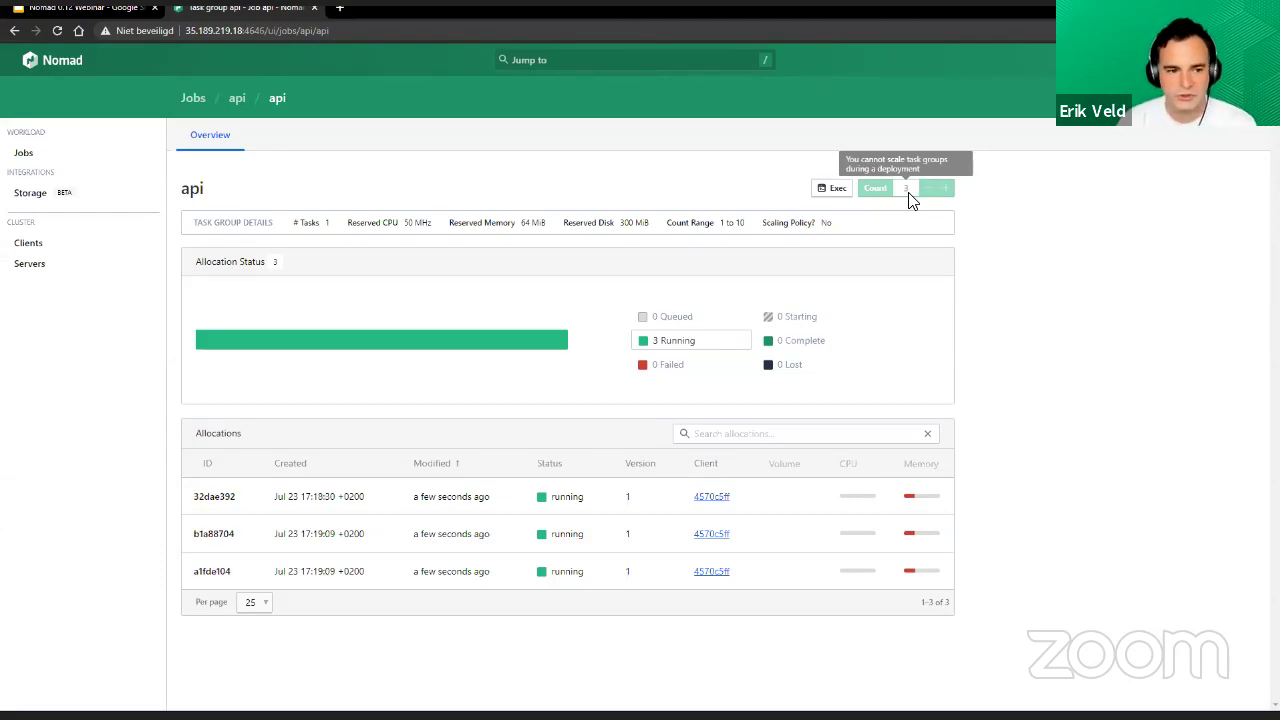
{"action": "left_click", "coordinate": [237, 100]}
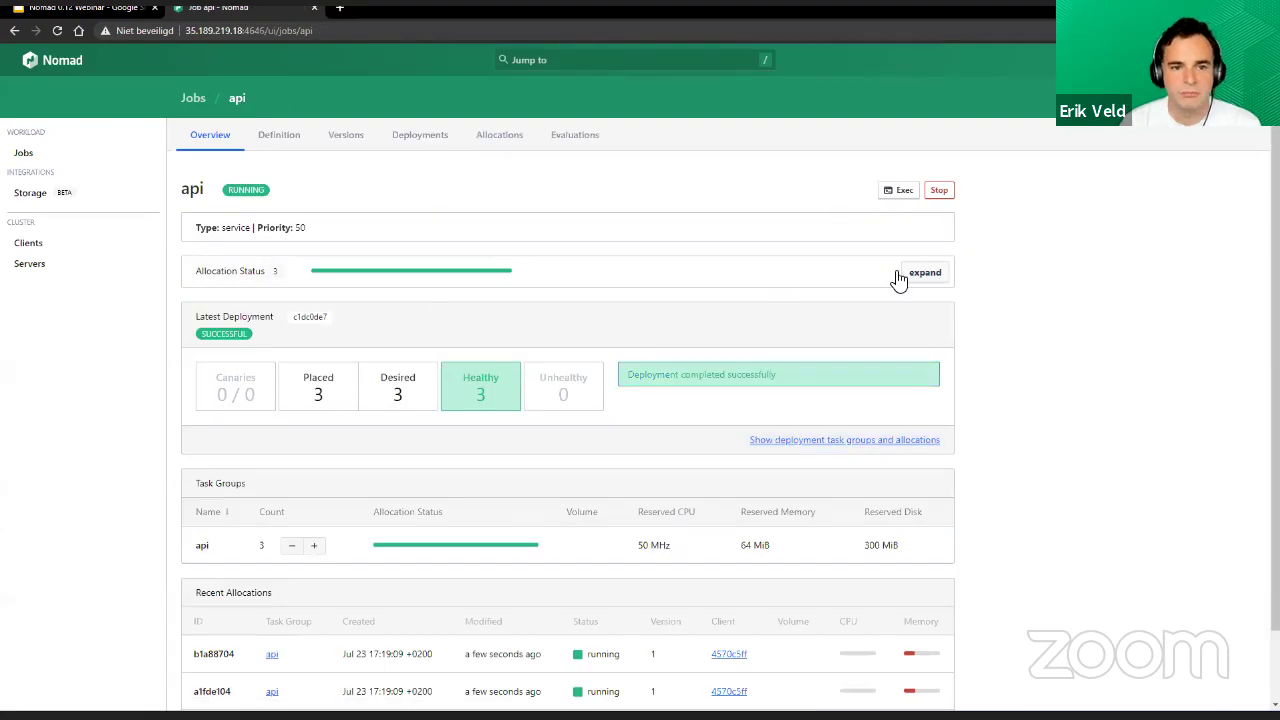
- Scale the api task group down to a count of 2 from its detail page and return to the jobs list
{"action": "left_click", "coordinate": [363, 552]}
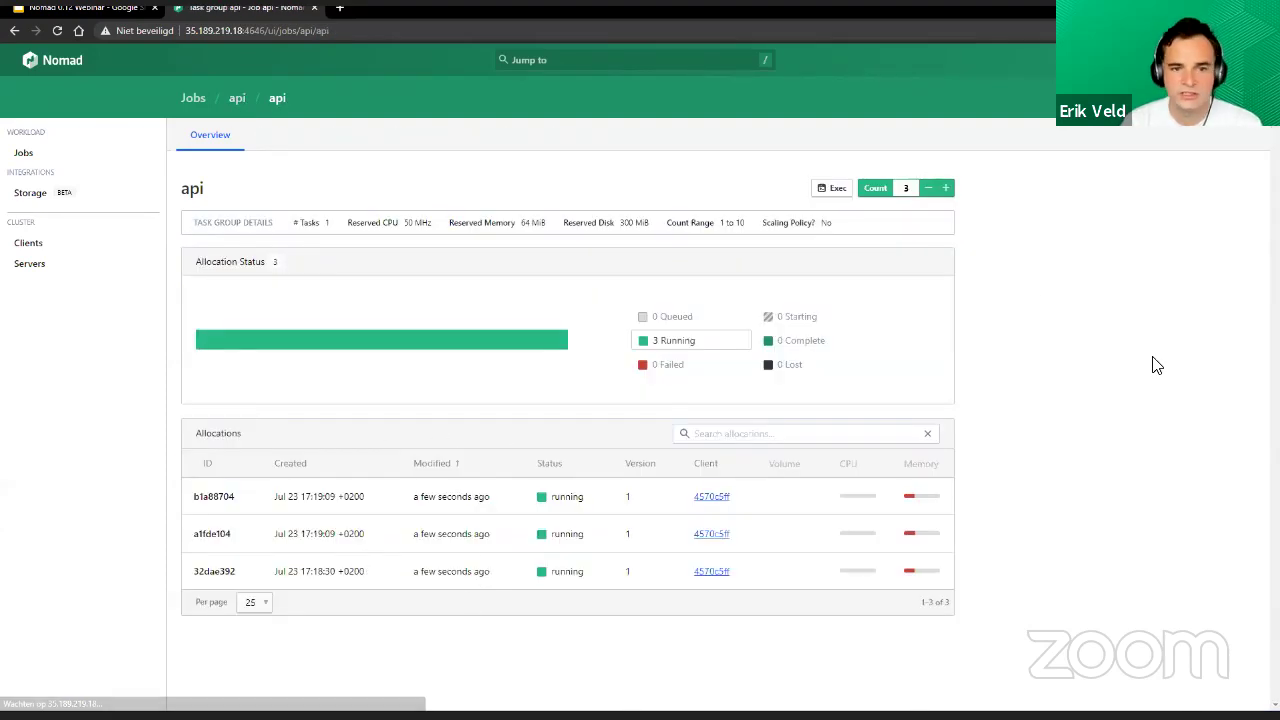
{"action": "left_click", "coordinate": [928, 188]}
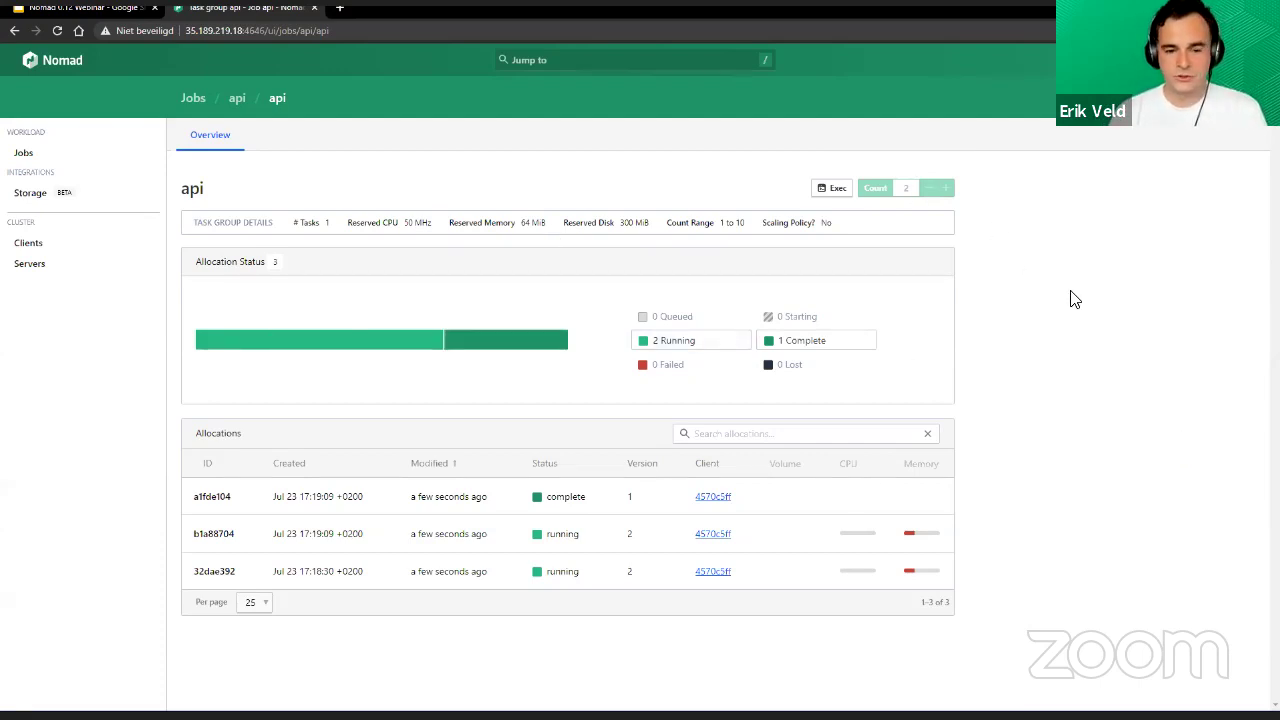
{"action": "left_click", "coordinate": [194, 99]}
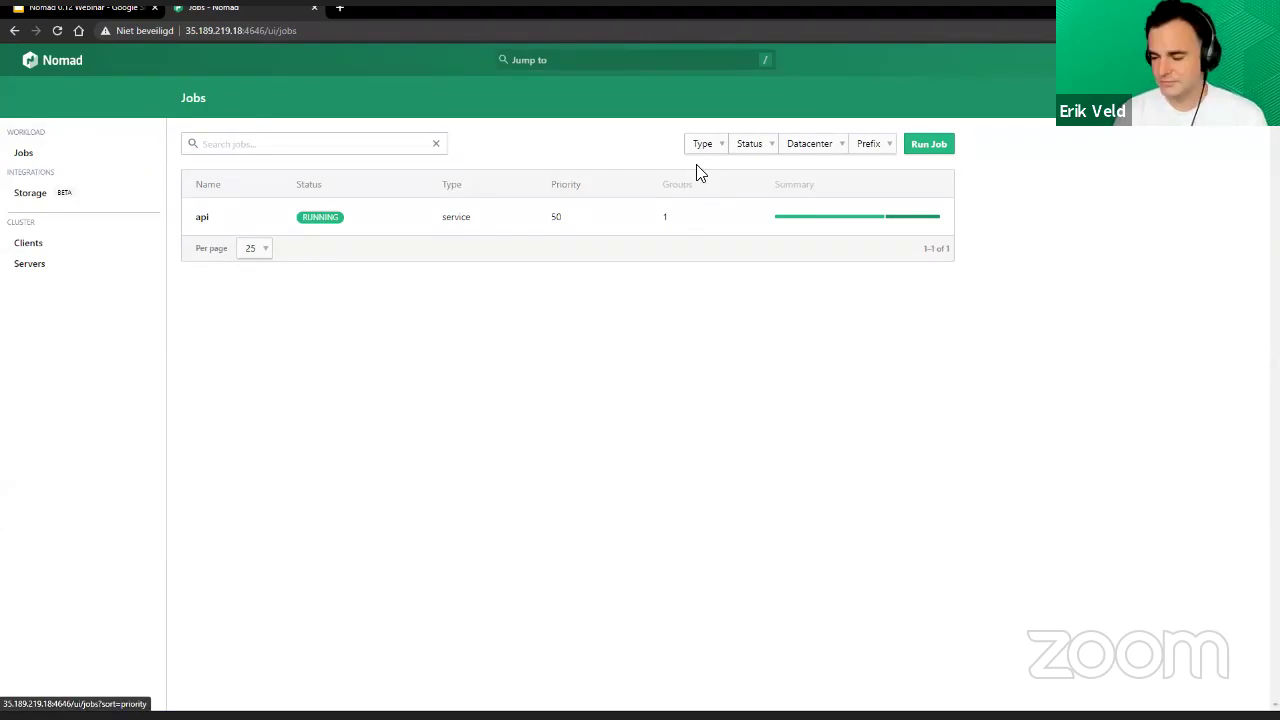
- Search globally for "a", open the server.dc1 client from the results and look over its details
{"action": "left_click", "coordinate": [670, 62]}
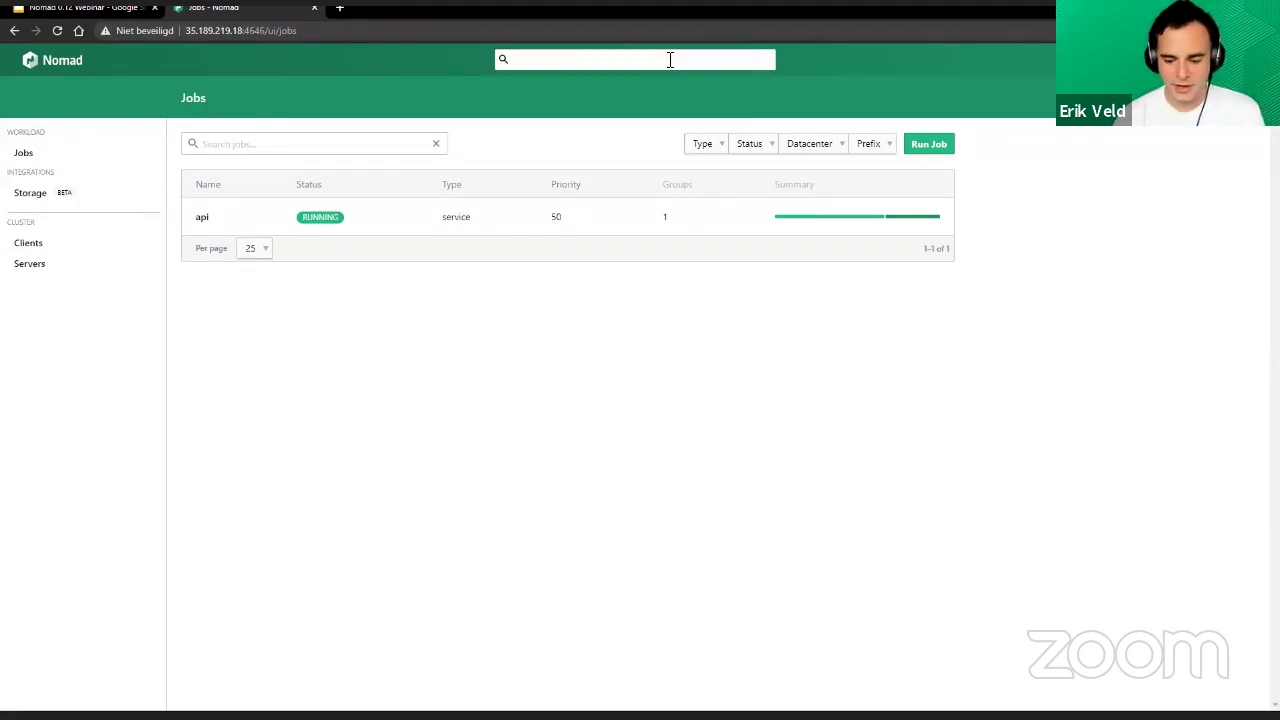
{"action": "type", "text": "a"}
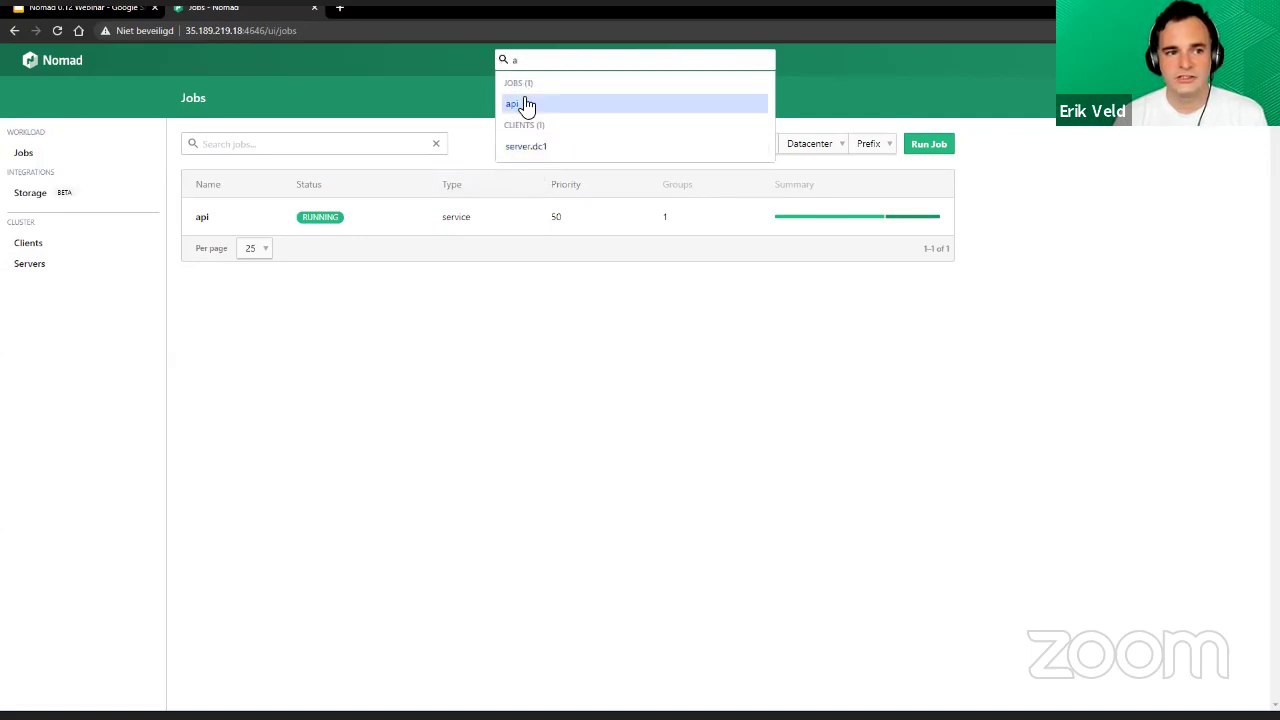
{"action": "left_click", "coordinate": [534, 150]}
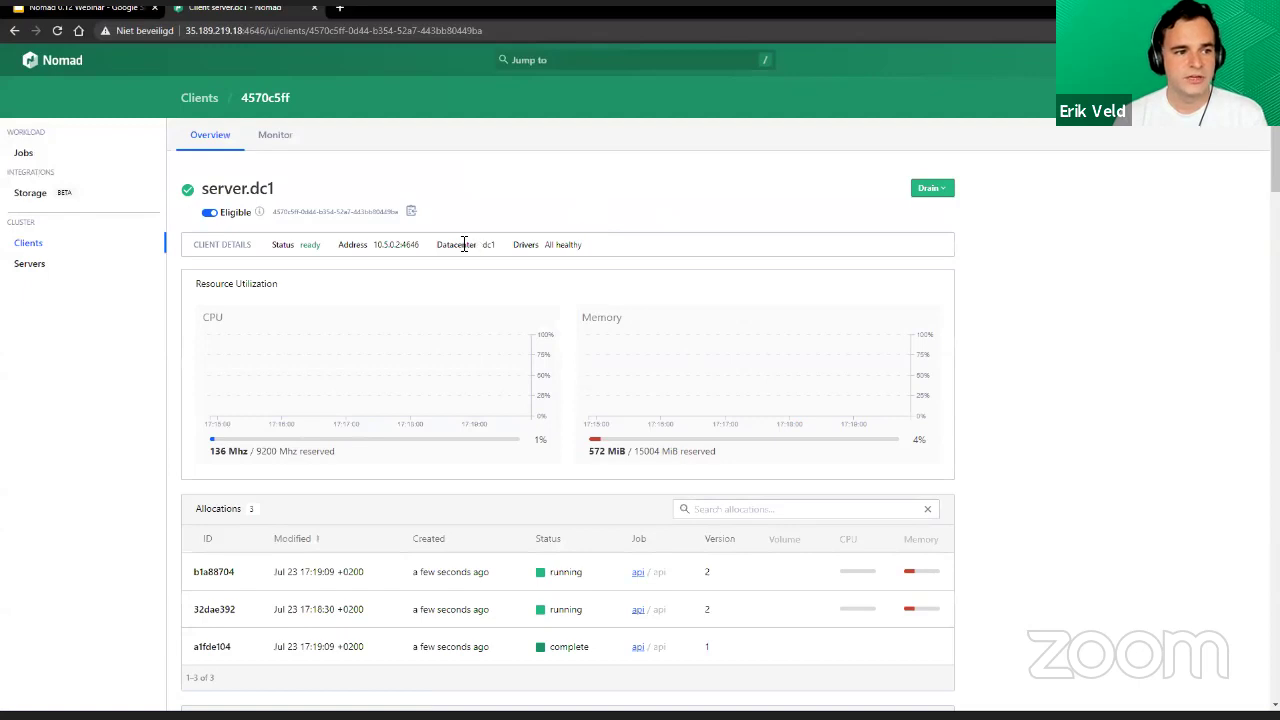
{"action": "scroll", "coordinate": [457, 247], "scroll_direction": "down", "scroll_amount": 2}
{"action": "scroll", "coordinate": [457, 249], "scroll_direction": "up", "scroll_amount": 2}
- Search globally for "api", change the query to "a*" and jump to the server.dc1 client
{"action": "left_click", "coordinate": [591, 68]}
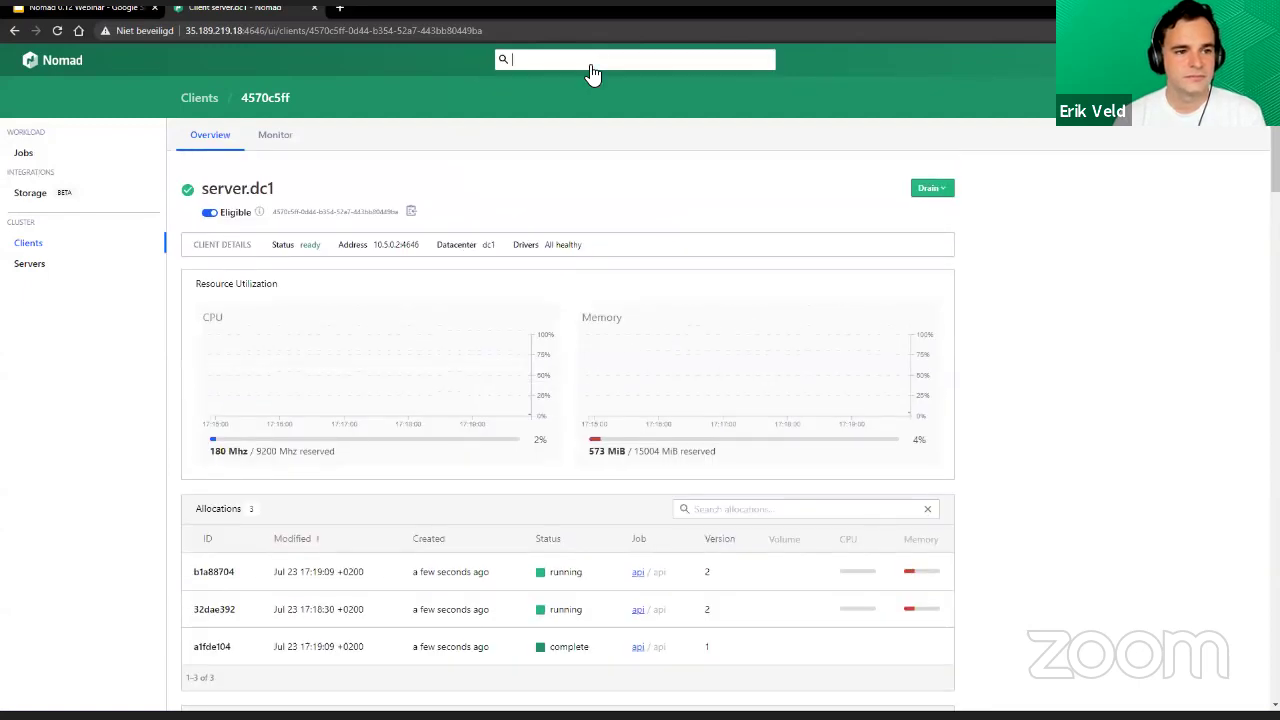
{"action": "type", "text": "api"}
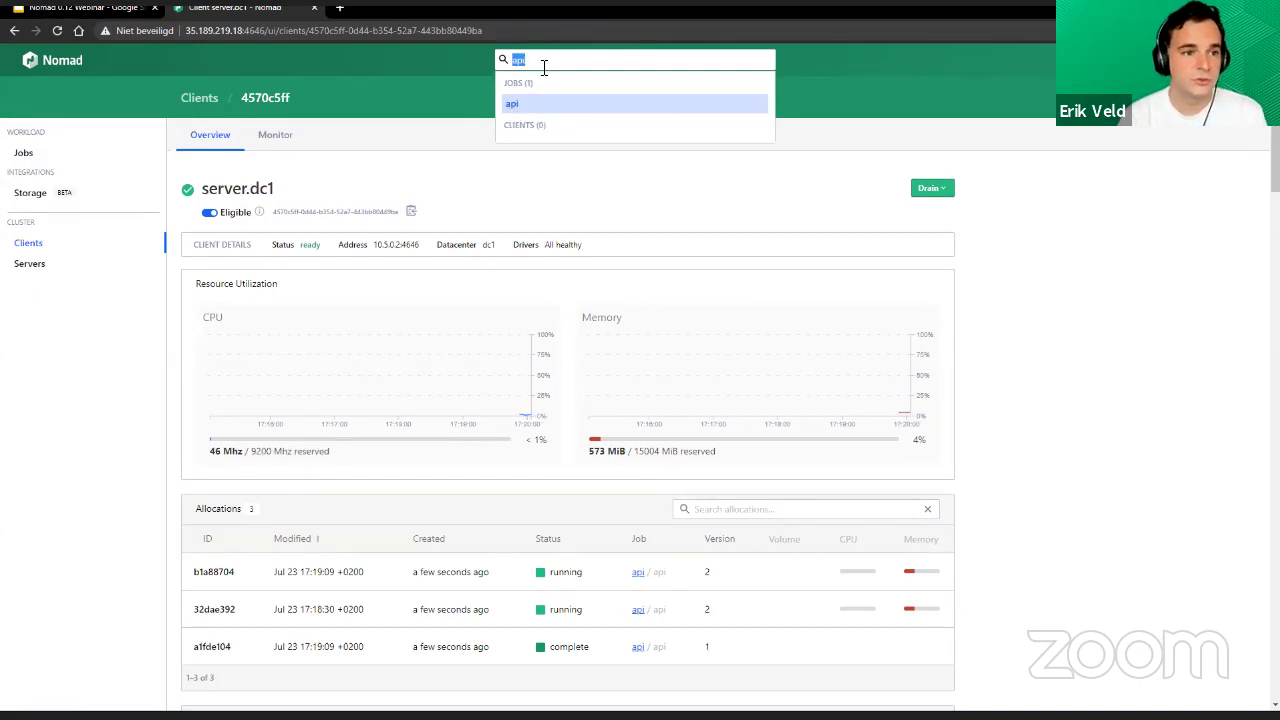
{"action": "type", "text": "a*"}
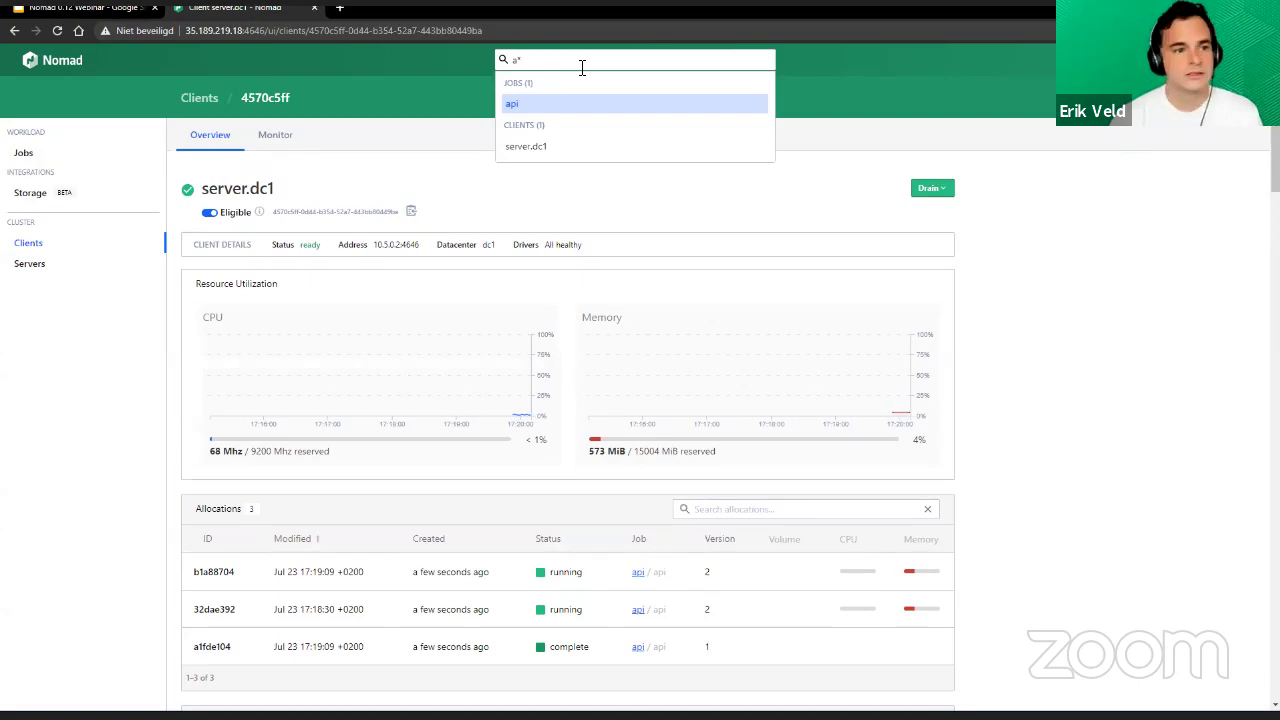
{"action": "key", "text": "Down"}
{"action": "key", "text": "Return"}
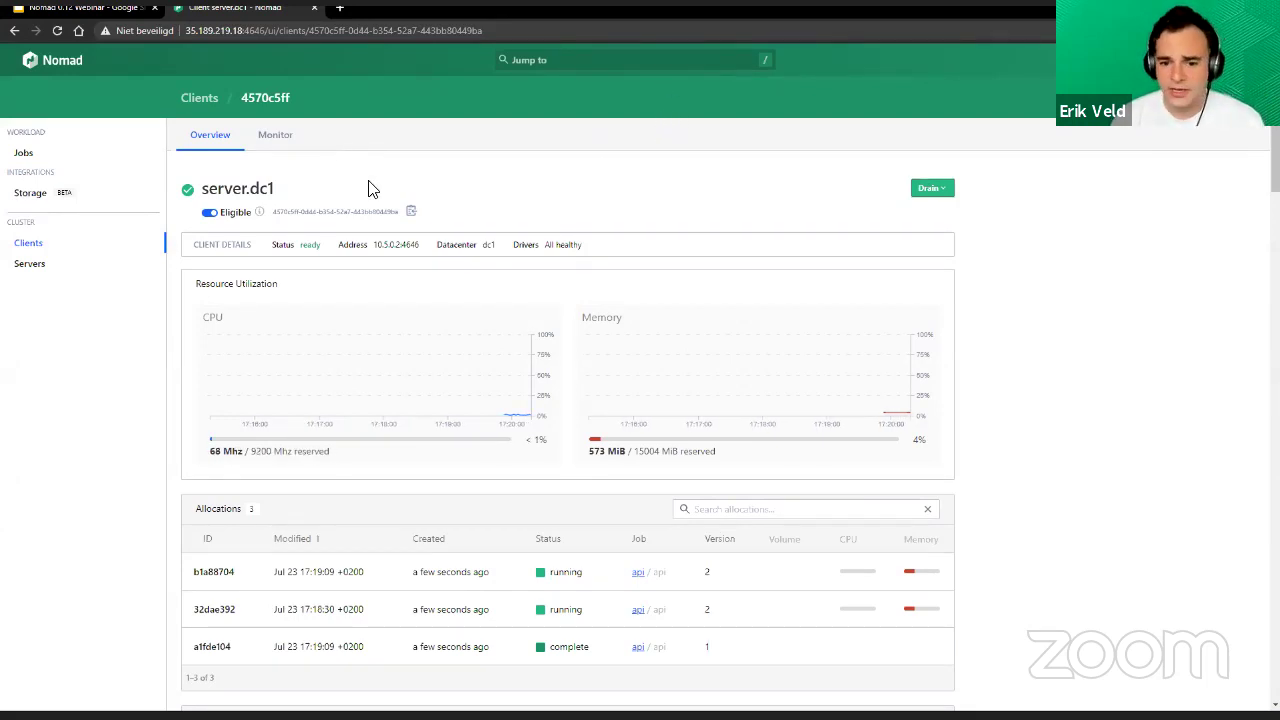
- Open the server.dc1 client's live log monitor in a separate browser tab and set its log level to Debug
{"action": "left_click", "coordinate": [274, 136]}
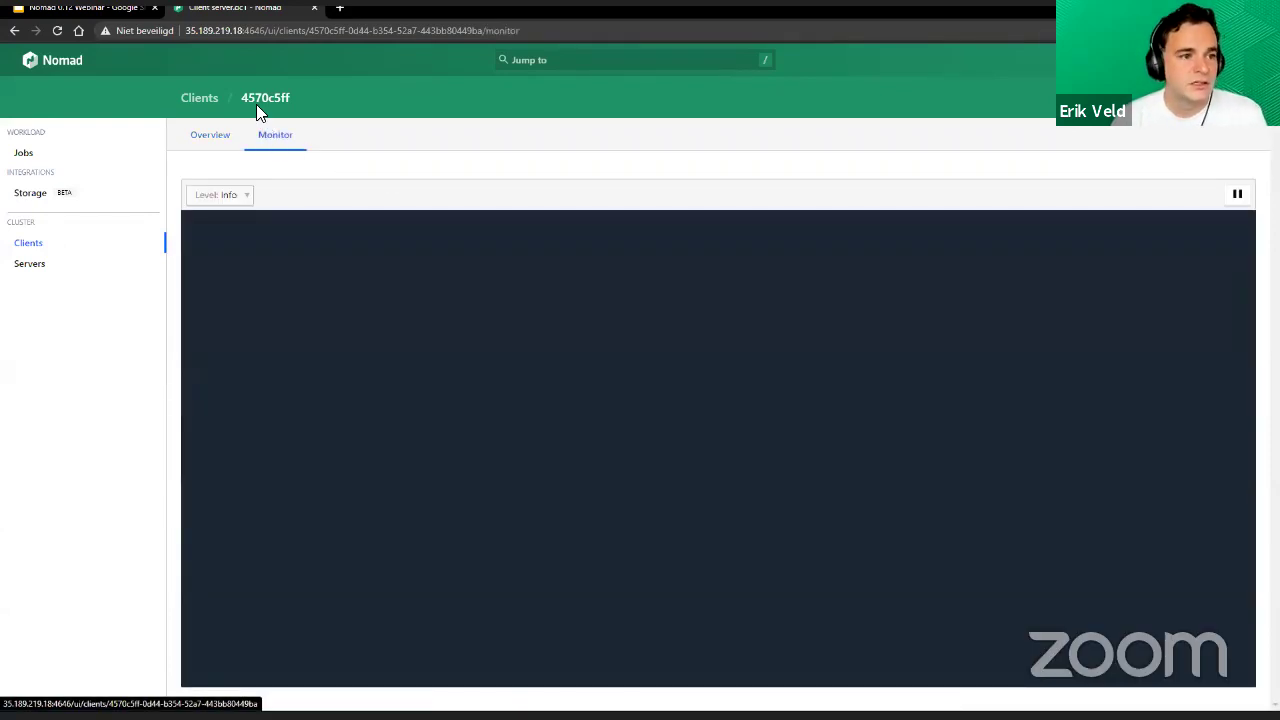
{"action": "left_click", "coordinate": [215, 136]}
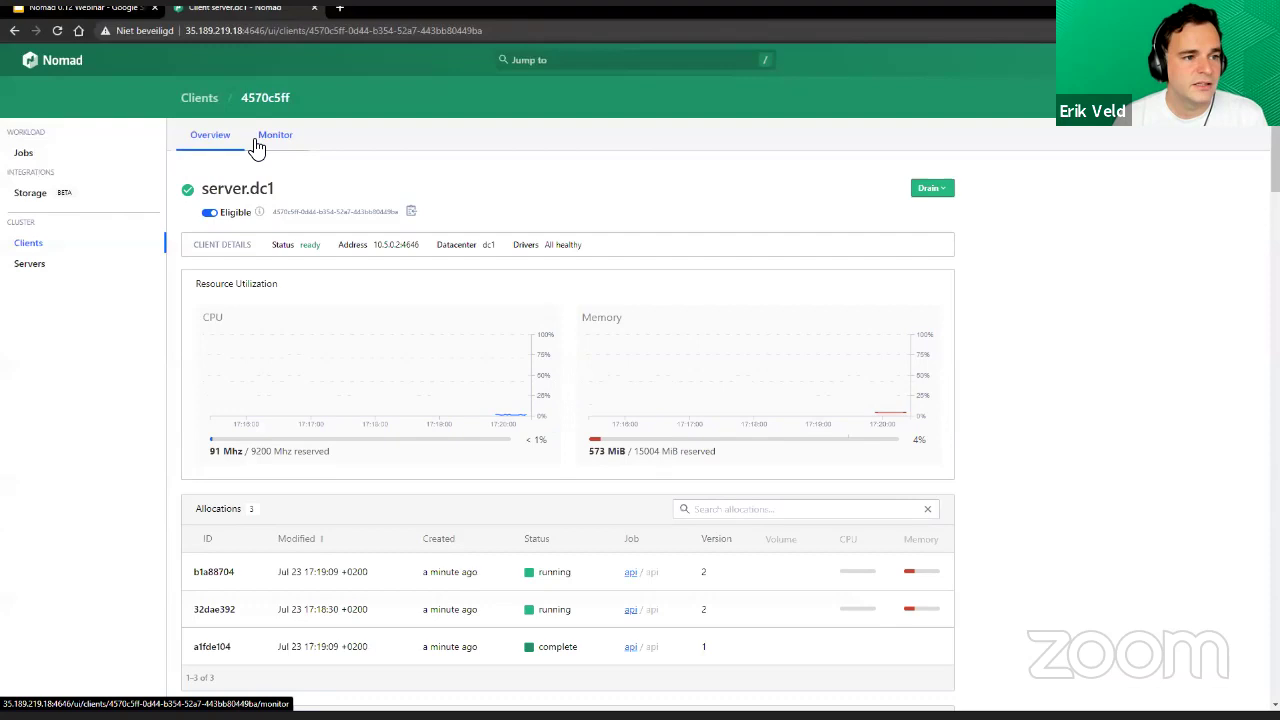
{"action": "middle_click", "coordinate": [196, 100]}
{"action": "left_click", "coordinate": [385, 16]}
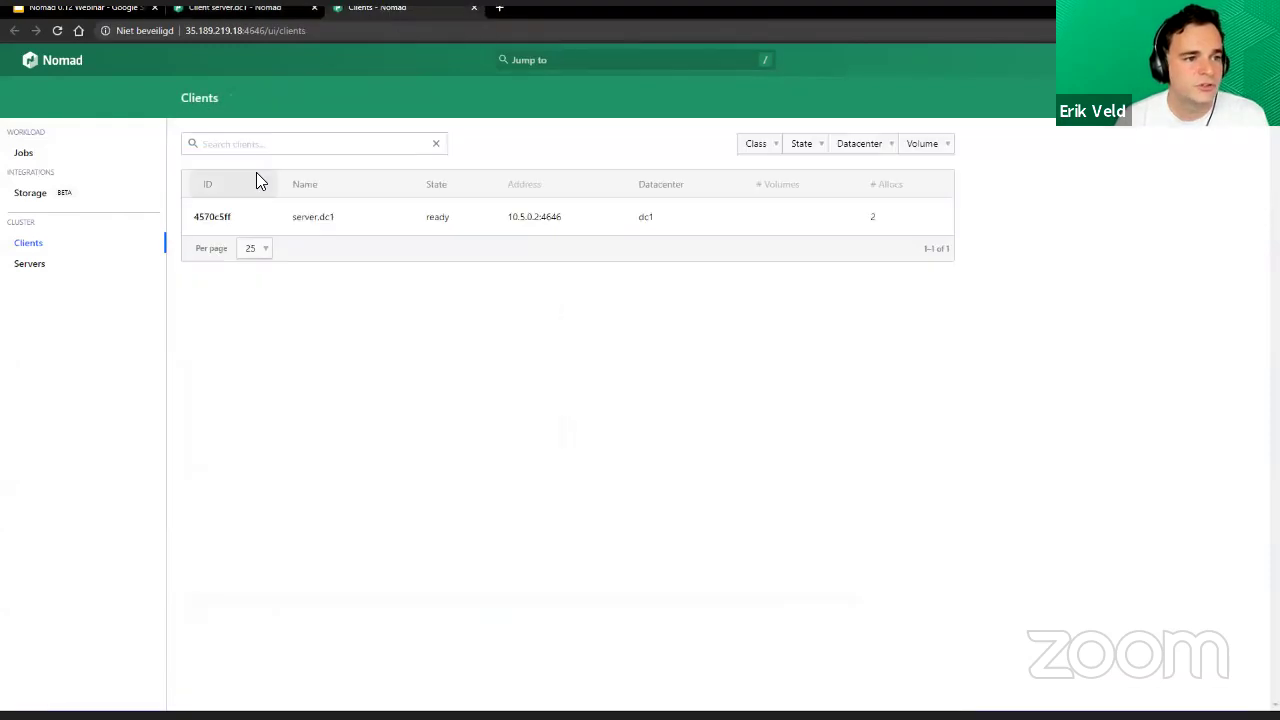
{"action": "left_click", "coordinate": [317, 220]}
{"action": "left_click", "coordinate": [276, 135]}
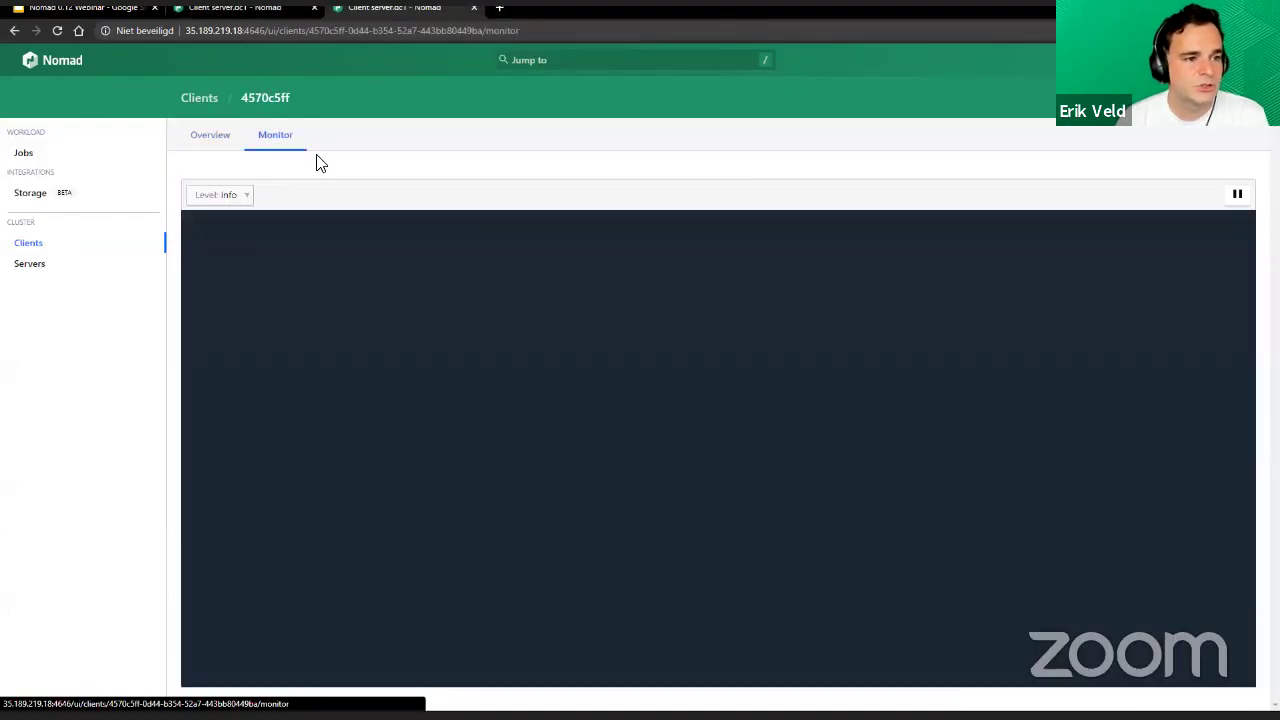
{"action": "left_click", "coordinate": [240, 195]}
{"action": "left_click", "coordinate": [245, 261]}
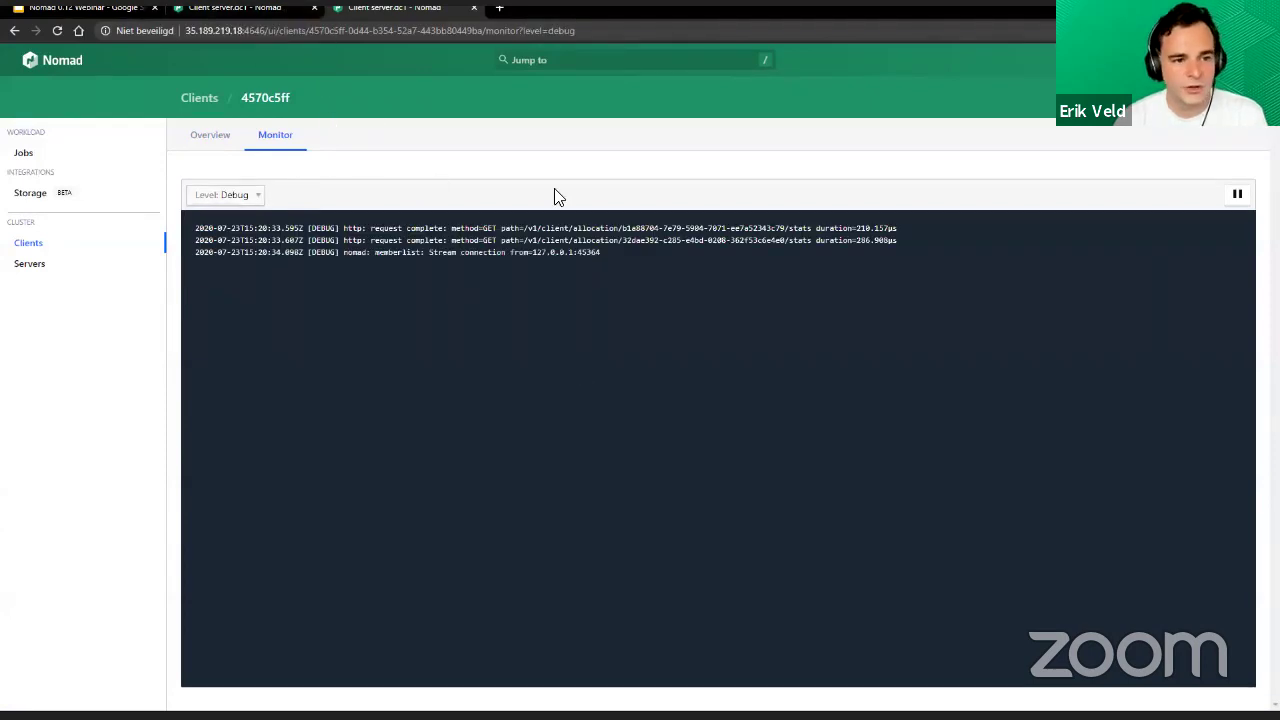
- Scale the api task group to a count of 3 from the api job's overview and open the group's detail page
{"action": "left_click", "coordinate": [268, 10]}
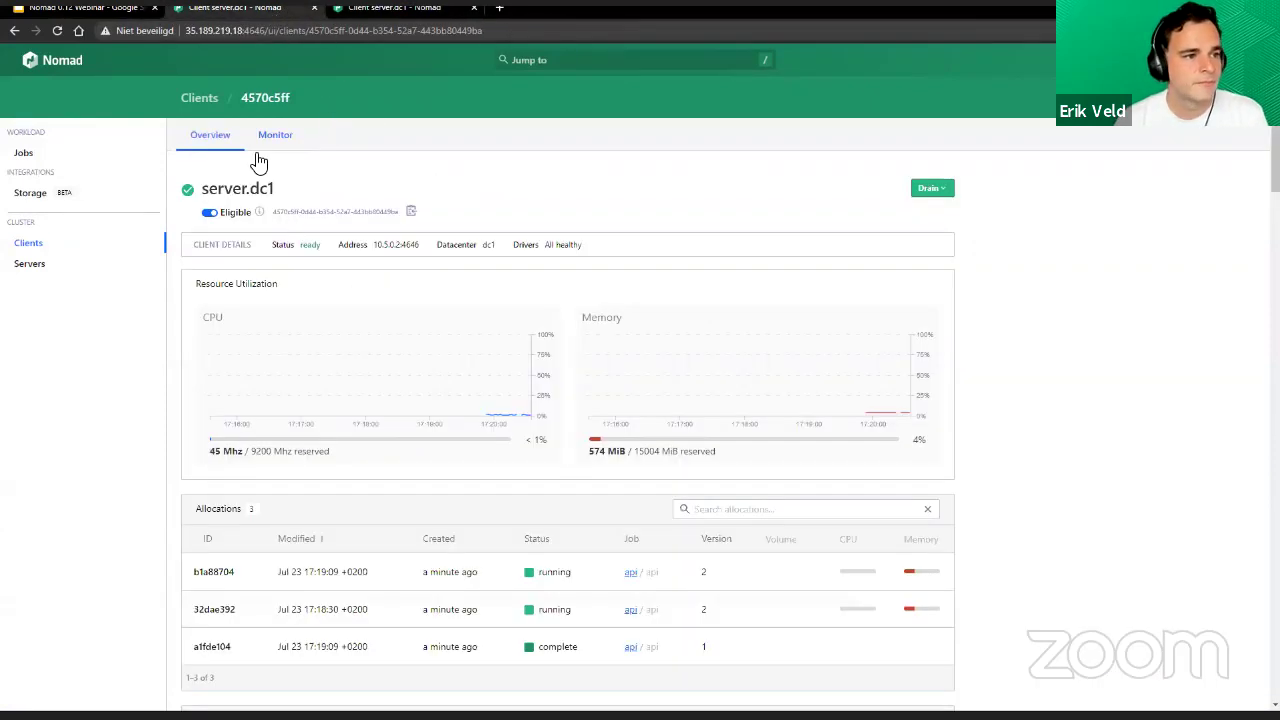
{"action": "left_click", "coordinate": [36, 158]}
{"action": "left_click", "coordinate": [450, 218]}
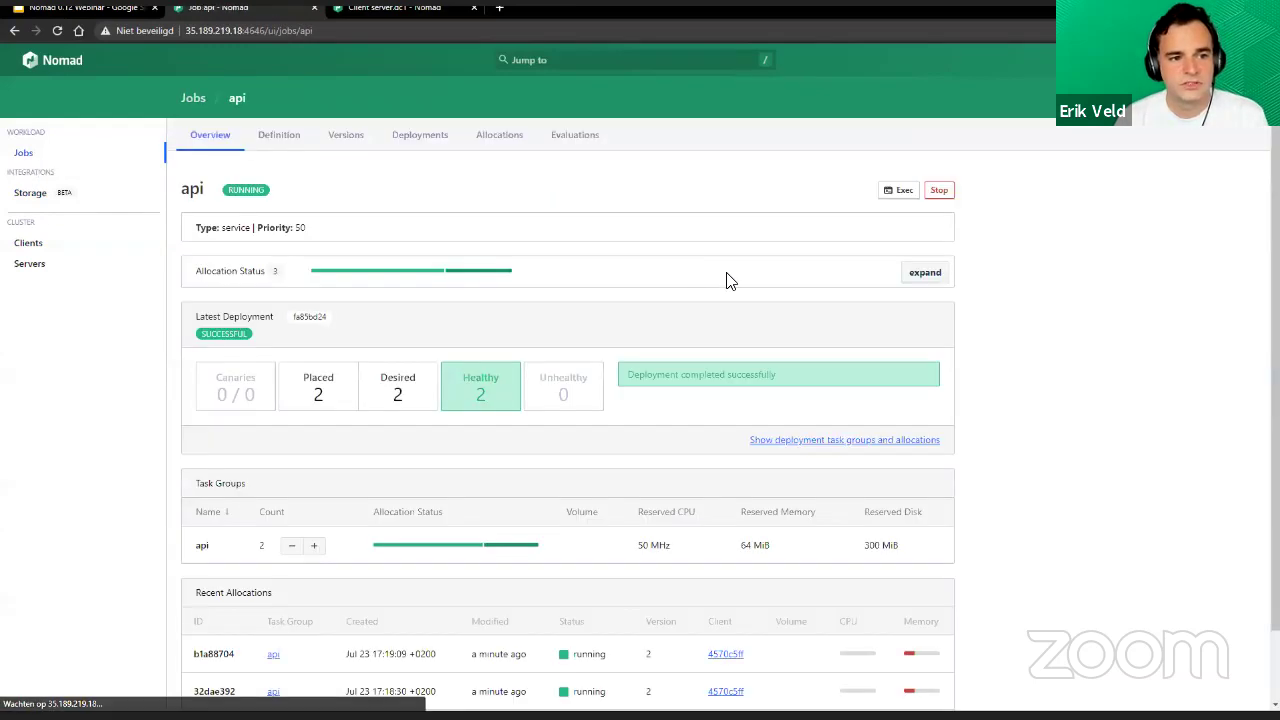
{"action": "left_click", "coordinate": [314, 546]}
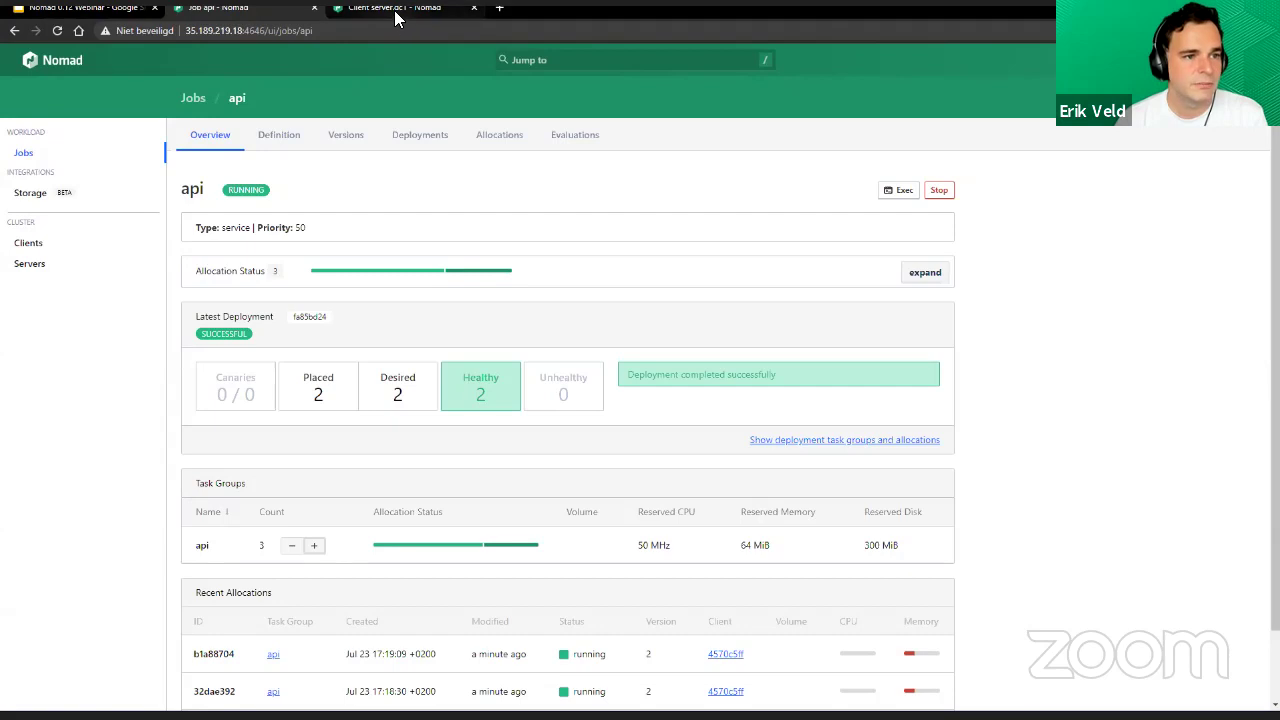
{"action": "left_click", "coordinate": [352, 549]}
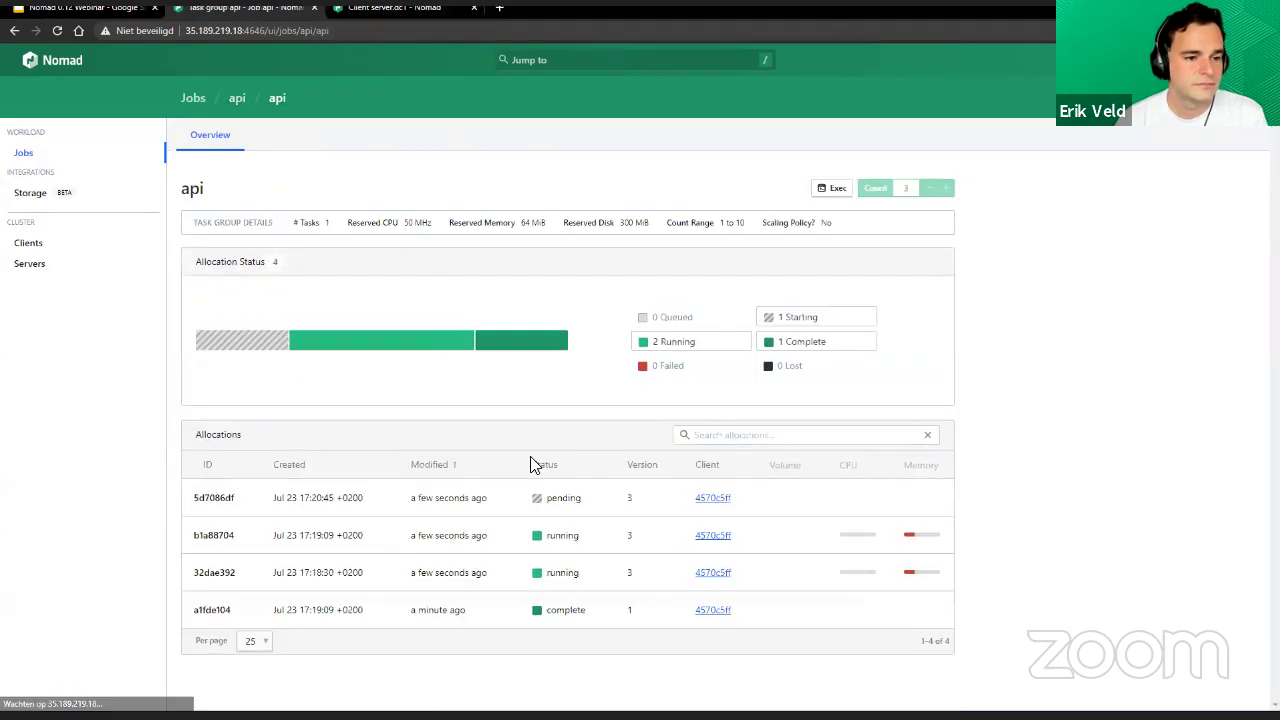
- Examine the debug log lines streaming in the server.dc1 client's monitor
{"action": "left_click", "coordinate": [376, 10]}
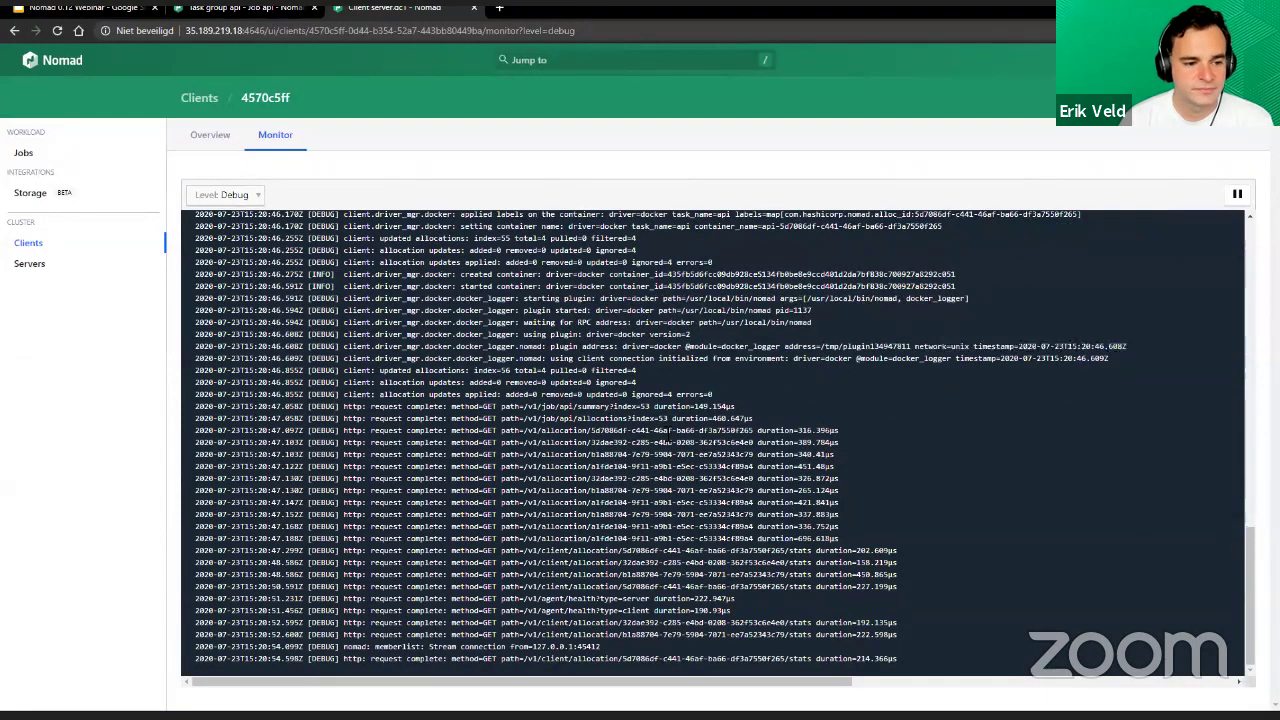
{"action": "triple_click", "coordinate": [567, 515]}
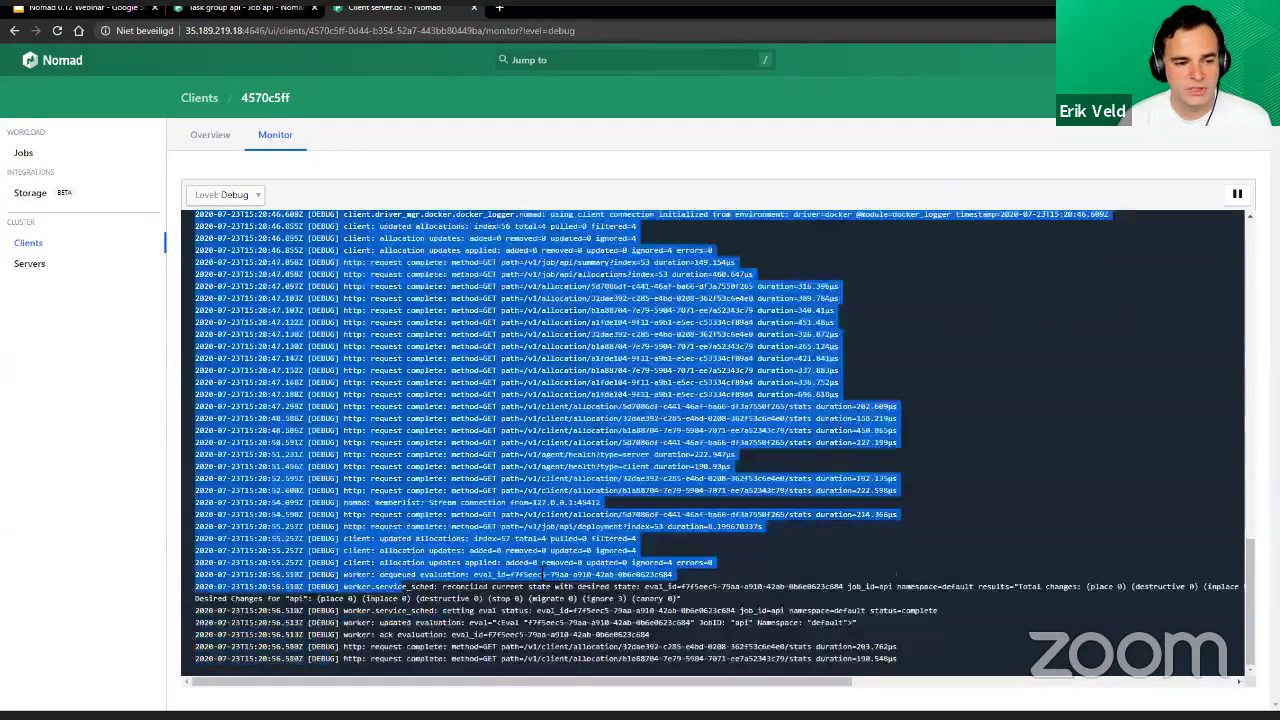
{"action": "left_click", "coordinate": [567, 515]}
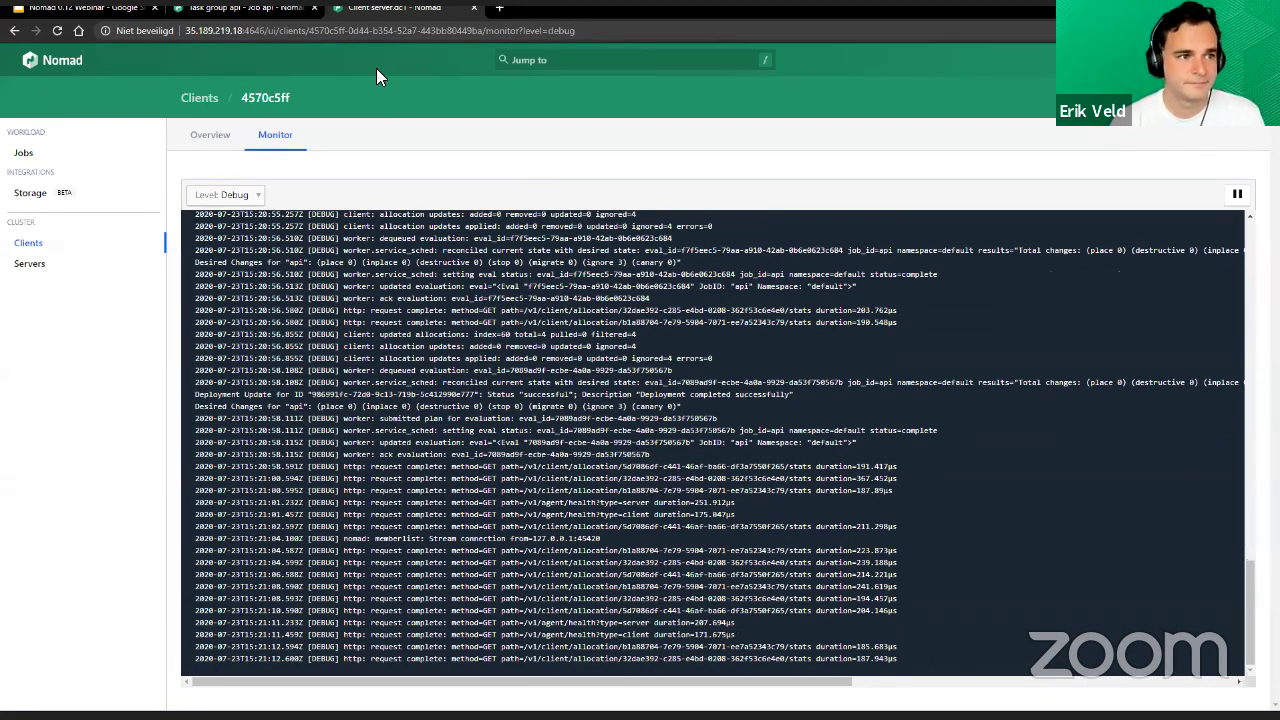
- Switch to the Nomad 0.12 Webinar presentation in Google Slides and start it in presenter view
{"action": "left_click", "coordinate": [103, 11]}
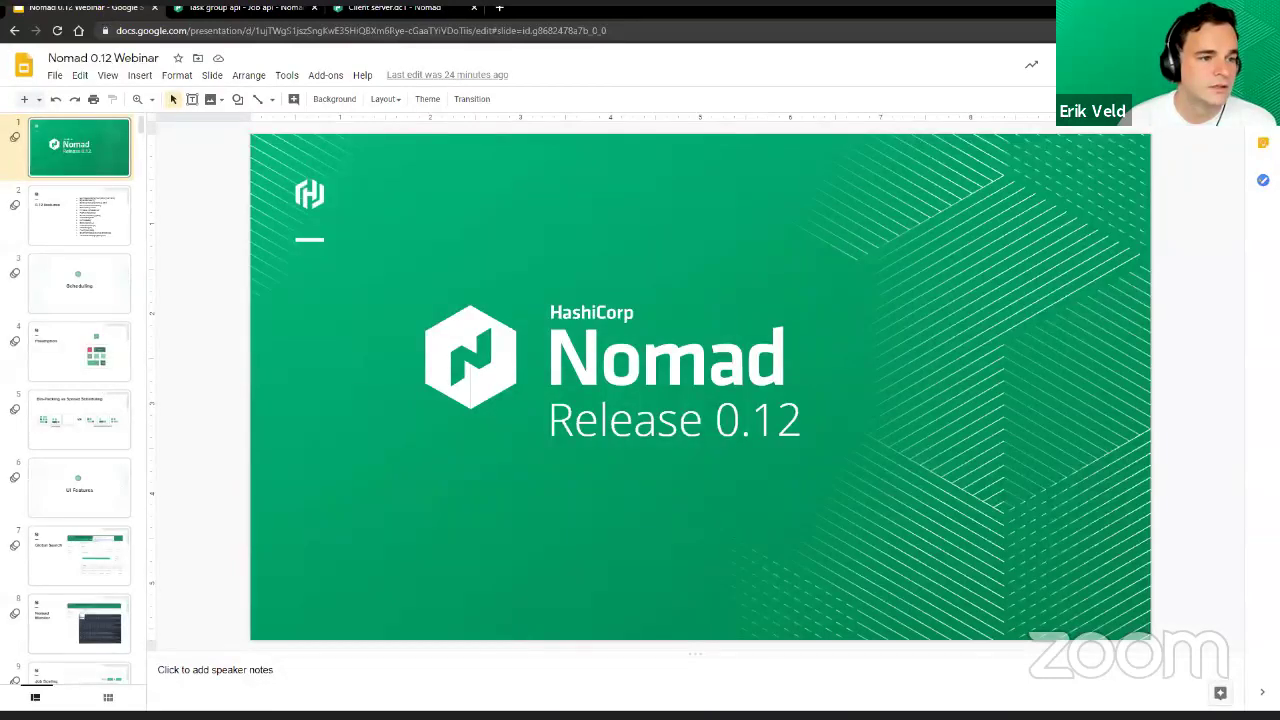
{"action": "left_click", "coordinate": [1155, 64]}
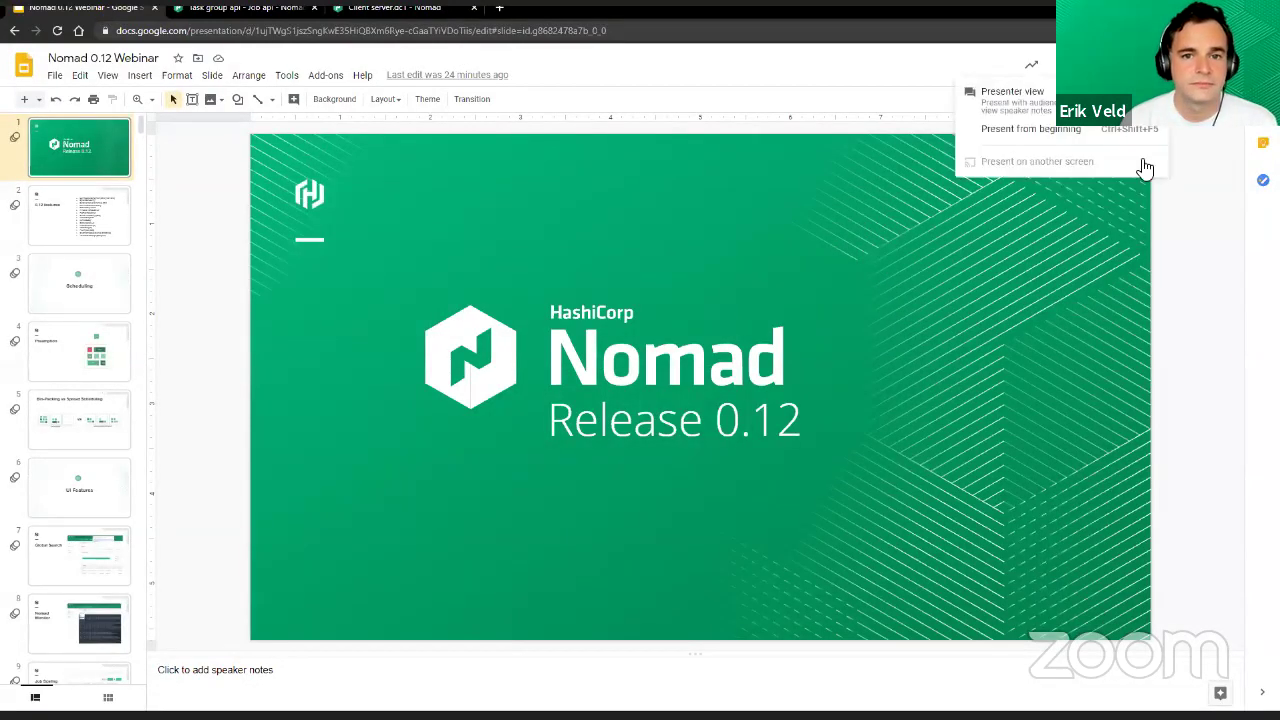
{"action": "left_click", "coordinate": [1012, 92]}
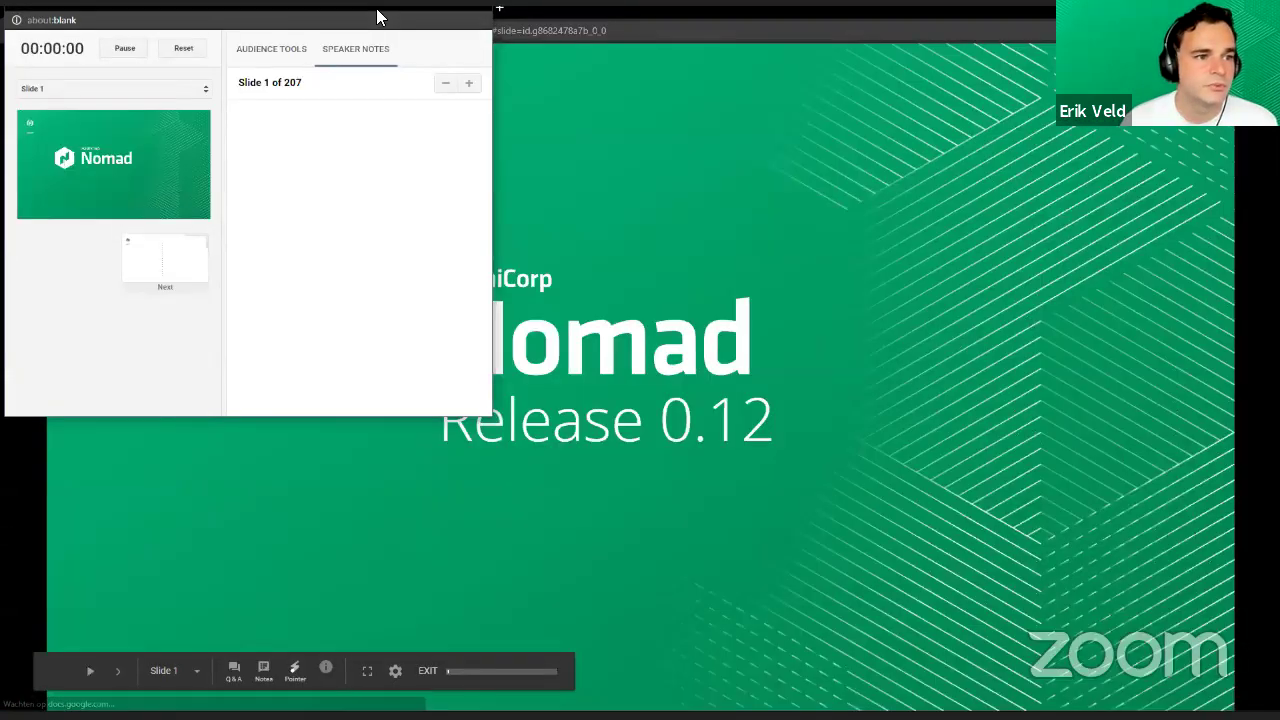
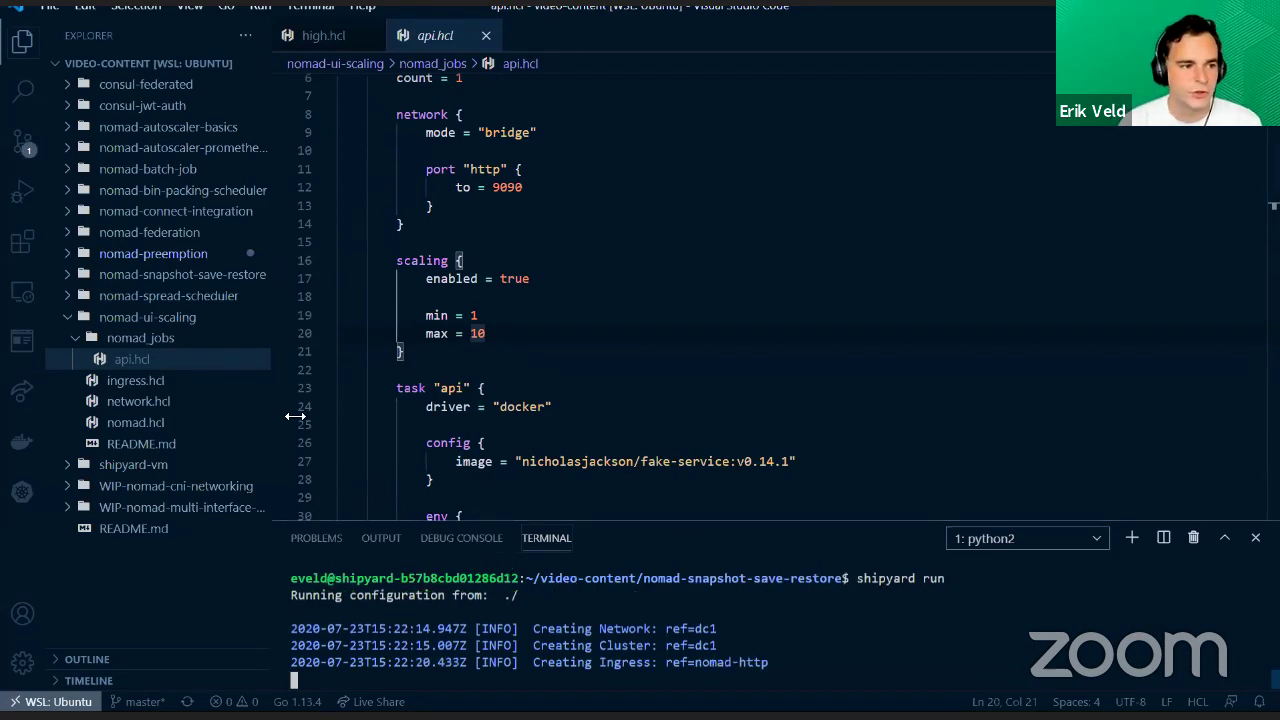
- Switch to Visual Studio Code and examine api.hcl and the cluster definition in nomad.hcl within the nomad-snapshot-save-restore folder
{"action": "left_click", "coordinate": [129, 324]}
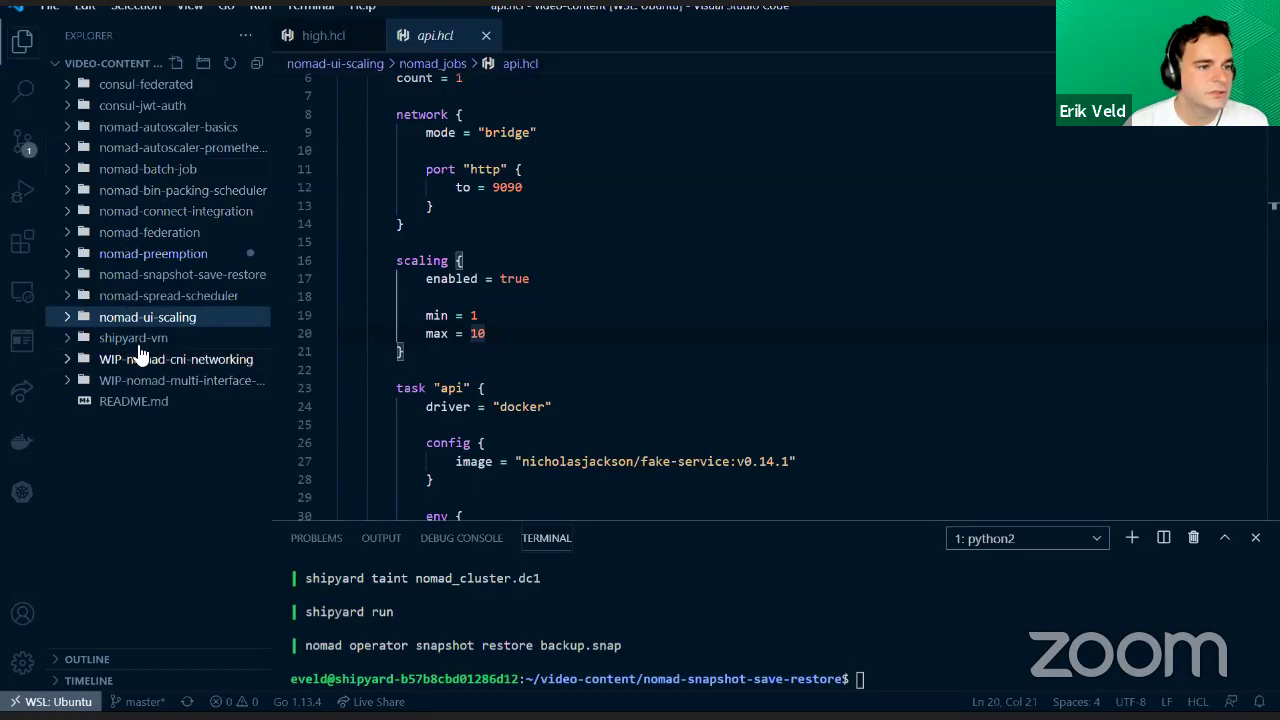
{"action": "left_click", "coordinate": [140, 275]}
{"action": "left_click", "coordinate": [146, 298]}
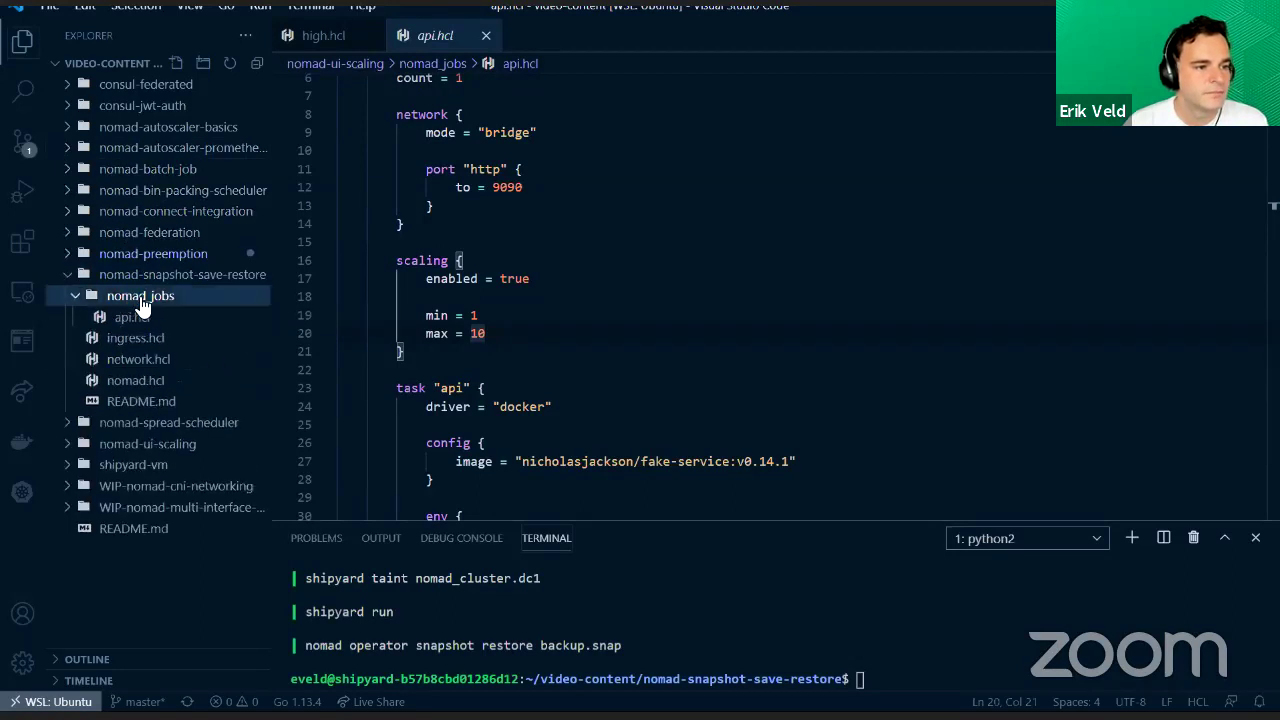
{"action": "left_click", "coordinate": [131, 317]}
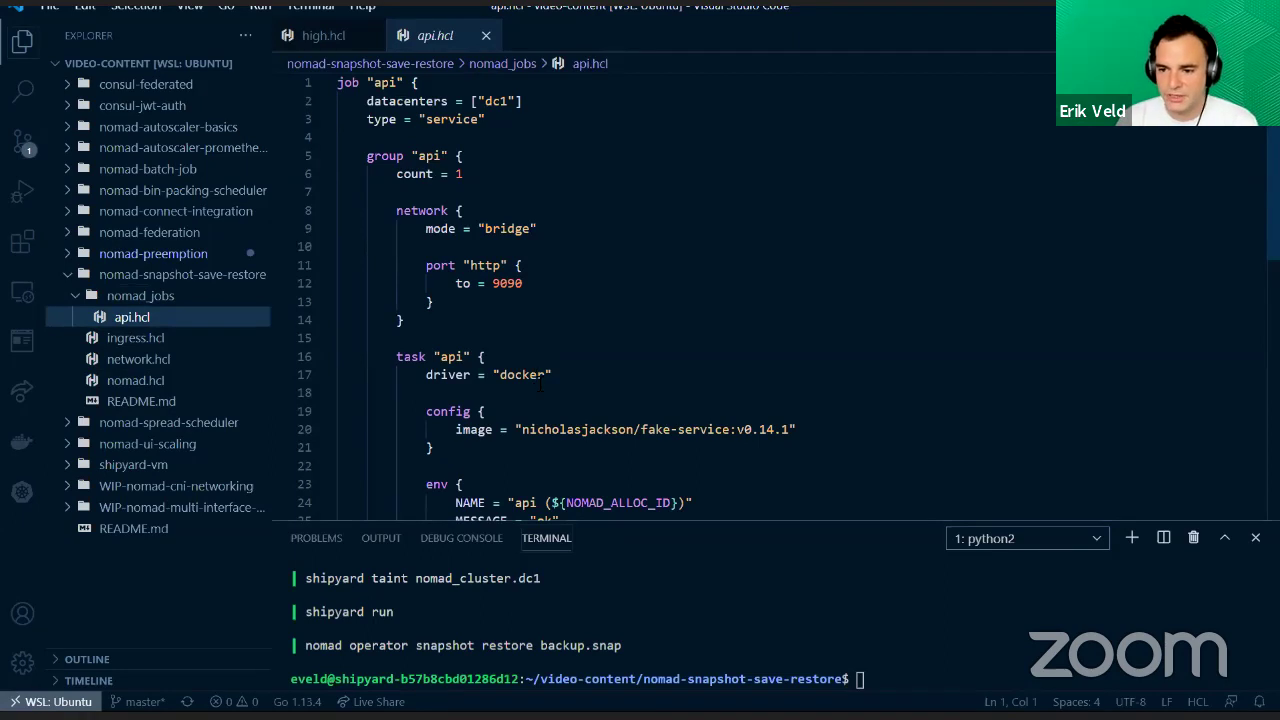
{"action": "left_click", "coordinate": [128, 381]}
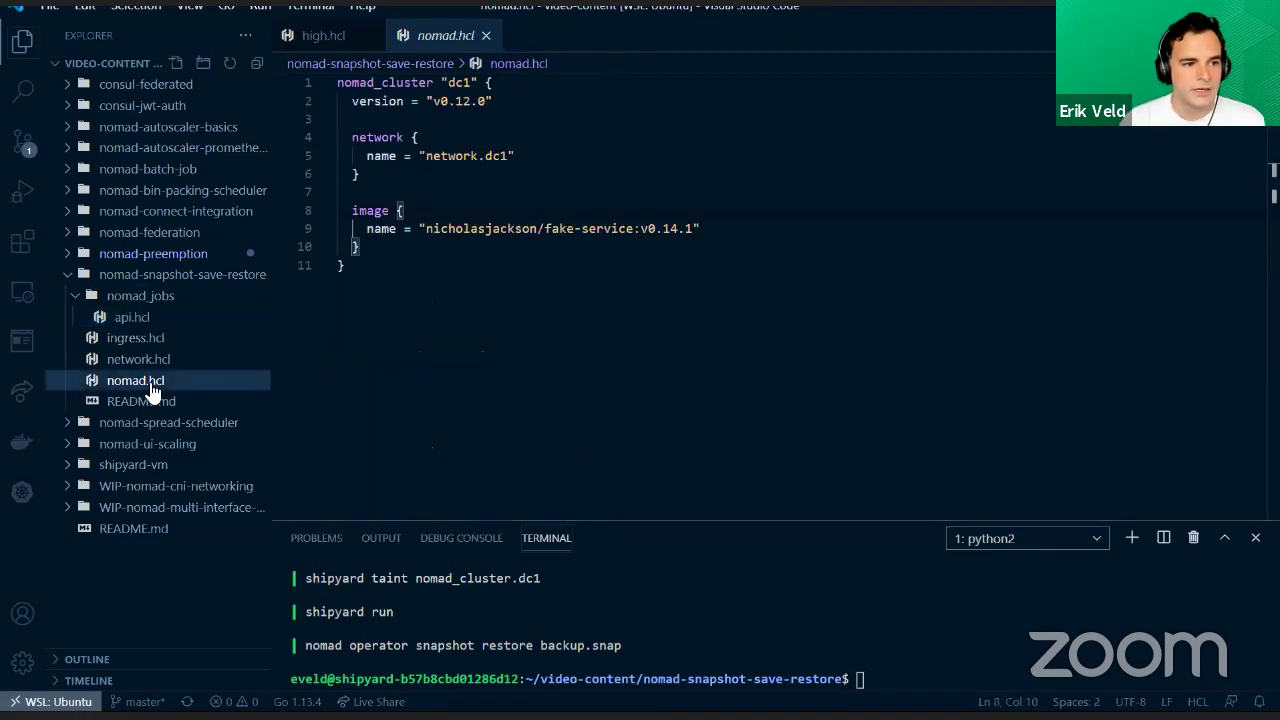
{"action": "left_click_drag", "start_coordinate": [590, 328], "coordinate": [300, 84]}
{"action": "left_click", "coordinate": [764, 384]}
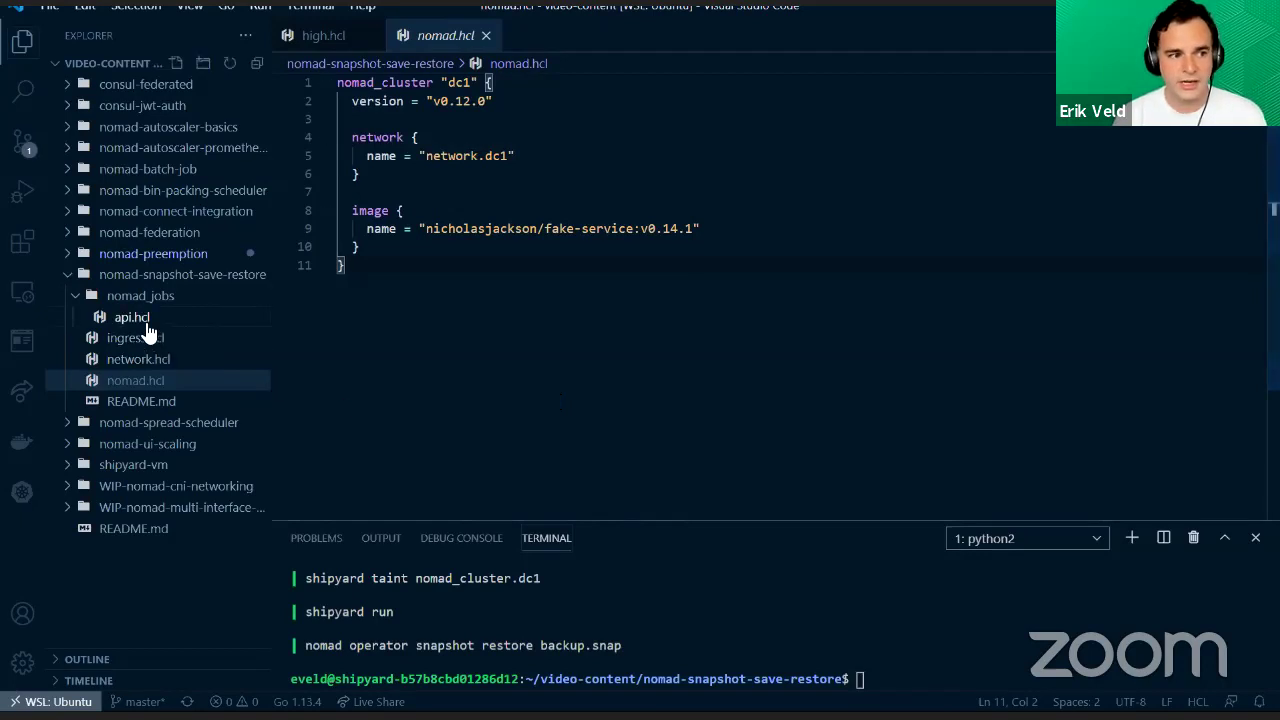
- Switch to the browser and open the Jobs list in the Nomad UI
{"action": "left_click", "coordinate": [760, 599]}
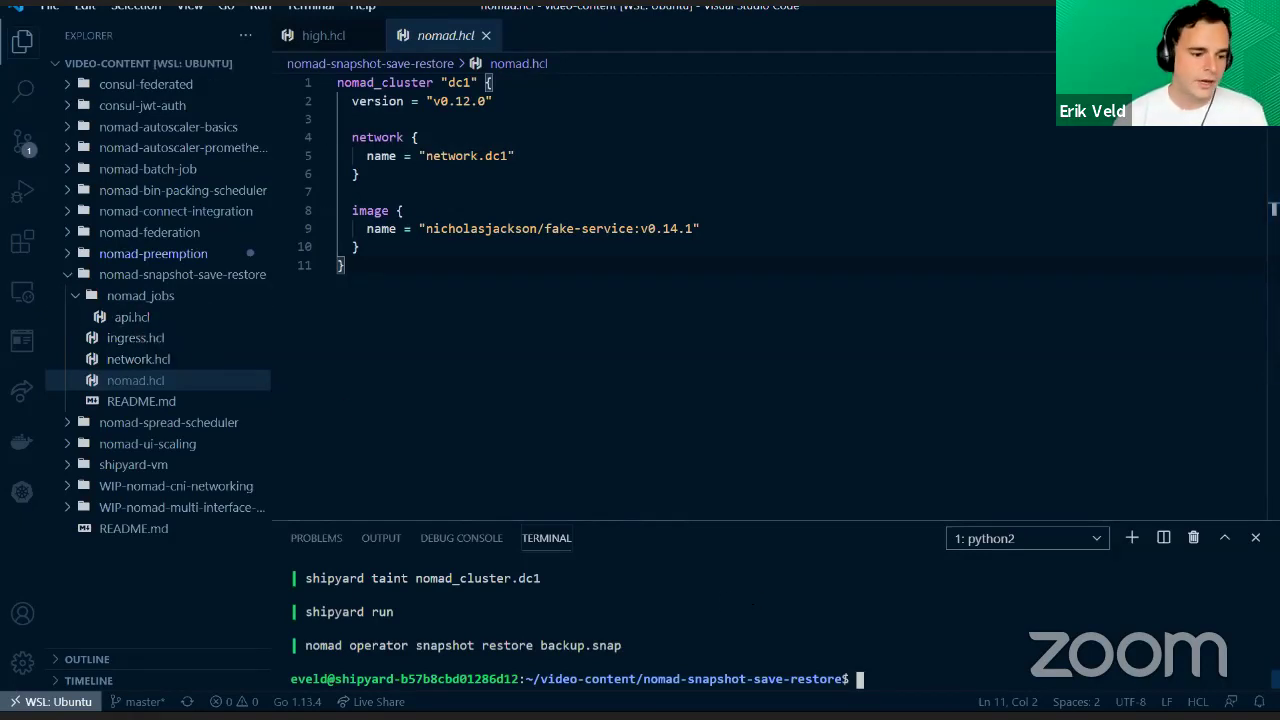
{"action": "key", "text": "alt+Tab"}
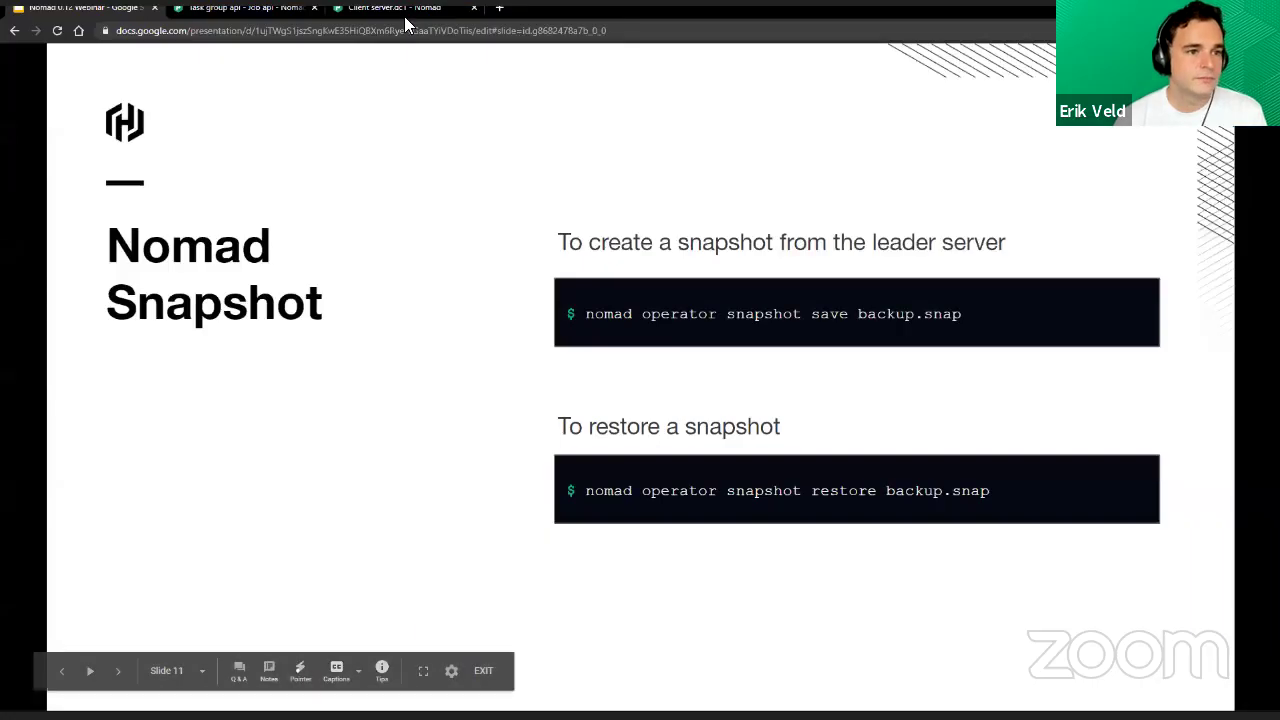
{"action": "left_click", "coordinate": [407, 12]}
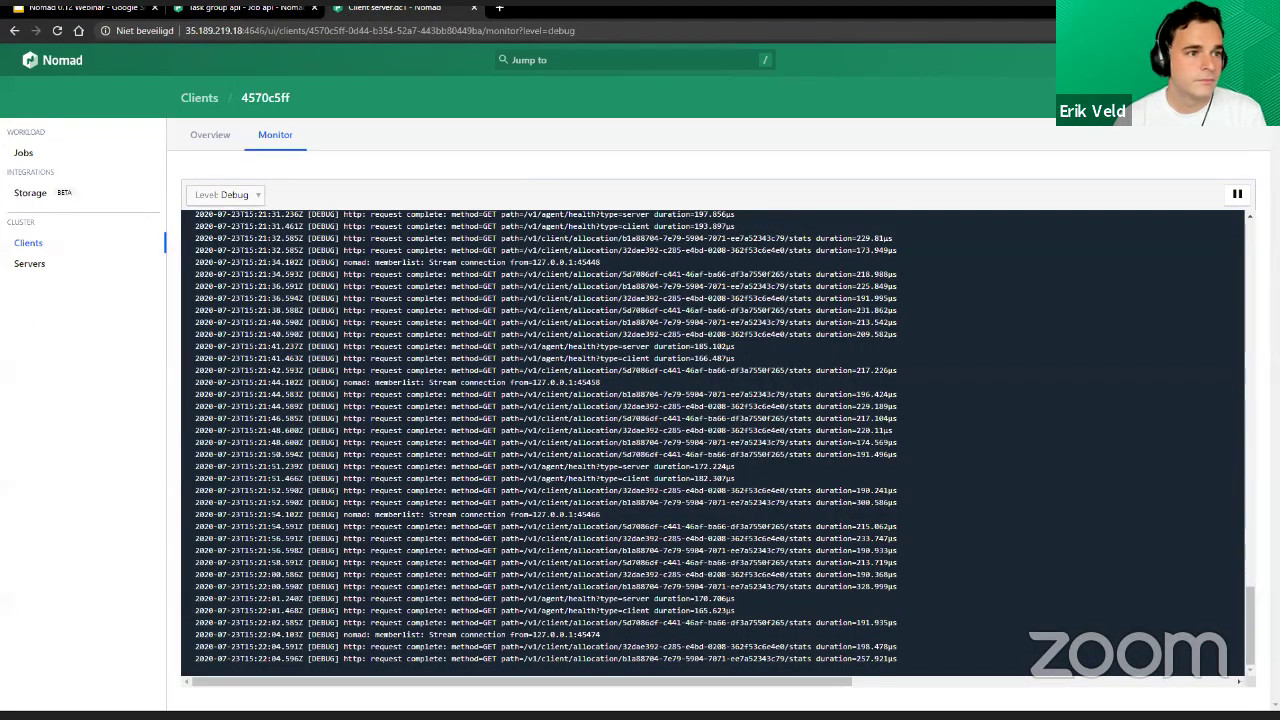
{"action": "left_click", "coordinate": [245, 8]}
{"action": "left_click", "coordinate": [240, 99]}
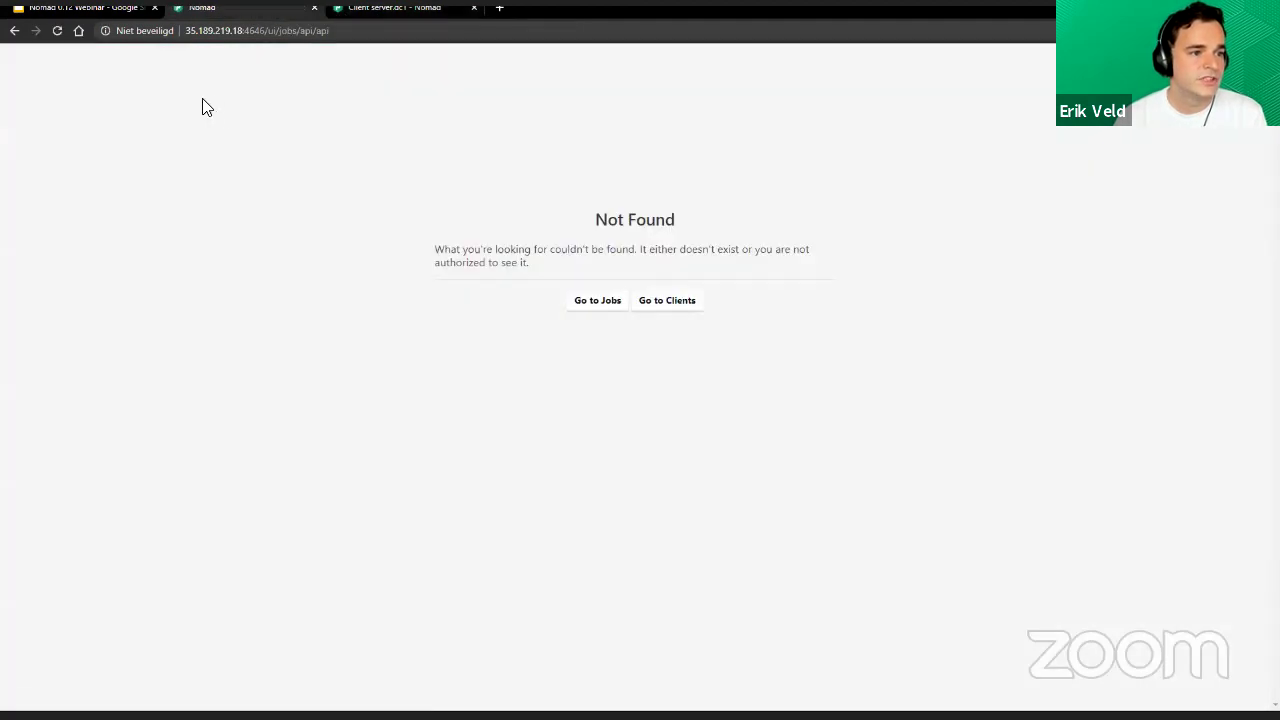
{"action": "left_click", "coordinate": [588, 305]}
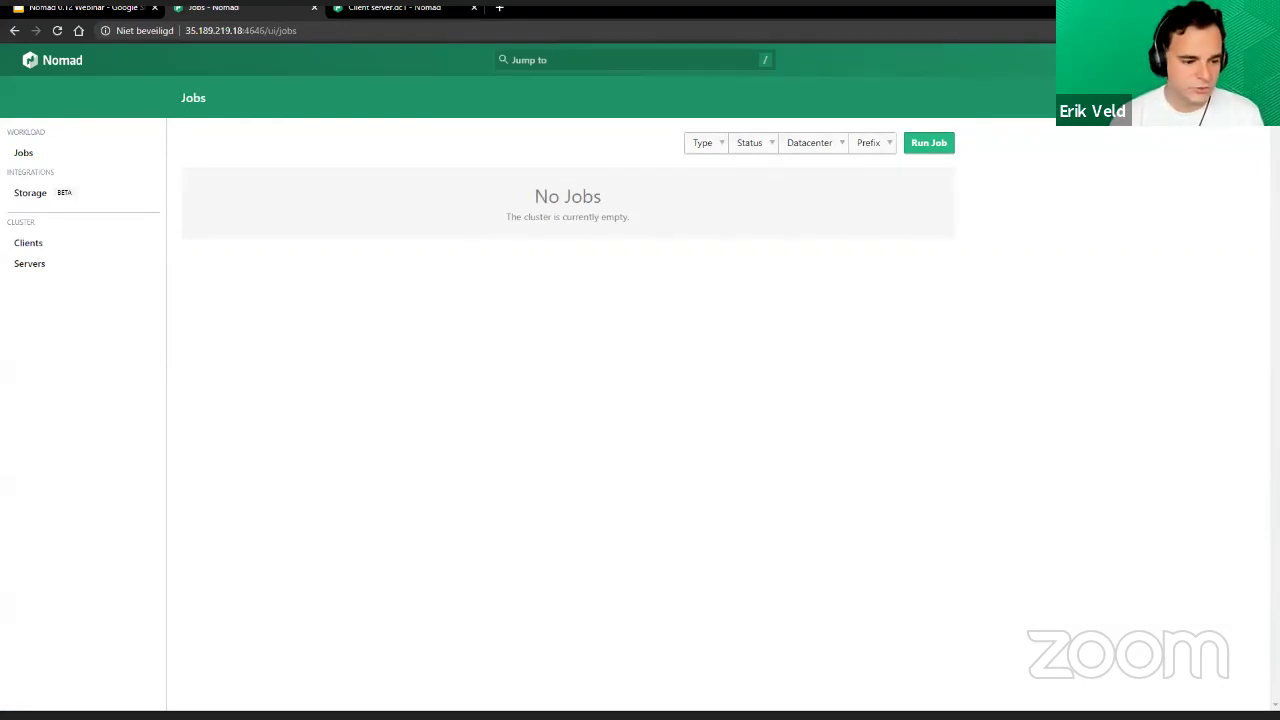
- Switch to Visual Studio Code and submit the api job with nomad run nomad_jobs/api.hcl in the terminal
{"action": "key", "text": "alt+Tab"}
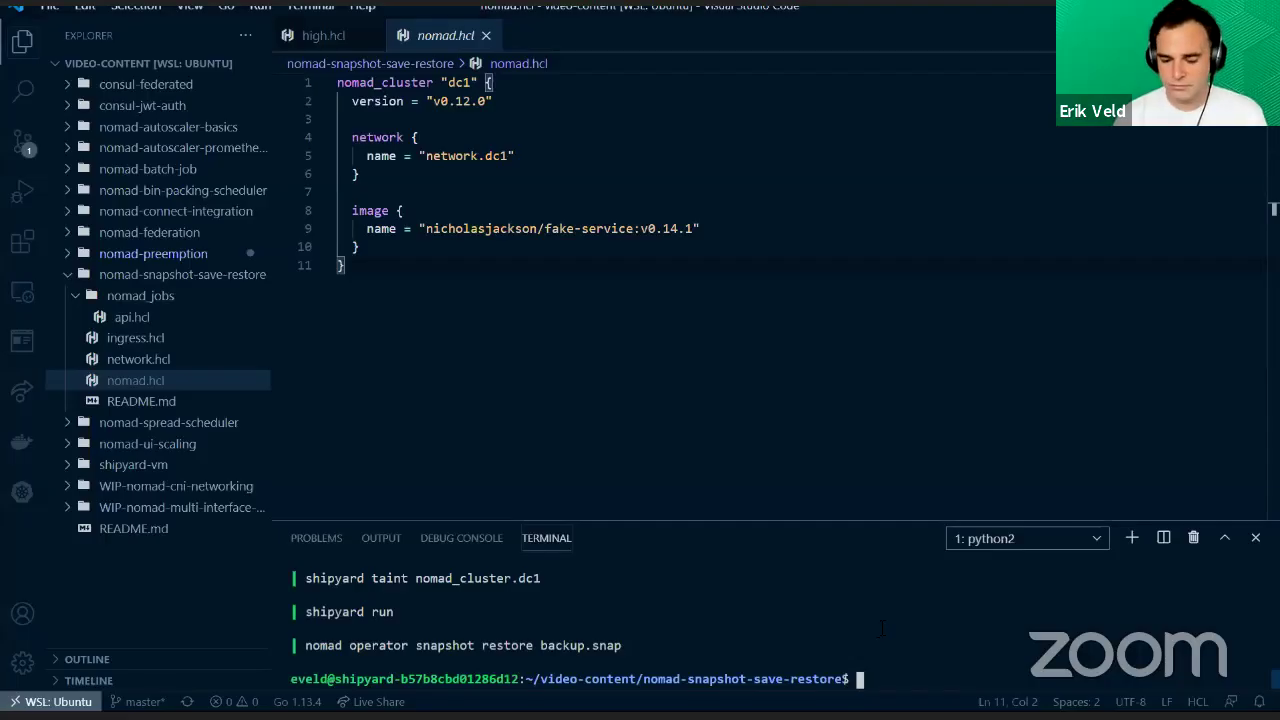
{"action": "type", "text": "nomad ru"}
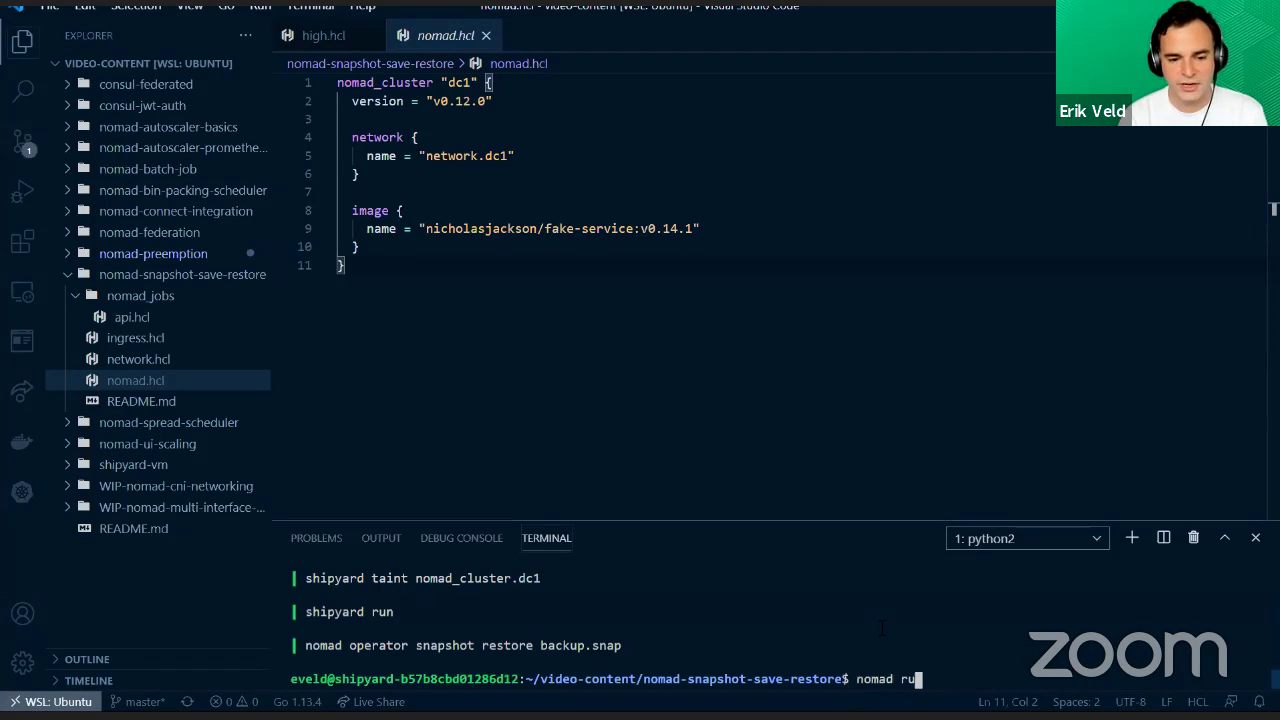
{"action": "type", "text": "n nomad_jobs/a"}
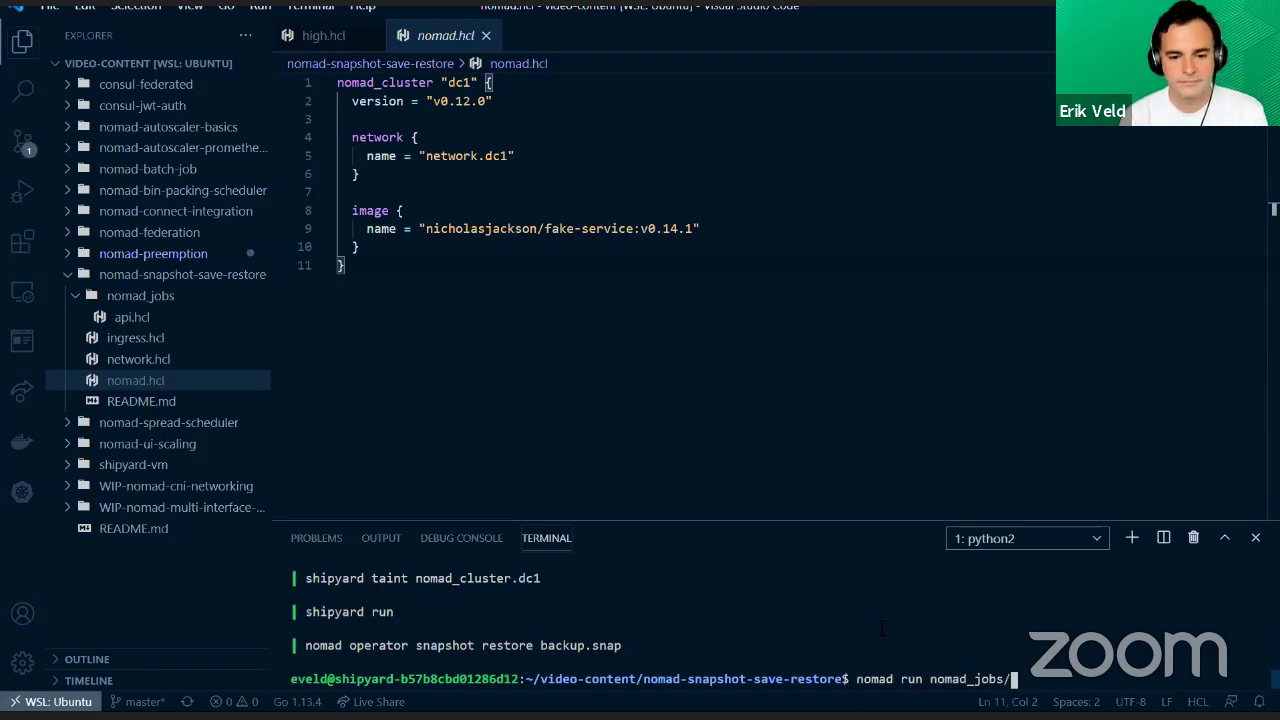
{"action": "key", "text": "Tab"}
{"action": "key", "text": "Return"}
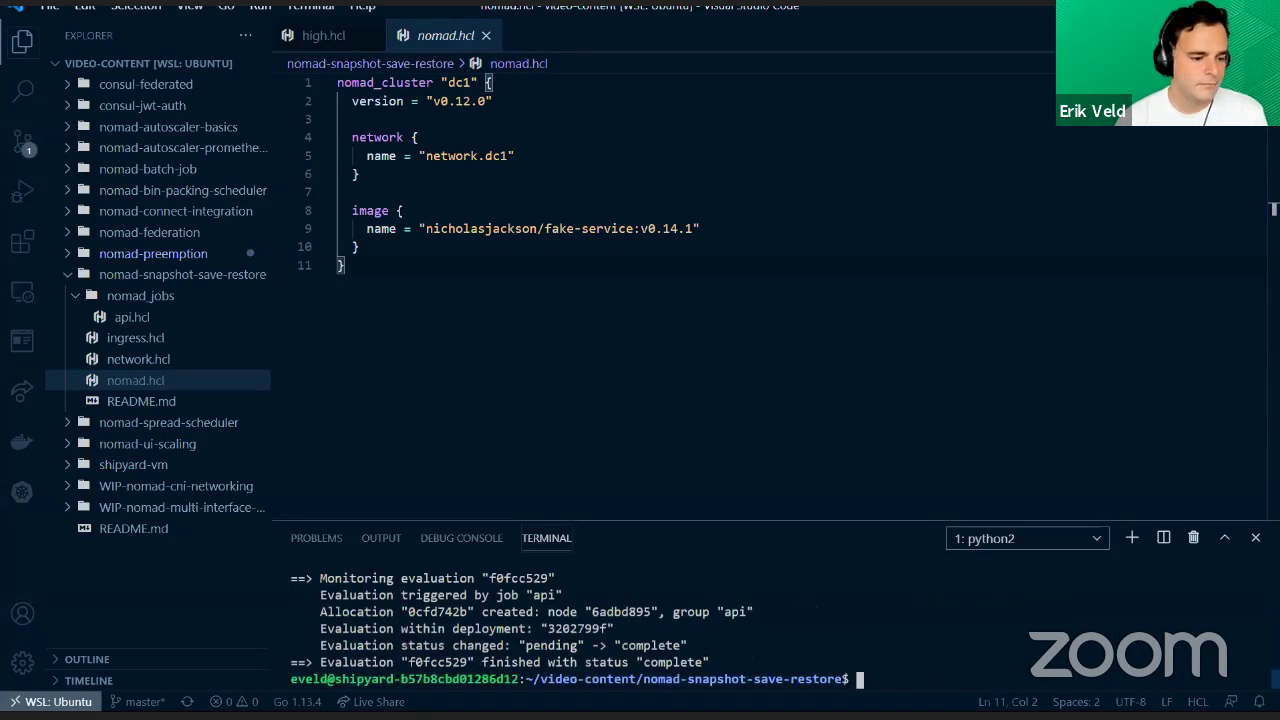
- Switch to the Nomad UI in the browser, check the api job's overview and return to the Jobs list
{"action": "key", "text": "alt+Tab"}
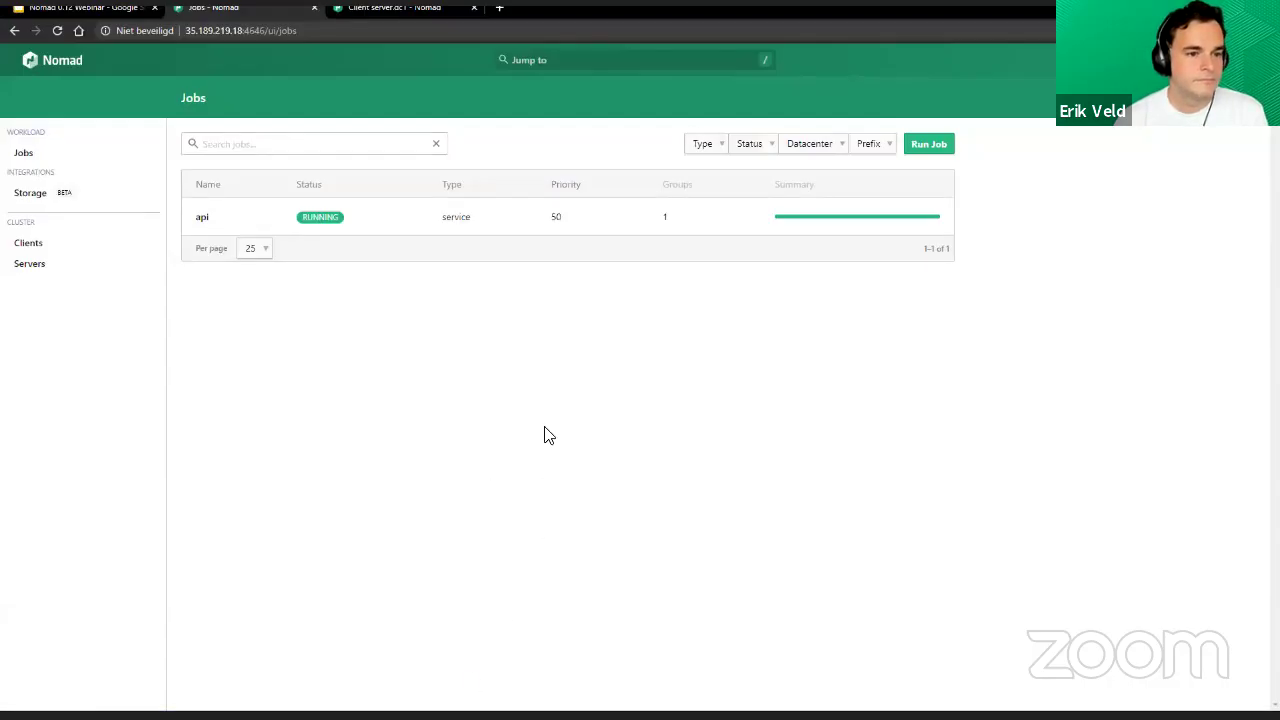
{"action": "left_click", "coordinate": [379, 229]}
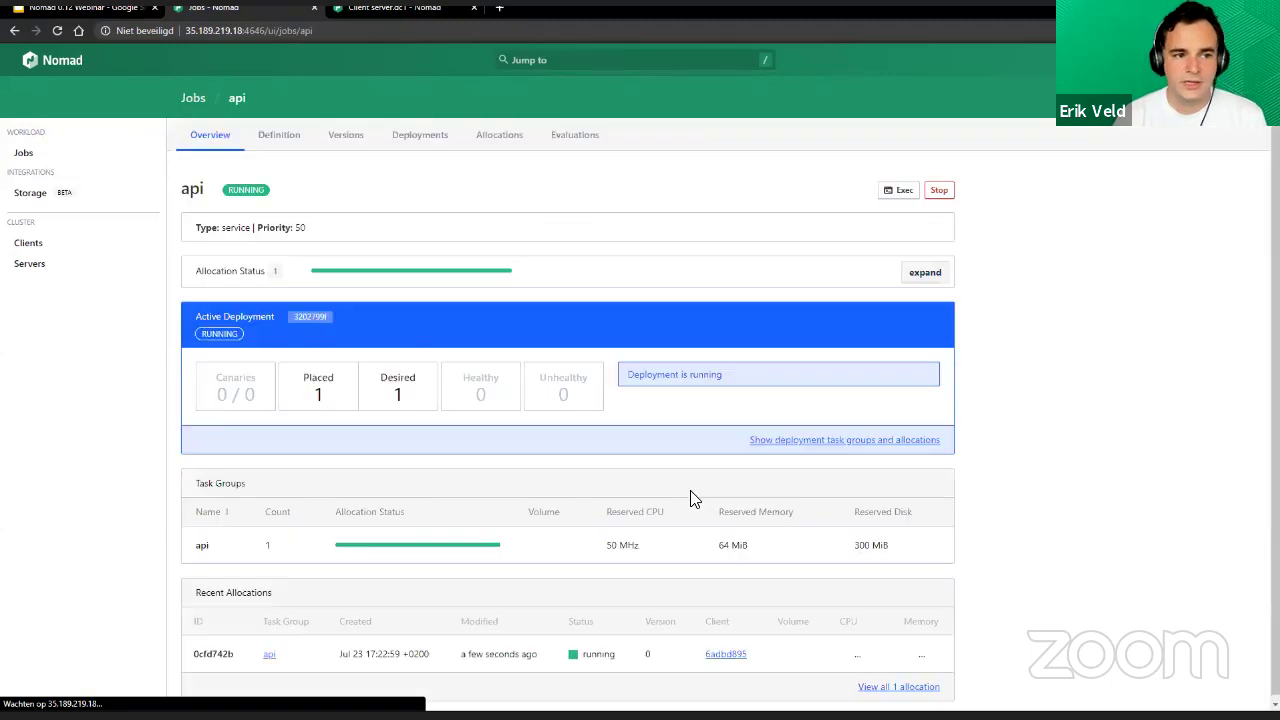
{"action": "left_click", "coordinate": [198, 97]}
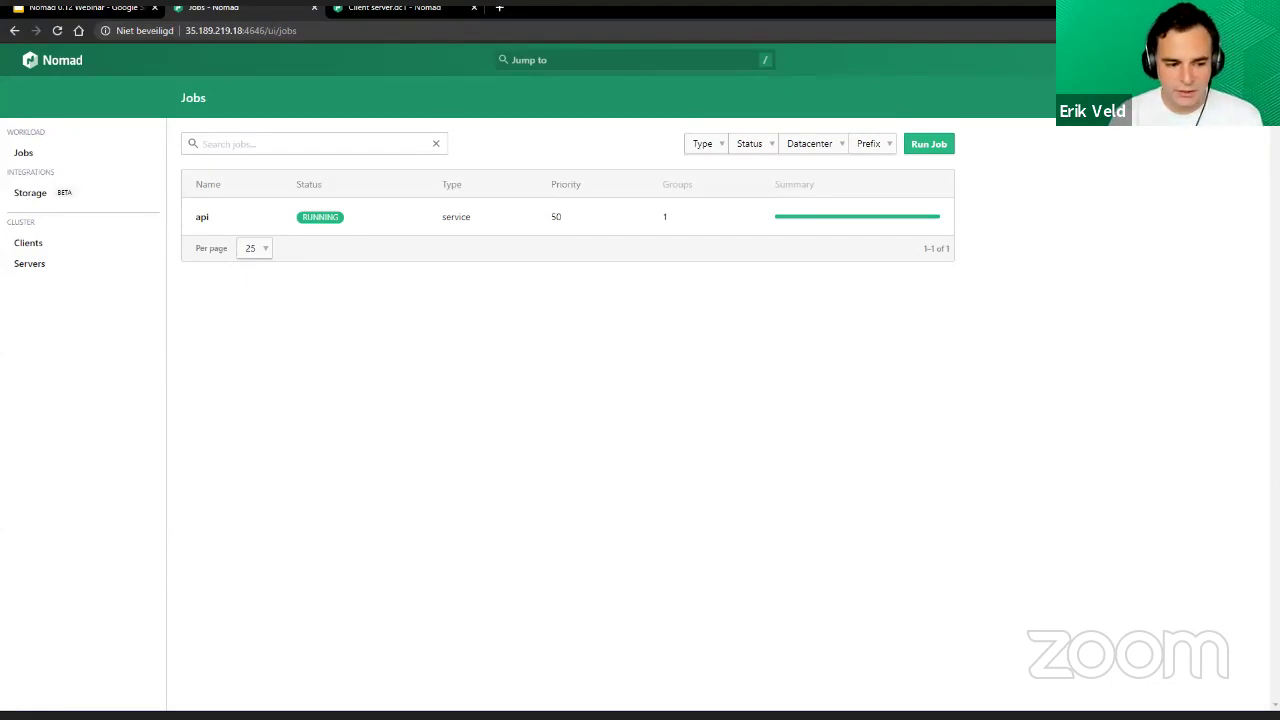
- Switch to Visual Studio Code and save the cluster state with nomad operator snapshot save backup.snap
{"action": "key", "text": "alt+Tab"}
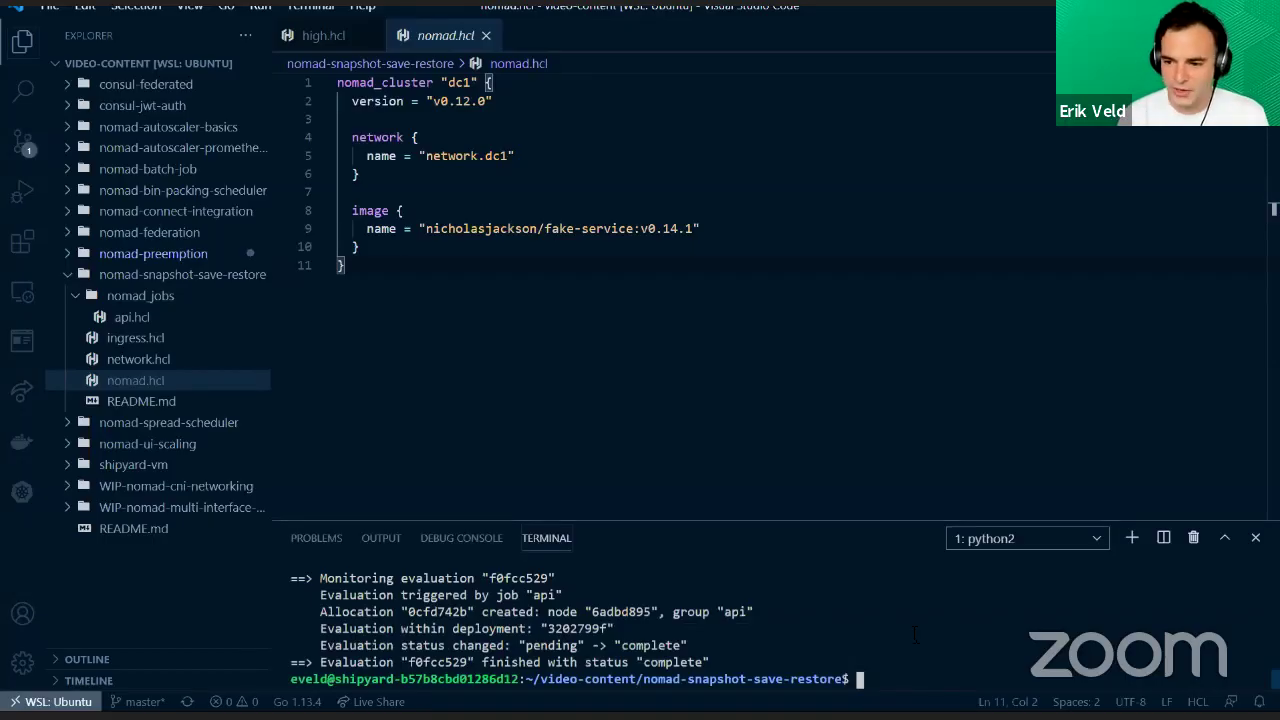
{"action": "type", "text": "nomad snap"}
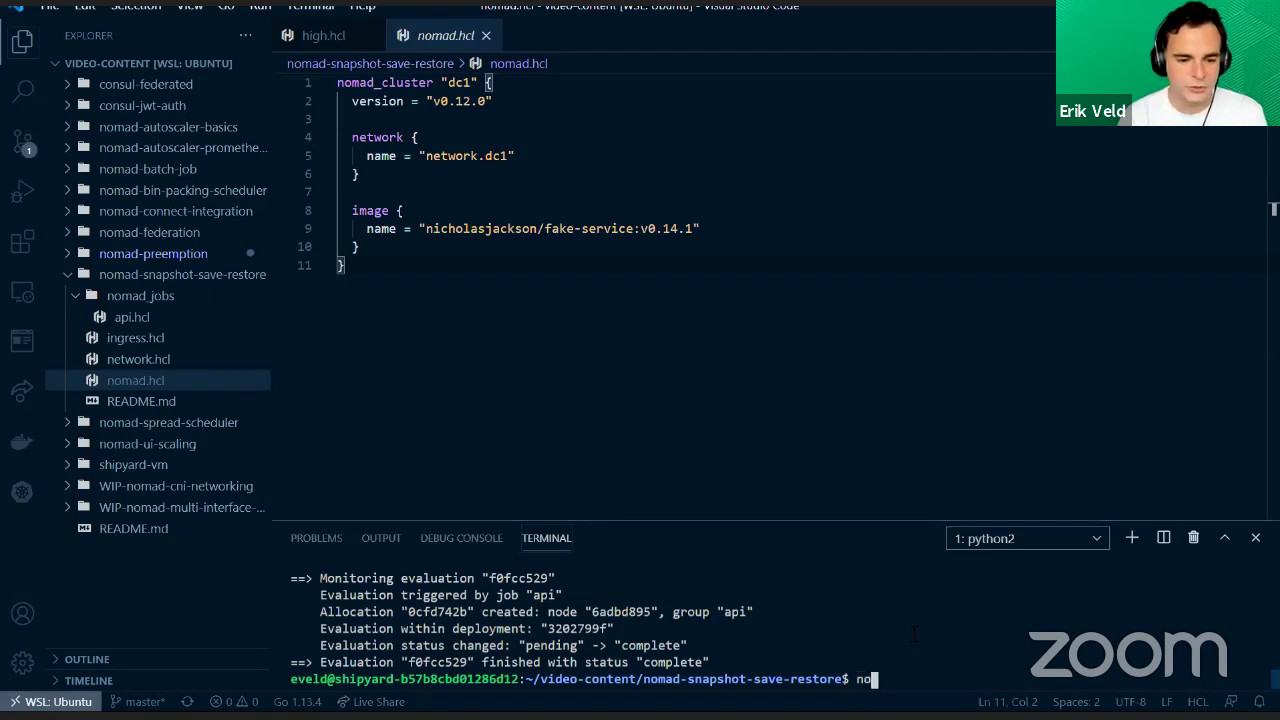
{"action": "key", "text": "BackSpace"}
{"action": "key", "text": "BackSpace"}
{"action": "key", "text": "BackSpace"}
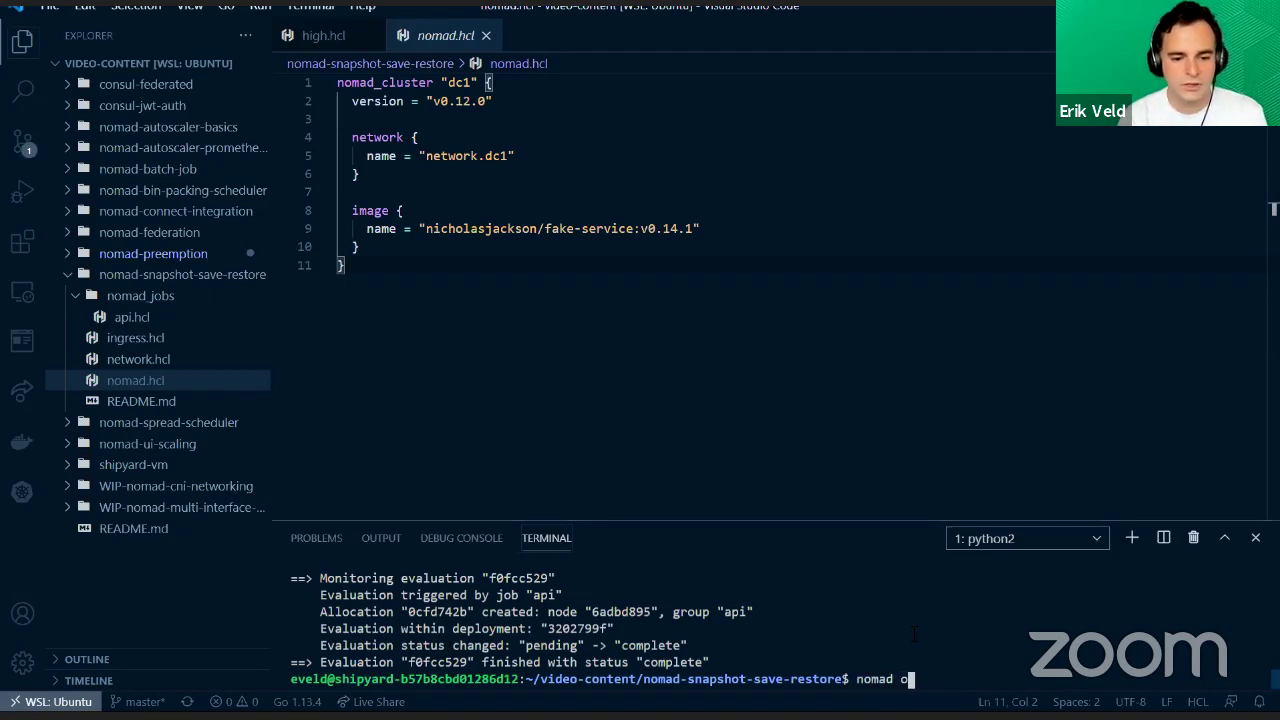
{"action": "type", "text": "perator snap"}
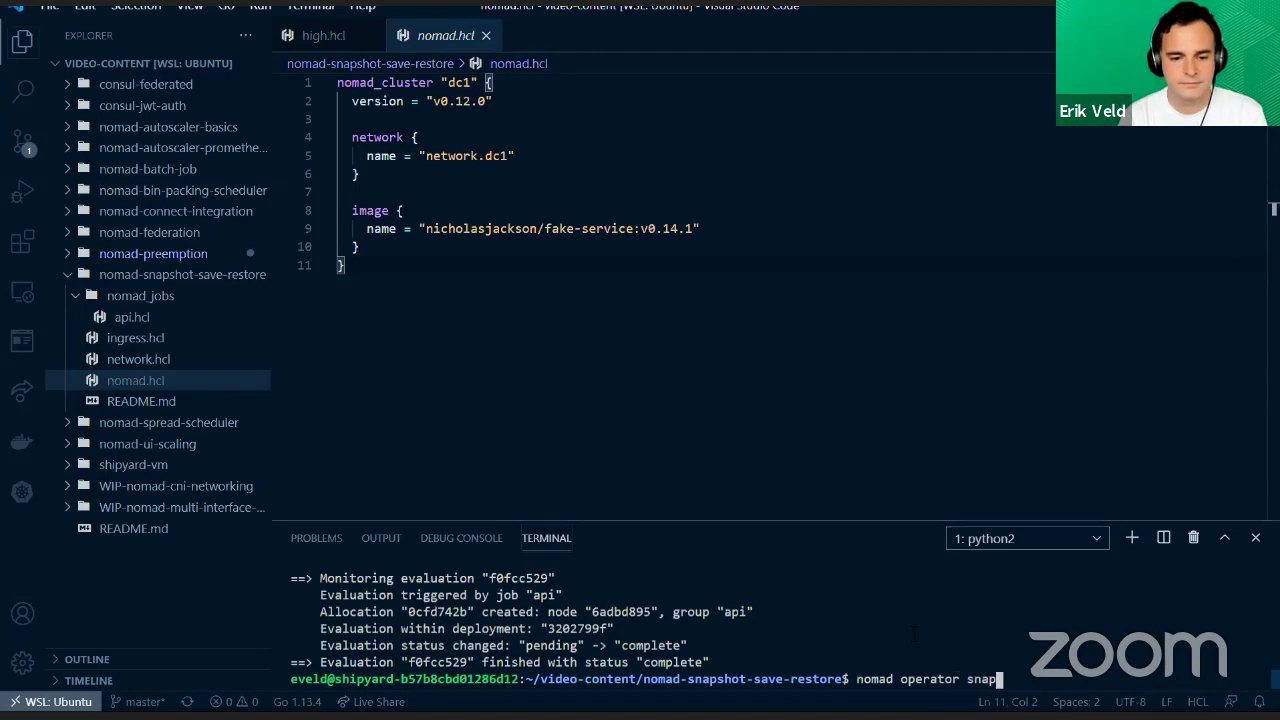
{"action": "type", "text": "shot save"}
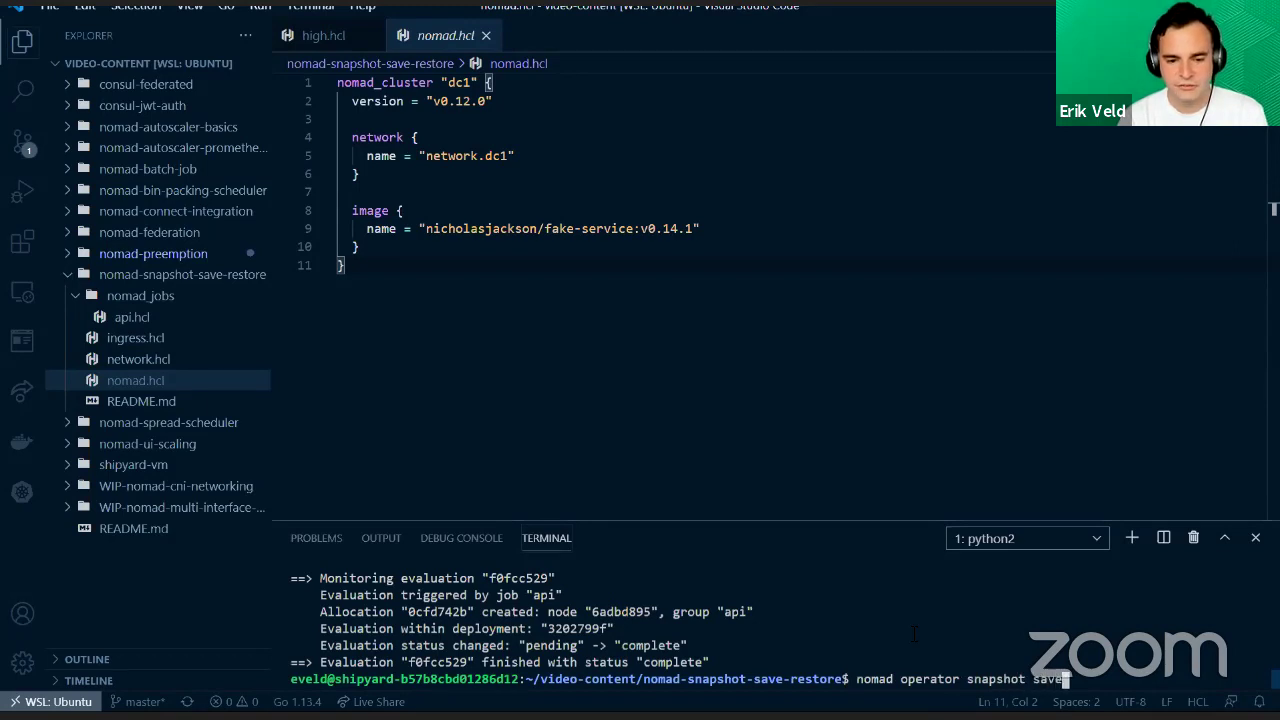
{"action": "type", "text": " backup.snap"}
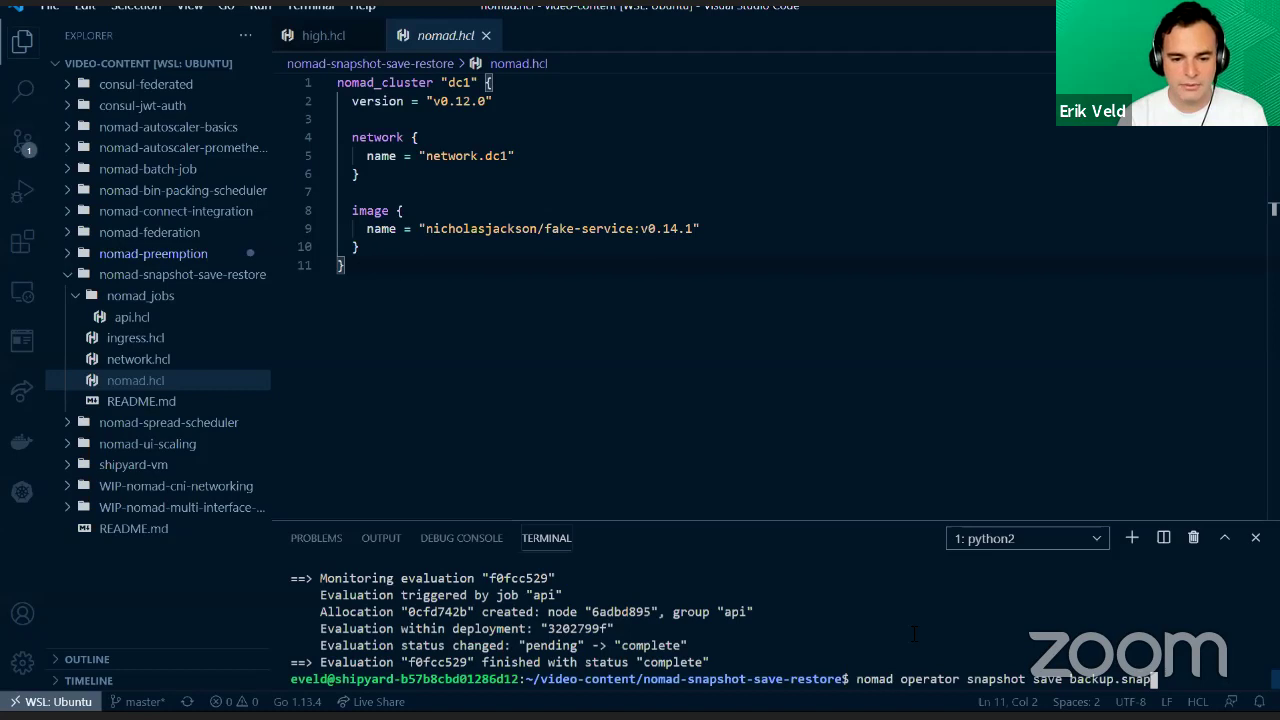
{"action": "key", "text": "Return"}
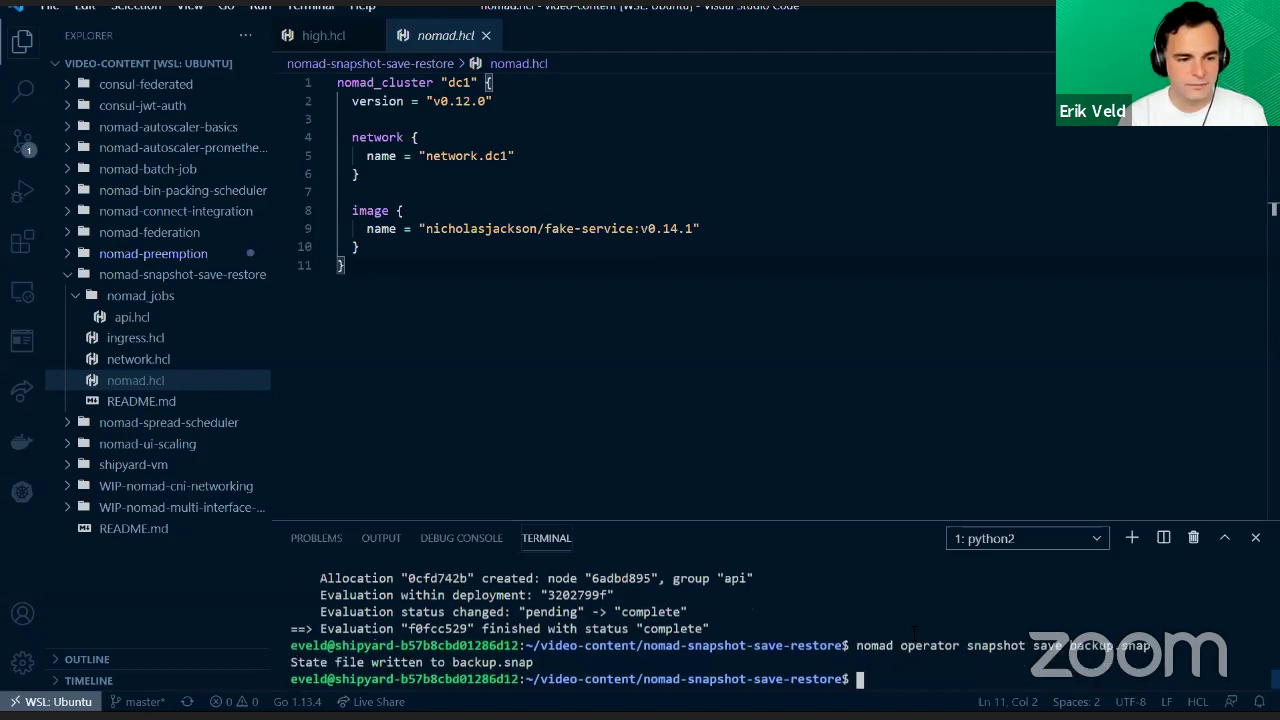
- List the working directory's files with ls and check for backup.snap
{"action": "type", "text": "ls"}
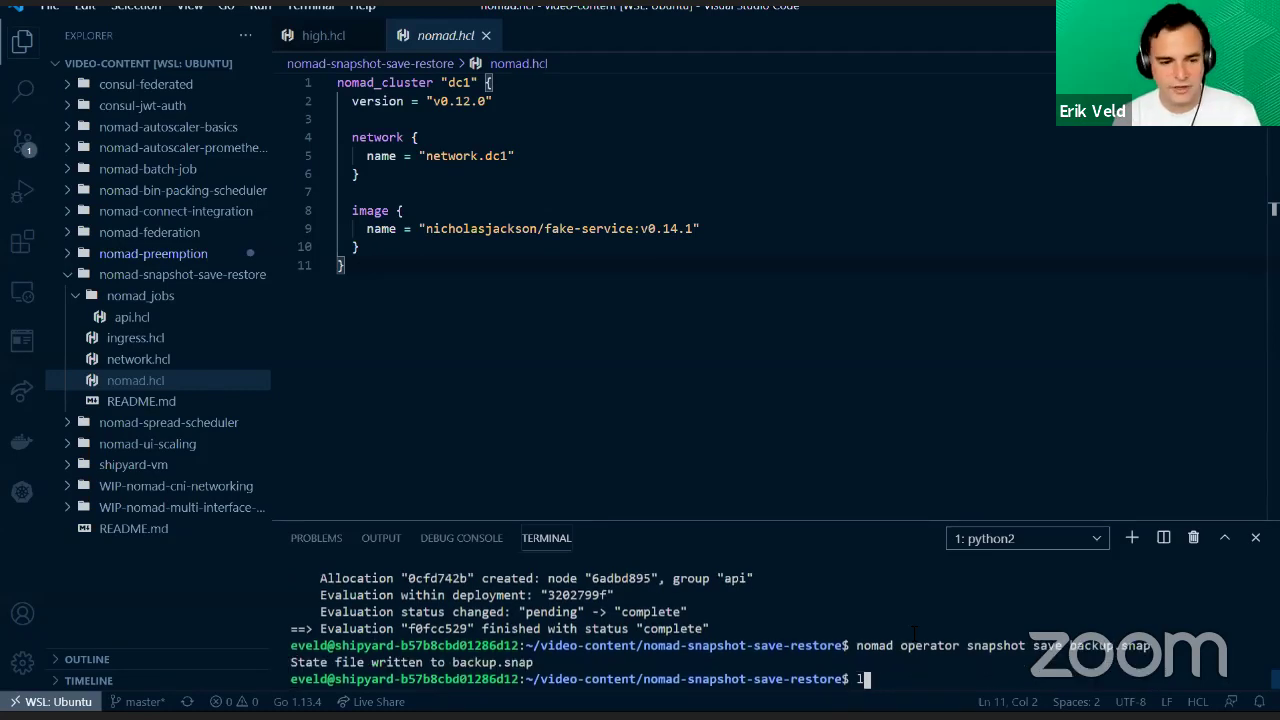
{"action": "key", "text": "Return"}
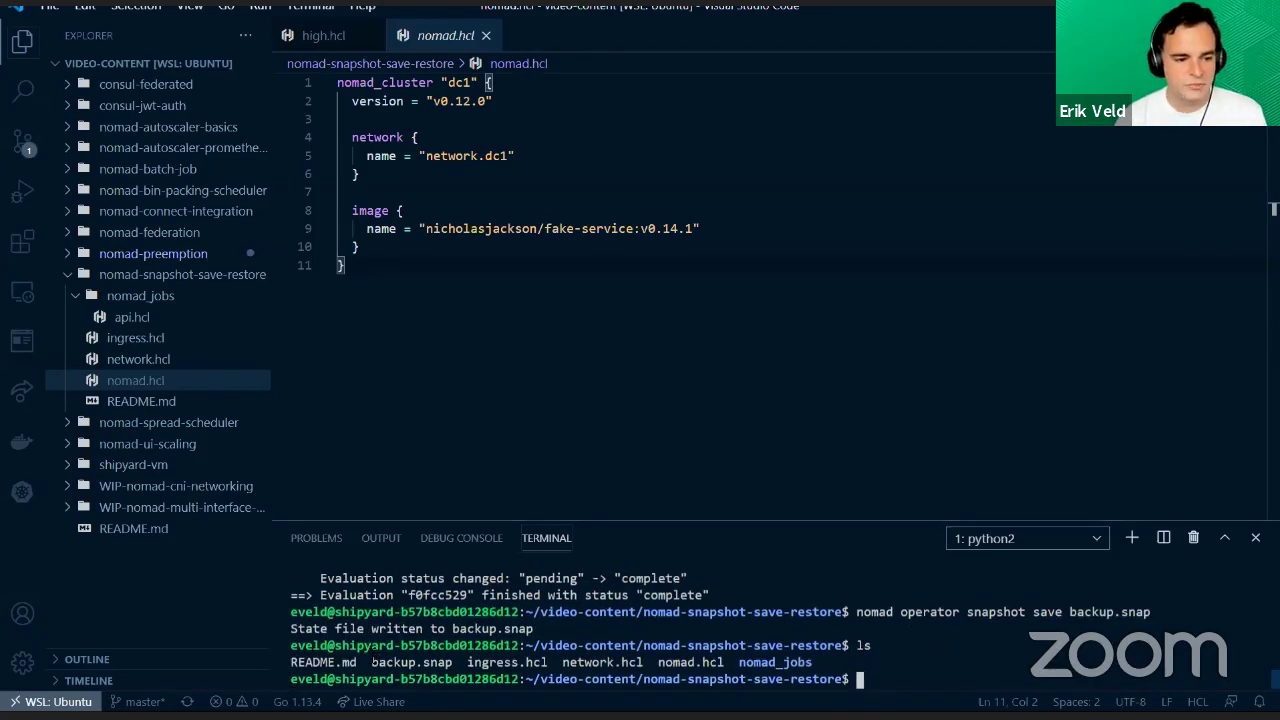
{"action": "left_click_drag", "start_coordinate": [372, 662], "coordinate": [453, 662]}
{"action": "left_click", "coordinate": [940, 672]}
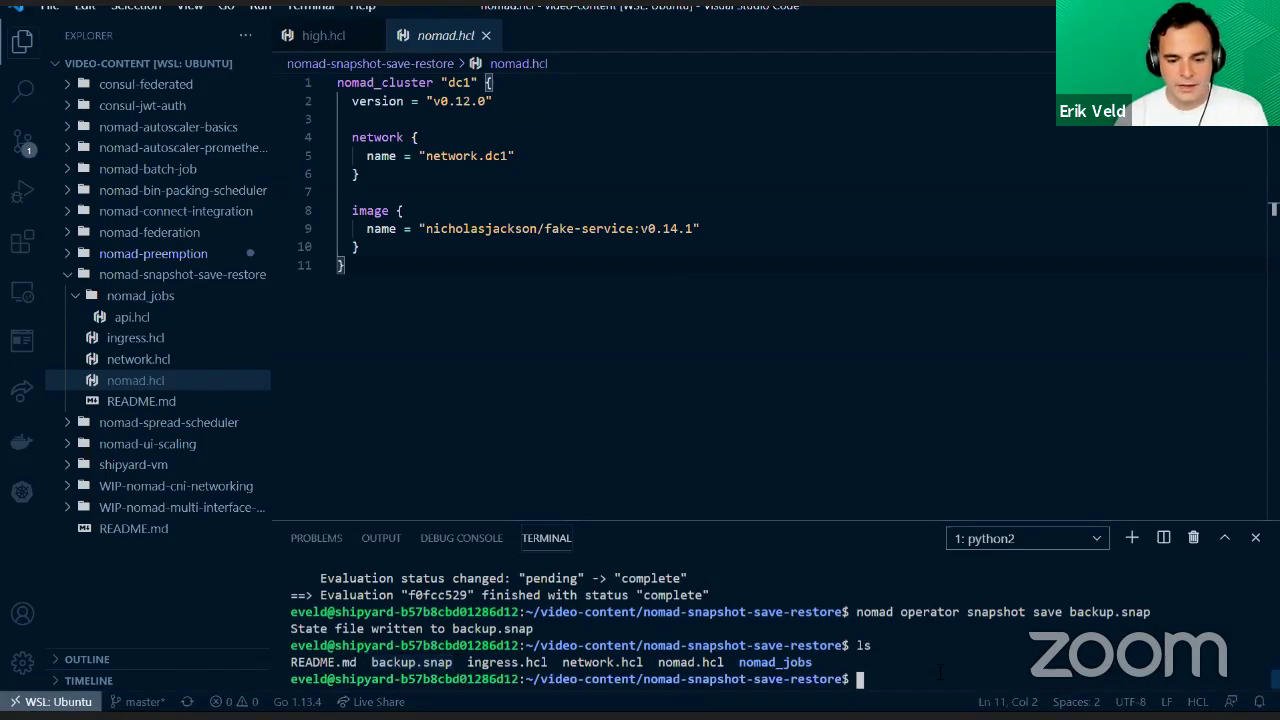
- Mark the Nomad cluster for re-creation with shipyard taint nomad_cluster.dc1
{"action": "type", "text": "shipyard ta"}
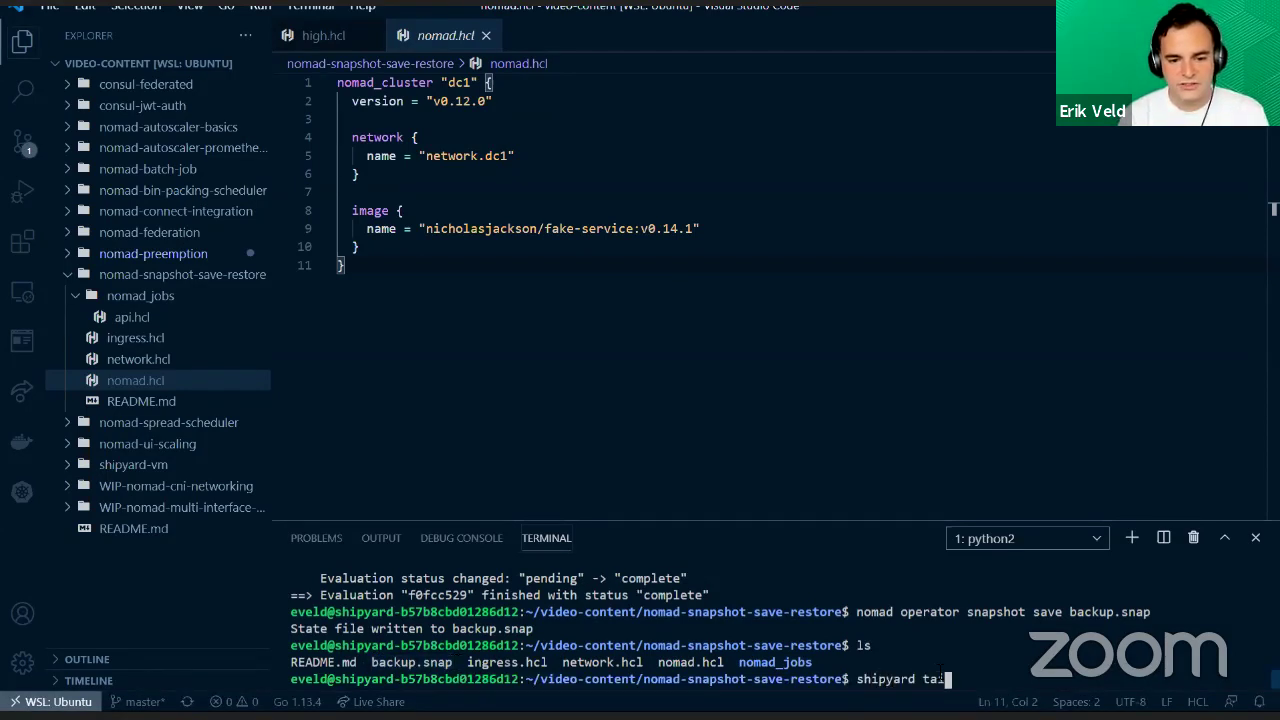
{"action": "type", "text": "int nomad"}
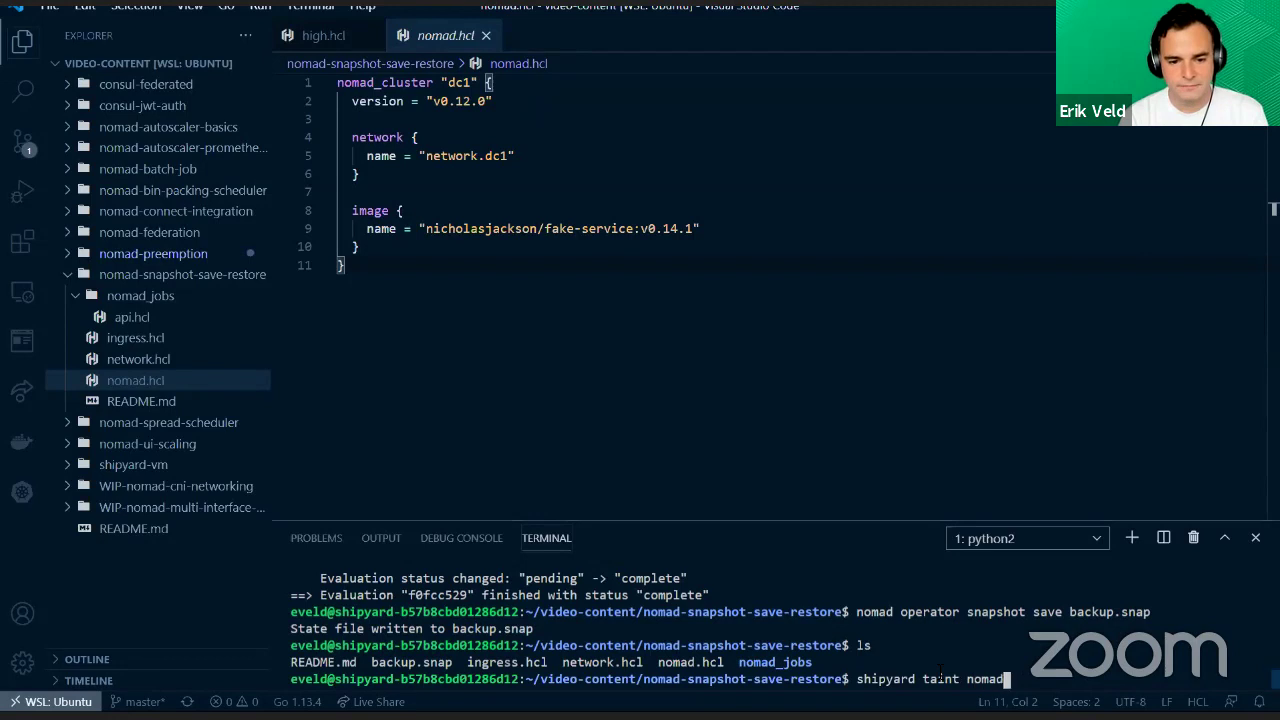
{"action": "type", "text": "_cluster.dc1"}
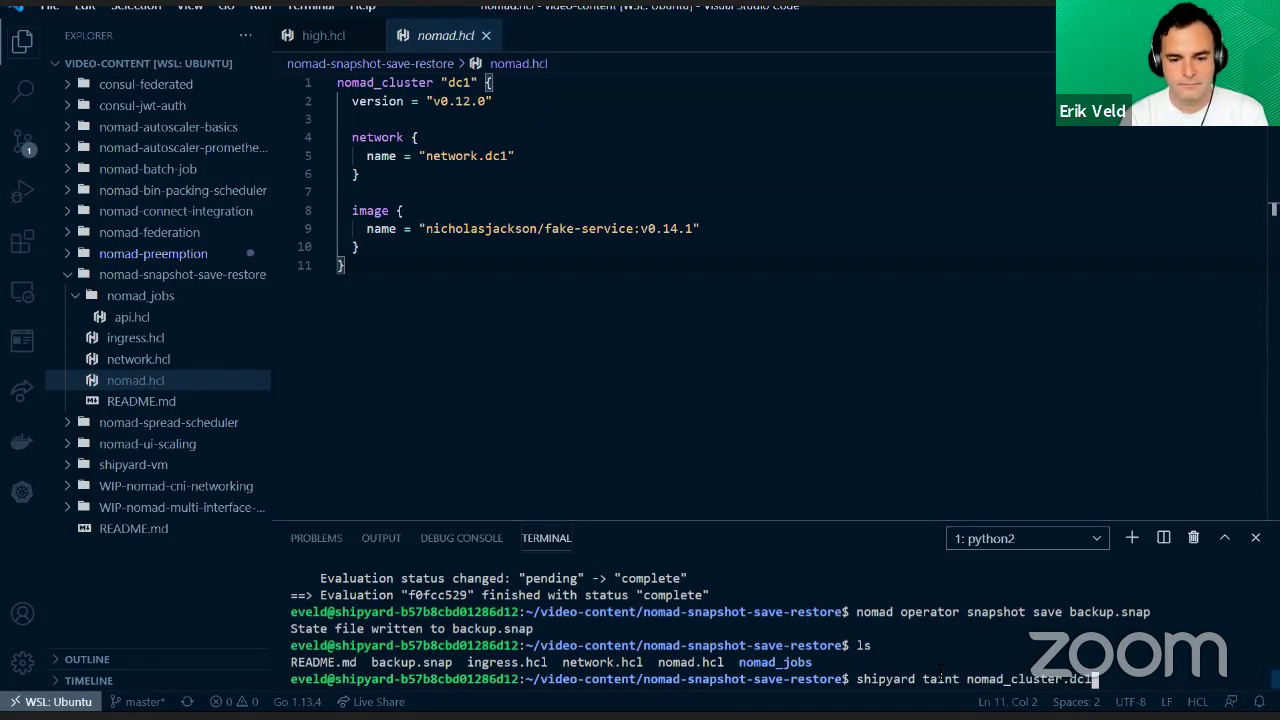
{"action": "key", "text": "Return"}
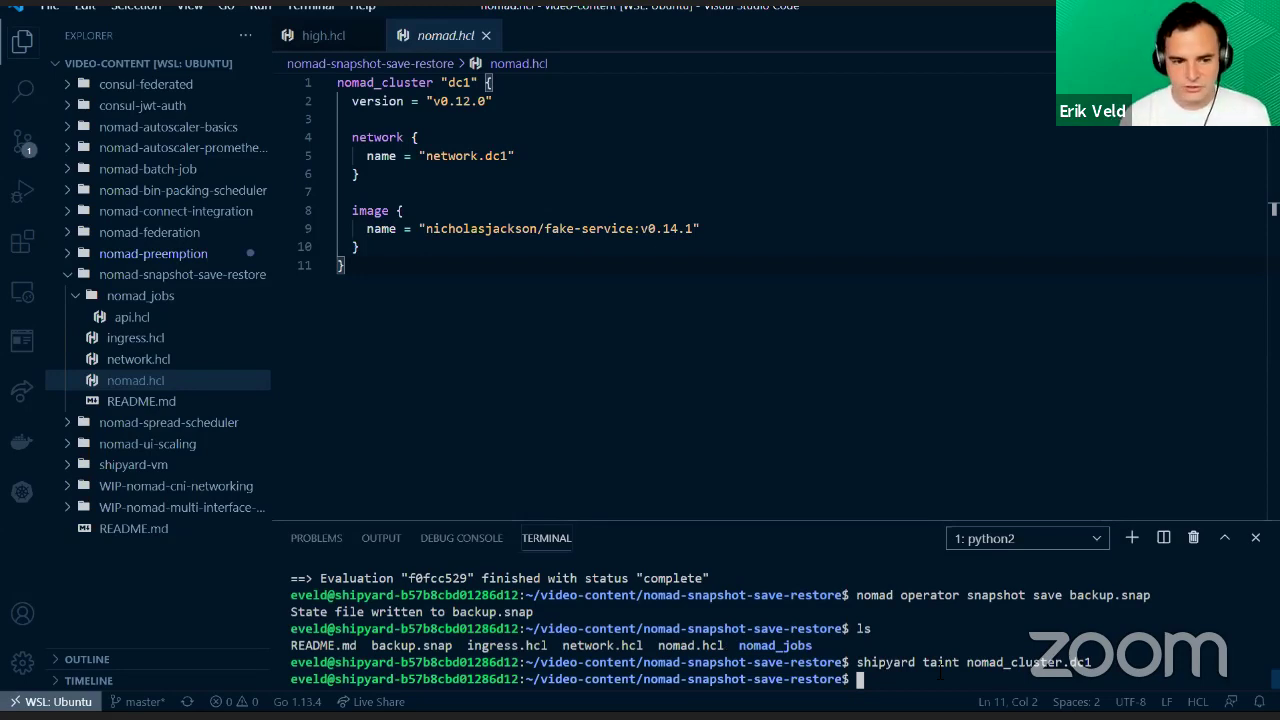
- Rebuild the tainted cluster with shipyard run and examine the destroy and create log lines for dc1
{"action": "type", "text": "shipyard ru"}
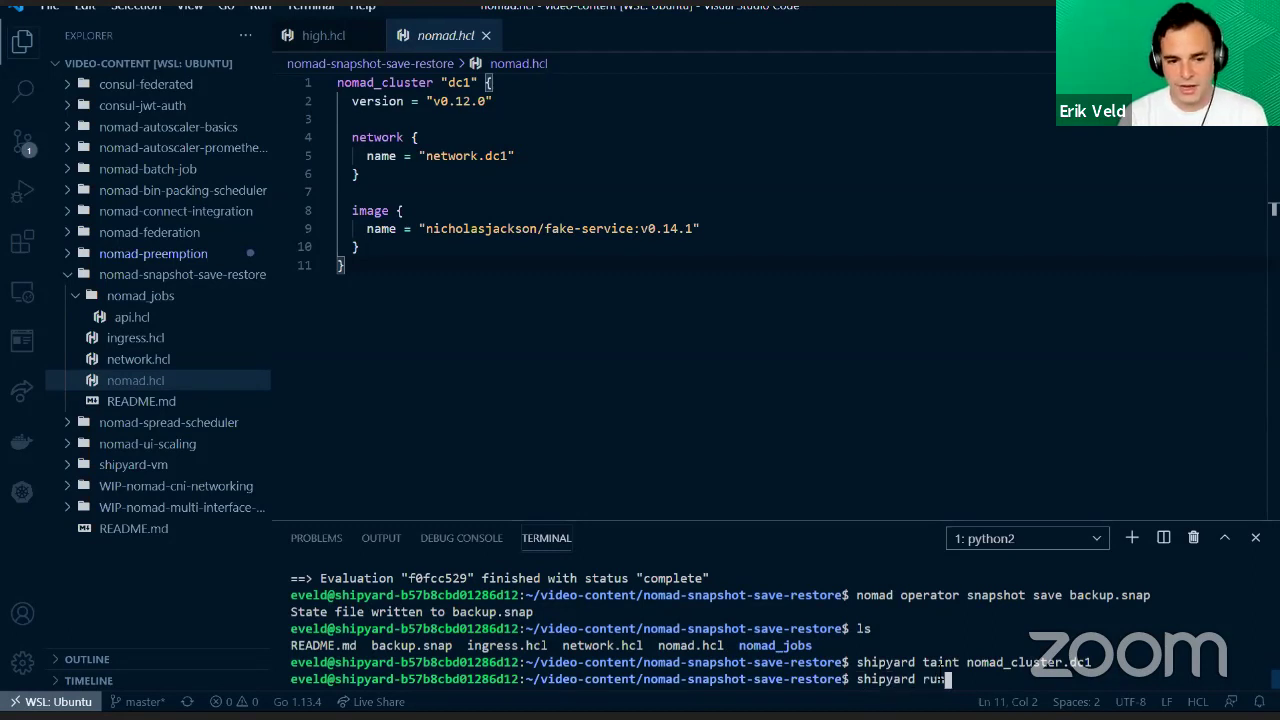
{"action": "type", "text": "n"}
{"action": "key", "text": "Return"}
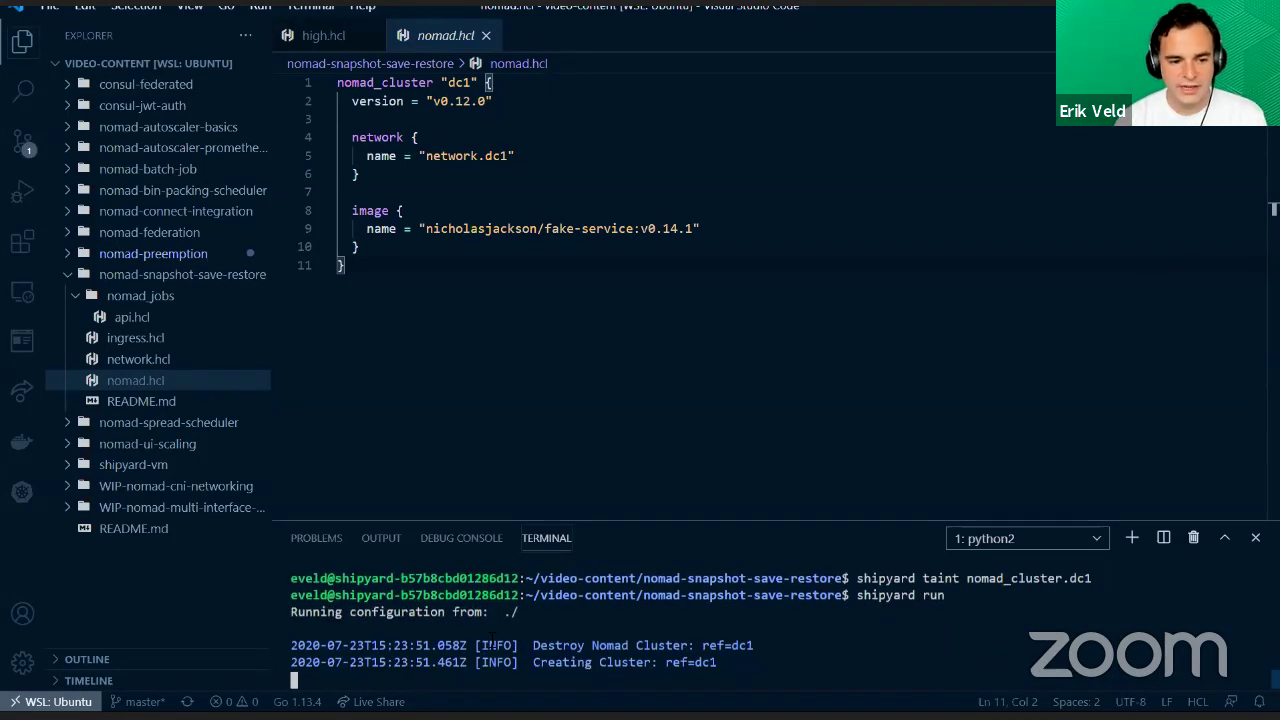
{"action": "left_click_drag", "start_coordinate": [430, 645], "coordinate": [760, 645]}
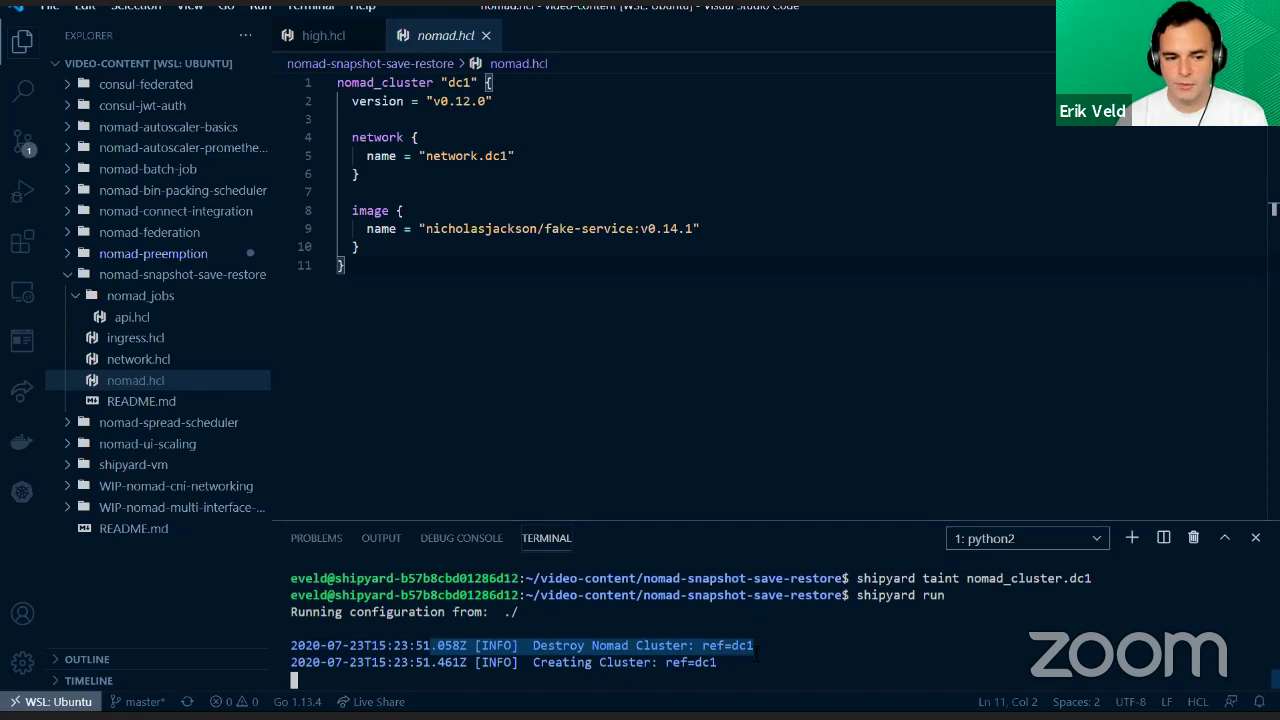
{"action": "left_click", "coordinate": [755, 648]}
{"action": "left_click_drag", "start_coordinate": [460, 662], "coordinate": [768, 662]}
{"action": "left_click", "coordinate": [742, 668]}
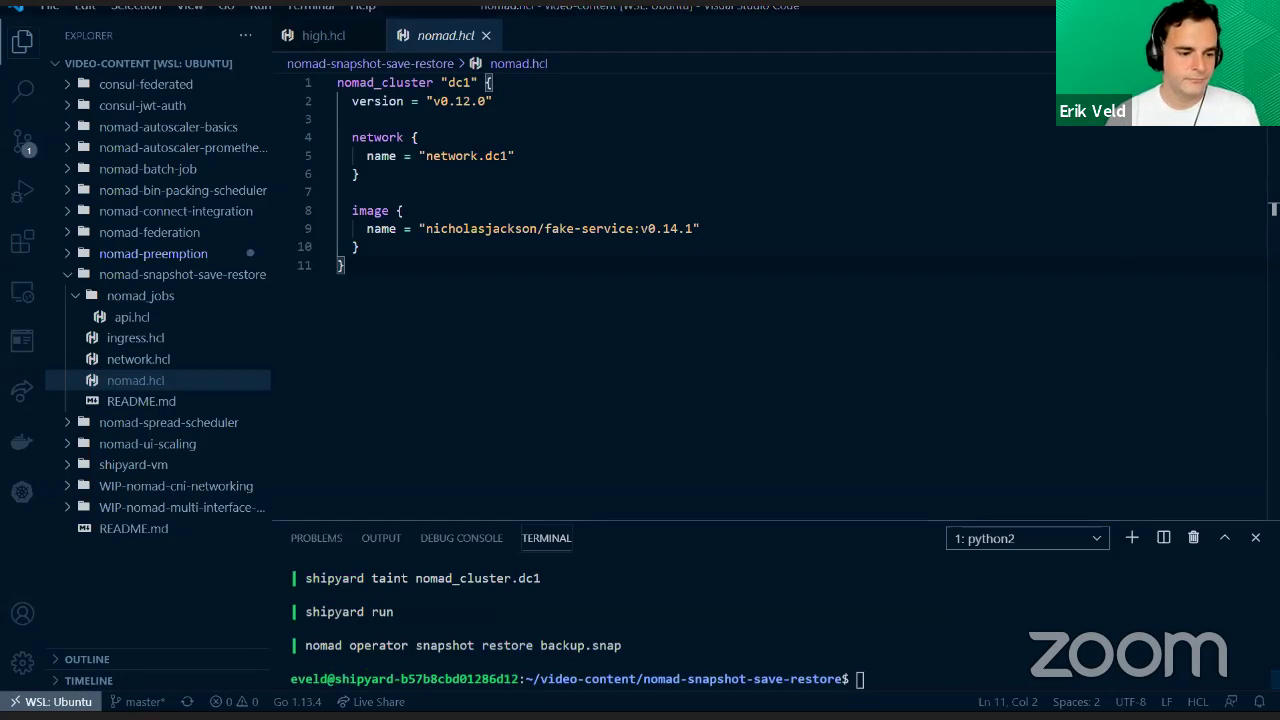
- Switch to the browser, reload the Nomad UI and check the rebuilt cluster's Servers, Clients and Jobs pages
{"action": "key", "text": "alt+Tab"}
{"action": "key", "text": "F5"}
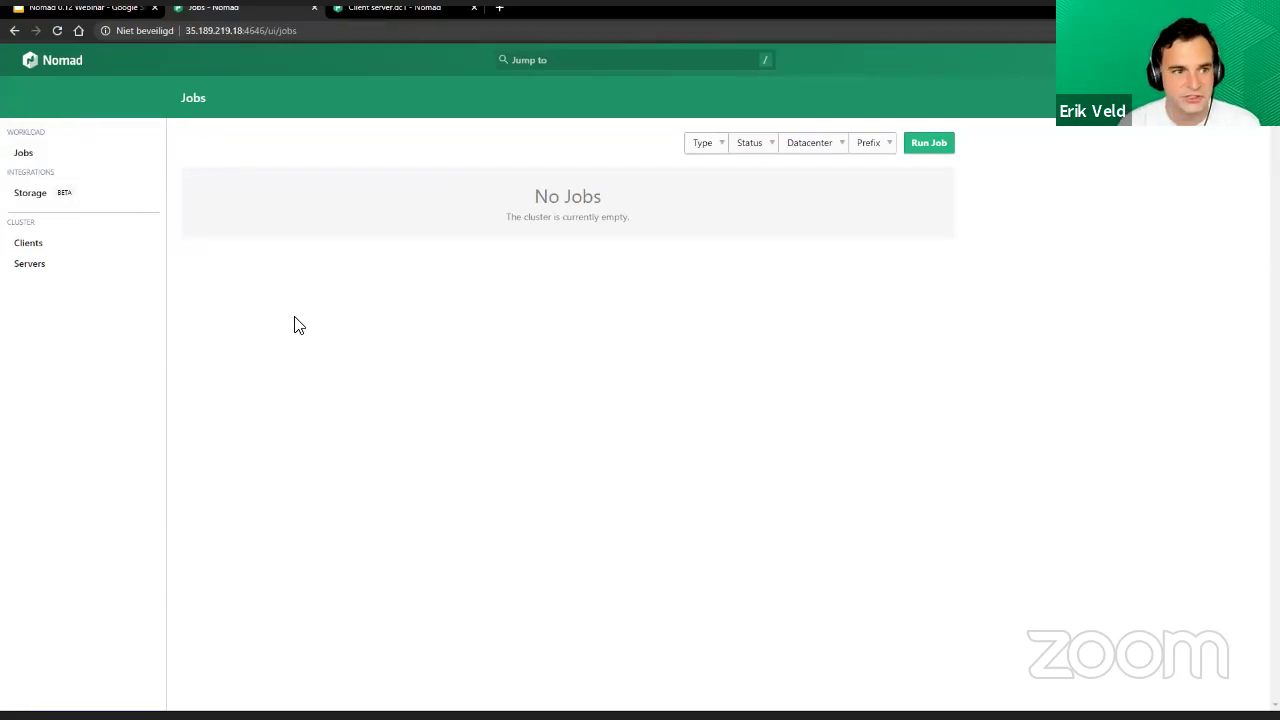
{"action": "left_click", "coordinate": [33, 243]}
{"action": "left_click", "coordinate": [29, 264]}
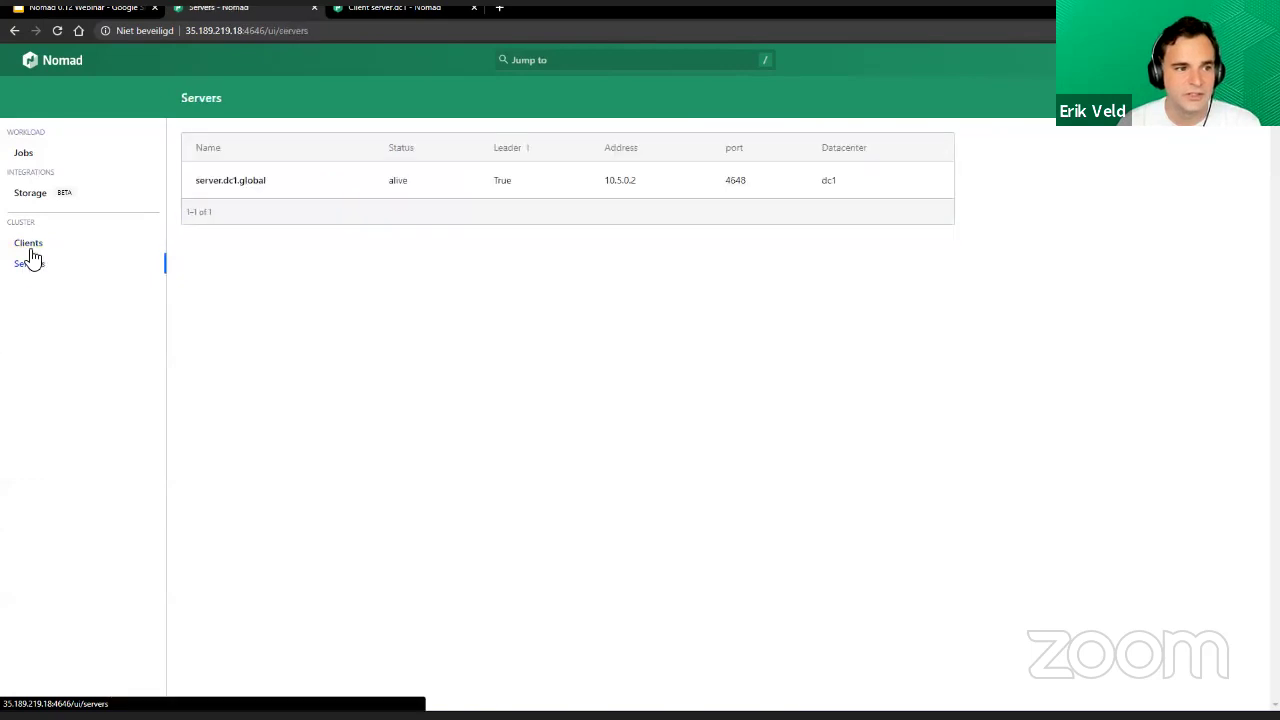
{"action": "left_click", "coordinate": [28, 243]}
{"action": "left_click", "coordinate": [44, 157]}
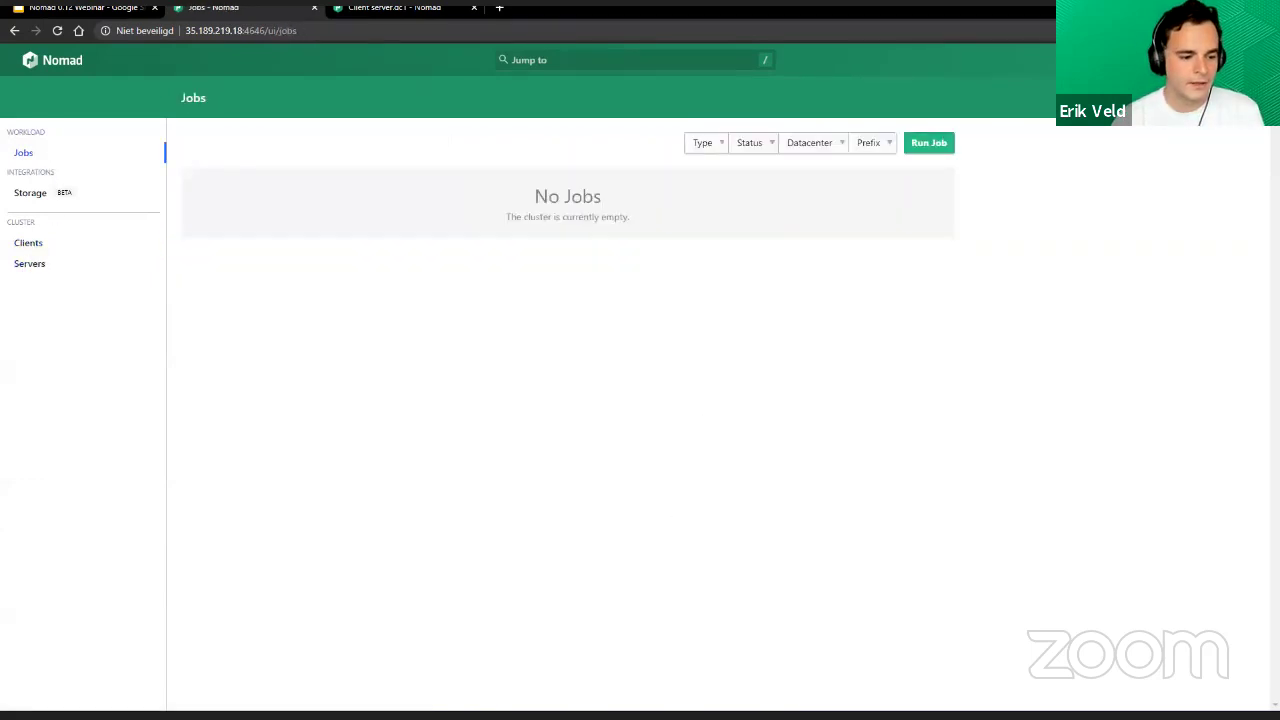
- Switch to the VS Code terminal and restore the cluster with nomad operator snapshot restore backup.snap
{"action": "key", "text": "alt+Tab"}
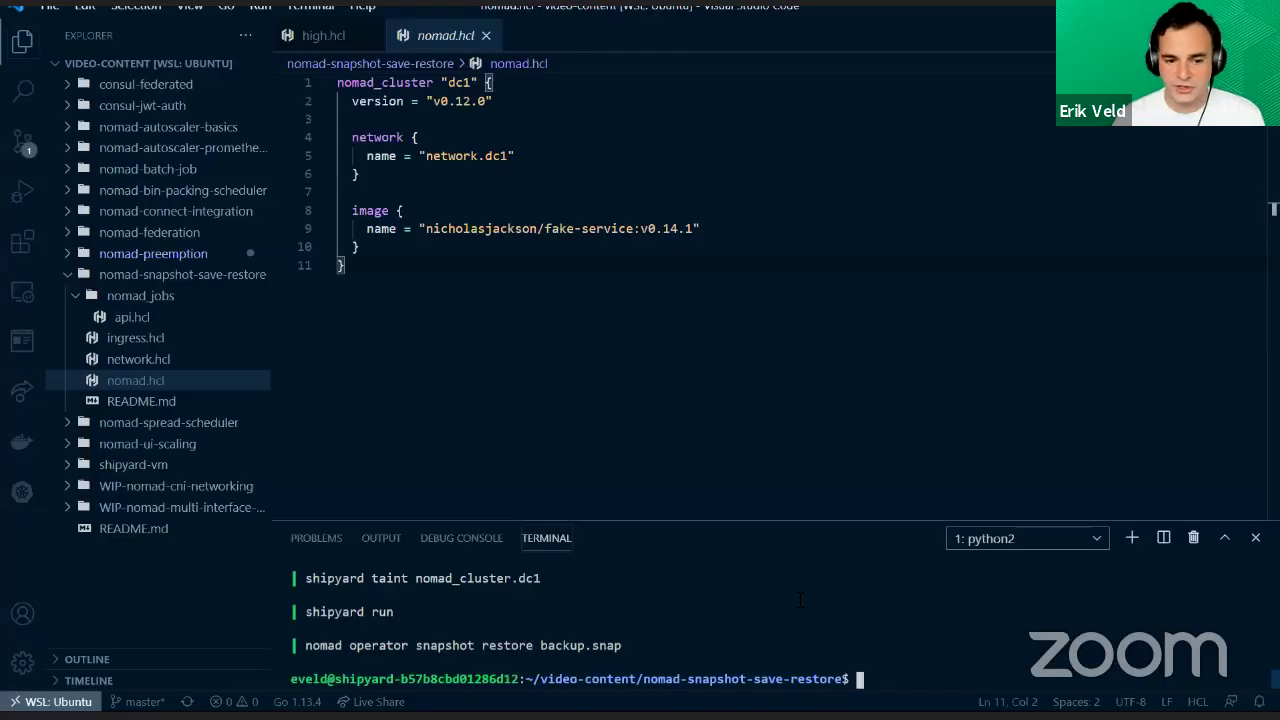
{"action": "type", "text": "shipyard run"}
{"action": "key", "text": "Up"}
{"action": "key", "text": "Up"}
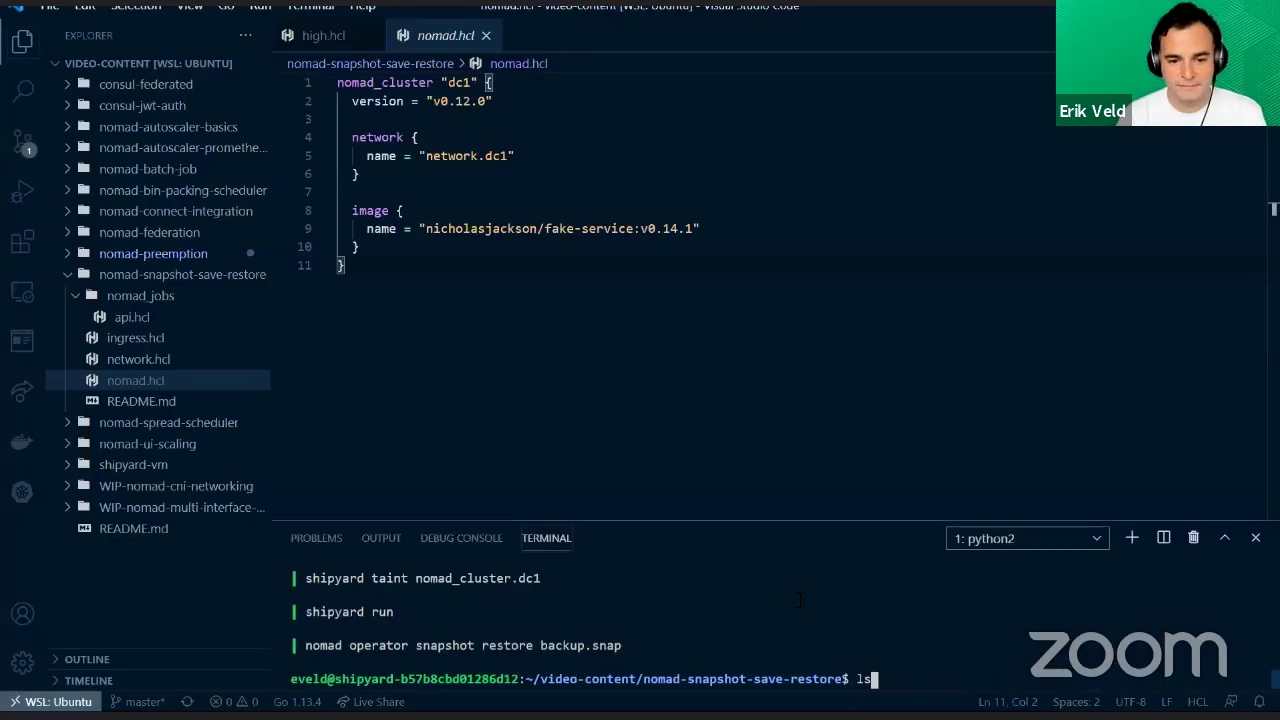
{"action": "key", "text": "ctrl+Left"}
{"action": "key", "text": "ctrl+Left"}
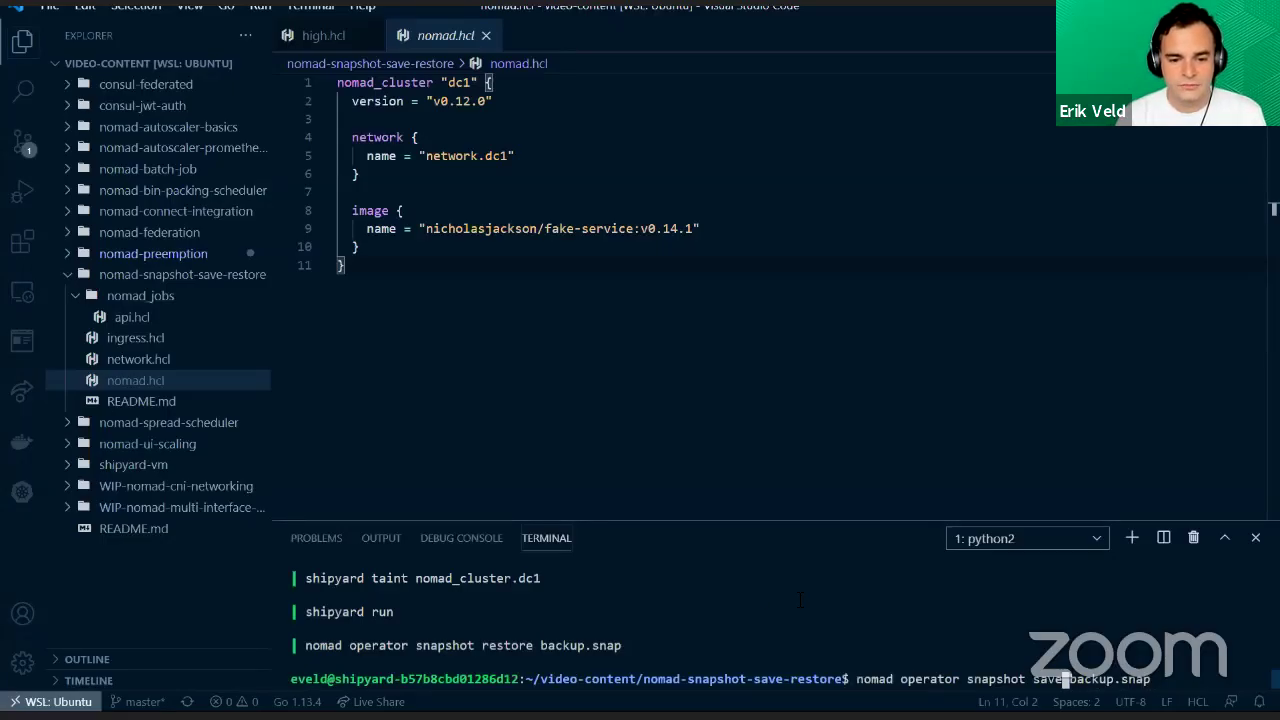
{"action": "key", "text": "BackSpace"}
{"action": "key", "text": "BackSpace"}
{"action": "key", "text": "BackSpace"}
{"action": "key", "text": "BackSpace"}
{"action": "key", "text": "BackSpace"}
{"action": "type", "text": "restore"}
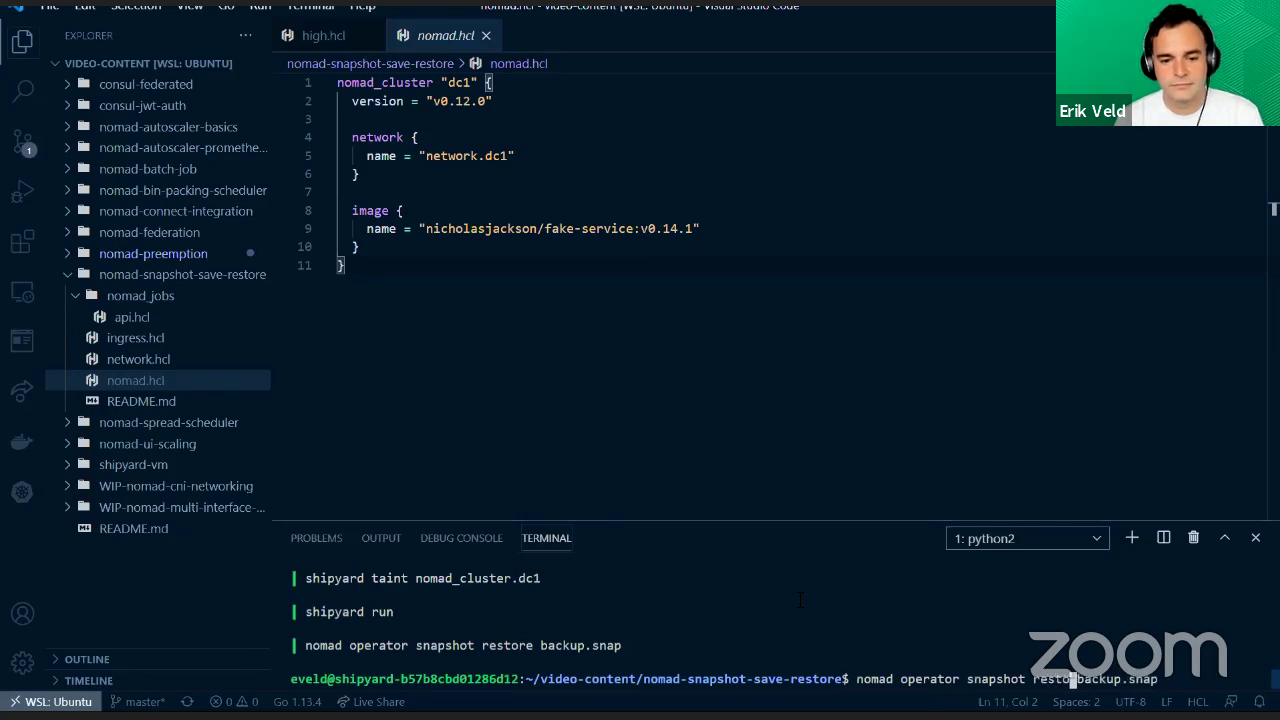
{"action": "key", "text": "Return"}
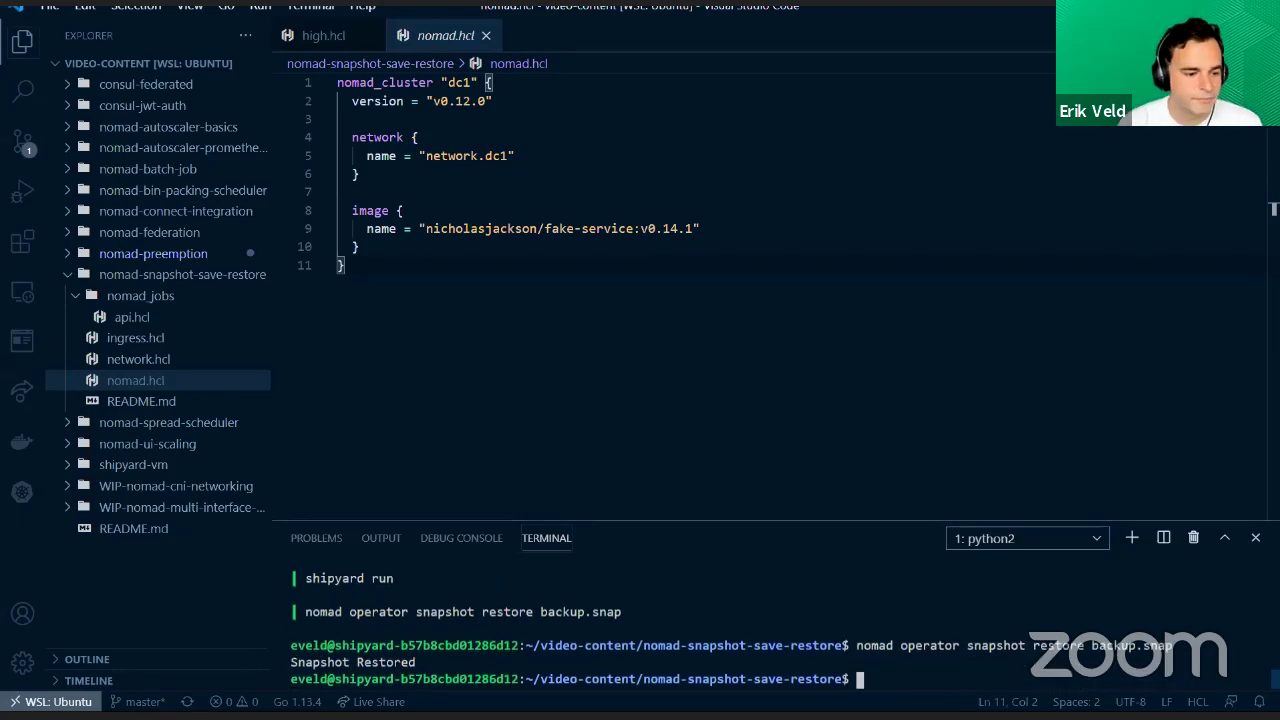
- Switch to the browser and open the restored api job in the Nomad UI to check its status
{"action": "key", "text": "alt+Tab"}
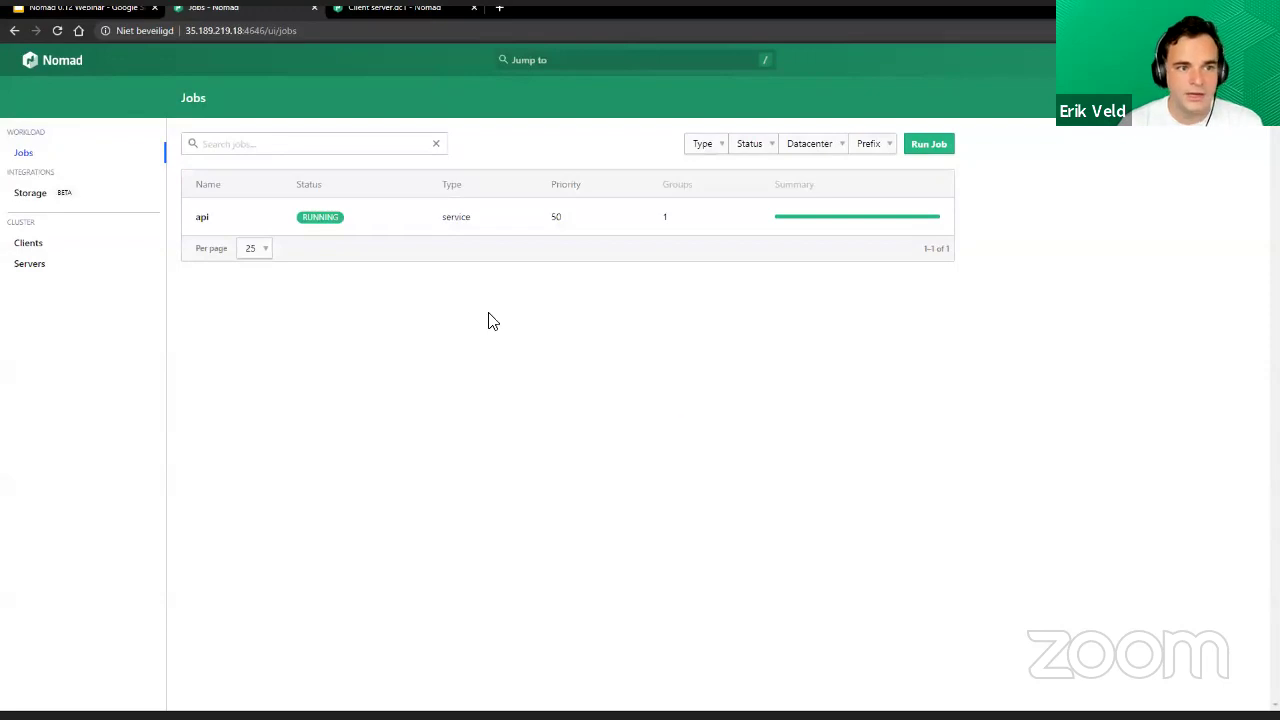
{"action": "left_click", "coordinate": [367, 225]}
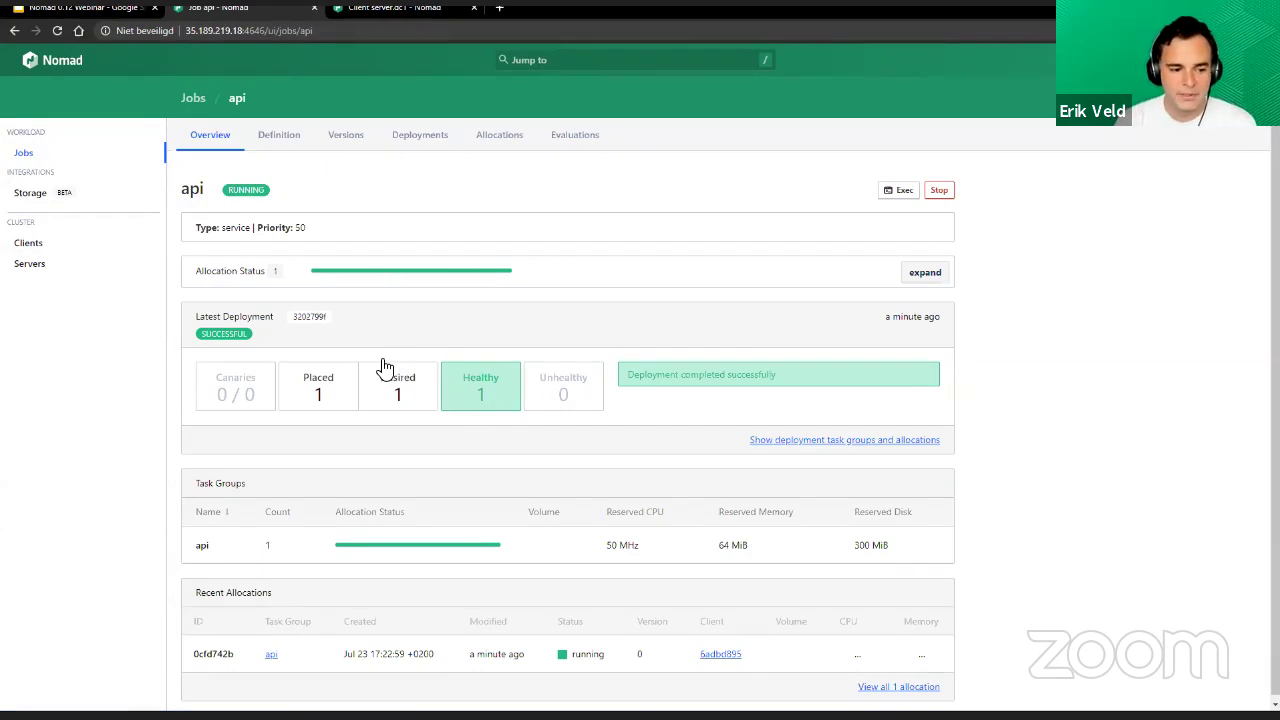
- Return to the VS Code terminal and list the running Docker containers with docker ps
{"action": "key", "text": "alt+Tab"}
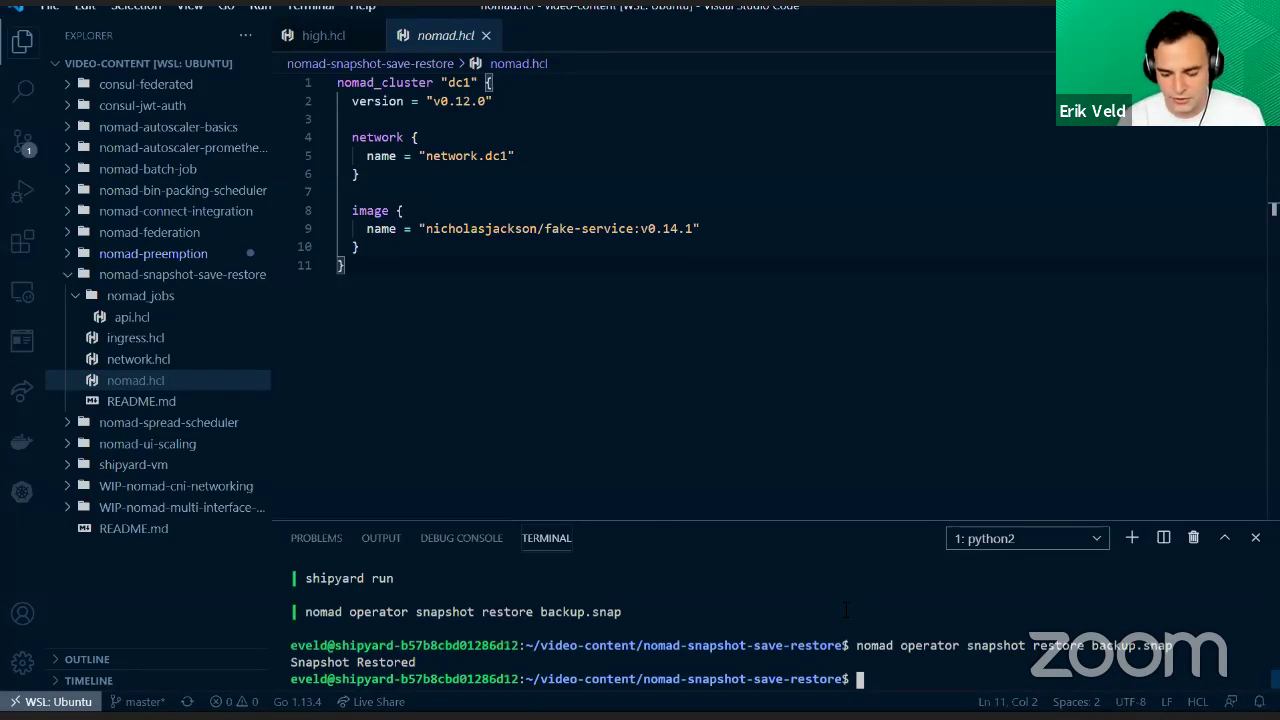
{"action": "type", "text": "docker ps"}
{"action": "key", "text": "Return"}
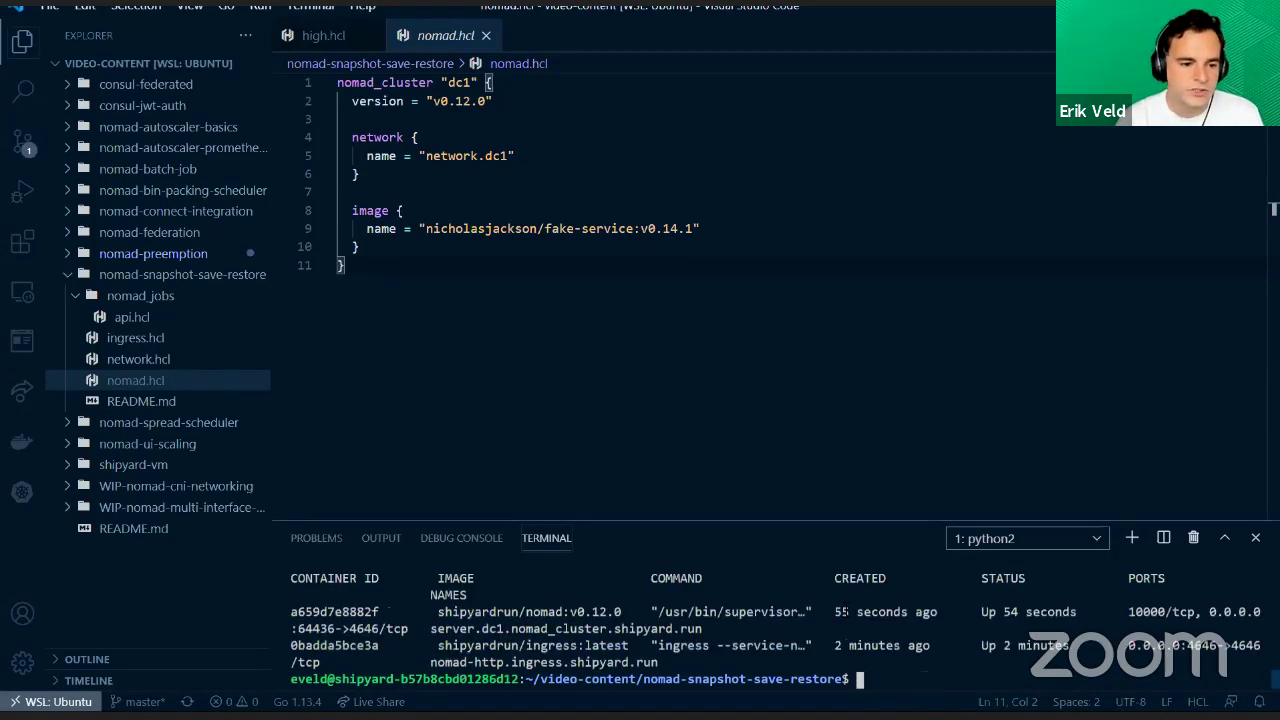
- Open a bash shell inside the Nomad server container with docker exec -ti a6 bash
{"action": "type", "text": "docker exec -ti"}
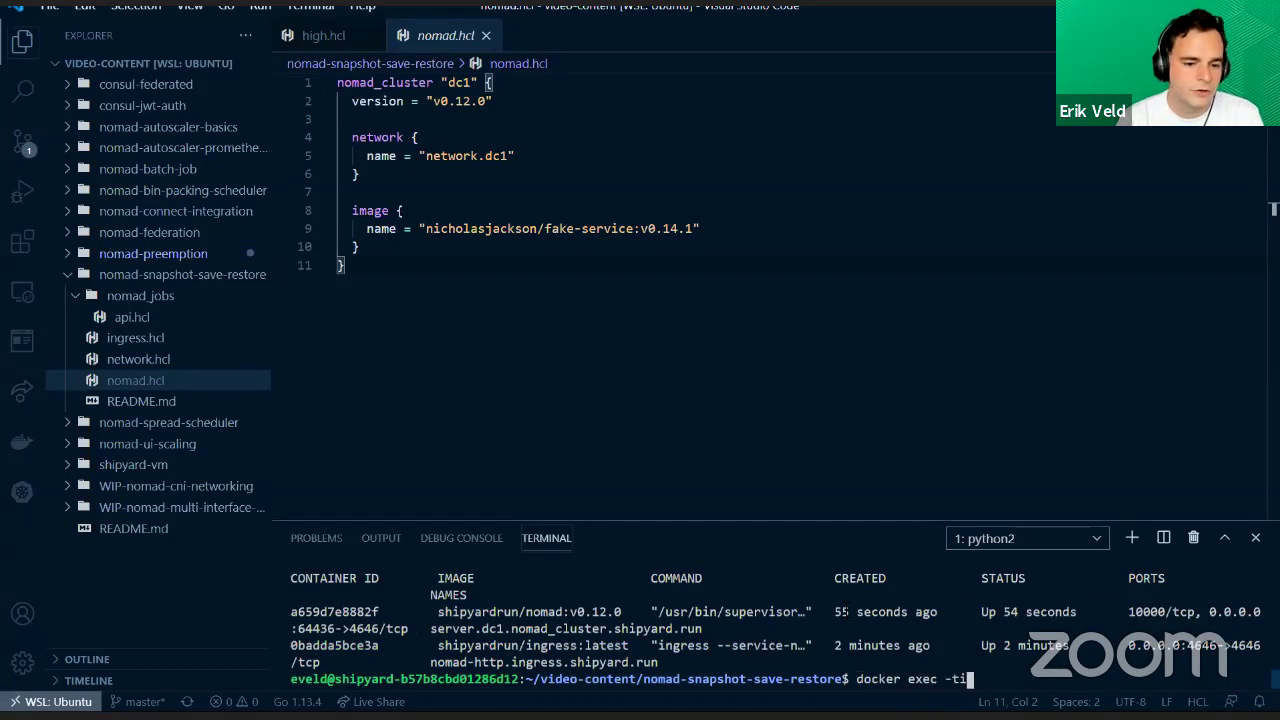
{"action": "type", "text": " 0b"}
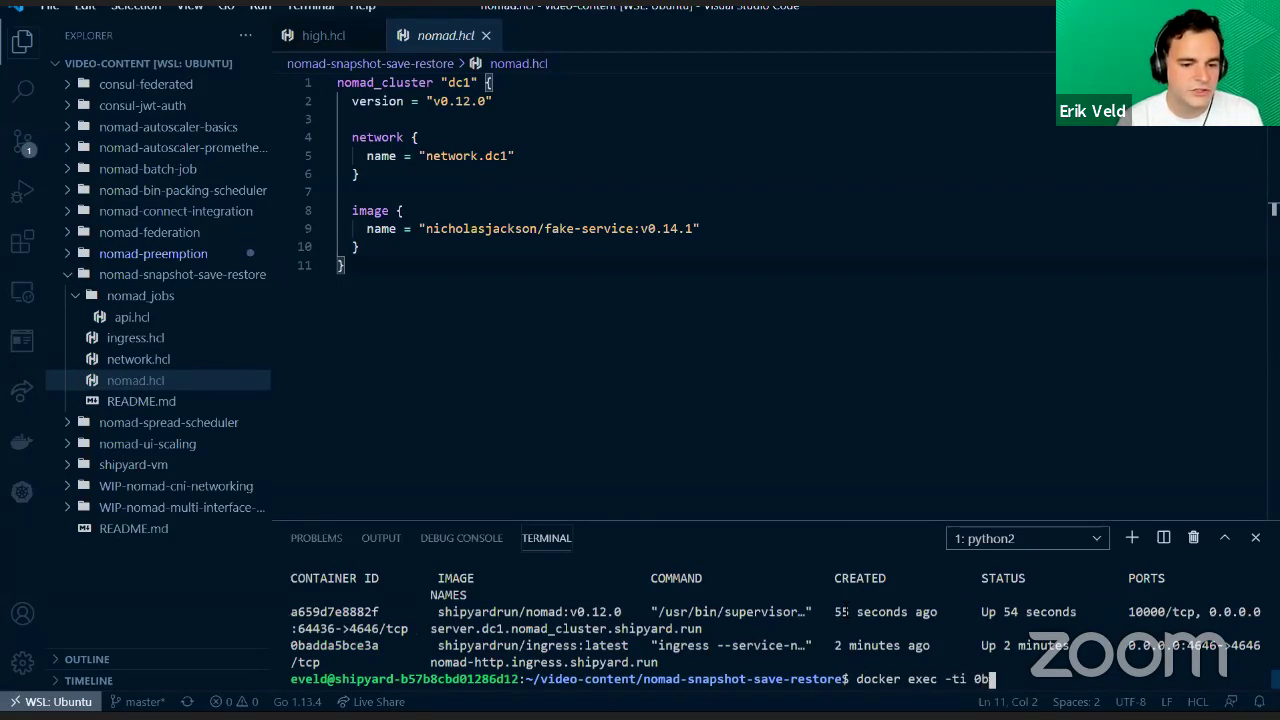
{"action": "key", "text": "BackSpace"}
{"action": "key", "text": "BackSpace"}
{"action": "type", "text": "a6"}
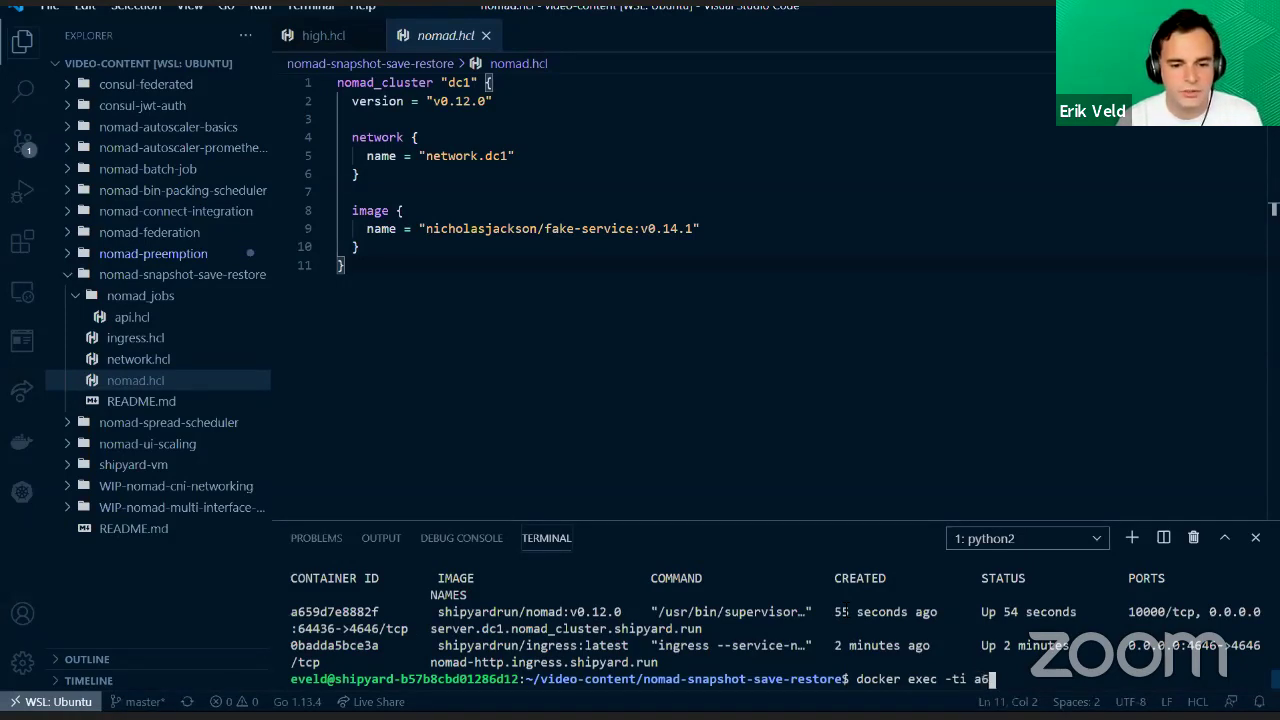
{"action": "type", "text": " bash"}
{"action": "key", "text": "Return"}
- Run docker ps inside the Nomad container's shell and enlarge the terminal area to read the output
{"action": "type", "text": "docker p"}
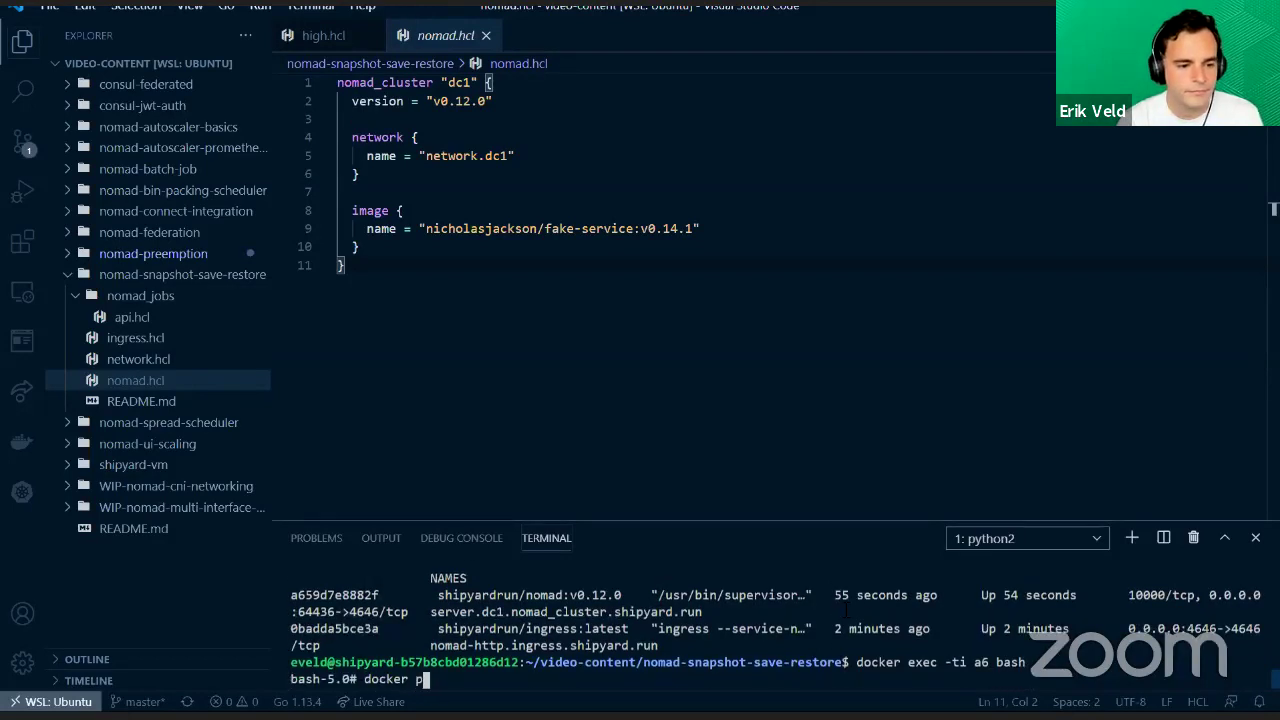
{"action": "type", "text": "s"}
{"action": "key", "text": "Return"}
{"action": "left_click_drag", "start_coordinate": [872, 521], "coordinate": [868, 266]}
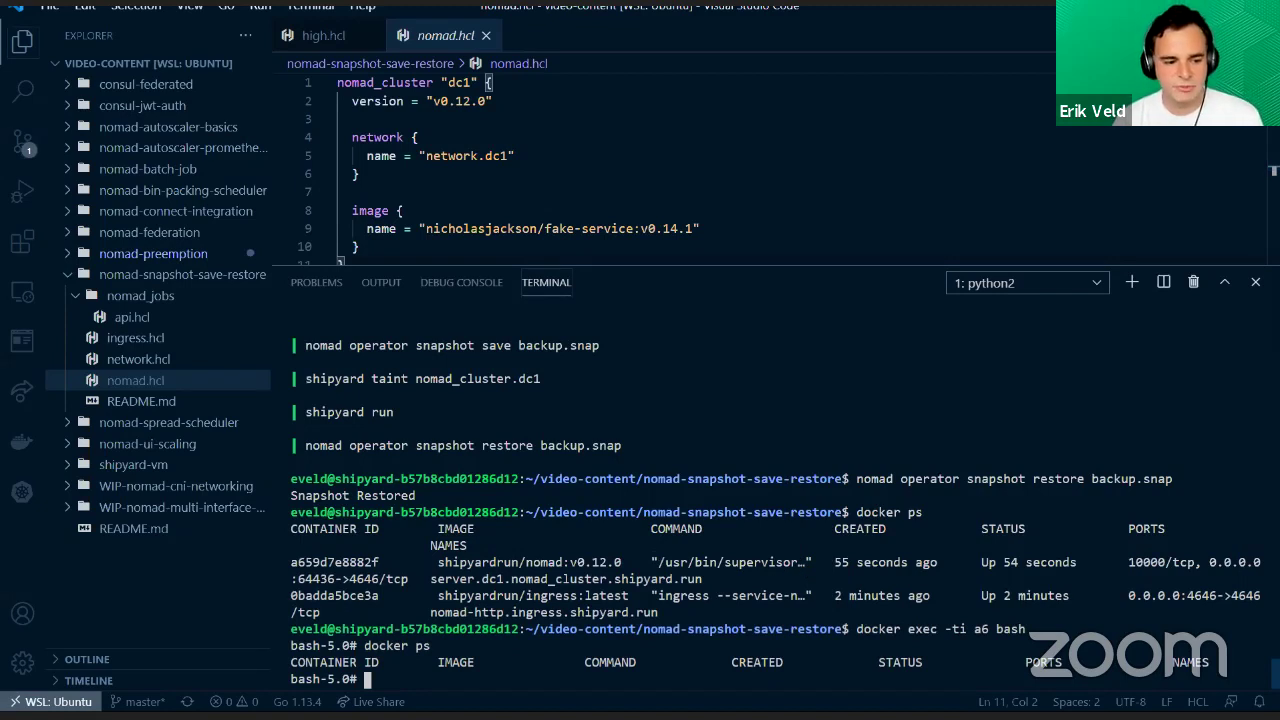
- Switch to the browser, open the job's api task group and examine its allocation 0cfd742b
{"action": "key", "text": "alt+Tab"}
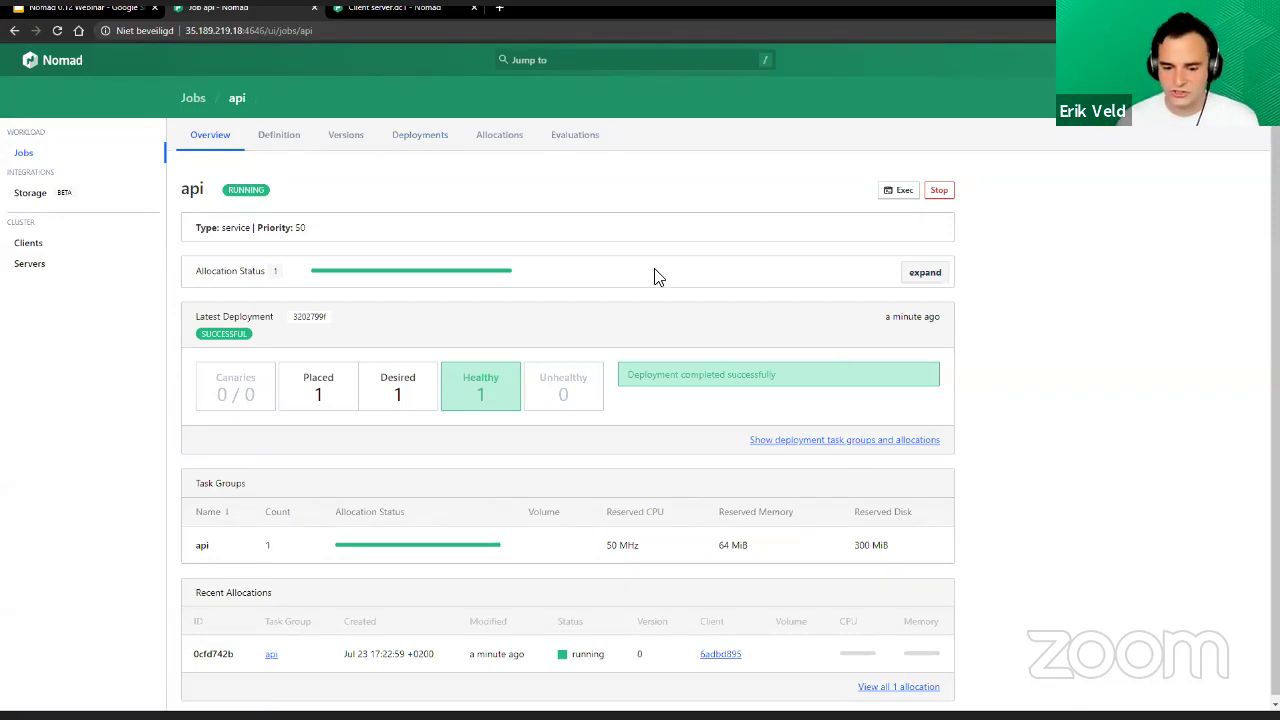
{"action": "left_click", "coordinate": [525, 546]}
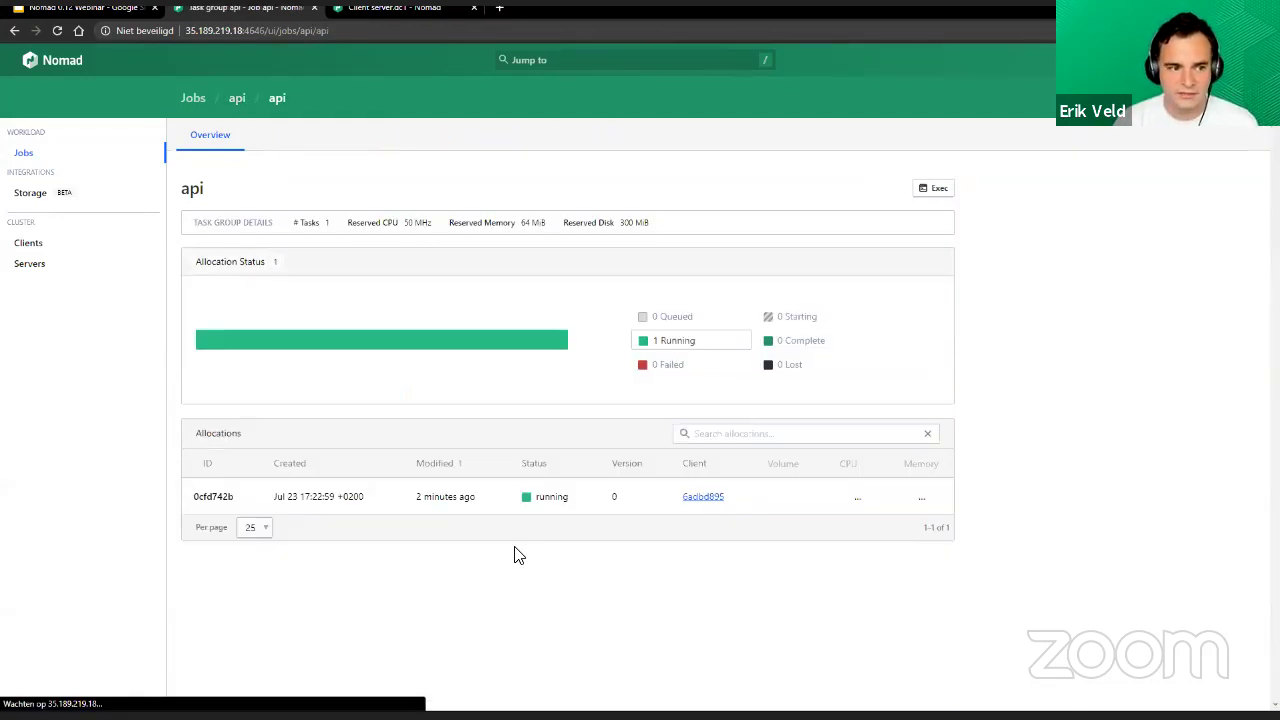
{"action": "left_click", "coordinate": [430, 500]}
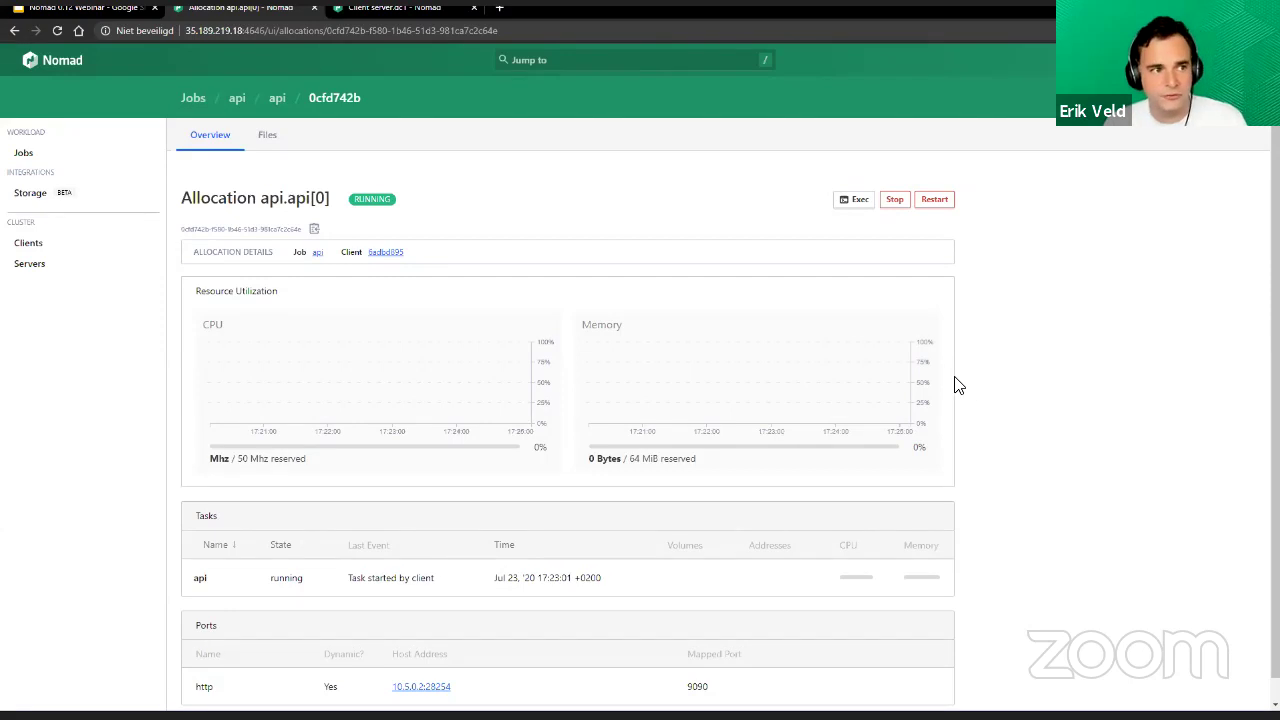
- Switch to the Nomad 0.12 webinar presentation in Google Slides and advance from Nomad Snapshot to the Scheduling slide
{"action": "left_click", "coordinate": [122, 10]}
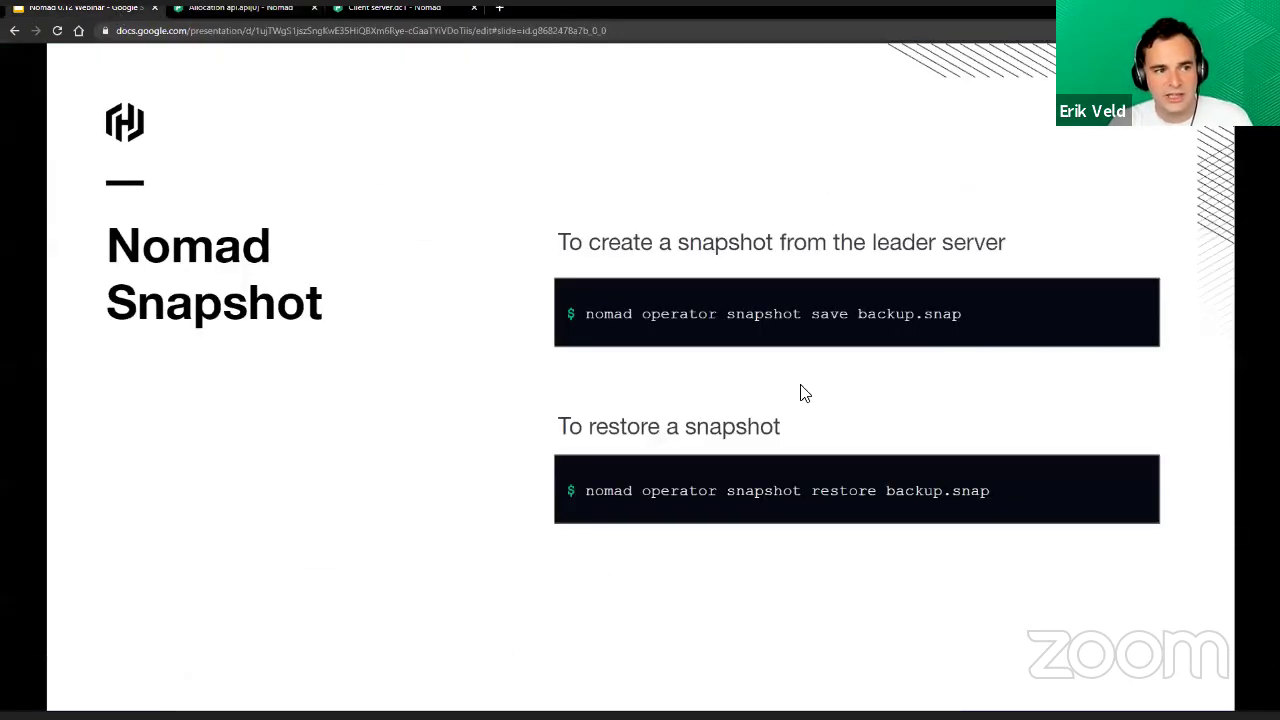
{"action": "key", "text": "Right"}
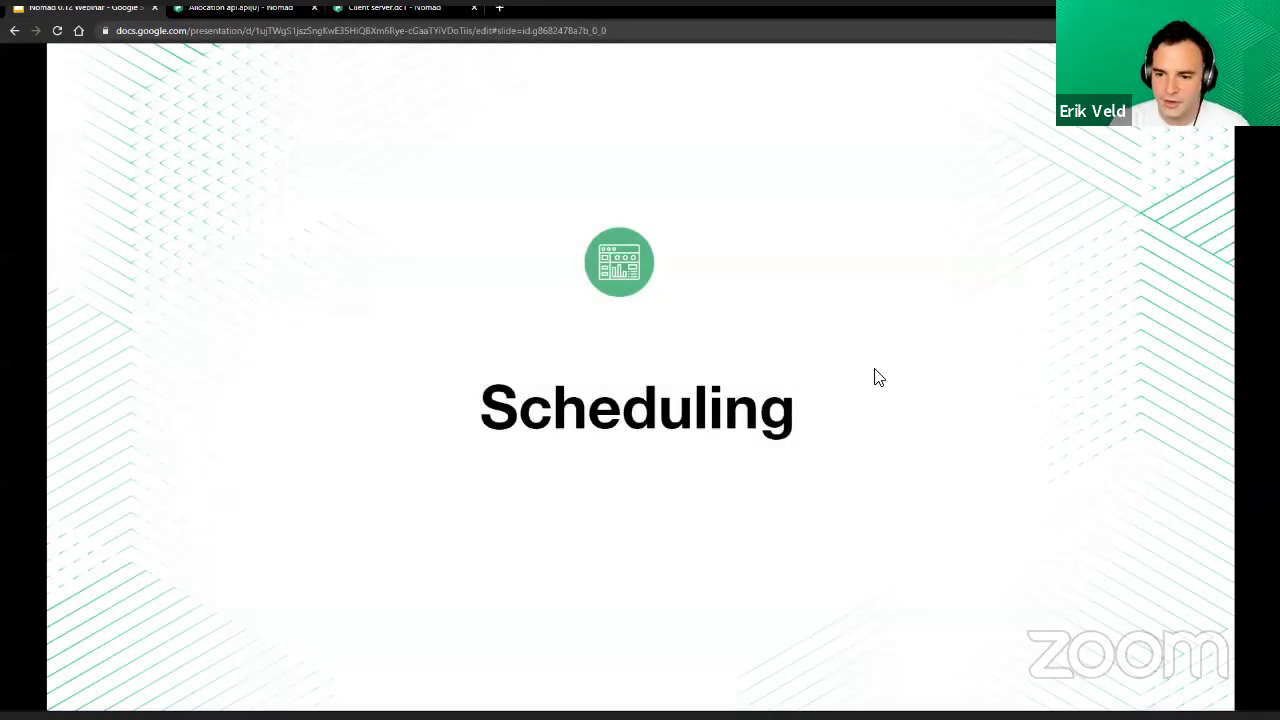